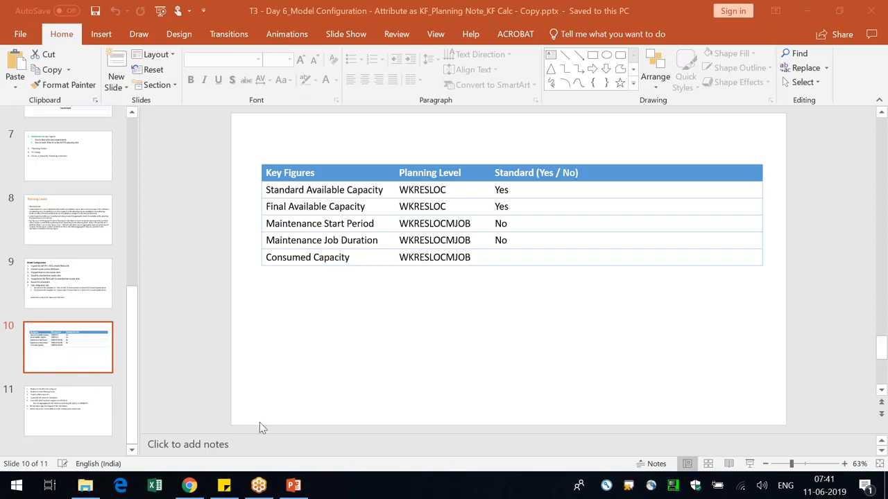
- Move the key figures table on slide 10 slightly down and to the left
left_click(583, 222)
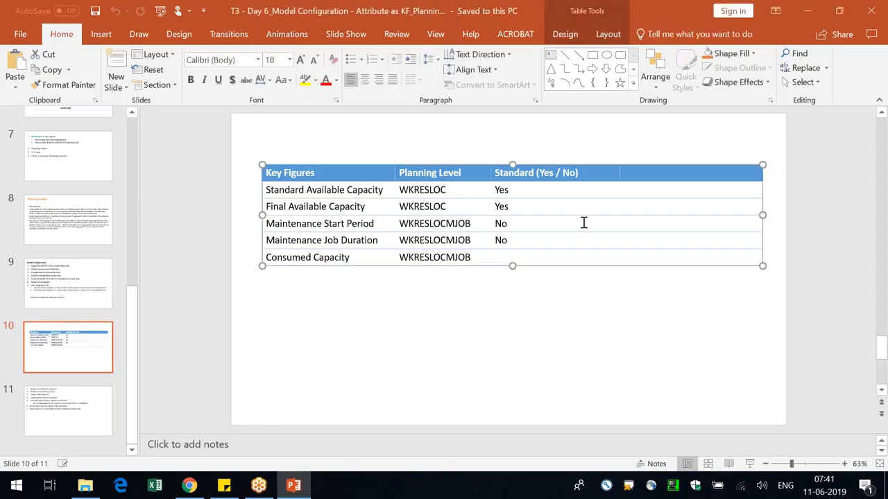
left_click_drag(582, 163, 578, 169)
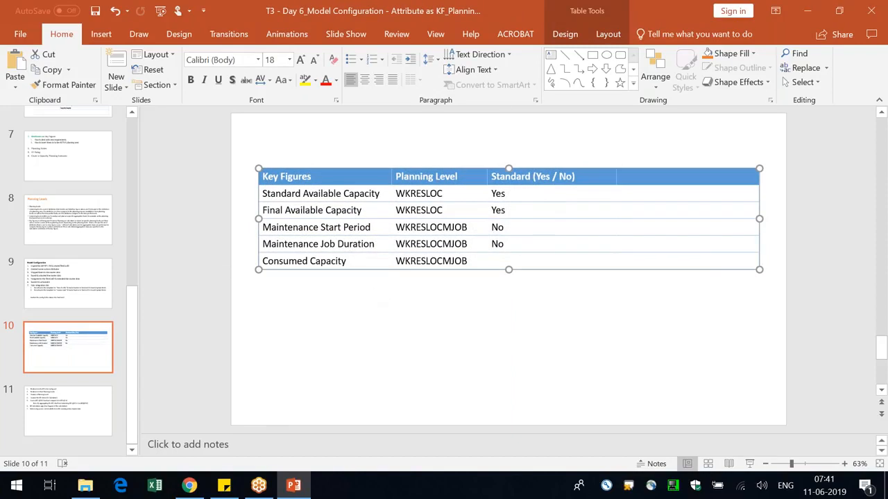
- Review the Standard Available Capacity and Final Available Capacity key figures and the WKRESLOC planning level in the table
left_click(354, 195)
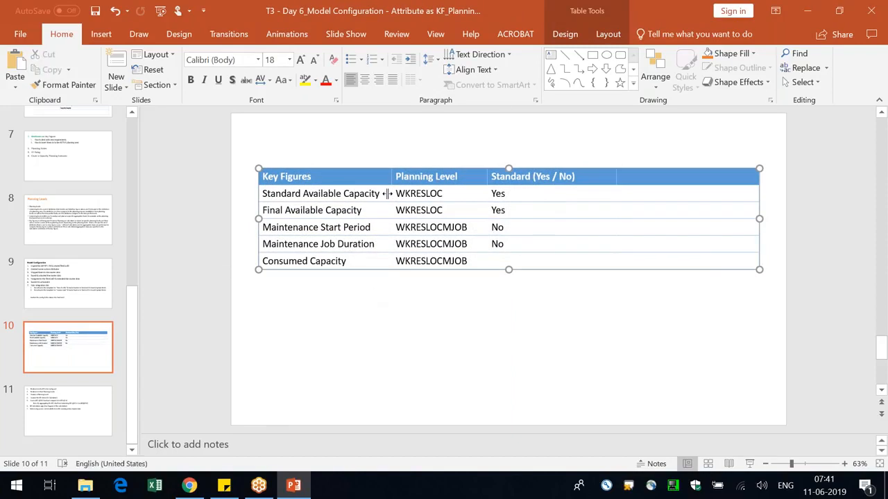
left_click_drag(382, 194, 261, 193)
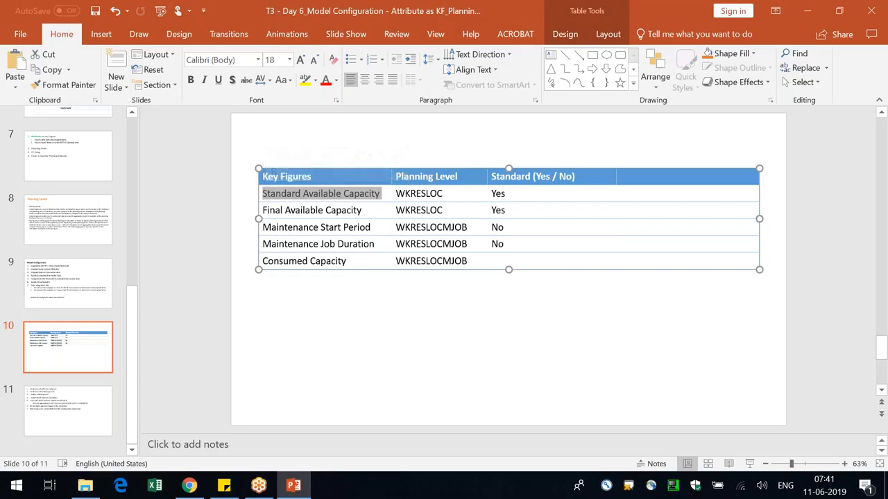
left_click(412, 195)
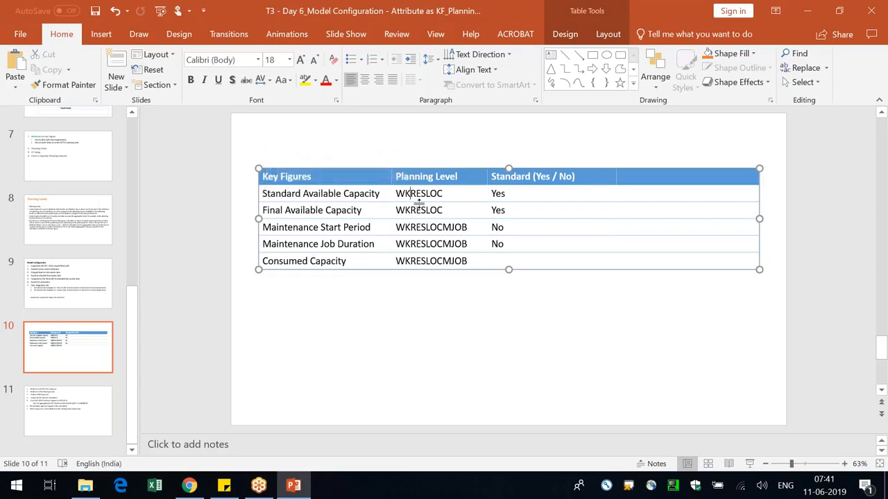
left_click(449, 193)
left_click_drag(447, 193, 394, 193)
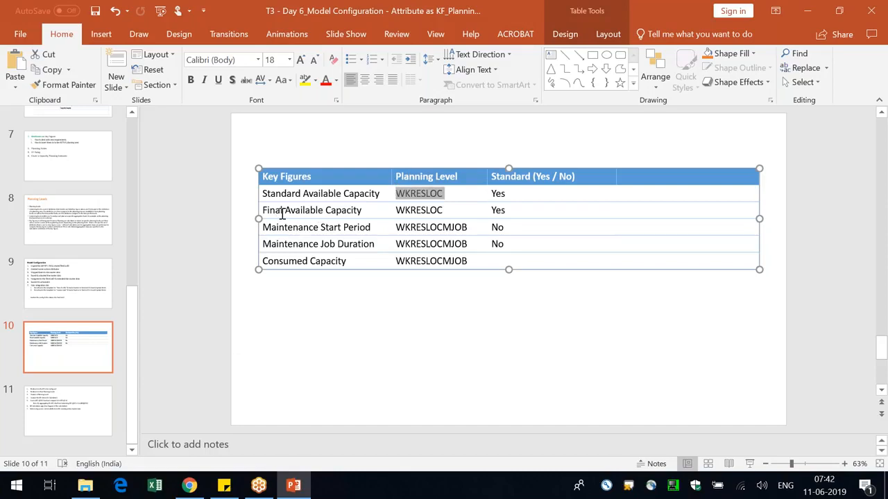
left_click(329, 212)
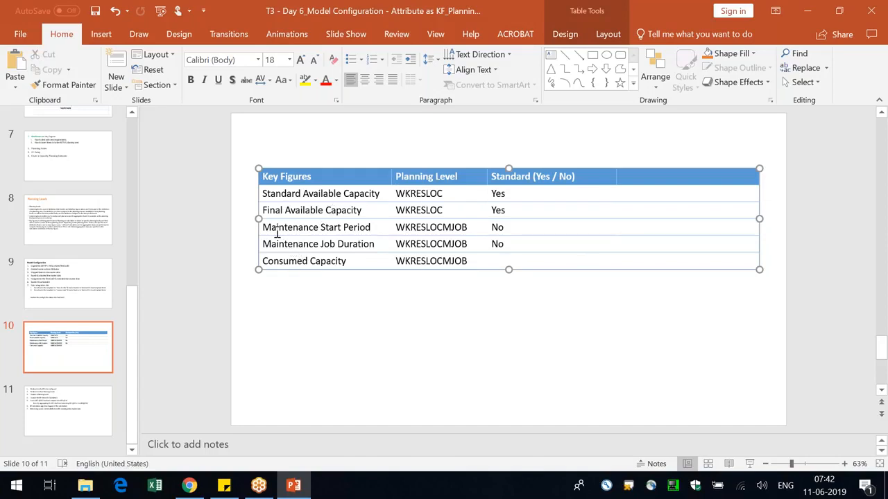
left_click(872, 10)
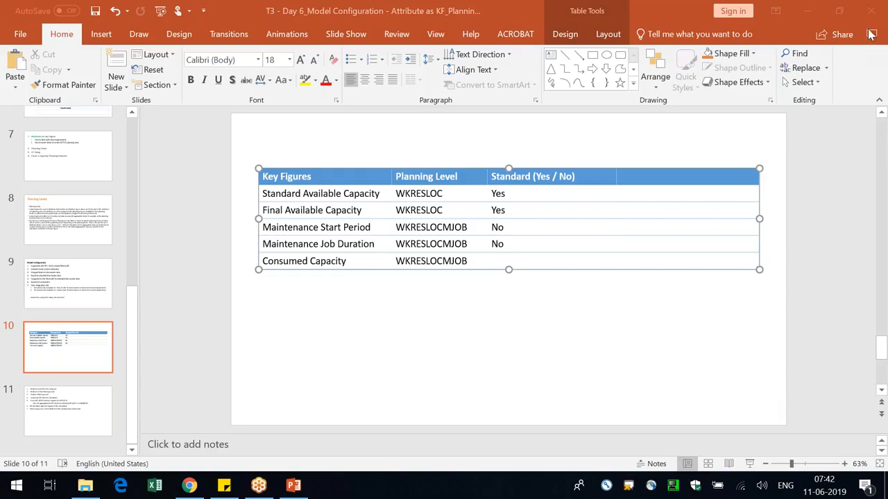
left_click(330, 210)
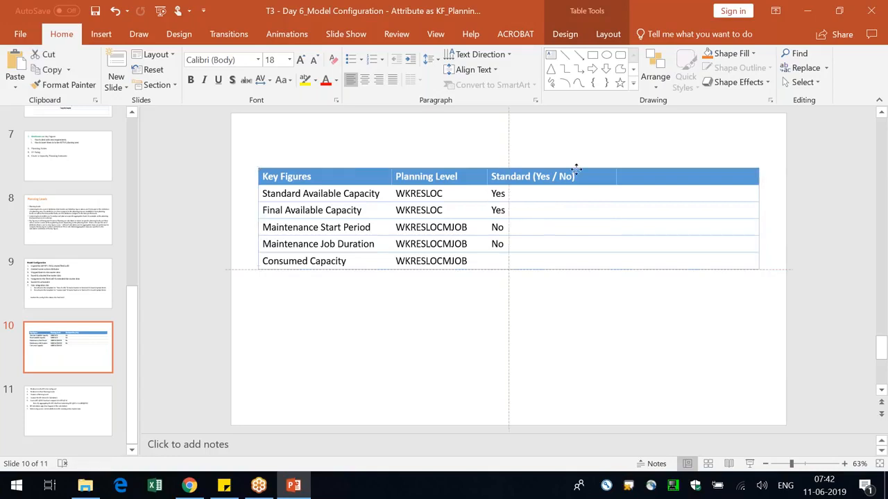
- Shift the key figures table further left and up on the slide, and widen it slightly toward the right
left_click_drag(575, 168, 569, 165)
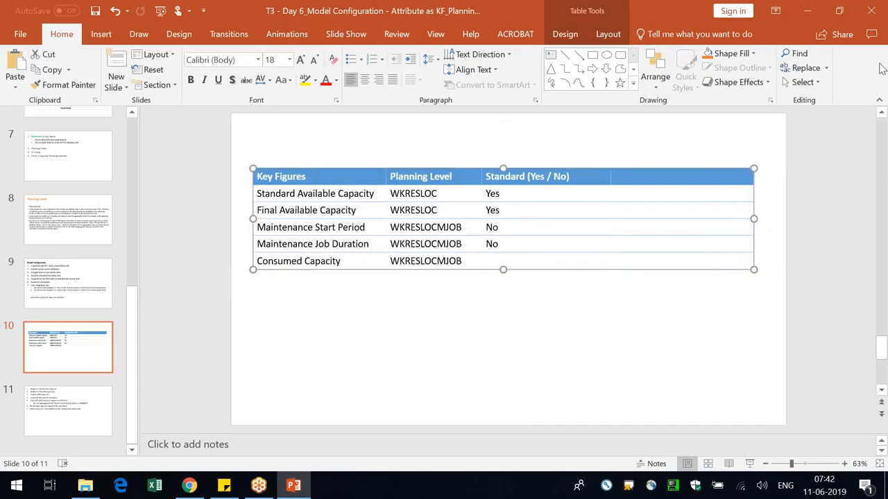
key("XF86AudioRaiseVolume")
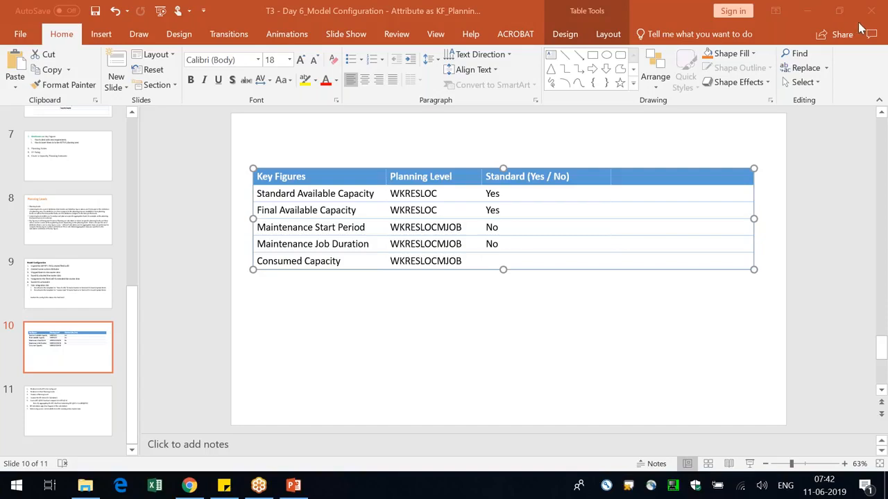
left_click(501, 232)
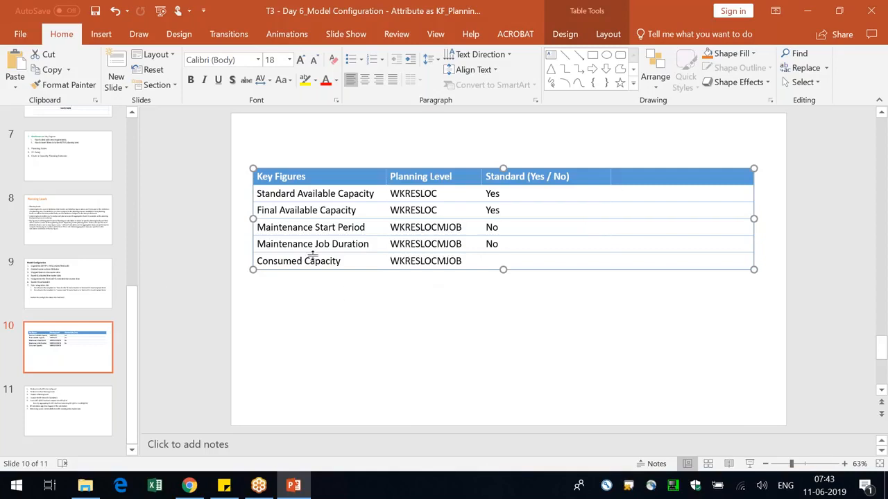
left_click(276, 194)
left_click_drag(296, 194, 252, 174)
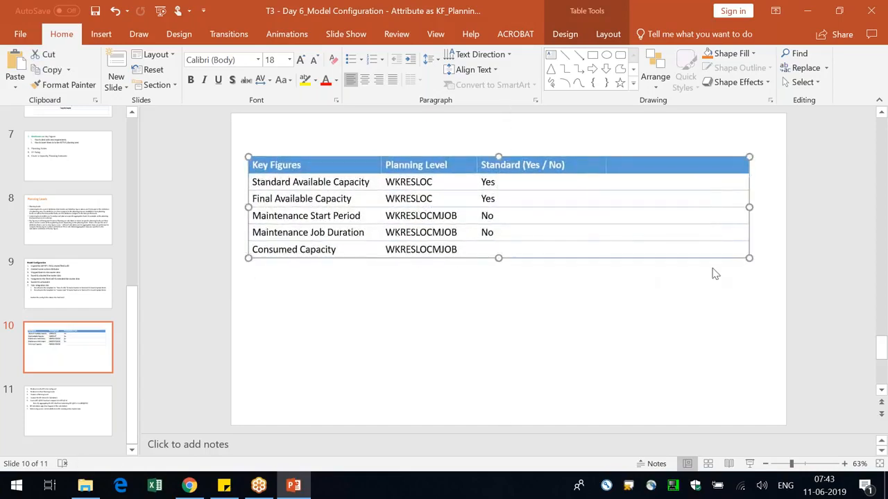
left_click_drag(749, 207, 768, 207)
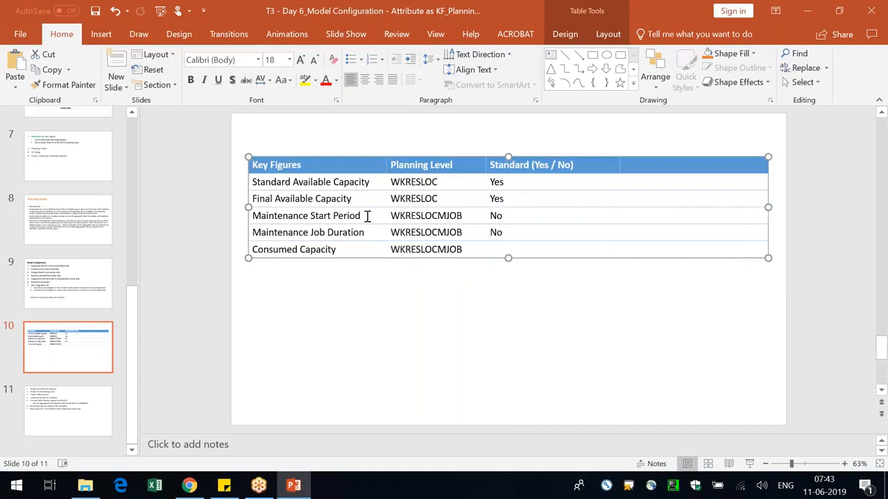
- Examine the Maintenance Start Period, Maintenance Job Duration and Consumed Capacity key figures against Final Available Capacity
left_click_drag(370, 215, 263, 216)
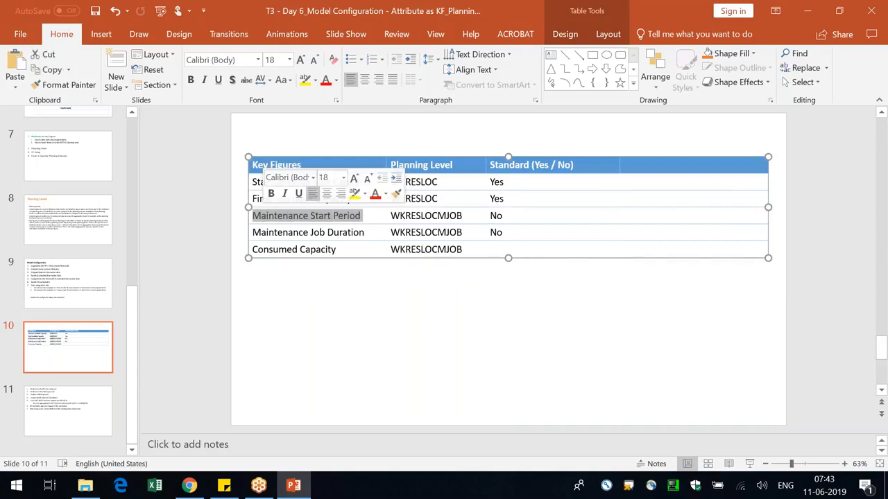
left_click(349, 320)
left_click(299, 233)
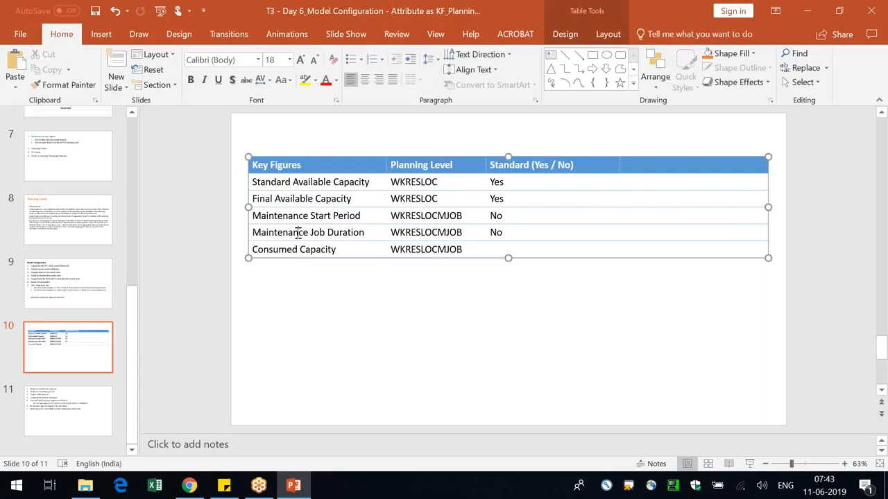
left_click(368, 221)
left_click(374, 238)
left_click_drag(345, 249, 257, 253)
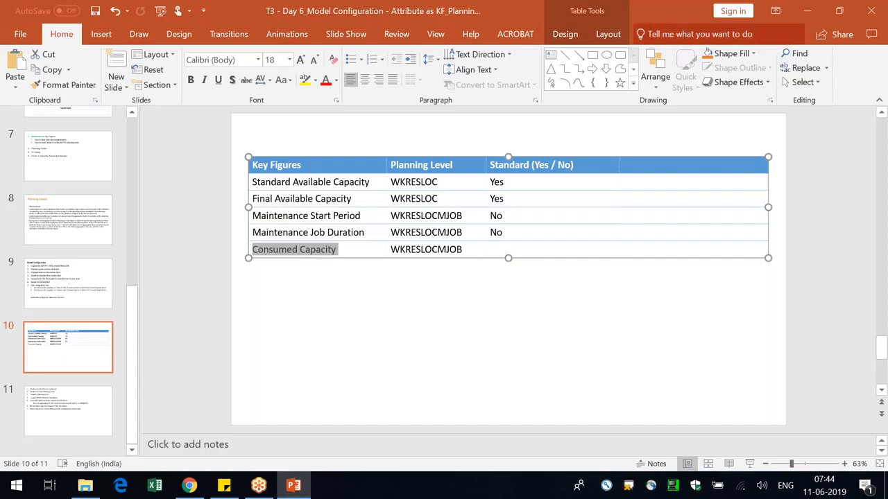
left_click(721, 20)
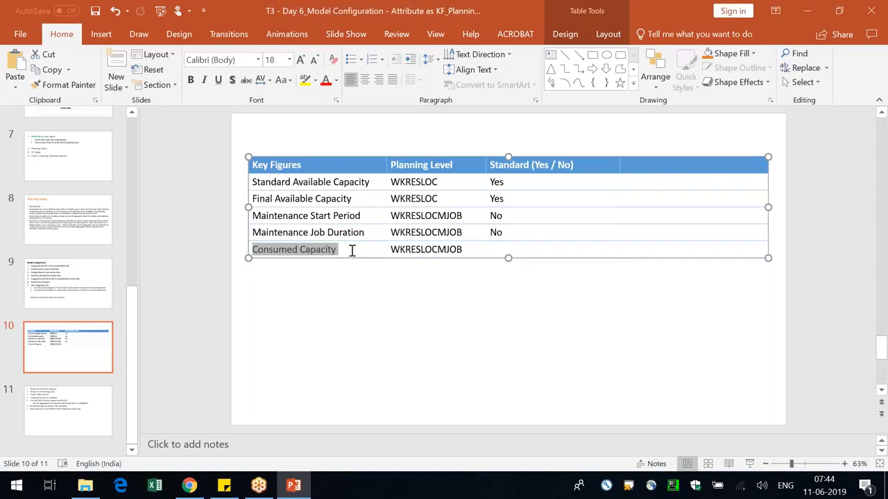
left_click(375, 220)
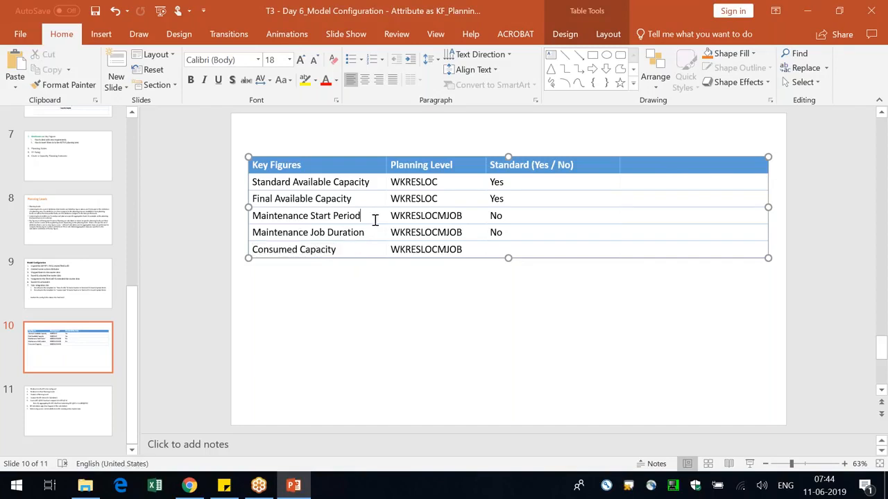
left_click(350, 250)
left_click_drag(335, 251, 253, 251)
left_click_drag(361, 199, 253, 199)
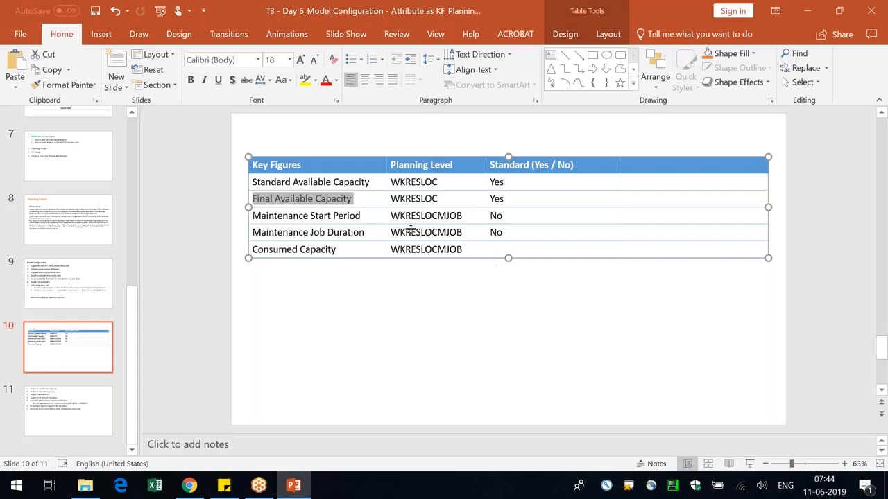
left_click(347, 251)
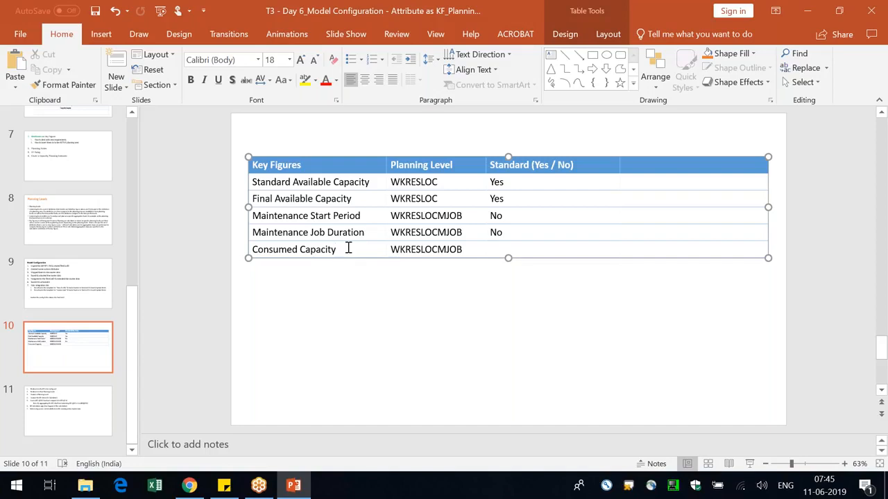
- Open a blank workbook in Excel and log on to SAP Integrated Business Planning with the Configuration 2 connection
left_click(154, 487)
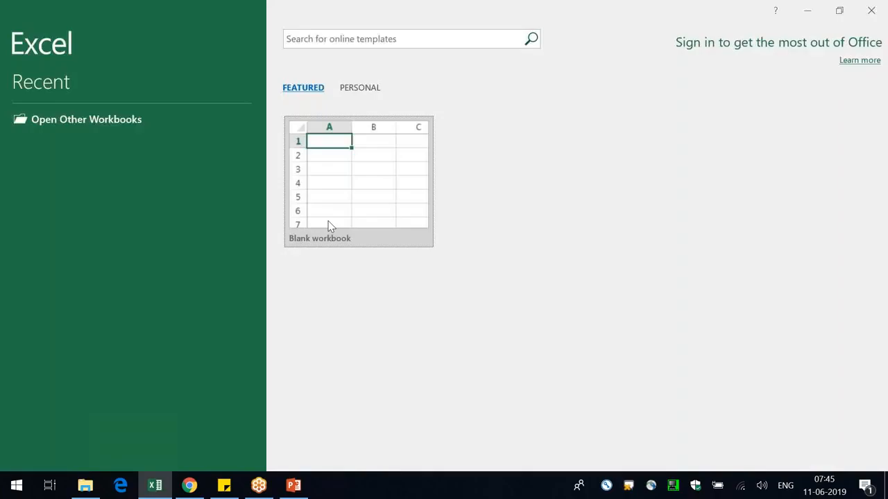
left_click(360, 175)
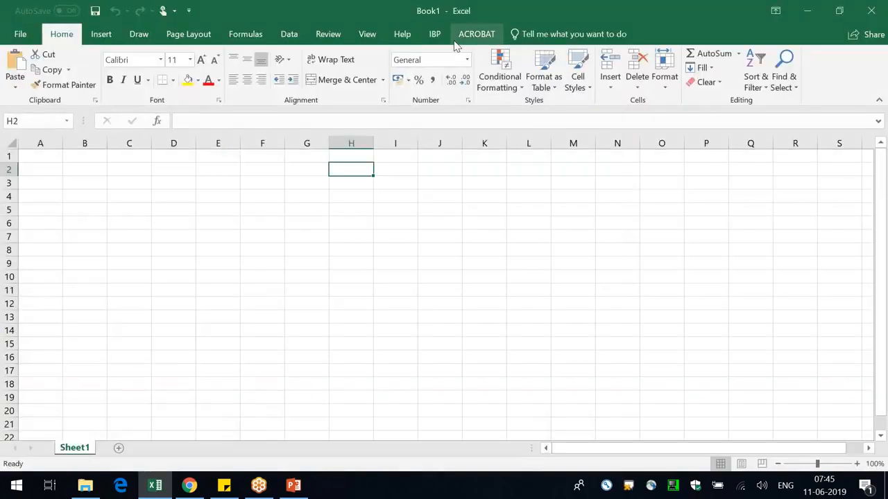
left_click(437, 35)
left_click(30, 68)
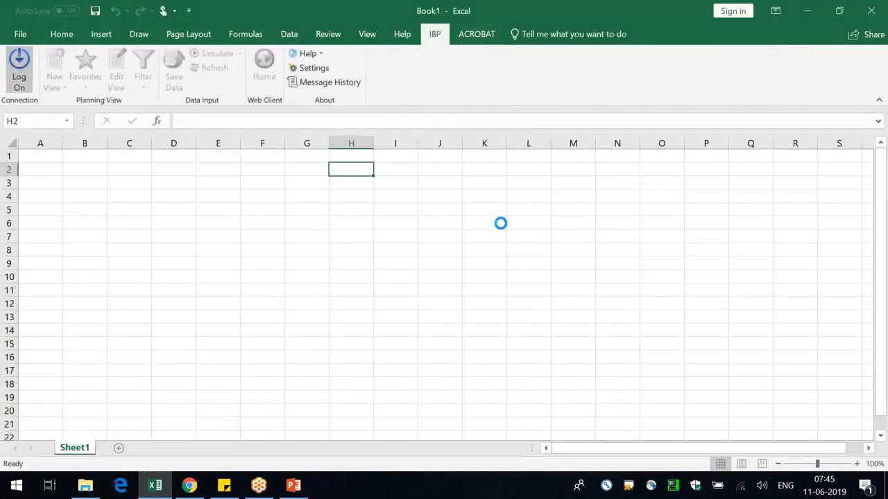
left_click(410, 234)
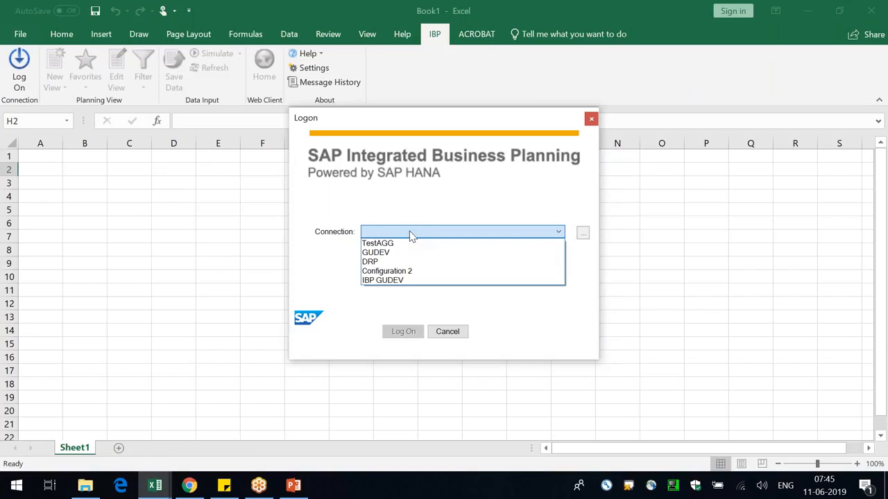
left_click(407, 271)
left_click(409, 333)
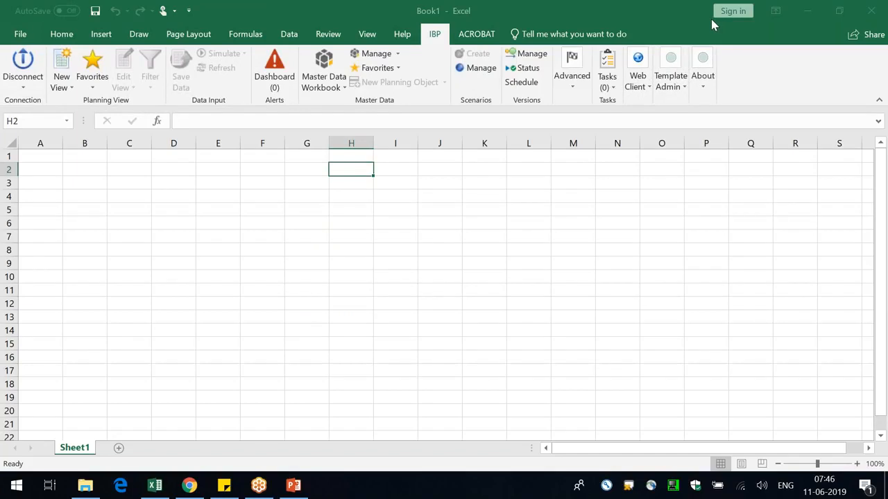
- Try to create a new planning view from a template
left_click(574, 236)
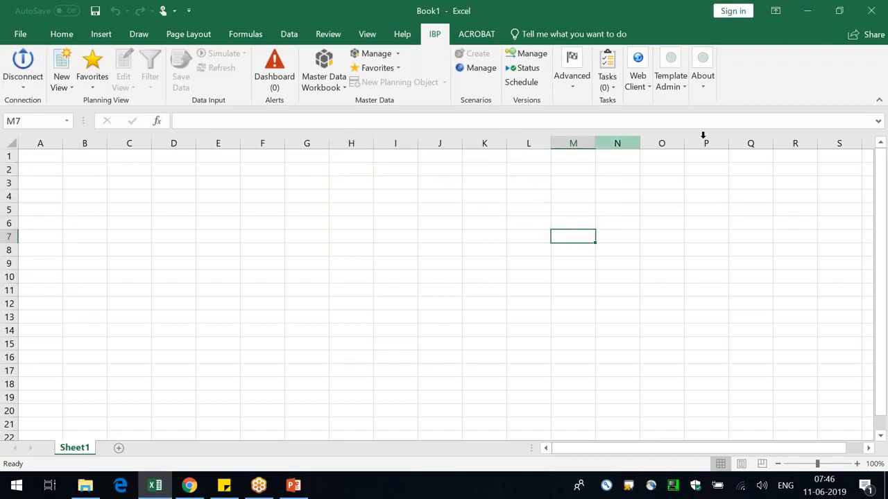
left_click(61, 83)
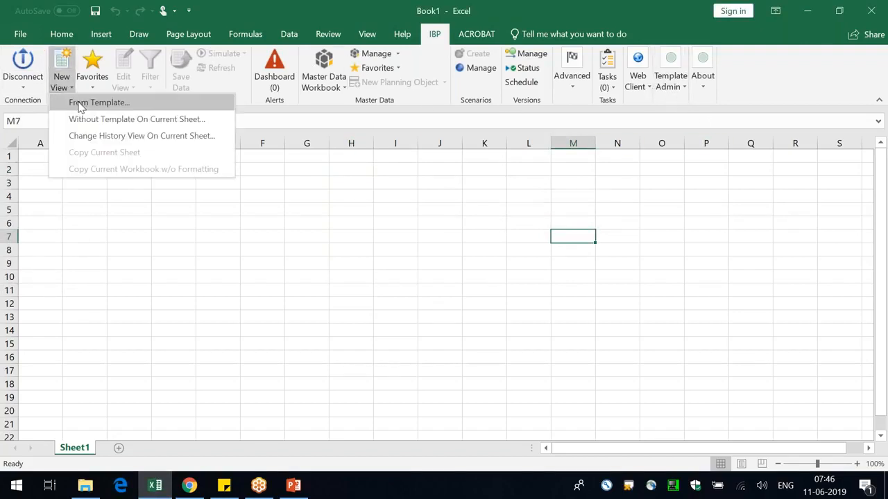
left_click(81, 105)
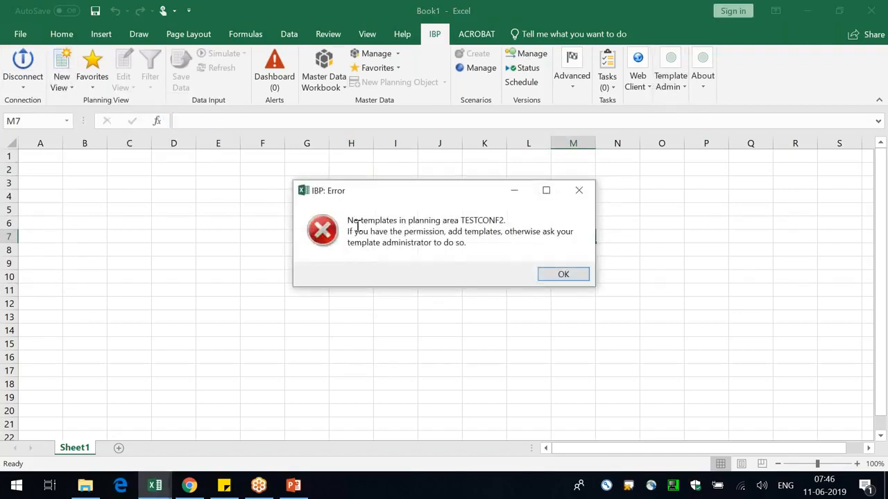
left_click_drag(358, 221, 463, 231)
left_click(507, 216)
left_click(563, 274)
left_click_drag(53, 161, 129, 223)
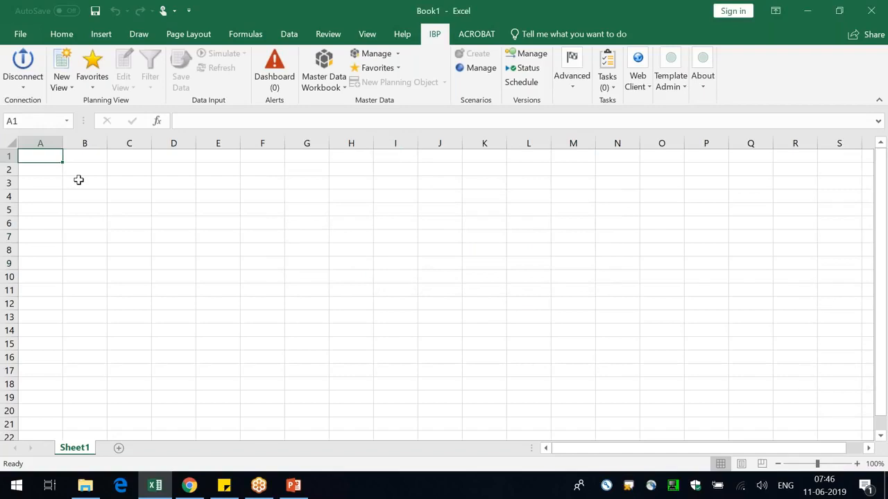
left_click(324, 310)
left_click_drag(38, 154, 691, 428)
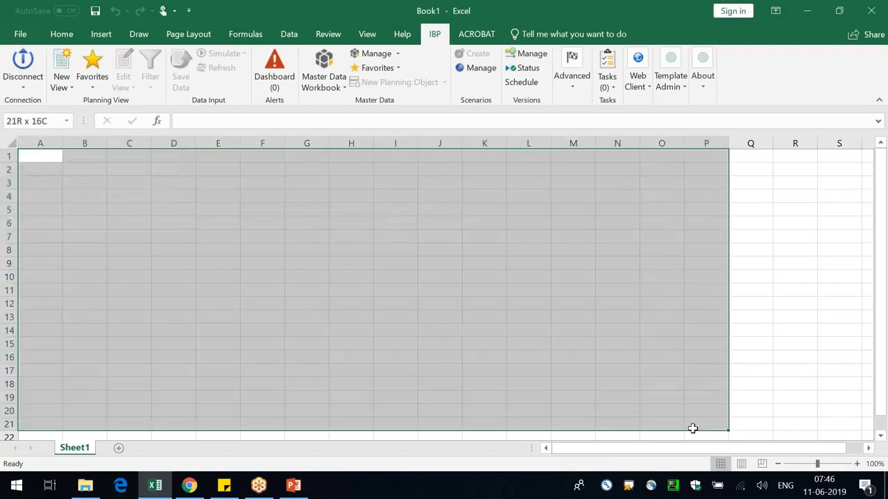
left_click(448, 317)
- Open the settings for a new planning view without a template on the current sheet, and close them
left_click(61, 89)
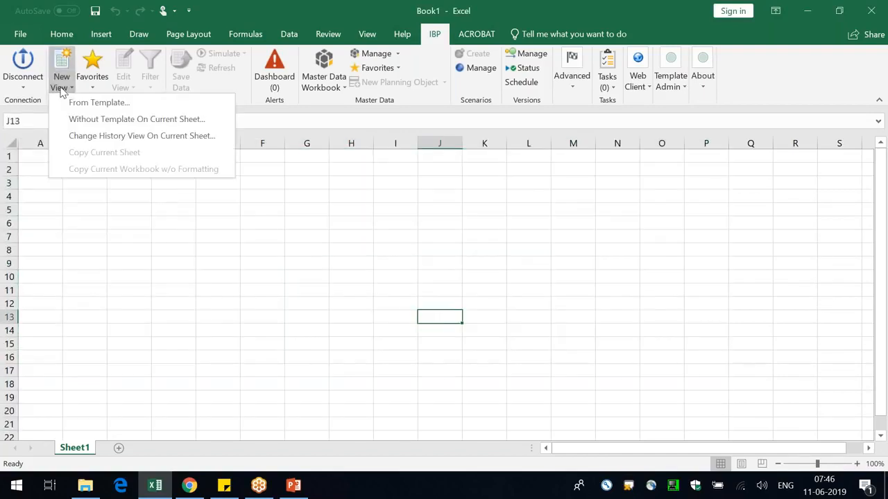
left_click(129, 119)
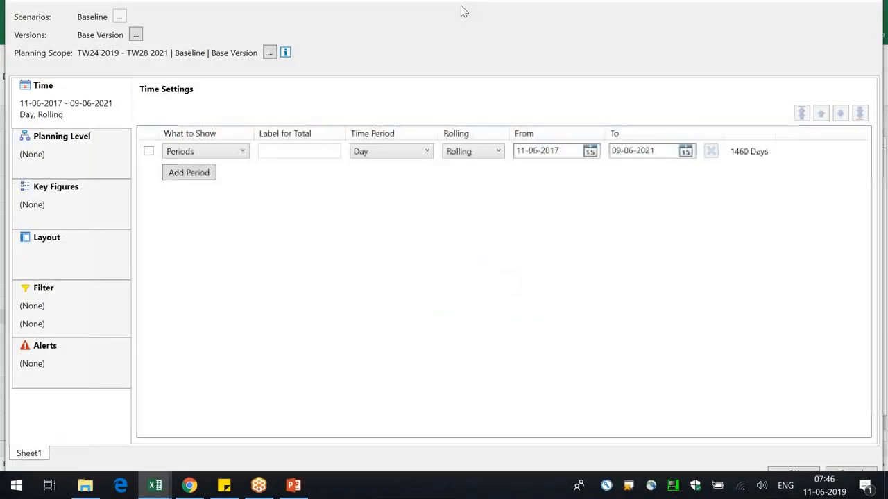
left_click_drag(430, 8, 289, 119)
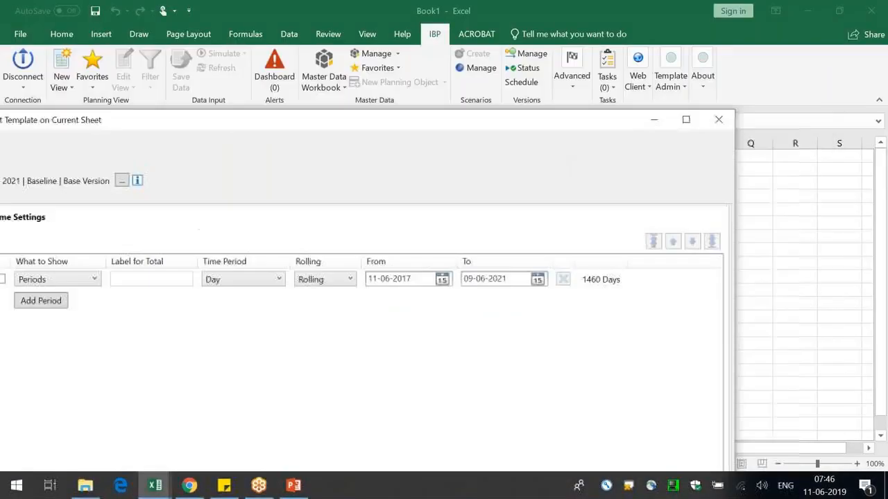
left_click(724, 125)
left_click(492, 262)
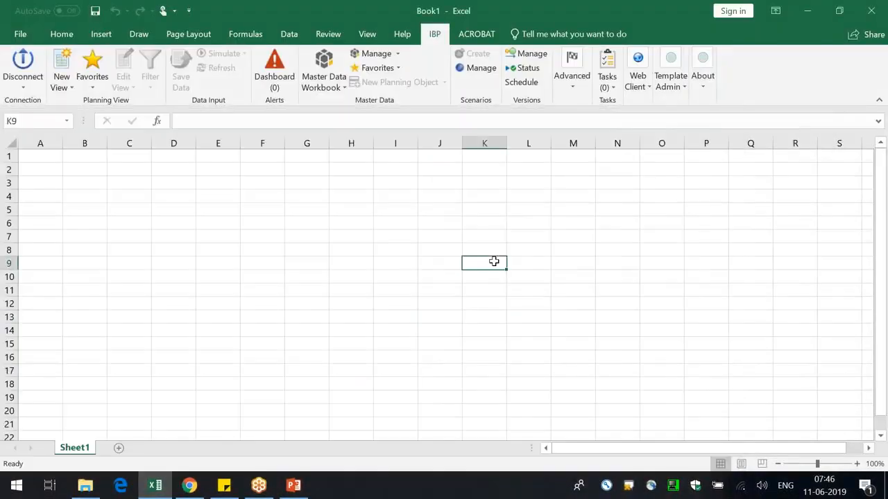
- Reconnect to SAP Integrated Business Planning with the TestAGG connection and open the Demand Planning template
left_click(25, 63)
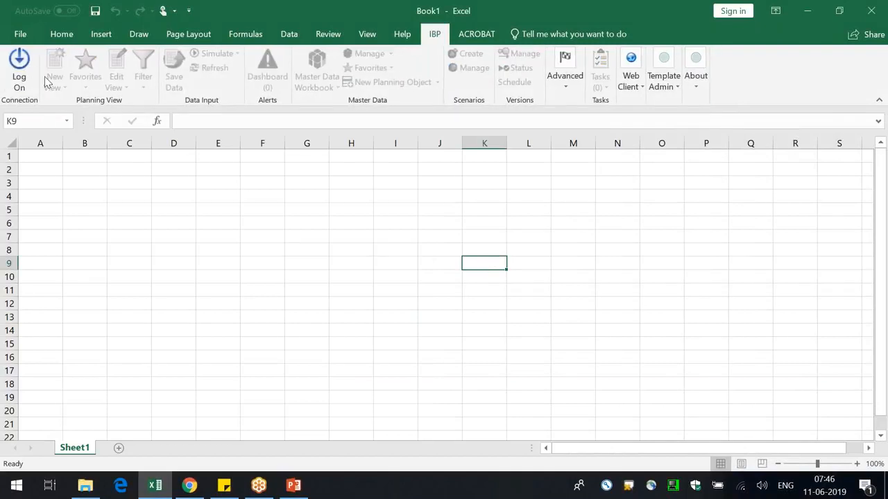
left_click(411, 233)
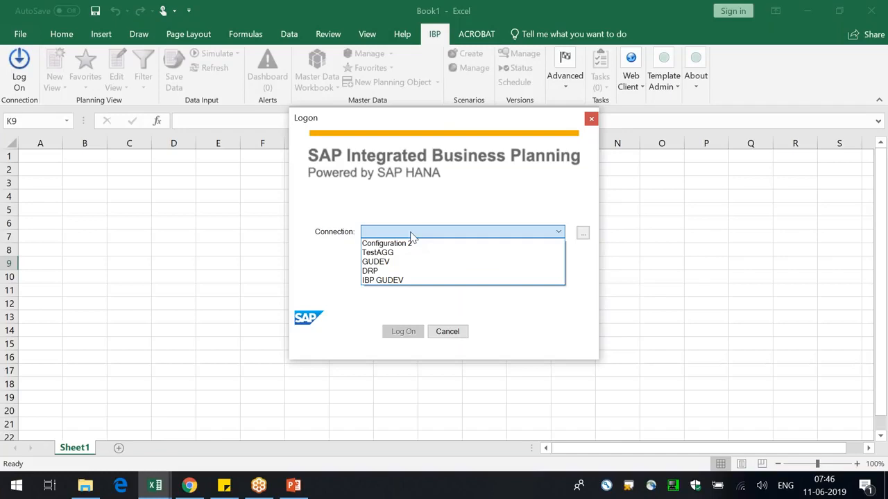
left_click(419, 254)
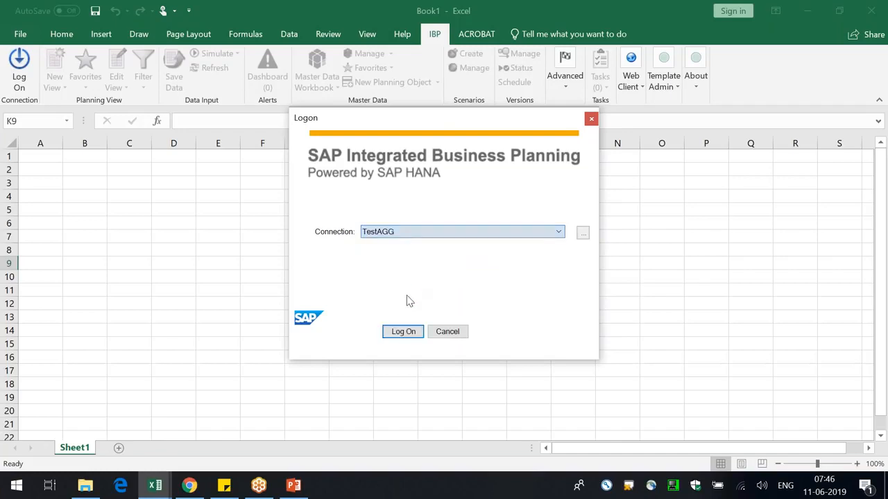
left_click(403, 331)
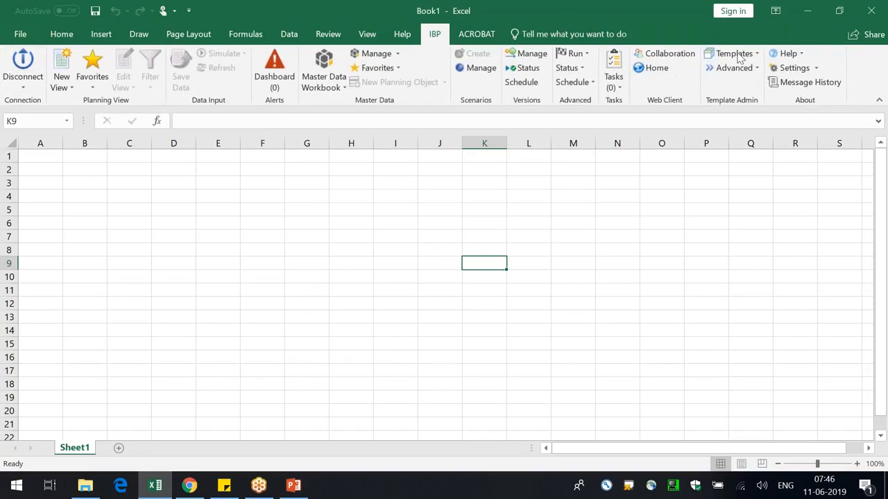
left_click(735, 53)
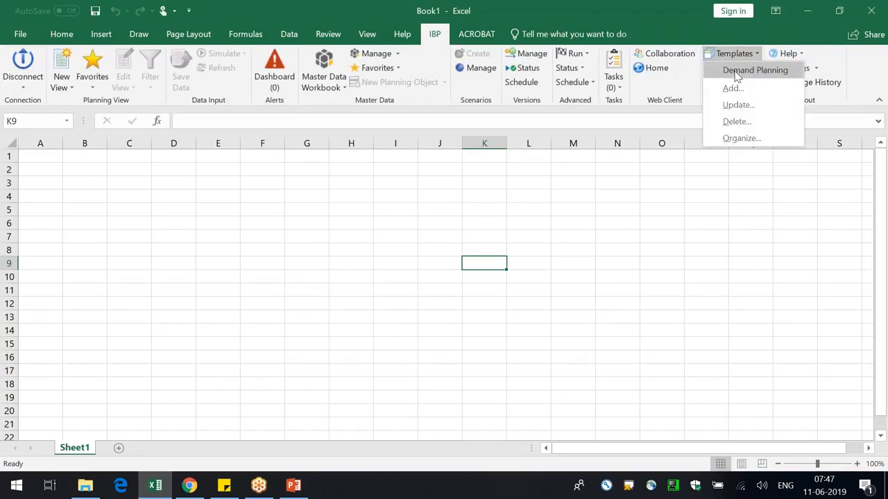
left_click(737, 72)
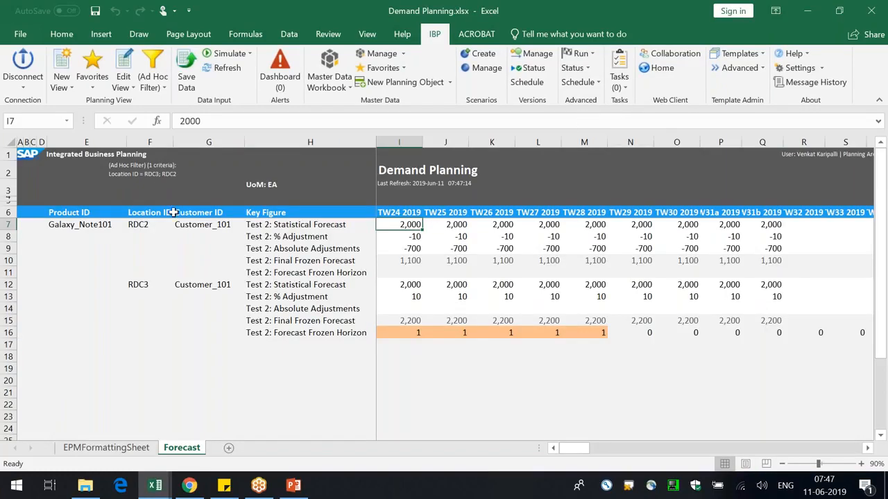
- Disconnect the current session, log on with the Configuration 2 connection and dismiss the planning view warning
left_click(23, 66)
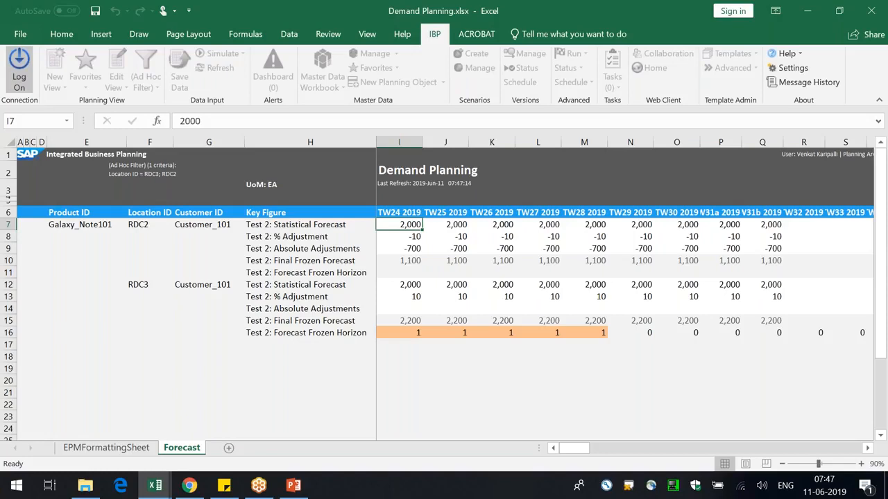
left_click(20, 69)
left_click(381, 228)
left_click(395, 250)
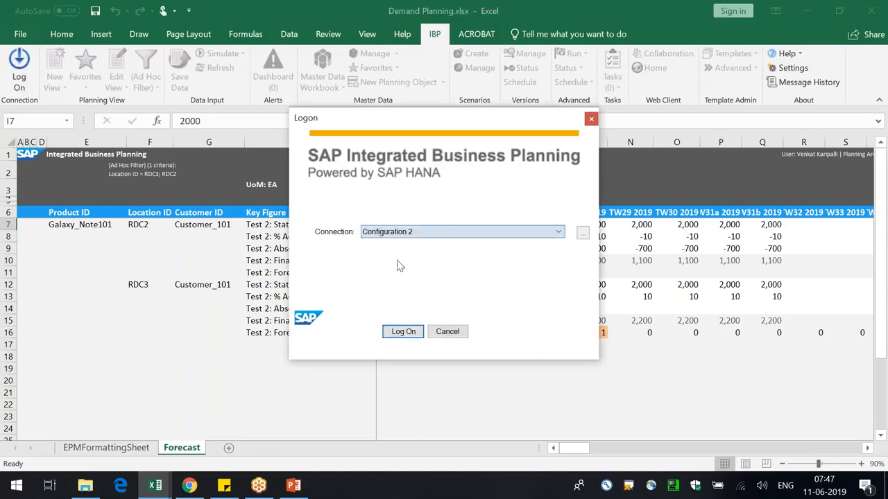
left_click(401, 332)
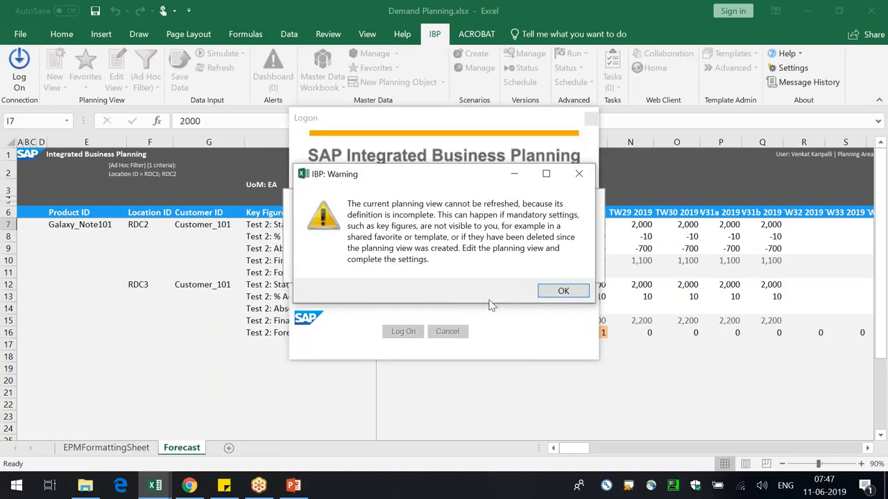
left_click(561, 297)
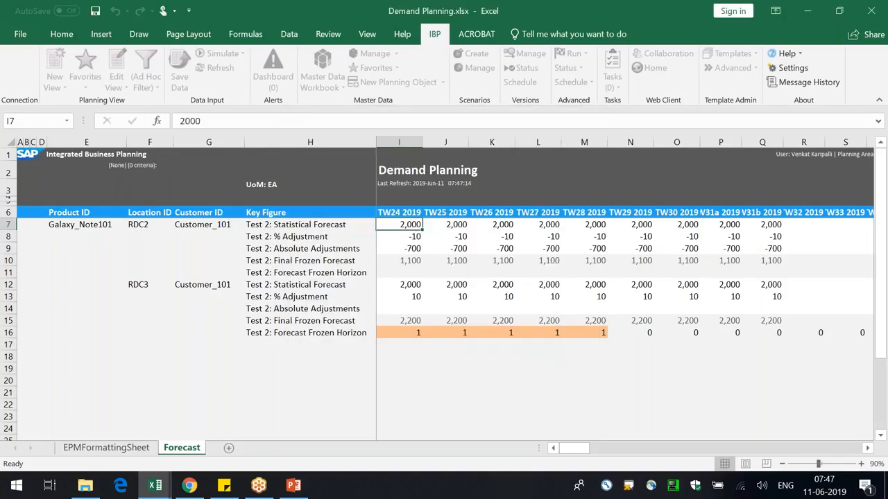
left_click(208, 320)
- Start a new master data workbook with editable sheets for the Location and Resource master data types
left_click(323, 66)
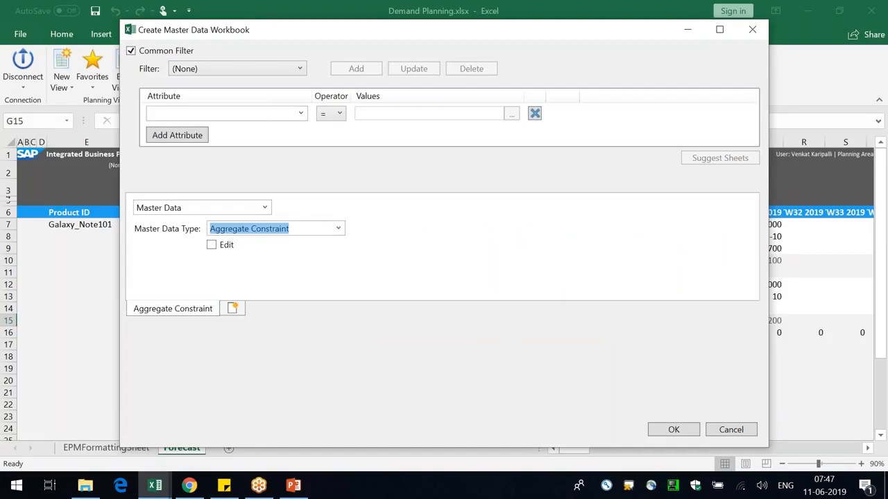
type("Location")
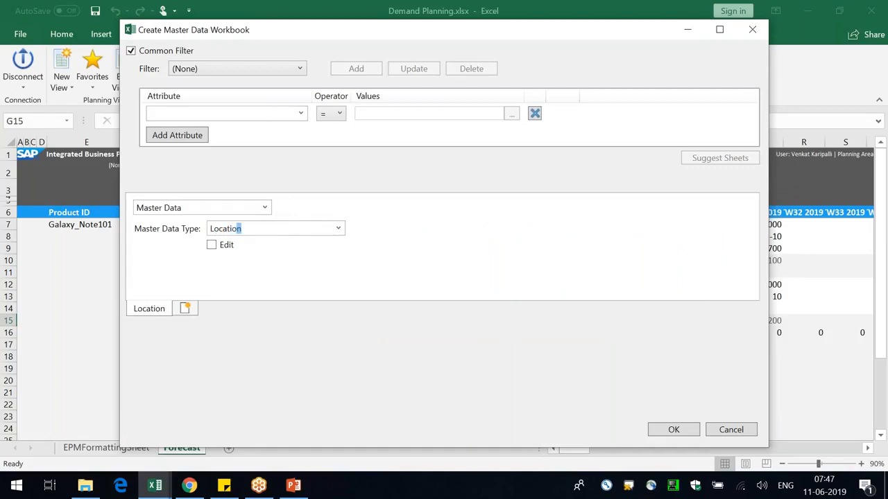
left_click(211, 245)
left_click(186, 310)
left_click(258, 229)
type("Resource")
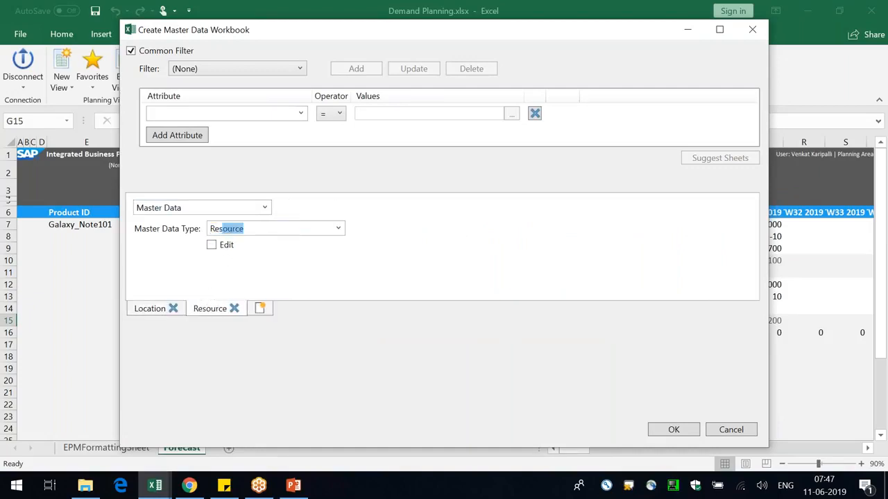
left_click(224, 247)
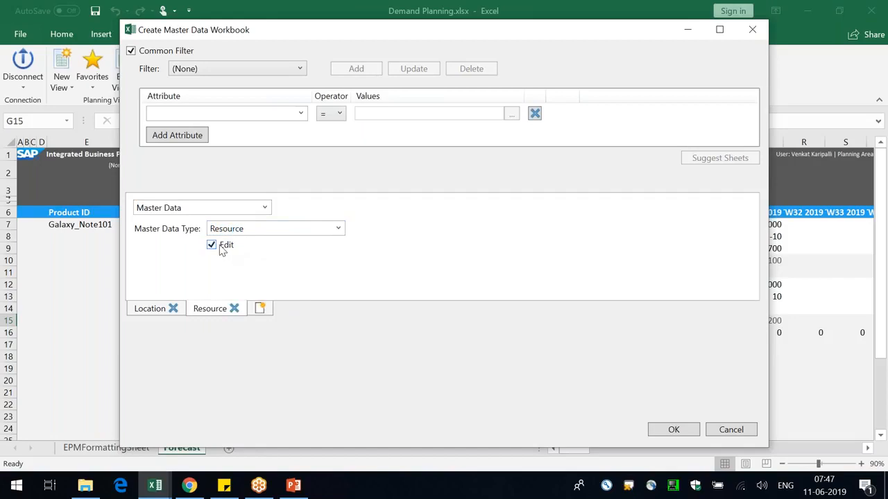
- Add editable sheets for the Maintenance Activity and Location Resource master data types to the workbook definition
left_click(261, 309)
left_click(262, 231)
type("Maintenance Activity")
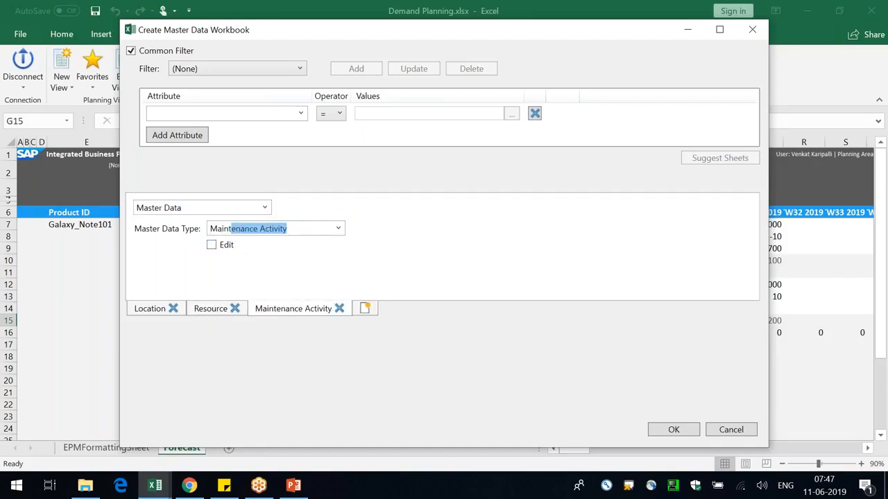
left_click(215, 247)
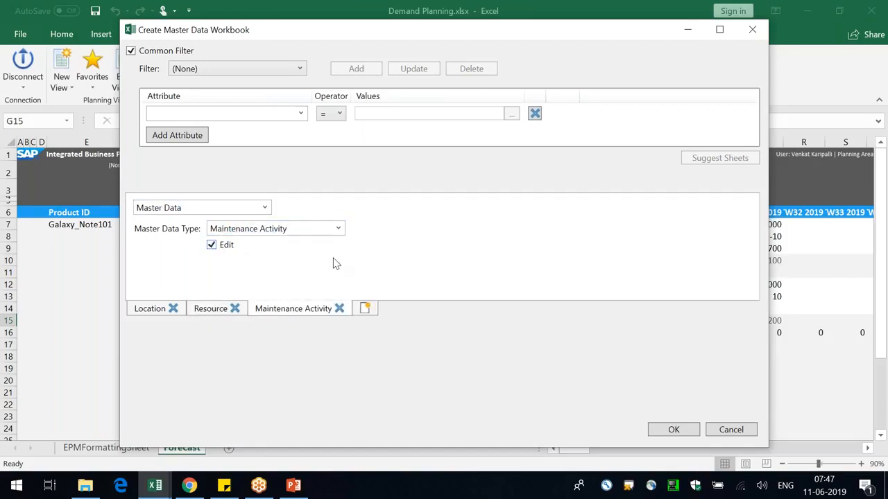
left_click(365, 308)
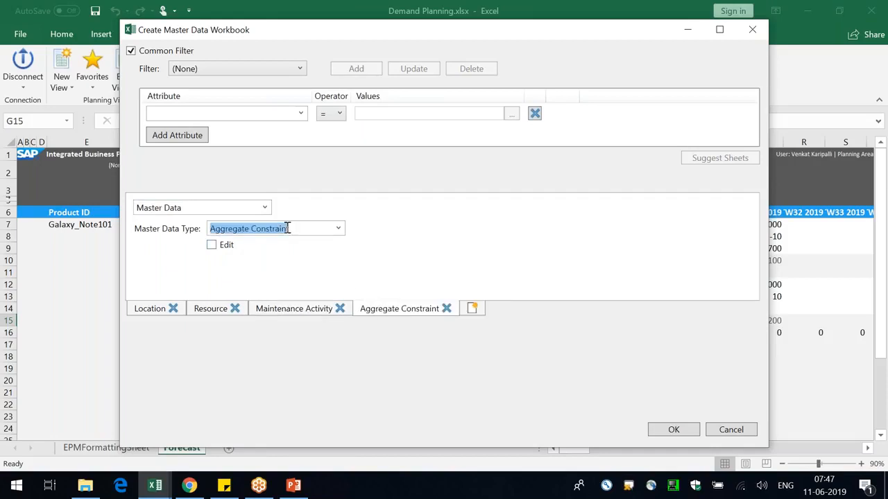
type("Location Resource")
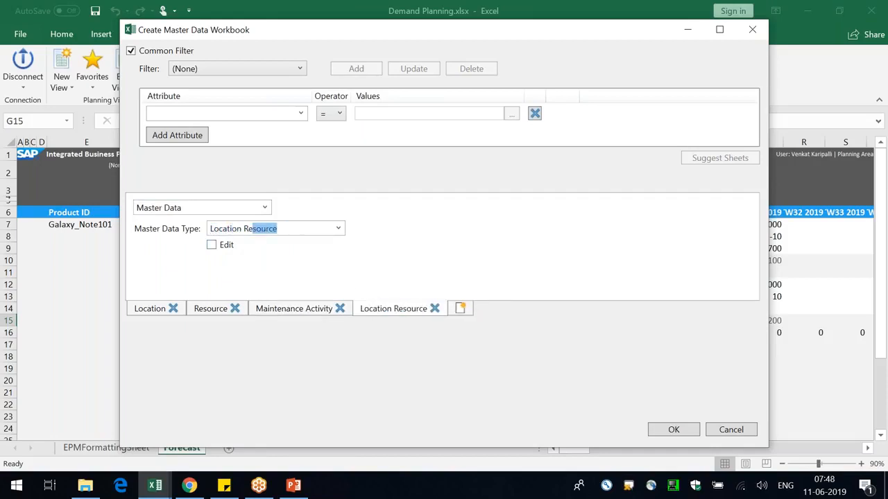
left_click(213, 245)
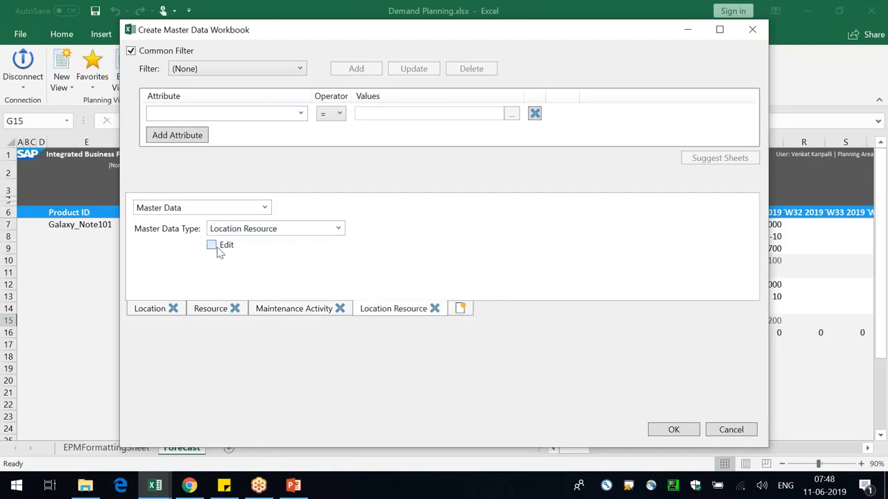
- Add an editable sheet for the Location Resource Maintenance master data type
left_click(463, 310)
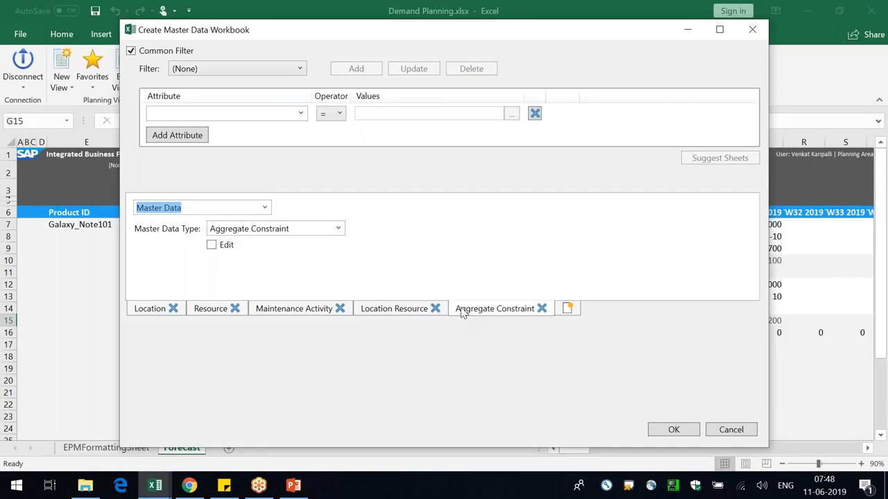
left_click(292, 232)
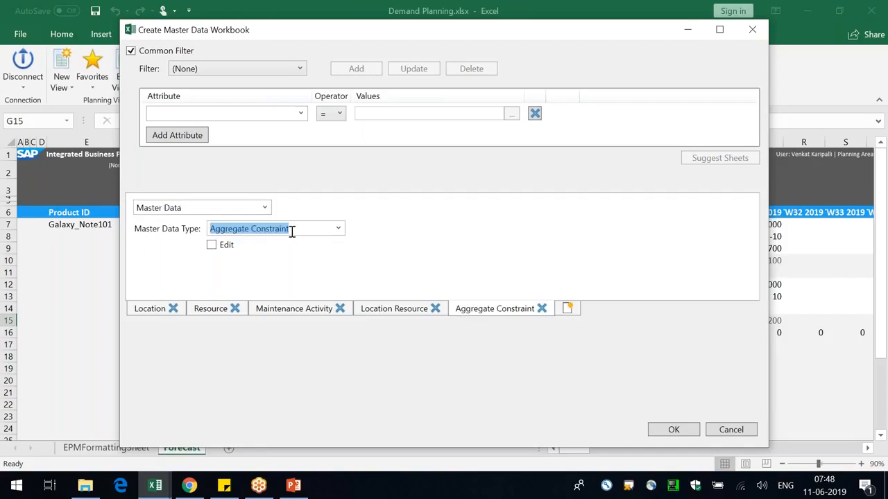
type("Location")
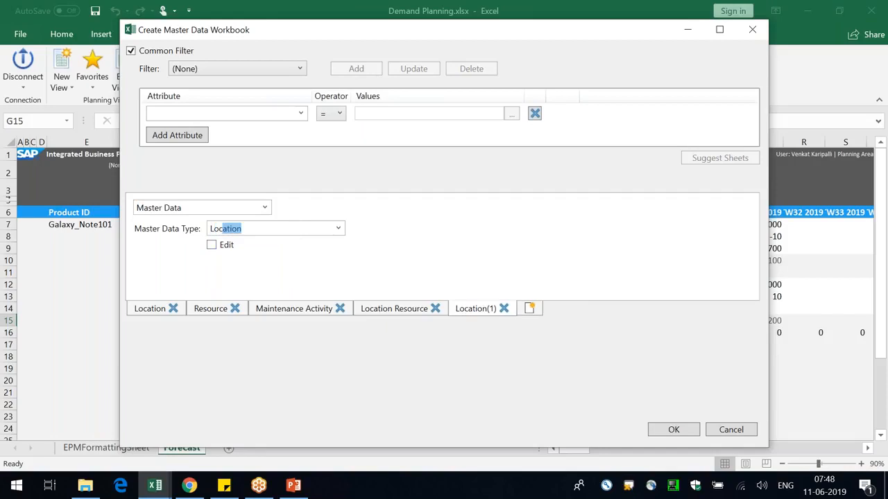
type(" Res")
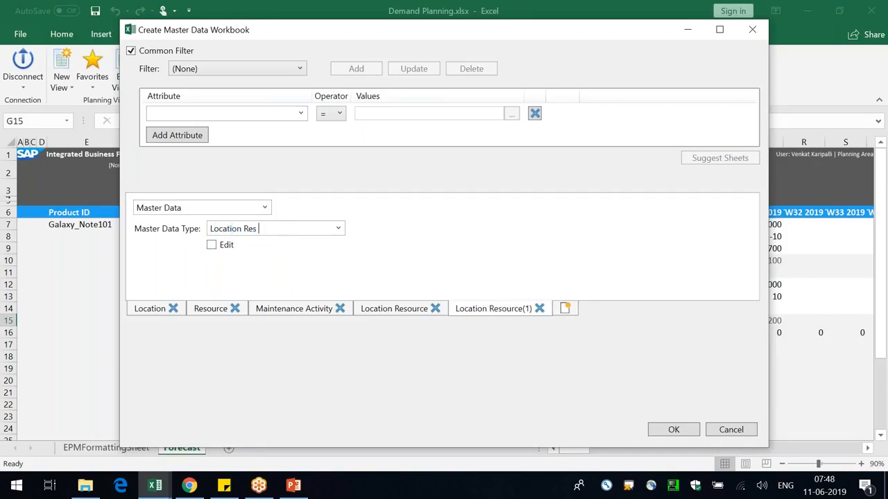
type("ource Maintenance")
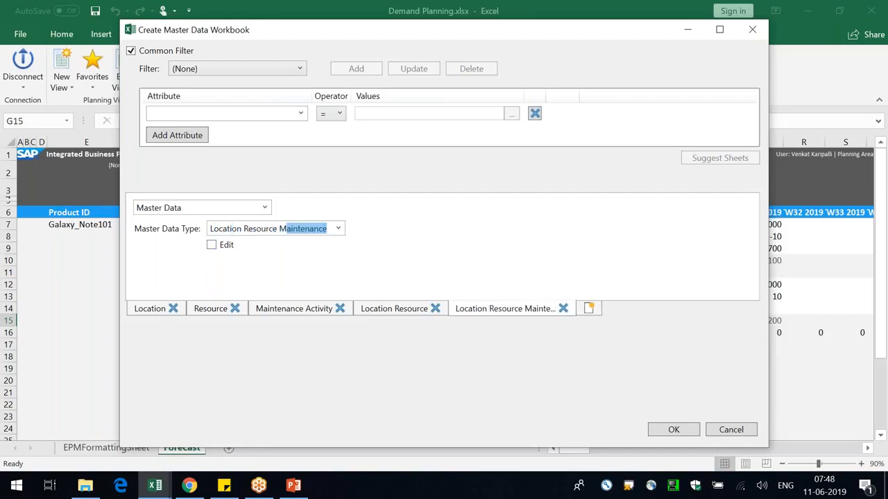
left_click(224, 248)
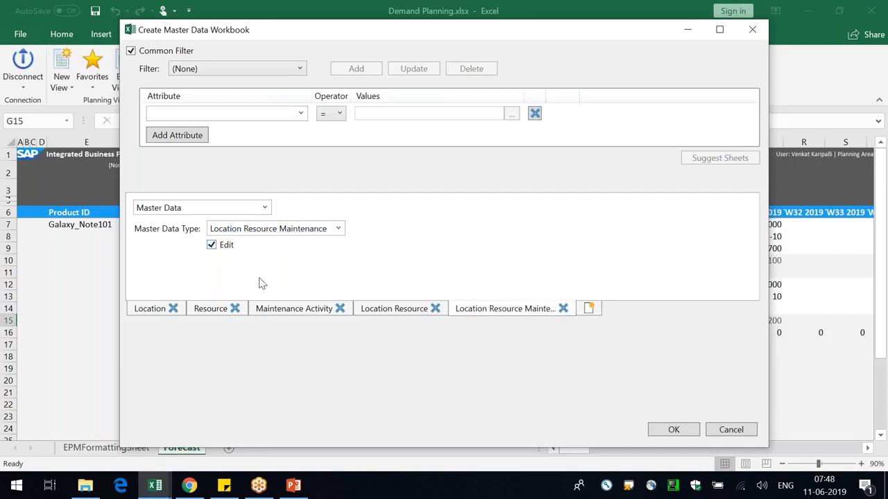
- Generate the master data workbook from the defined sheets and dismiss the information message
left_click(146, 316)
left_click(666, 431)
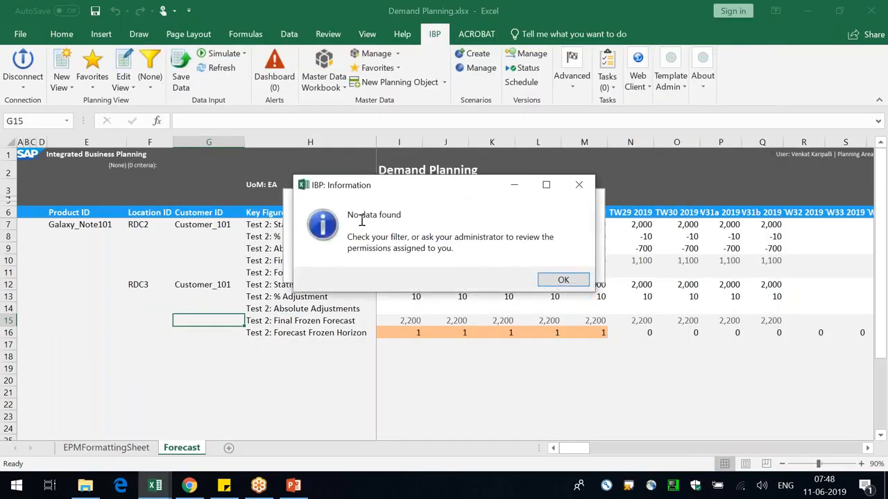
left_click_drag(362, 220, 448, 228)
left_click(559, 280)
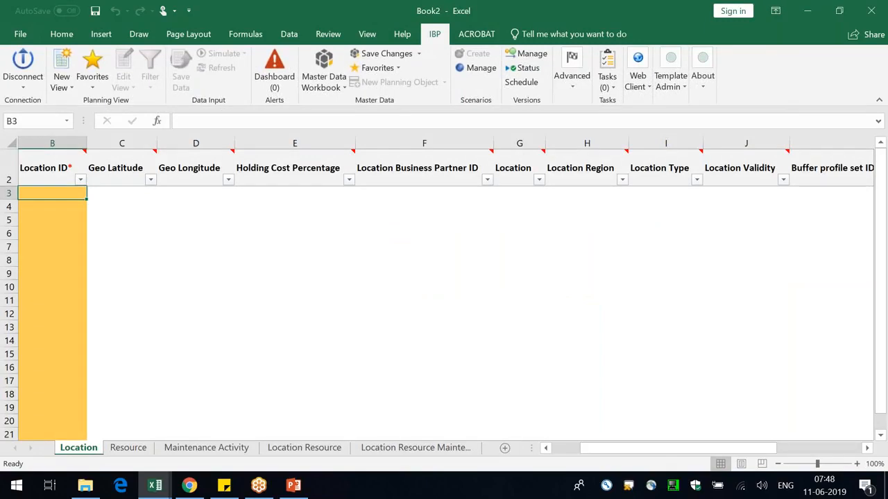
- Enter NA_Plant 101 as the first Location ID in cell B3 of the Location sheet
type("Plant")
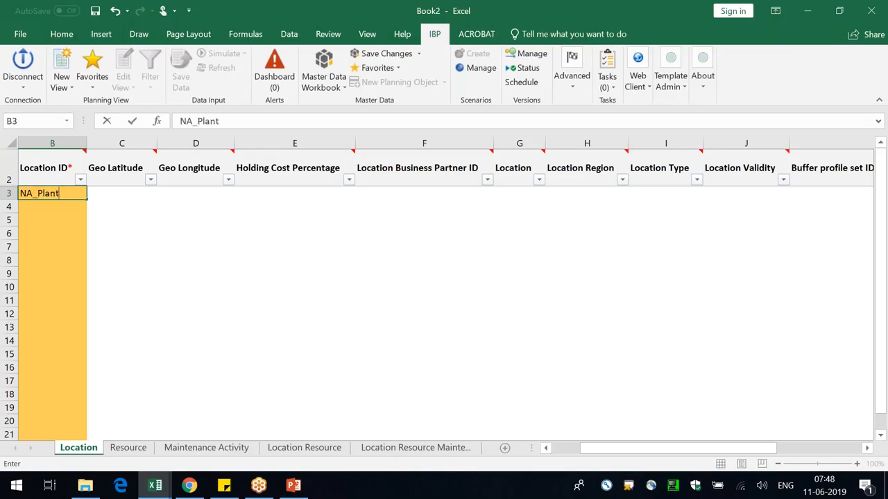
key("Return")
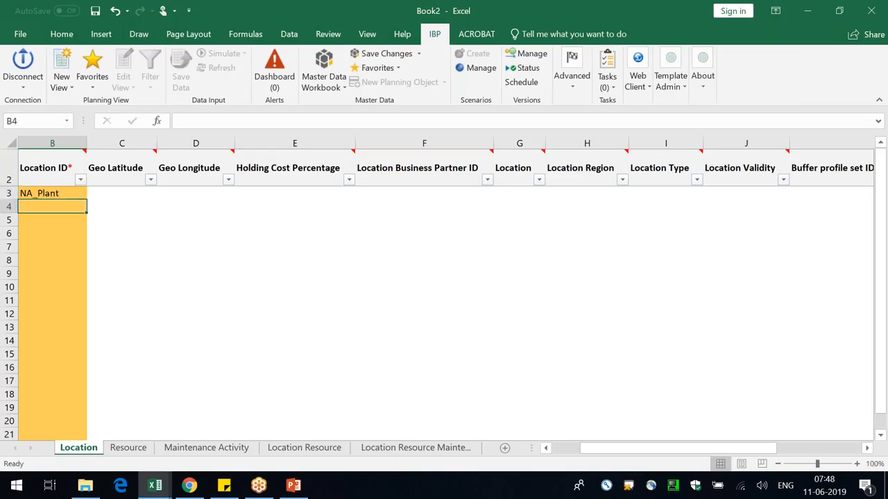
key("Up")
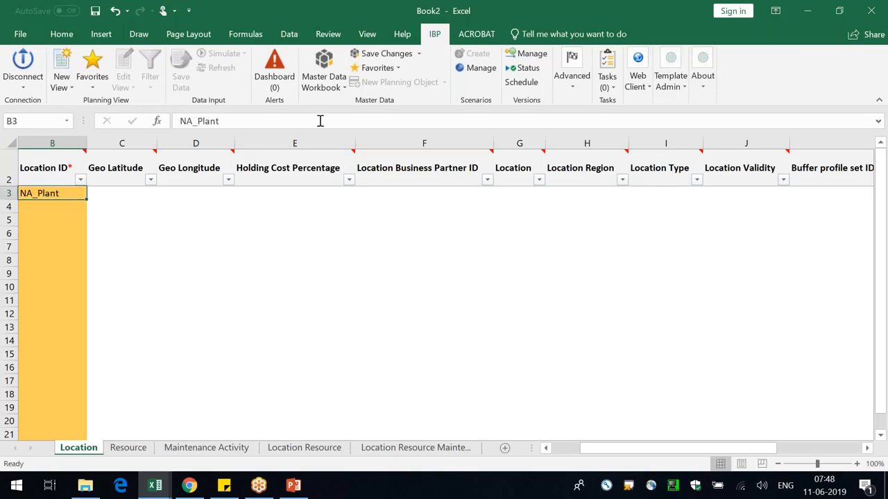
key("F2")
type("101")
key("Return")
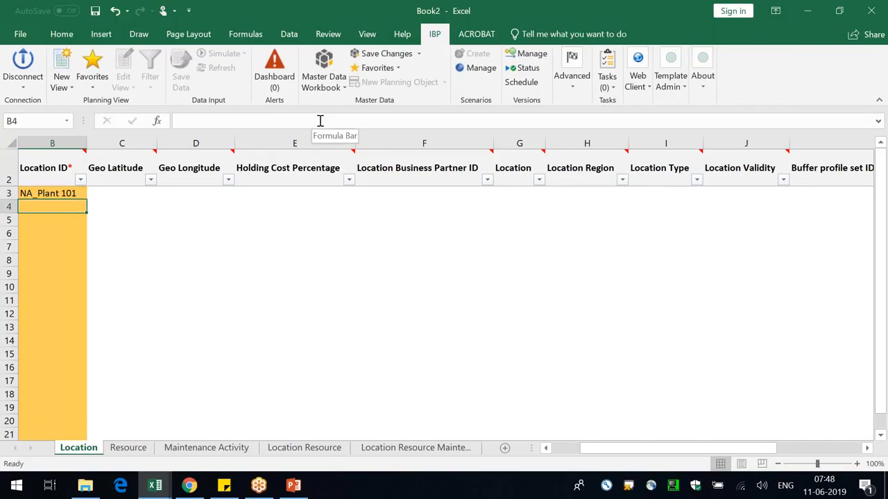
- Enter SW_Plant 201 as the second Location ID in cell B4
type("N")
key("BackSpace")
key("BackSpace")
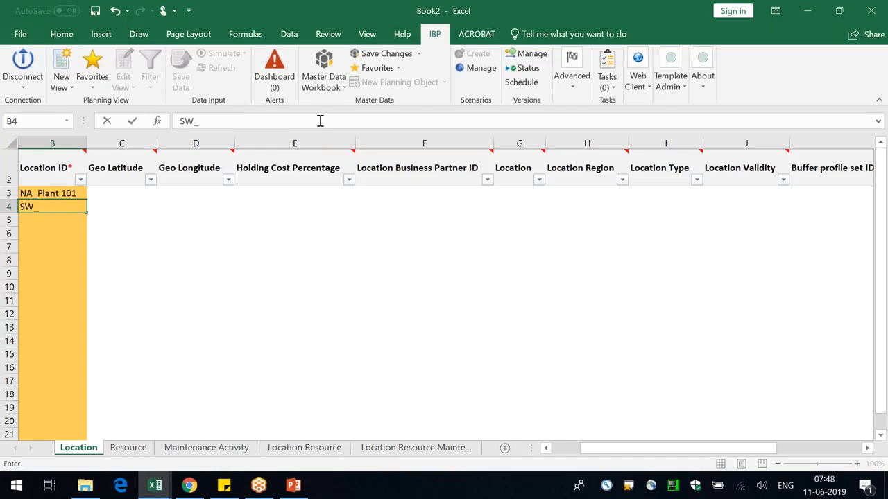
type("SW_Plant 10")
type("01")
key("Return")
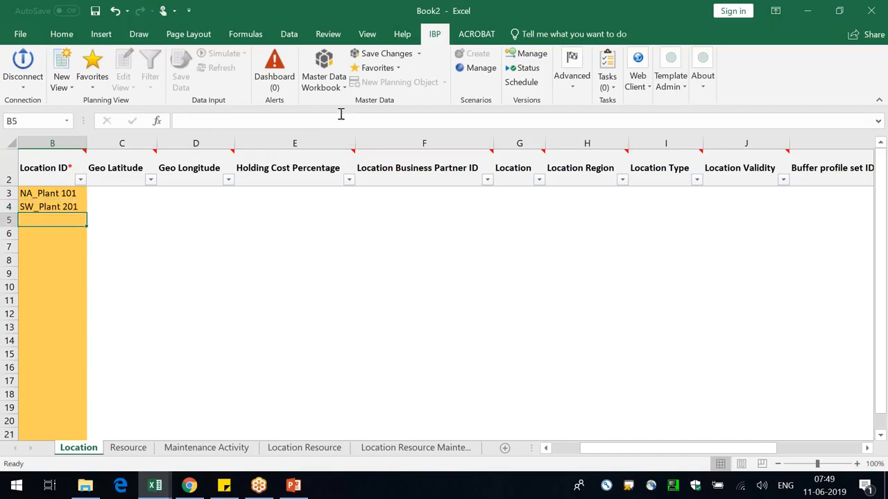
- Save the Location master data changes to SAP IBP without downloading the change report
left_click(387, 54)
left_click(531, 320)
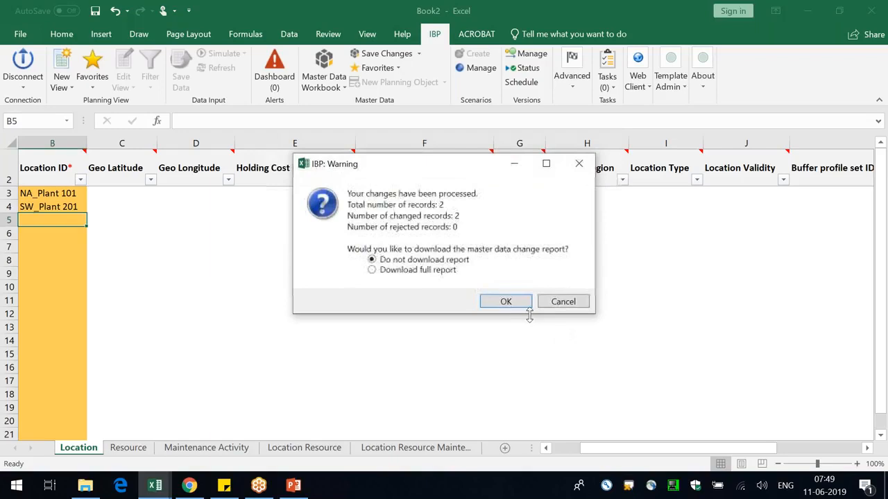
left_click(509, 303)
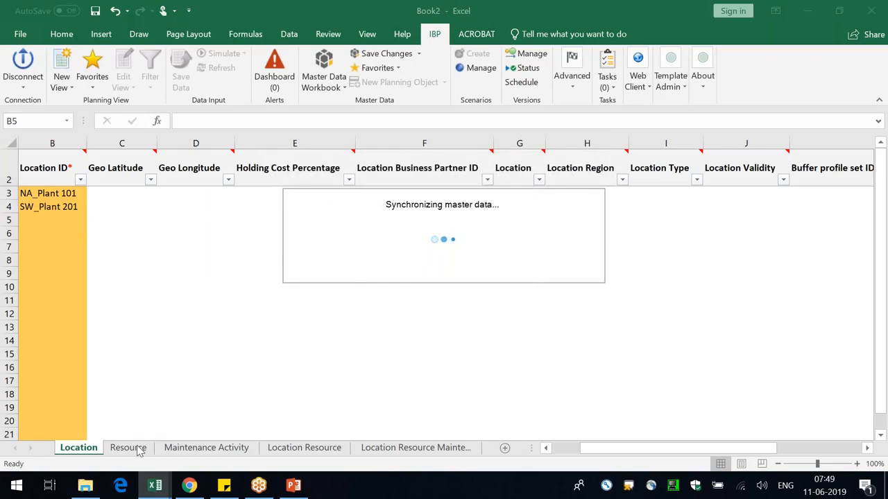
- Enter Robotic_Assembler 101 as the first Resource ID in cell B3 of the Resource sheet and fit the column width
left_click(281, 288)
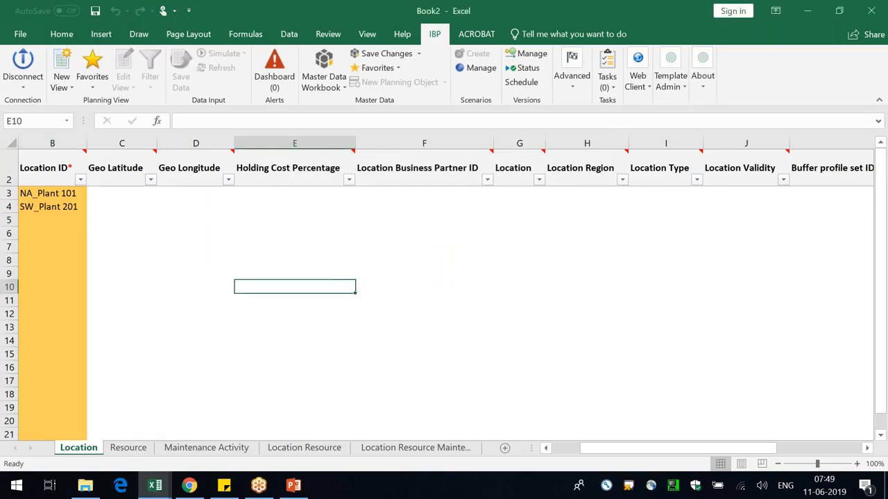
left_click(130, 450)
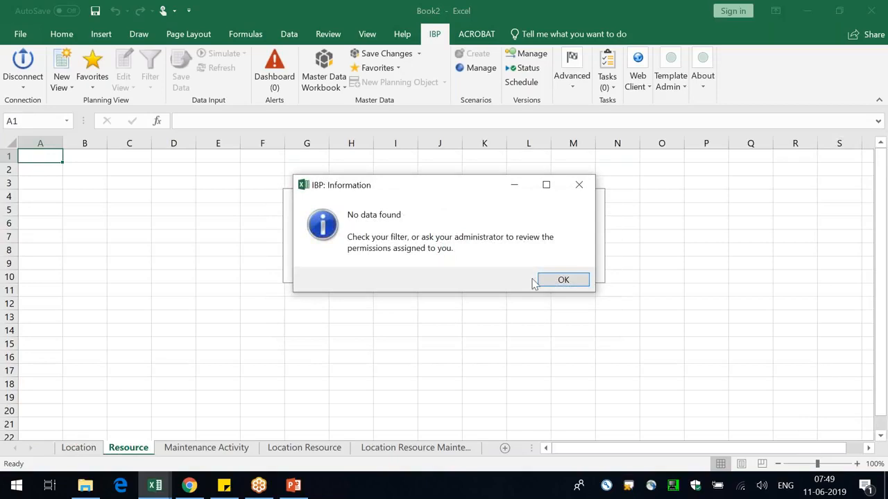
left_click(563, 280)
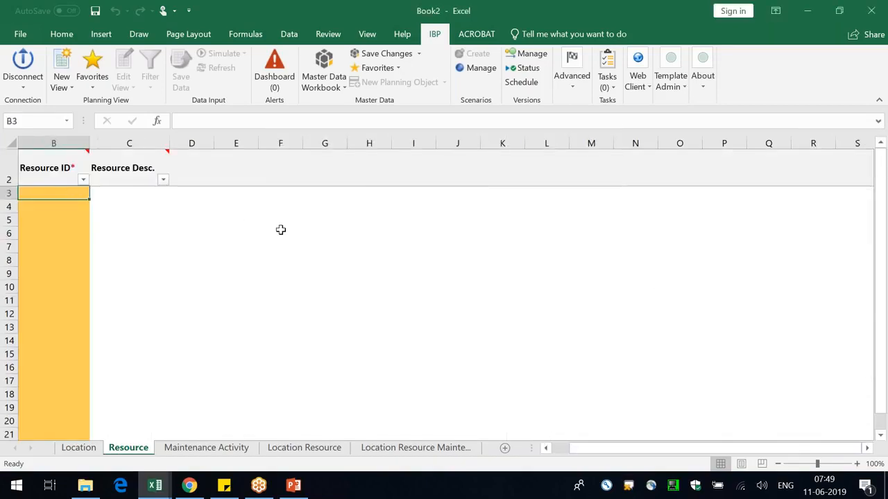
type("Rob")
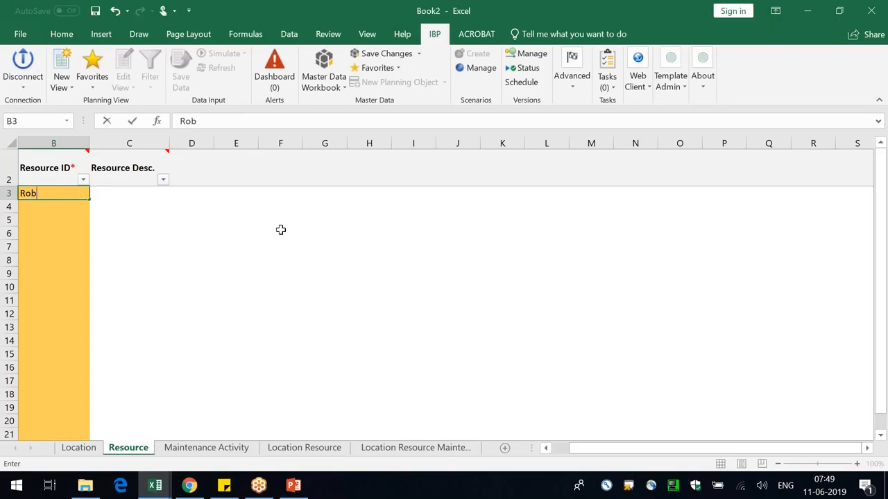
type("otic_Assembler ")
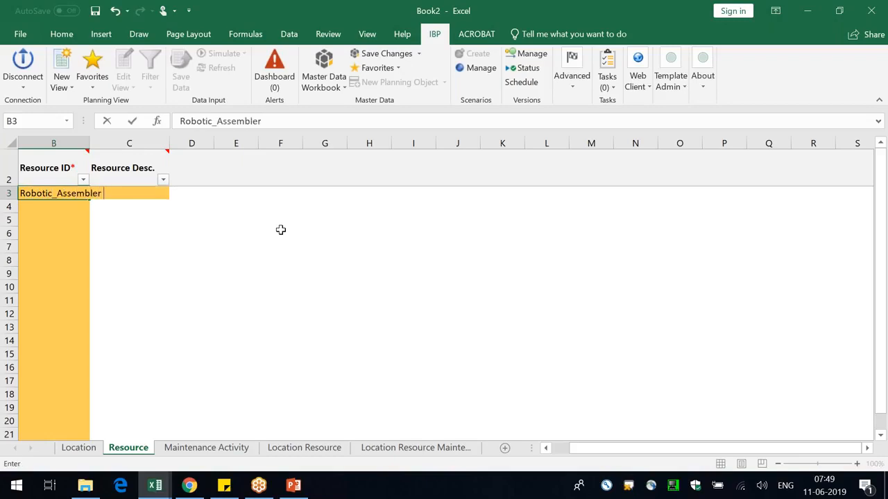
type("101")
key("Return")
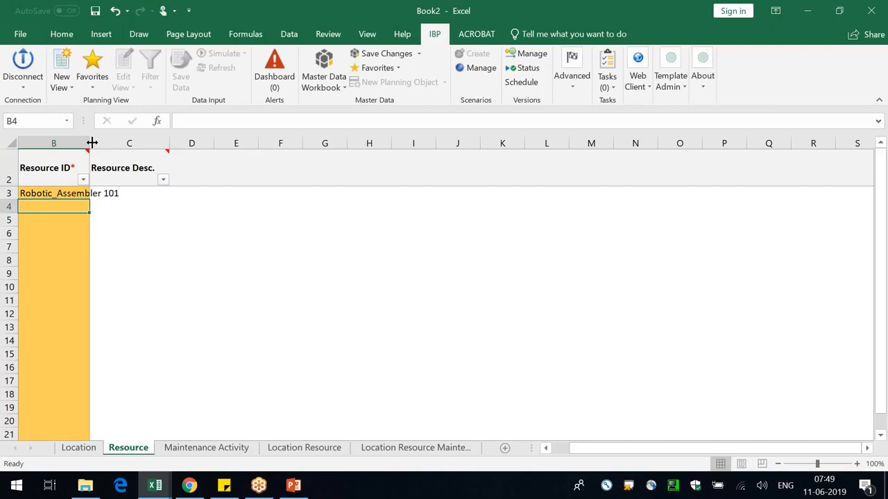
double_click(88, 142)
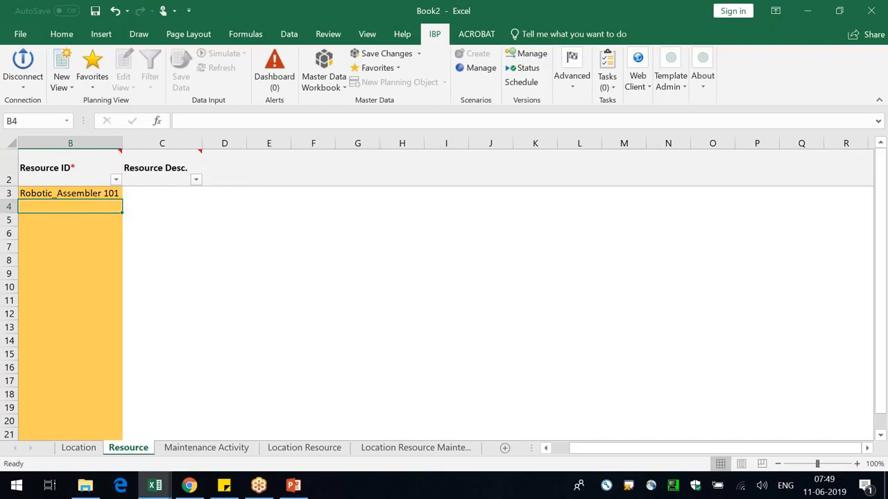
- Fill the Resource ID down to cell B4 and change it to Robotic_Assembler 201
key("ctrl+d")
double_click(109, 207)
key("BackSpace")
type("201")
key("Return")
- Enter Manuall_Assembler 101 as the third Resource ID in cell B5
type("Manual")
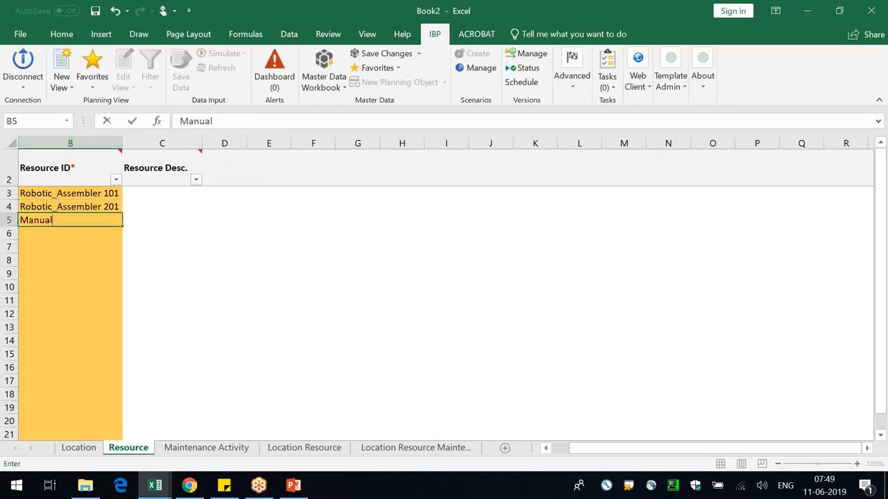
type("l_Assembler 101")
key("ctrl+Return")
- Fill the Resource ID down to cell B6, change it to Manuall_Assembler 201, and widen the column
key("Down")
key("ctrl+d")
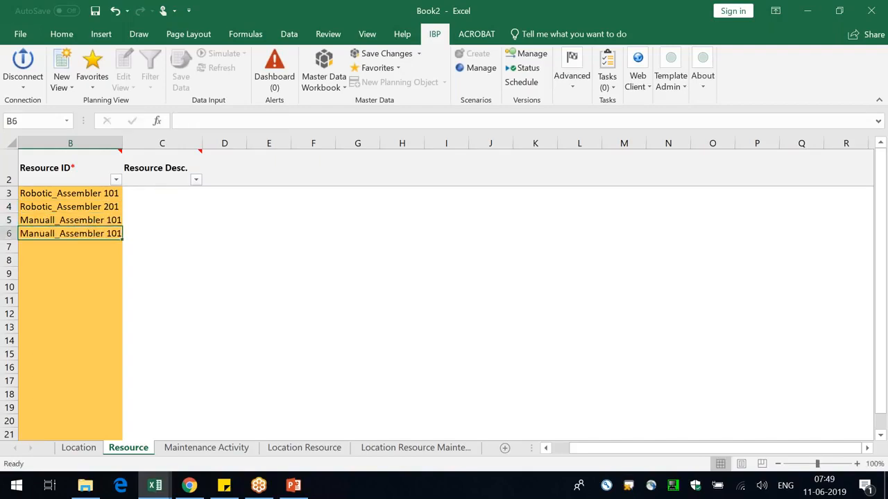
left_click(295, 136)
key("BackSpace")
key("BackSpace")
key("BackSpace")
type("201")
key("Return")
left_click_drag(123, 137, 135, 137)
- Save the Resource master data changes to SAP IBP without downloading the change report
left_click(368, 54)
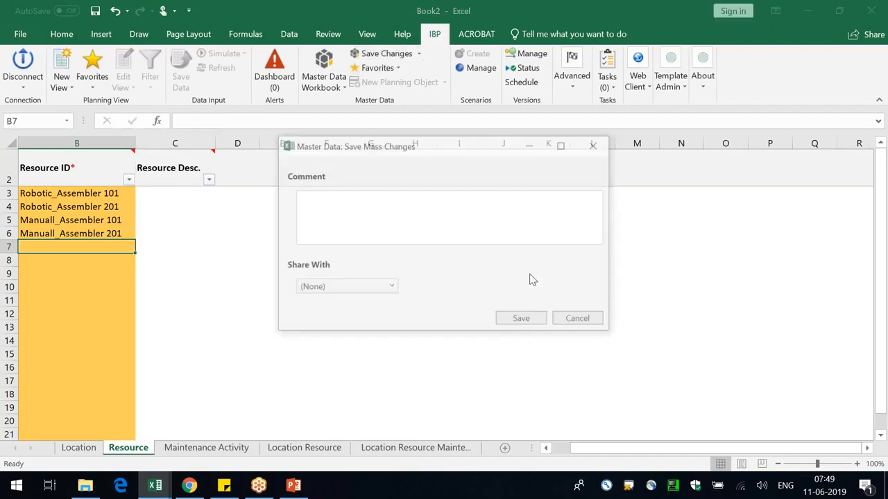
left_click(525, 320)
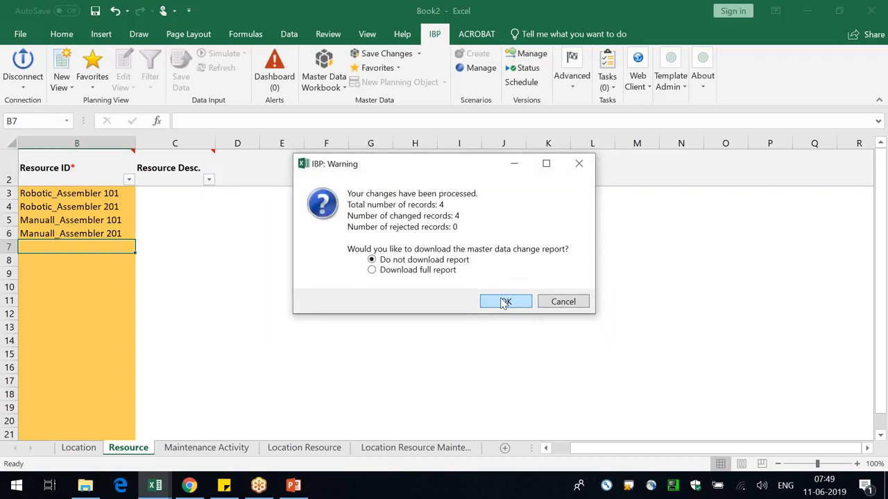
left_click(507, 301)
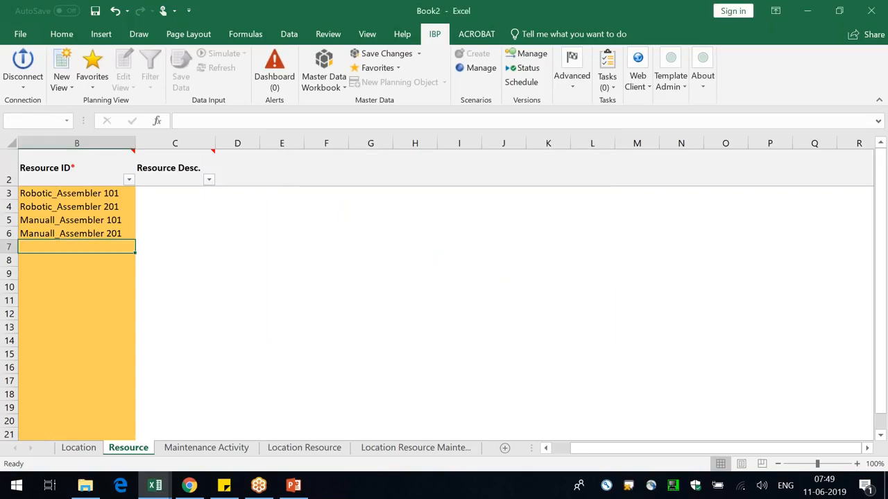
- Review the job IDs, technicians and job types on the Maintenance Activity sheet
left_click(224, 439)
left_click(232, 448)
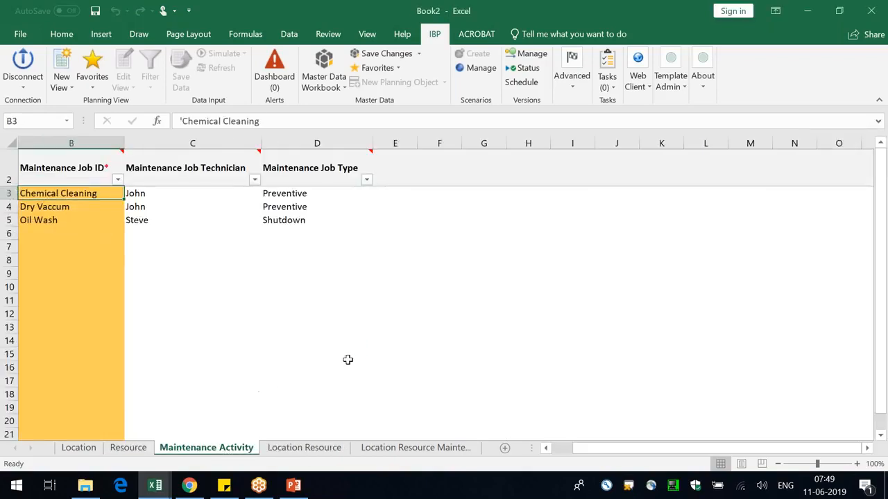
left_click(347, 357)
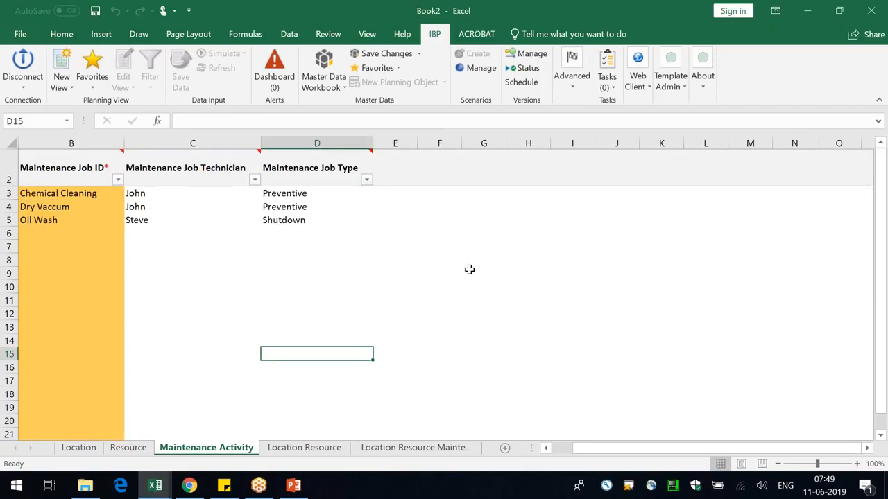
left_click(86, 195)
left_click(81, 210)
left_click(72, 221)
left_click_drag(154, 193, 36, 210)
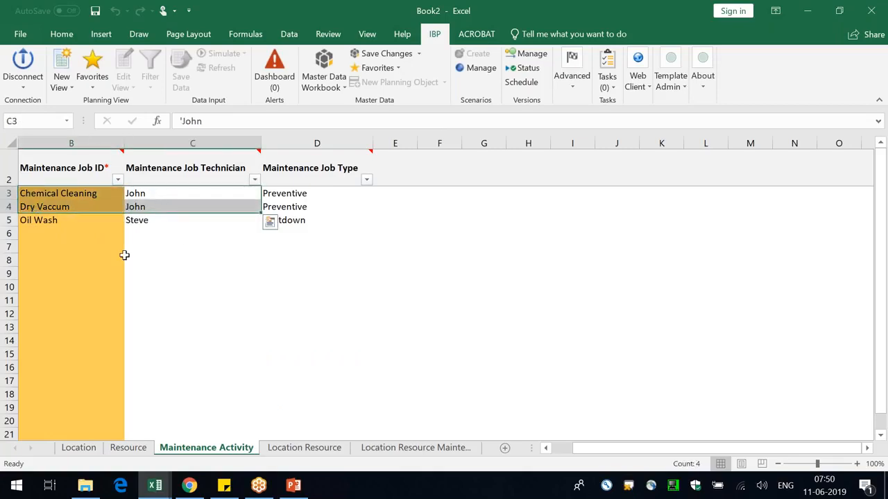
left_click(186, 312)
left_click_drag(154, 220, 40, 220)
left_click(283, 287)
left_click_drag(61, 182, 75, 196)
left_click_drag(280, 205, 68, 193)
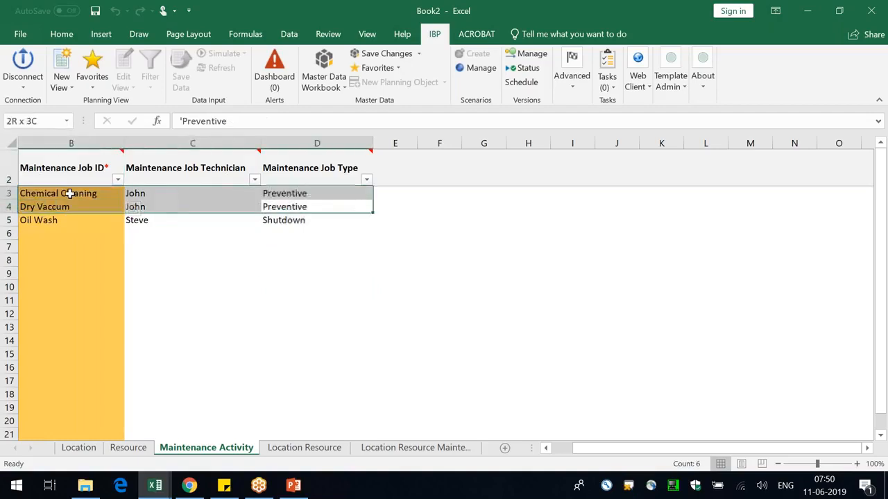
left_click(308, 225)
left_click(309, 301)
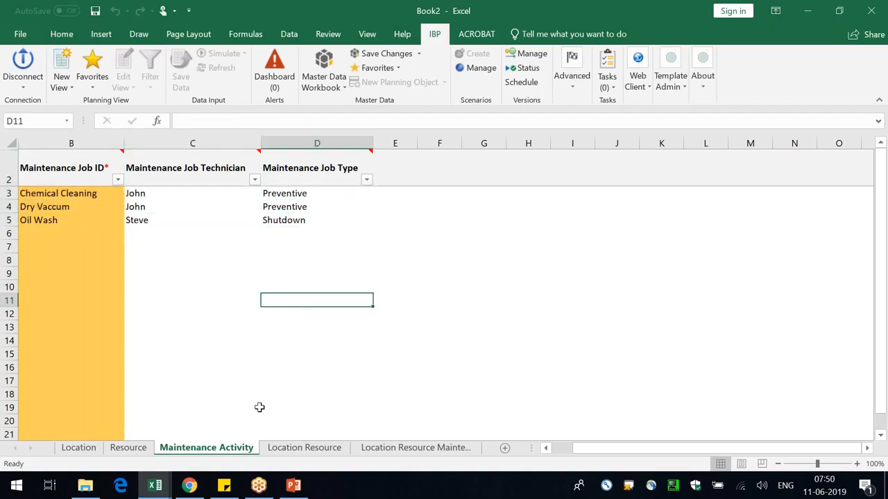
- Copy the four Resource IDs from the Resource sheet into C3:C6 of the Location Resource sheet and fit the column width
left_click(284, 449)
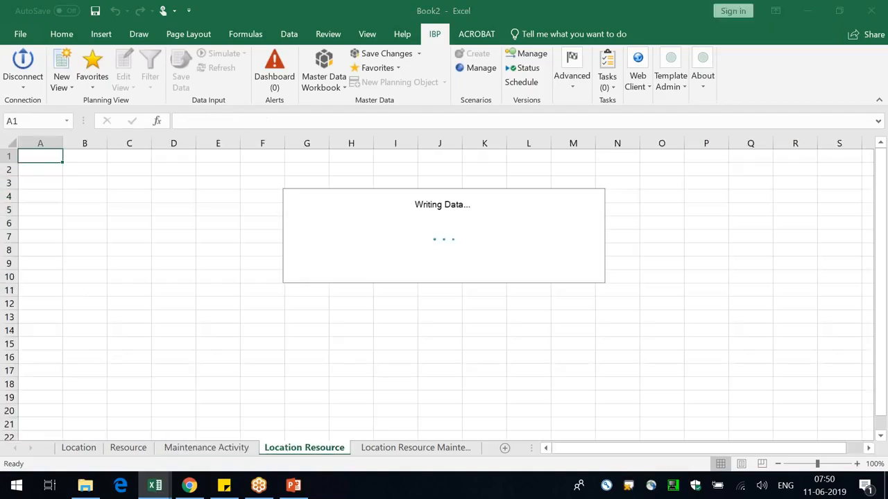
left_click(563, 280)
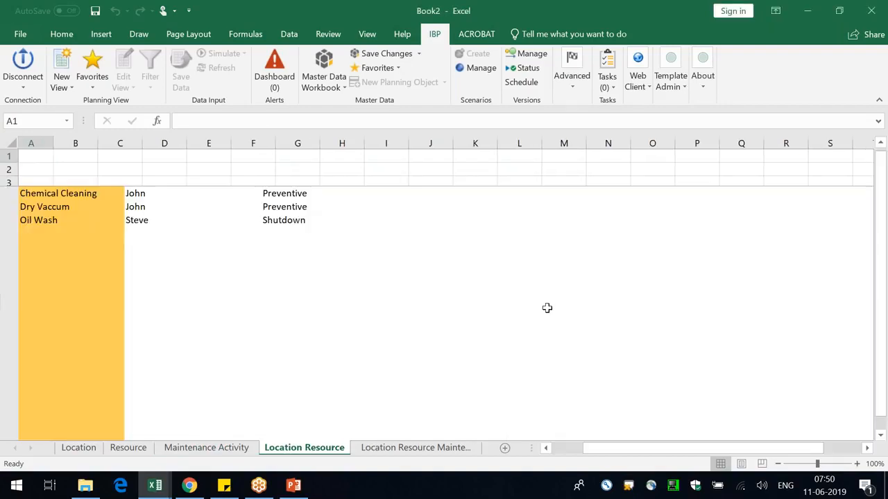
left_click(128, 447)
left_click_drag(89, 198, 93, 232)
key("ctrl+c")
left_click(222, 449)
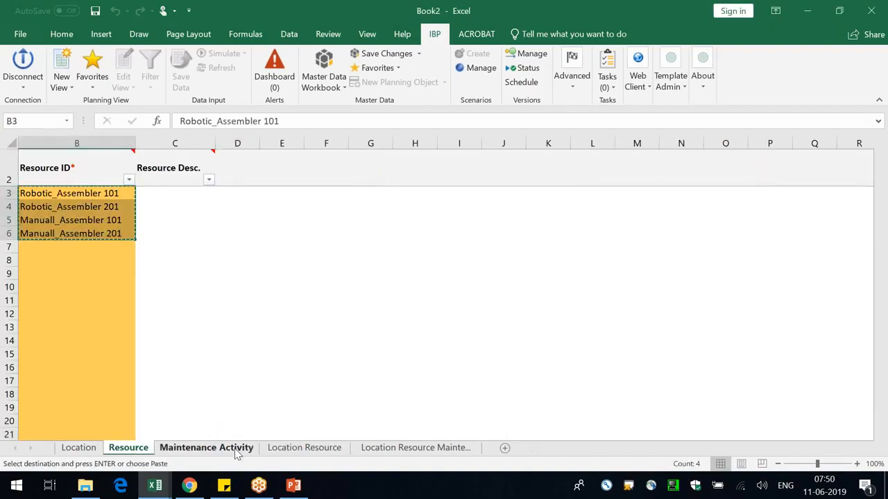
left_click(304, 449)
left_click(118, 196)
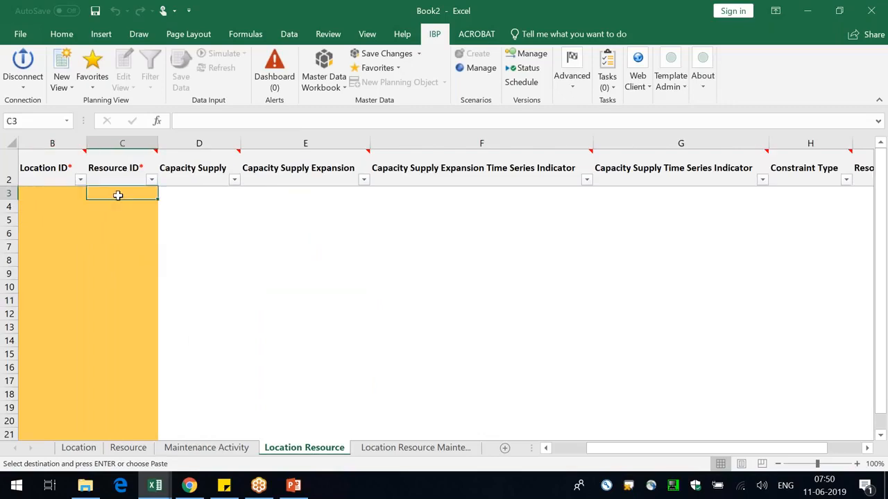
key("ctrl+v")
key("Escape")
double_click(159, 142)
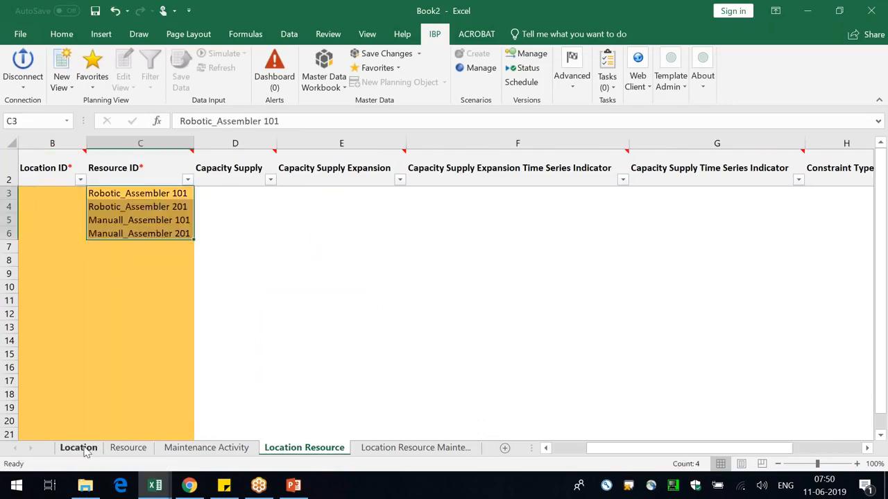
- Copy NA_Plant 101 and SW_Plant 201 from the Location sheet into B4:B5 of the Location Resource sheet
left_click(79, 447)
left_click_drag(69, 194, 69, 206)
key("ctrl+c")
left_click(304, 447)
left_click(39, 199)
left_click(43, 209)
key("ctrl+v")
- Fill the remaining Location IDs with SW_Plant 201 in B6 and NA_Plant 101 in B3
left_click(70, 236)
key("ctrl+d")
left_click(68, 208)
key("ctrl+c")
left_click(71, 191)
key("ctrl+v")
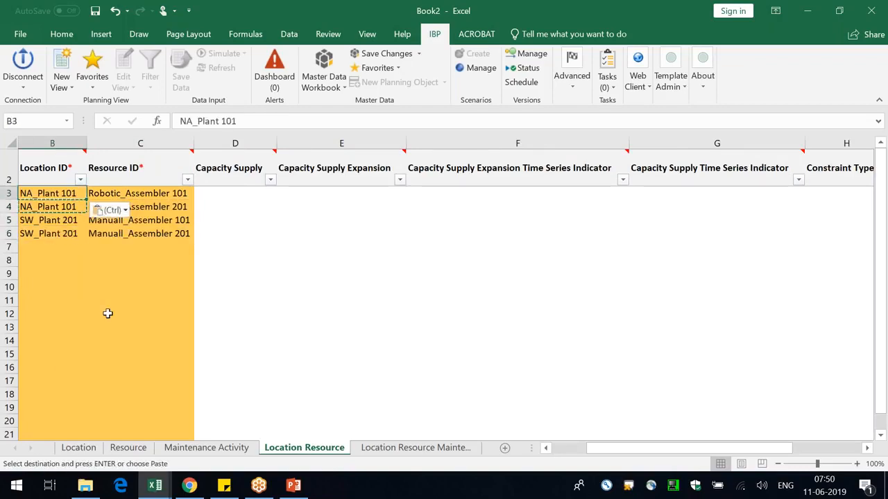
key("Escape")
left_click(331, 339)
- Replace the Location ID in cell B4 with SW_Plant 201 copied from B5
left_click(55, 220)
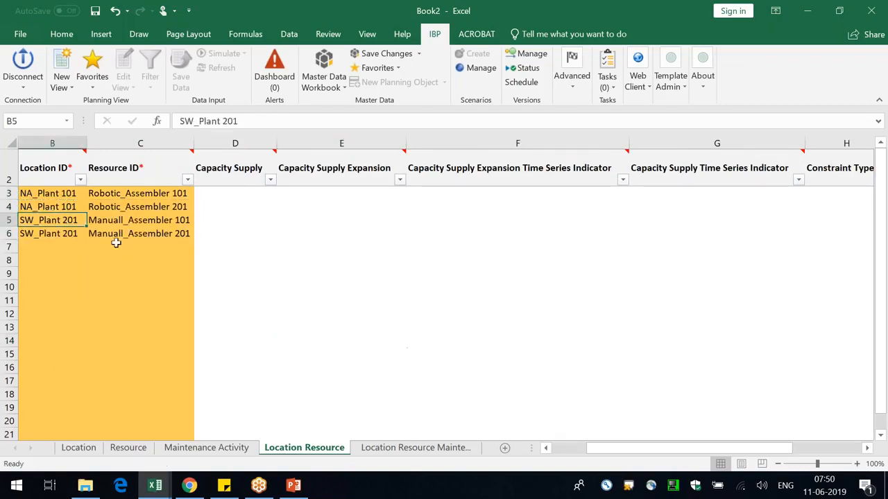
key("ctrl+c")
left_click(48, 206)
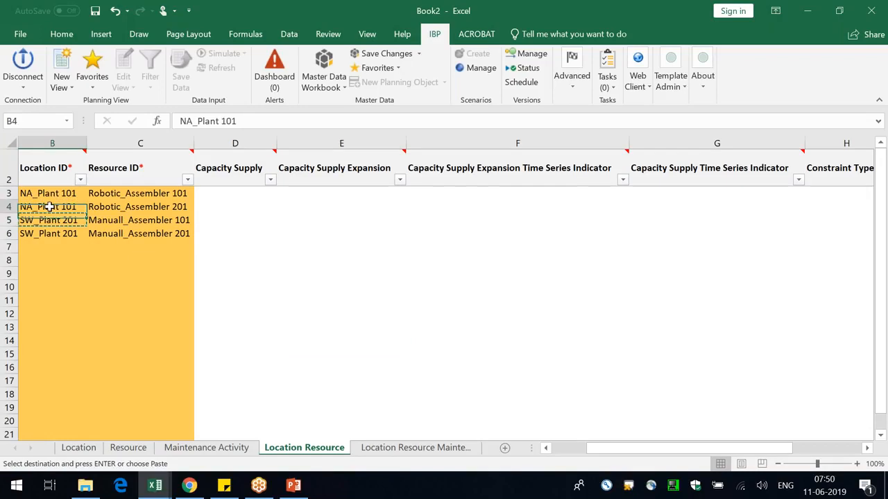
key("ctrl+v")
- Copy the NA_Plant 101 and SW_Plant 201 pair from B3:B4 into B5:B6
left_click_drag(69, 195, 75, 203)
key("ctrl+c")
left_click(69, 220)
key("ctrl+v")
key("Escape")
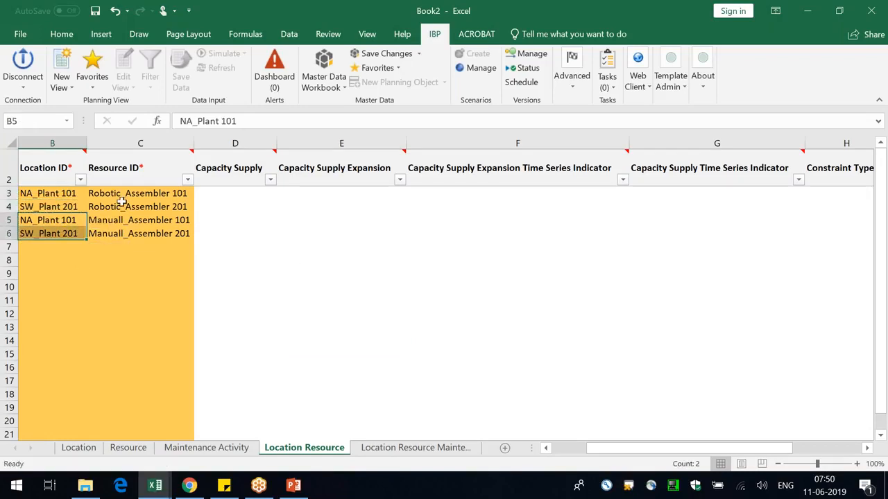
- Check the pairing of each Location ID with its Resource ID on the Location Resource sheet
left_click(145, 194)
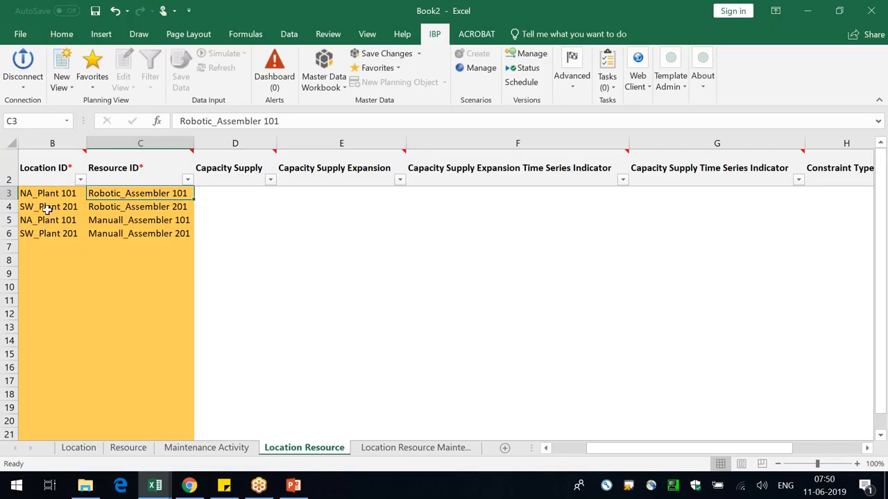
left_click(23, 194)
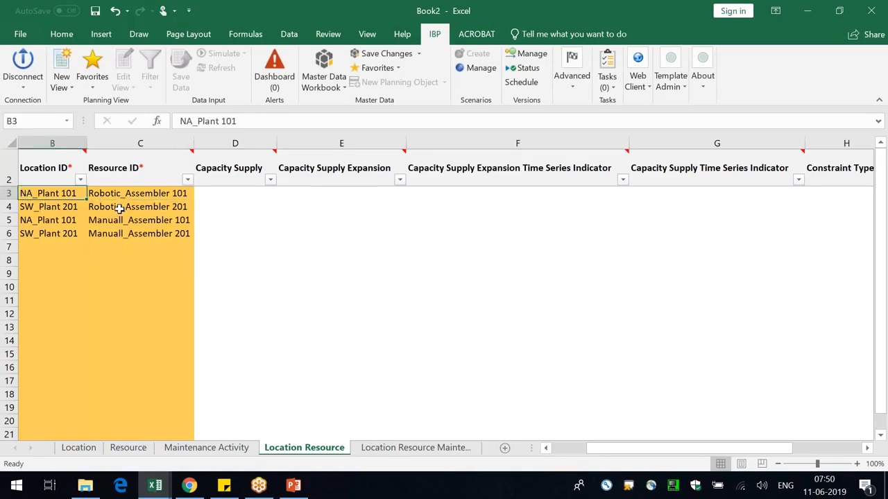
left_click(215, 206)
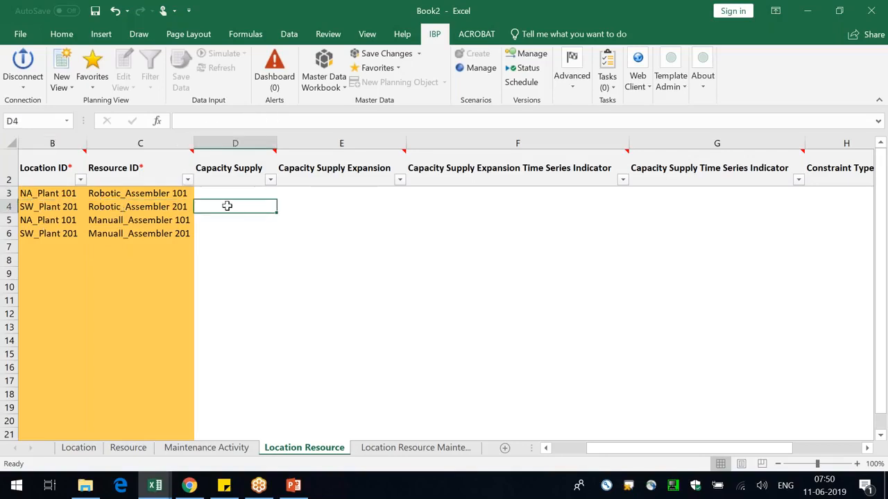
left_click(41, 207)
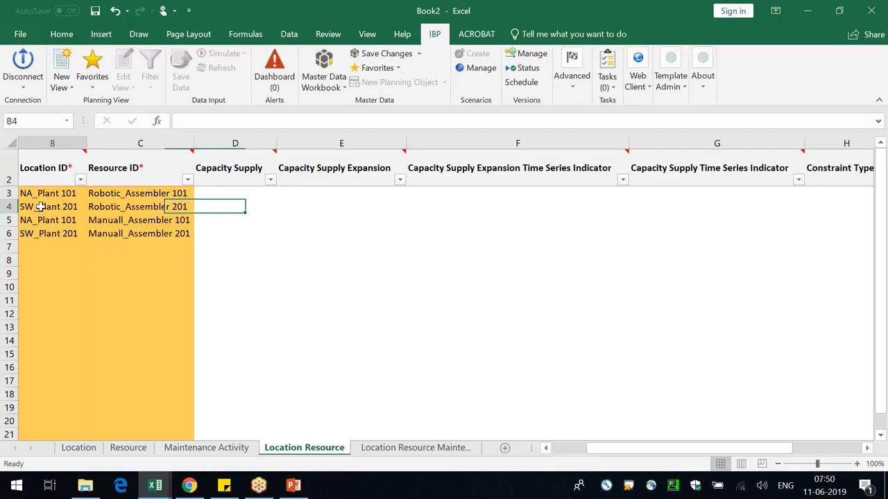
left_click_drag(40, 207, 142, 208)
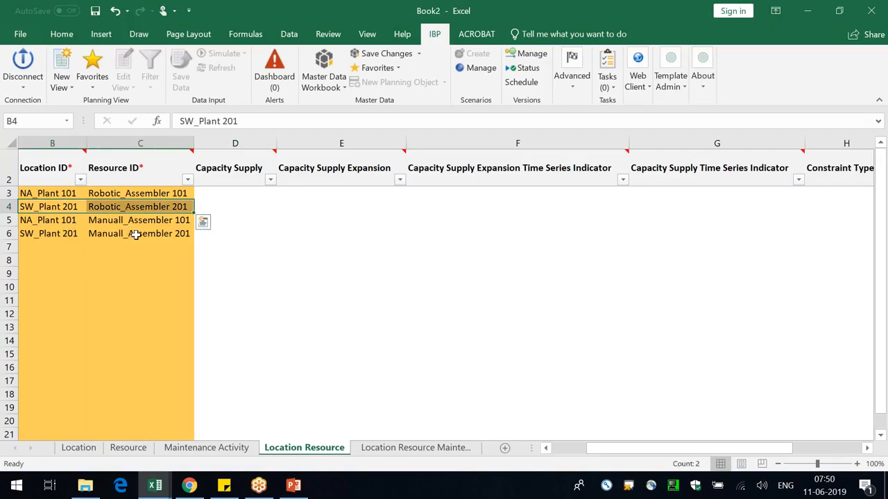
left_click(173, 220)
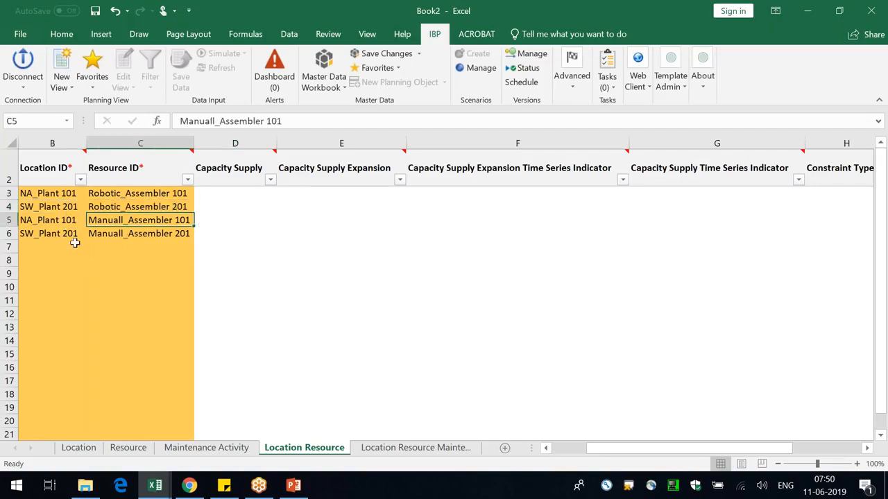
- Save the Location Resource master data changes to SAP IBP without downloading the change report
left_click(416, 286)
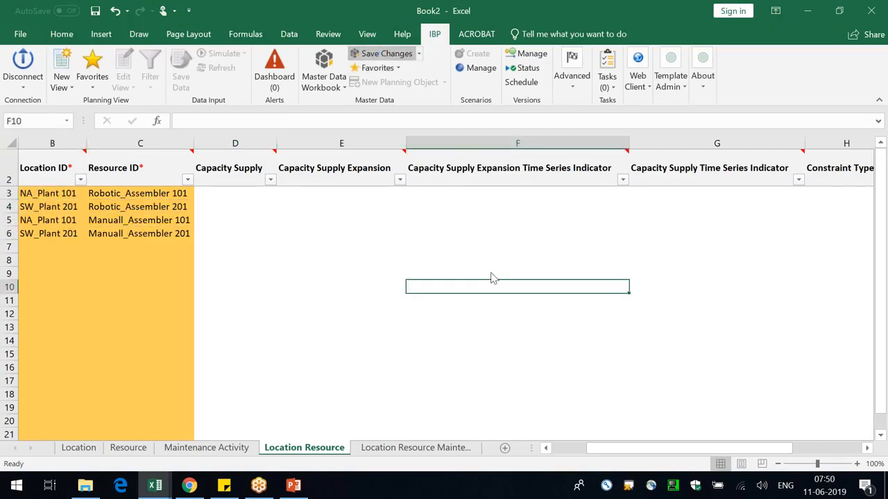
left_click(514, 321)
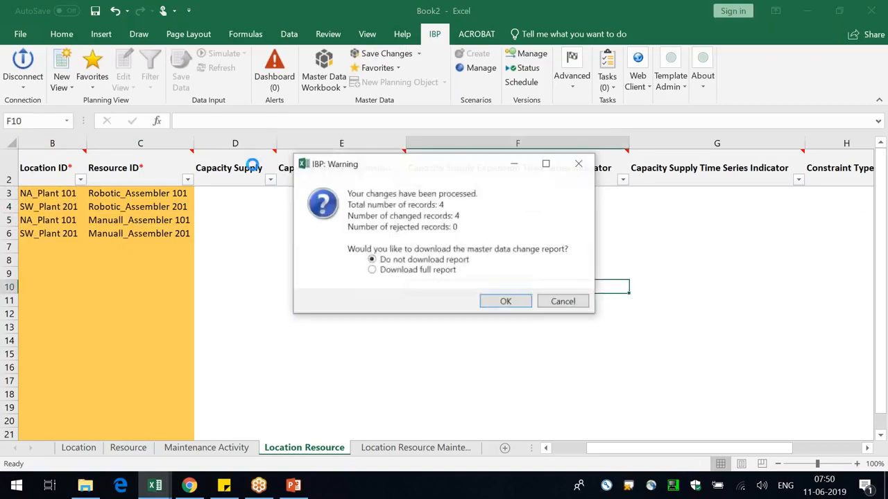
left_click(525, 304)
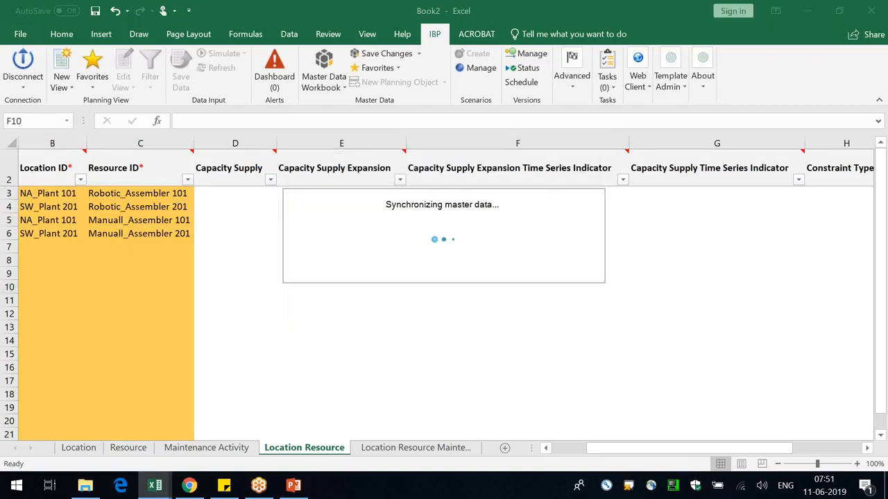
- Examine the capacity supply, expansion, time series indicator, constraint type and resource type columns on the Location Resource sheet
left_click(778, 463)
left_click(778, 464)
left_click(742, 279)
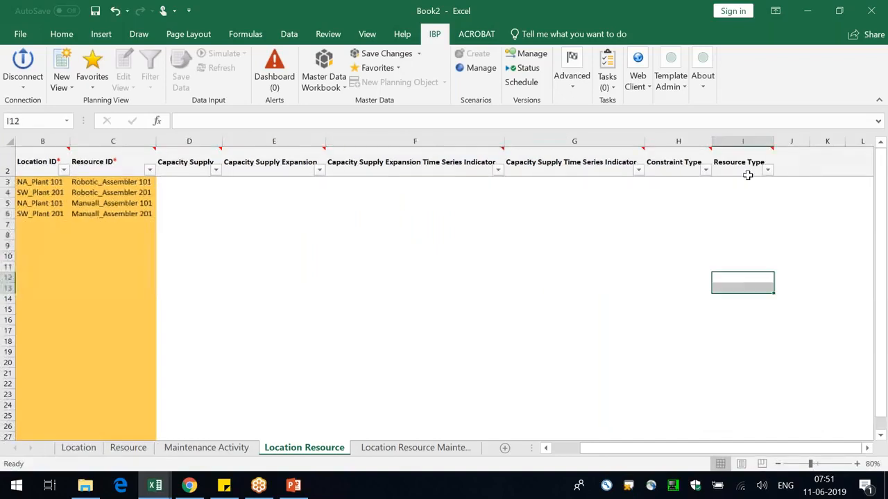
left_click(678, 142)
mouse_move(678, 159)
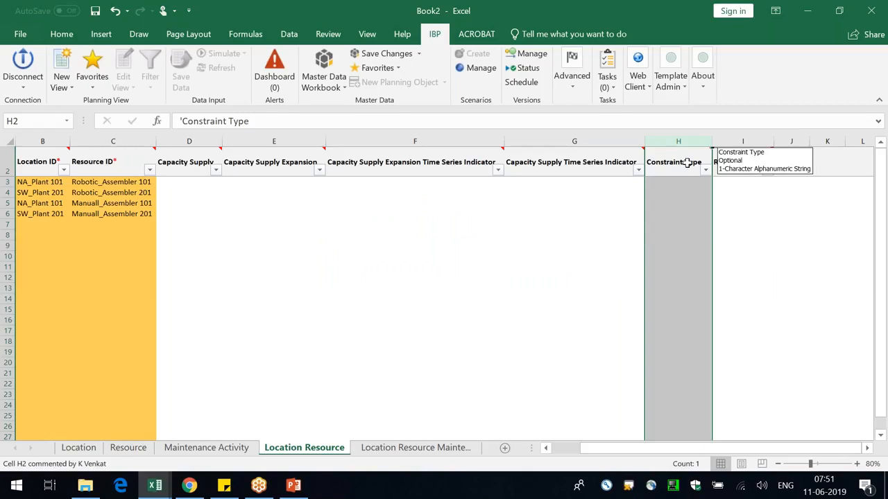
left_click_drag(686, 213, 169, 182)
left_click(676, 203)
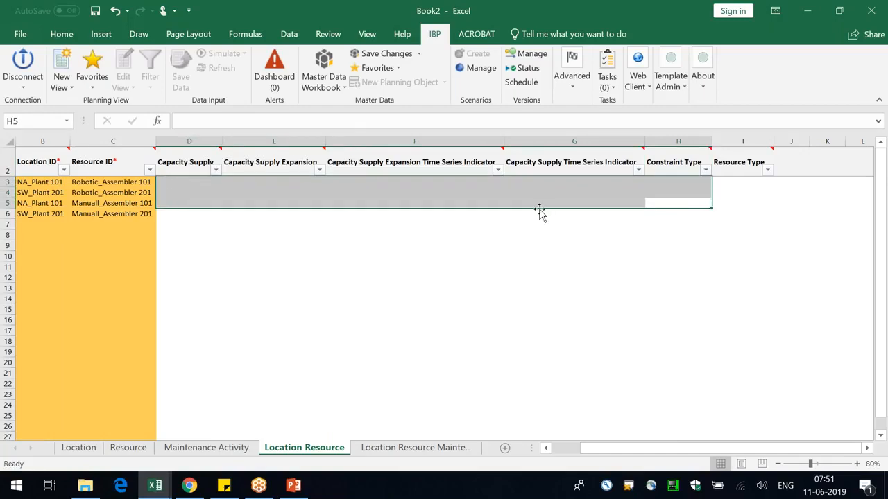
left_click(183, 213)
left_click_drag(179, 178, 175, 207)
left_click_drag(265, 177, 259, 208)
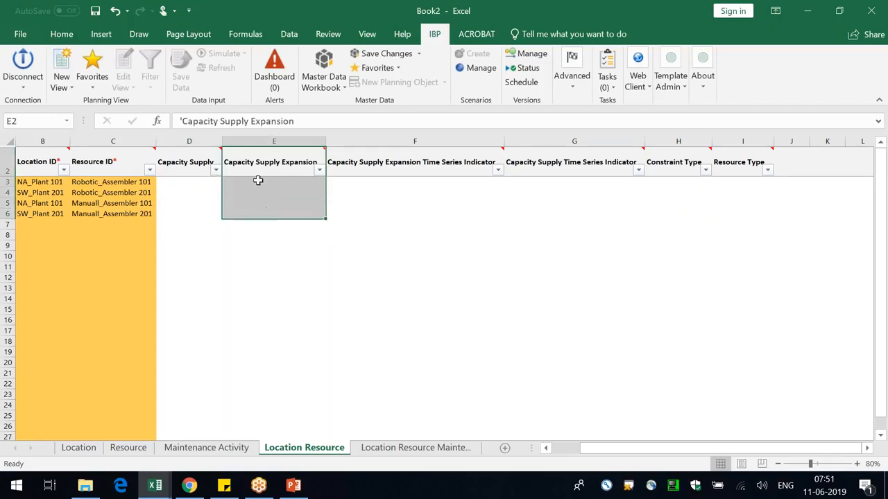
left_click(259, 183)
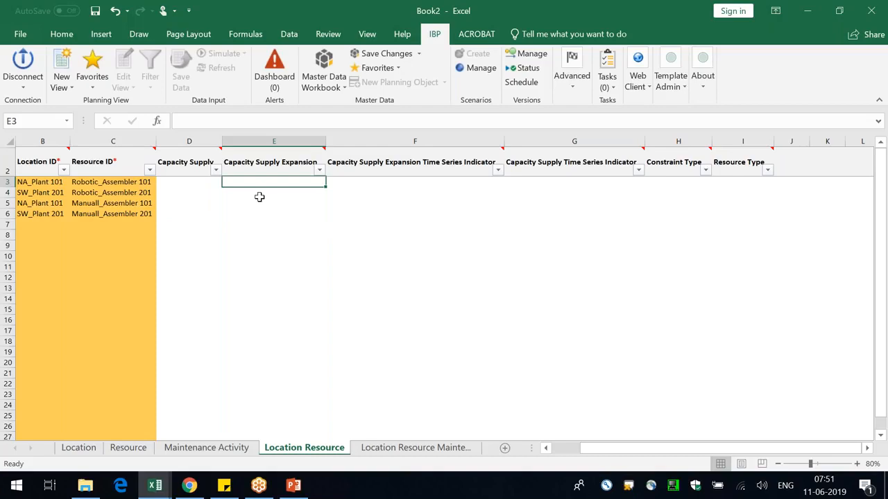
left_click(387, 185)
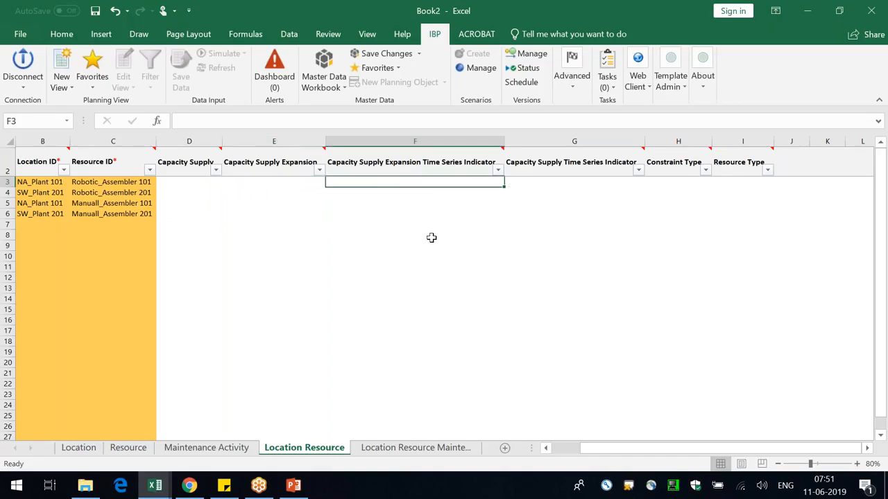
left_click(857, 464)
left_click(444, 343)
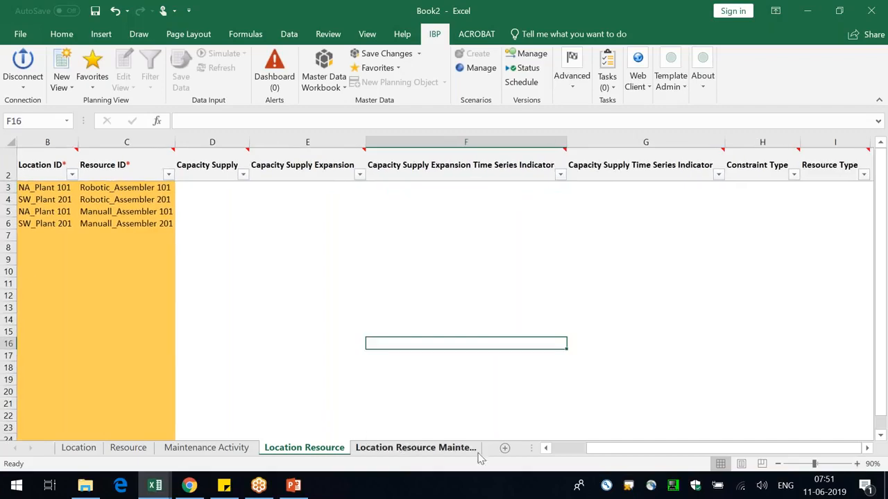
- Open the Location Resource Maintenance sheet and look over its Maintenance Job Duration and Priority of Maintenance Job columns
left_click(421, 449)
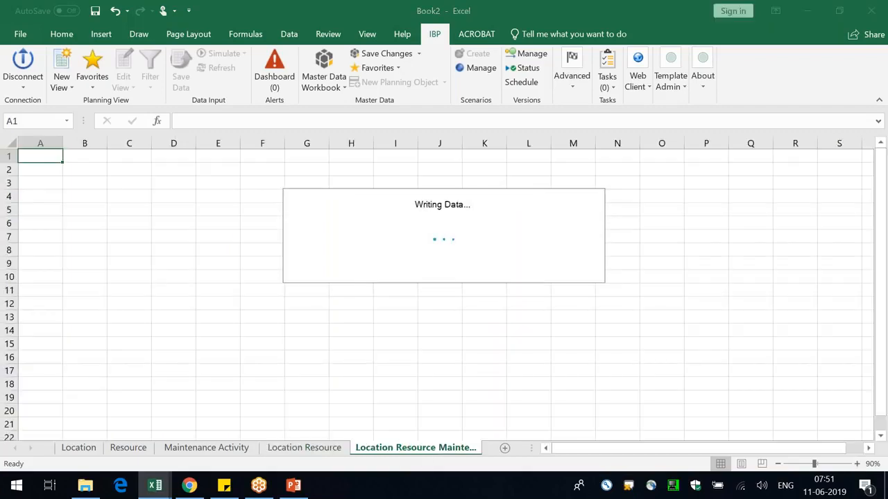
left_click(562, 280)
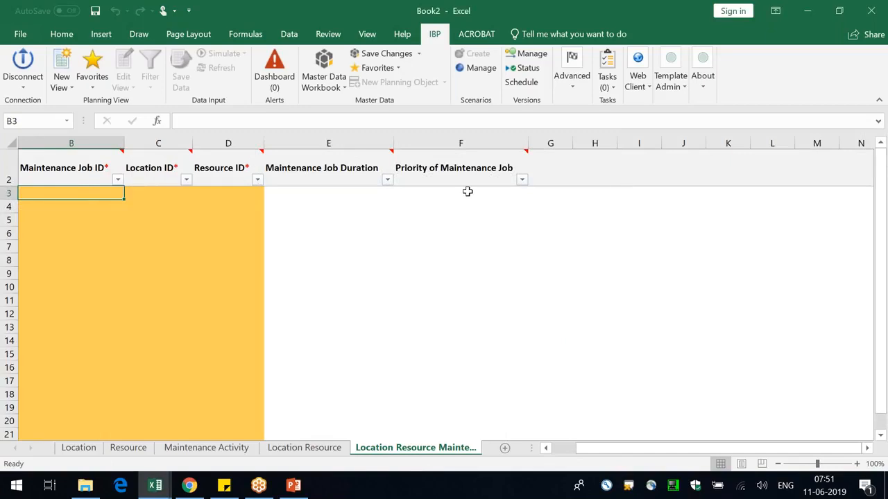
left_click_drag(467, 193, 470, 201)
left_click_drag(460, 247, 371, 245)
left_click(33, 194)
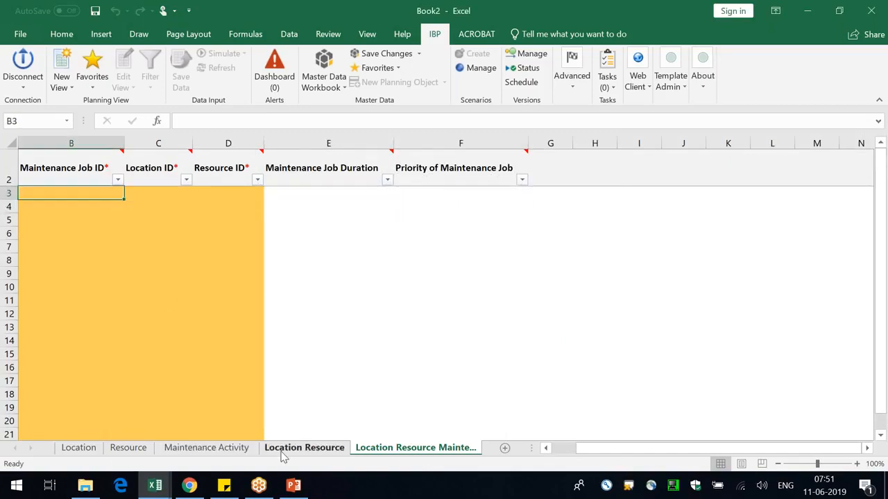
- Copy Chemical Cleaning, Dry Vaccum and Oil Wash from the Maintenance Activity sheet into B3:B5 of the Location Resource Maintenance sheet
left_click(206, 447)
left_click_drag(61, 194, 58, 219)
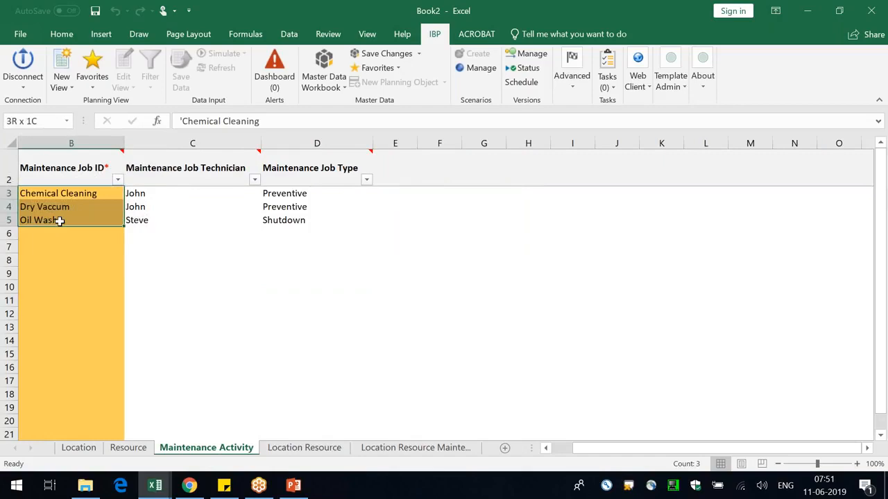
key("ctrl+c")
left_click(416, 448)
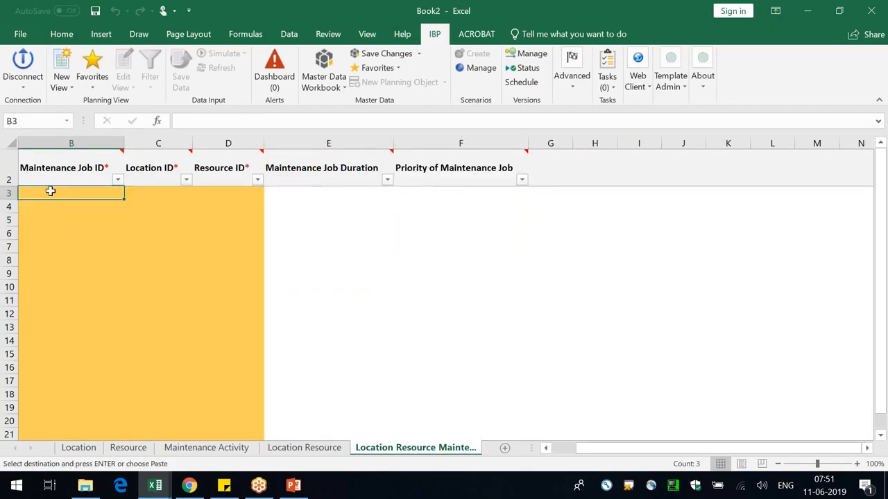
key("ctrl+v")
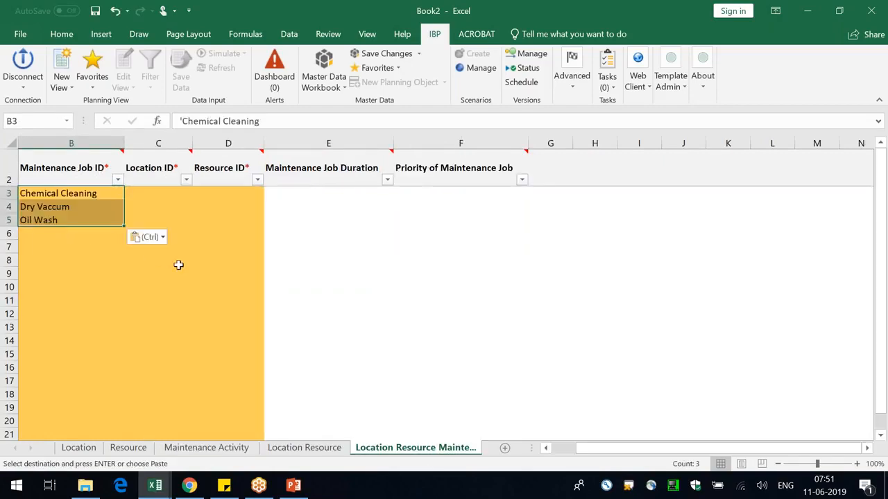
- Copy the NA_Plant 101 and Robotic_Assembler 101 pair from the Location Resource sheet into C3:D3 and autofit the Resource ID column
left_click(283, 449)
left_click_drag(58, 188, 116, 188)
left_click(416, 447)
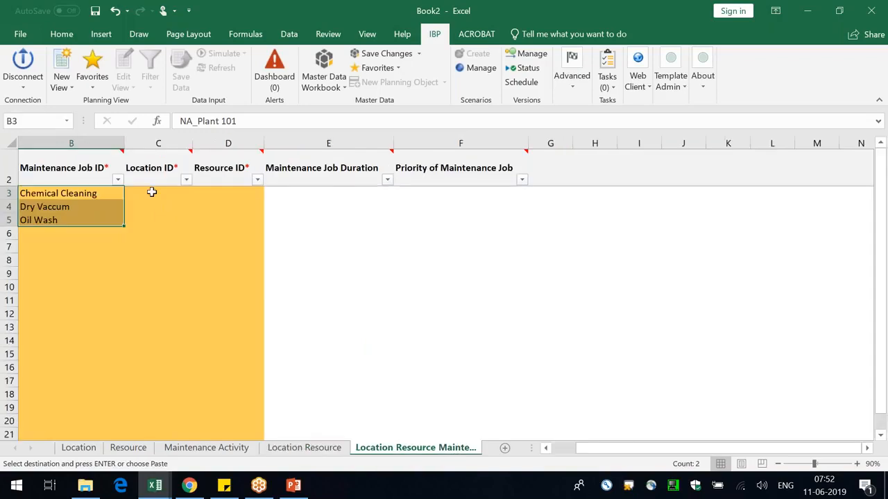
left_click(151, 192)
key("ctrl+v")
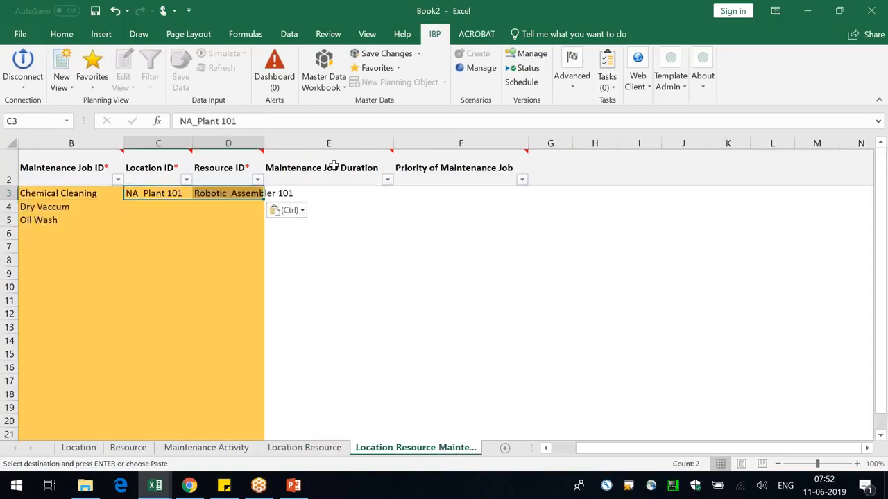
double_click(265, 143)
- Fill the NA_Plant 101 and Robotic_Assembler 101 pair down to rows 4 and 5 for Dry Vaccum and Oil Wash
left_click_drag(154, 206, 240, 206)
key("Return")
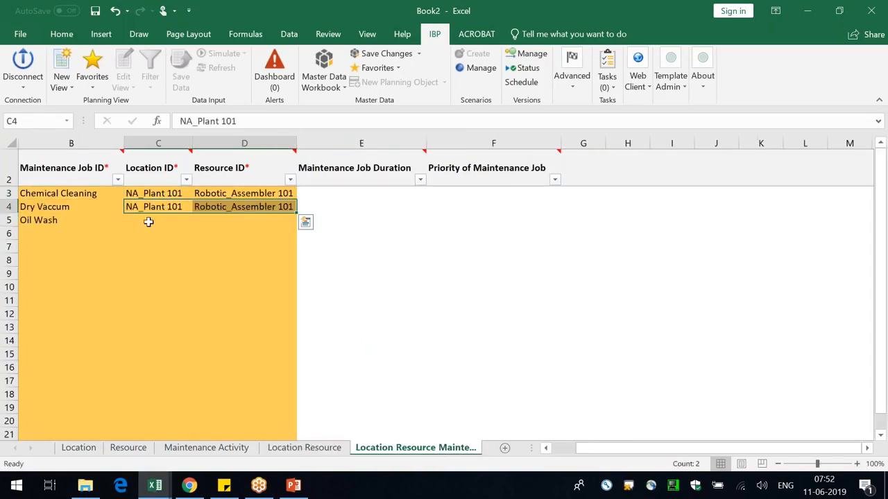
left_click_drag(148, 221, 231, 228)
key("Return")
left_click(162, 272)
key("Up")
left_click(171, 195)
left_click(236, 197)
left_click_drag(54, 193, 49, 224)
- Set the Robotic_Assembler 101 maintenance job durations to 20 for Chemical Cleaning, 30 for Dry Vaccum and 60 for Oil Wash
left_click(343, 197)
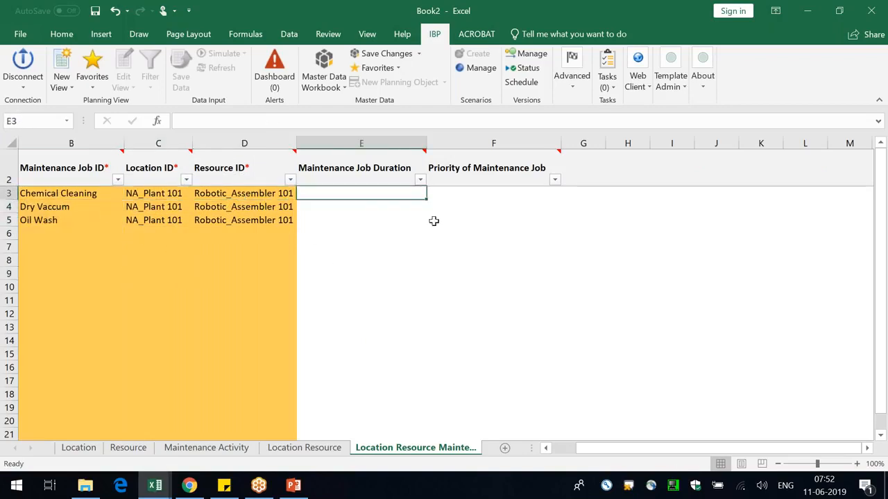
type("40")
key("Return")
type("2")
key("Escape")
key("Up")
type("20")
key("Return")
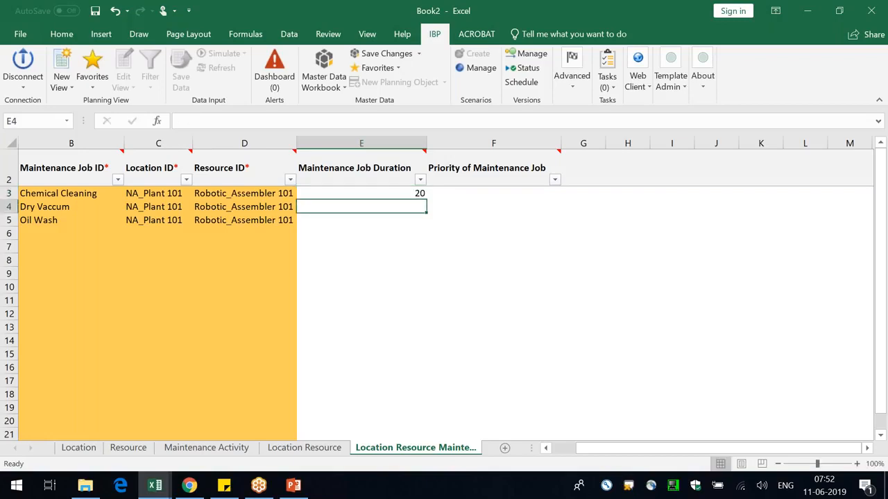
type("30")
key("Return")
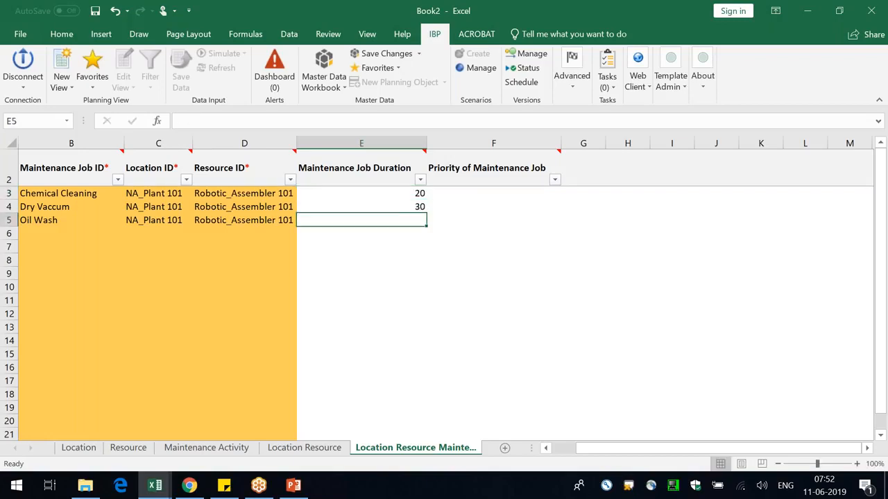
type("60")
key("Return")
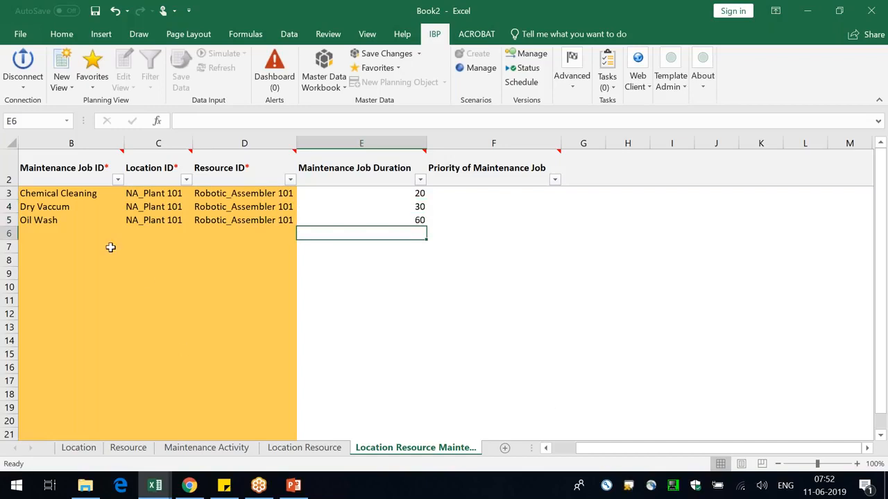
- Copy the three Maintenance Job IDs from B3:B5 into B6:B8 and delete the duplicate Dry Vaccum row 7
left_click_drag(79, 193, 82, 217)
key("ctrl+c")
left_click(64, 236)
key("ctrl+v")
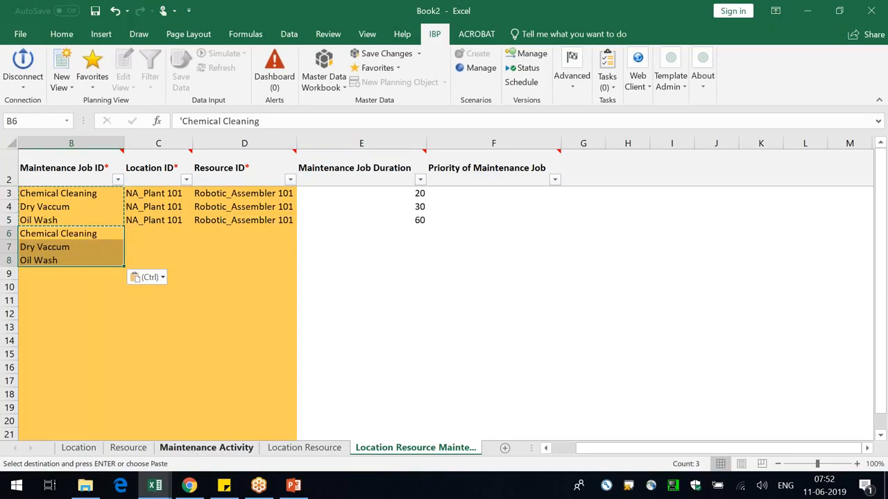
left_click(69, 247)
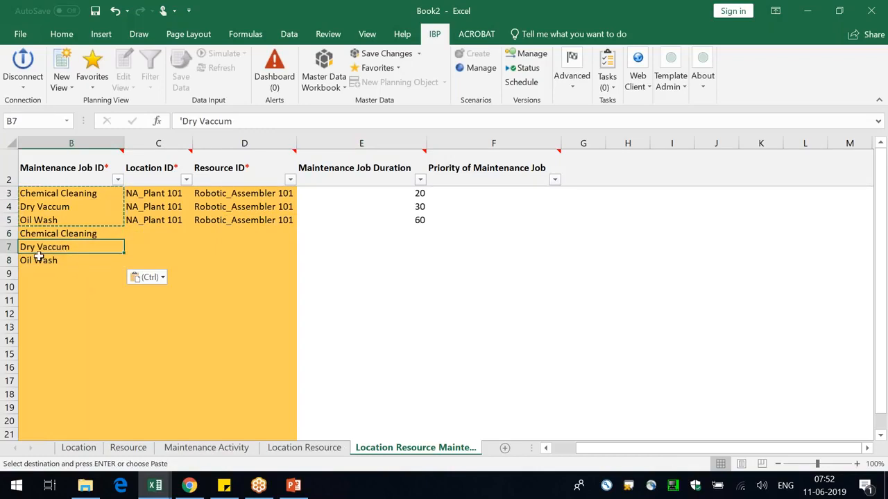
left_click(9, 247)
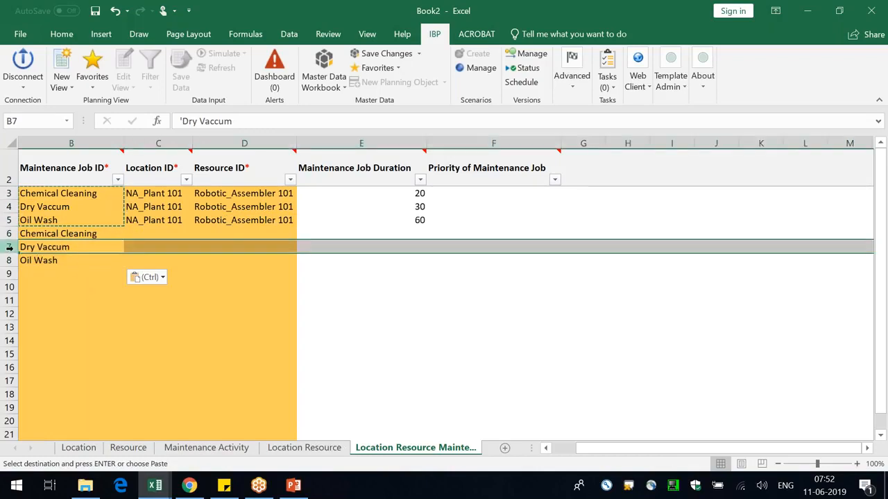
key("ctrl+minus")
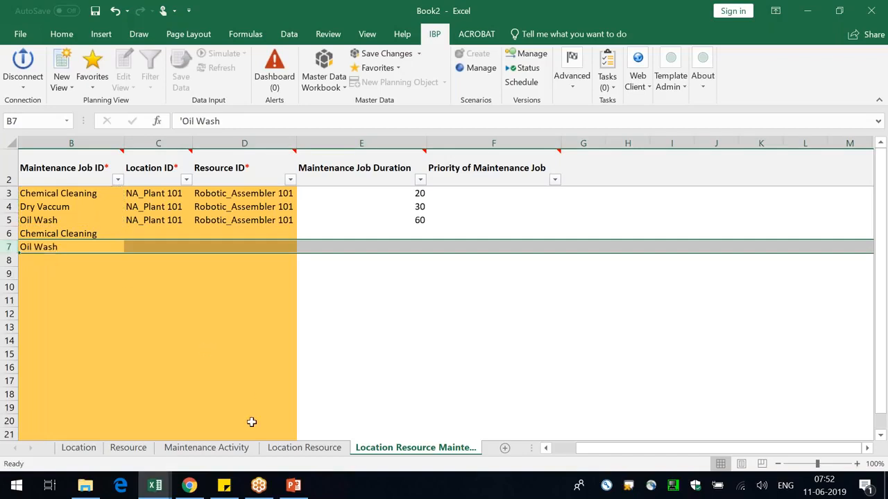
- Copy the NA_Plant 101 and Manuall_Assembler 101 pair from the Location Resource sheet into D7:E7 of the Location Resource Maintenance sheet
left_click(300, 448)
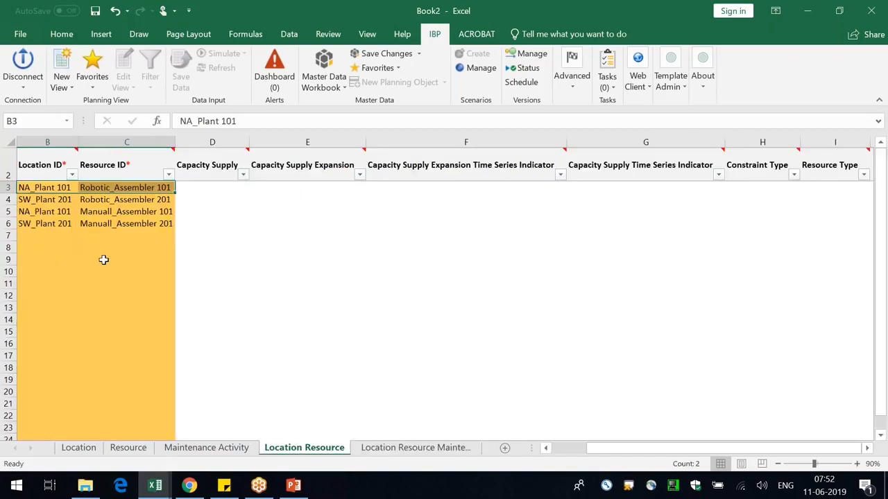
left_click(113, 261)
left_click(115, 212)
left_click_drag(114, 212, 70, 212)
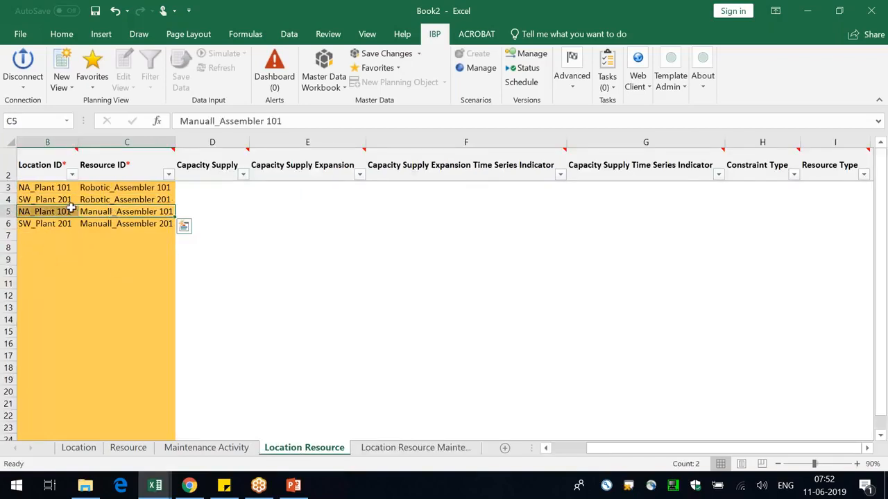
key("ctrl+c")
left_click(422, 447)
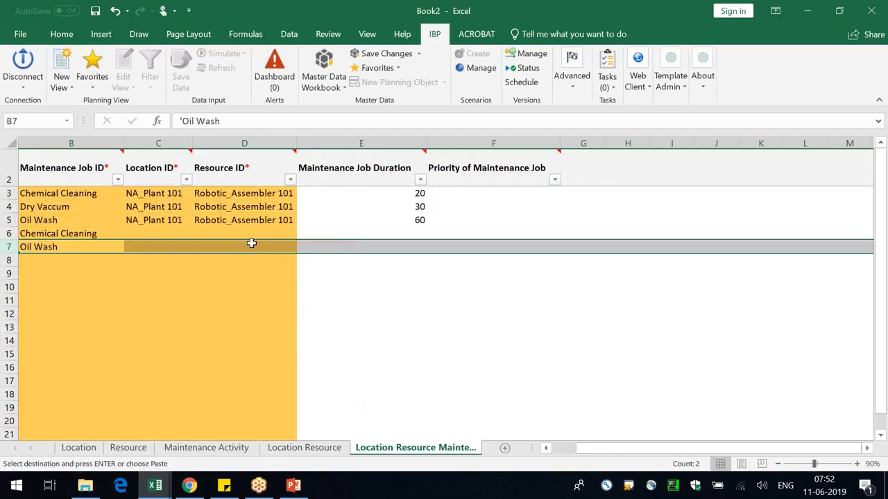
left_click(217, 245)
key("ctrl+v")
left_click(338, 247)
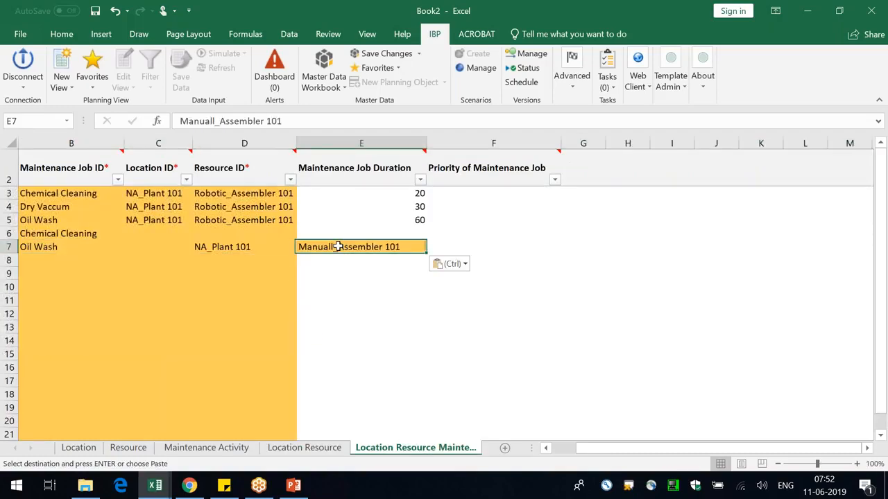
- Move the NA_Plant 101 and Manuall_Assembler 101 pair from D7:E7 to C6:D6 and fill it down into C7:D7
key("ctrl")
left_click(246, 248)
left_click_drag(243, 243, 308, 243)
key("ctrl+x")
left_click(163, 229)
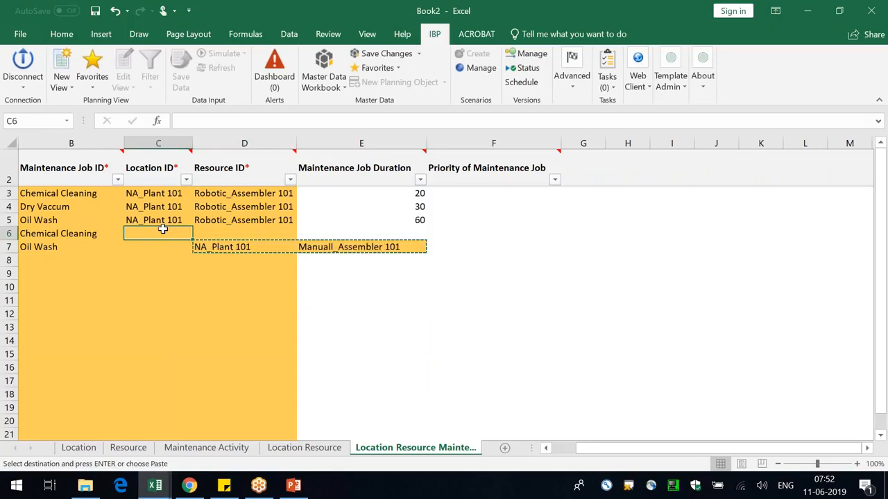
key("ctrl+v")
key("Down")
left_click_drag(164, 244, 218, 244)
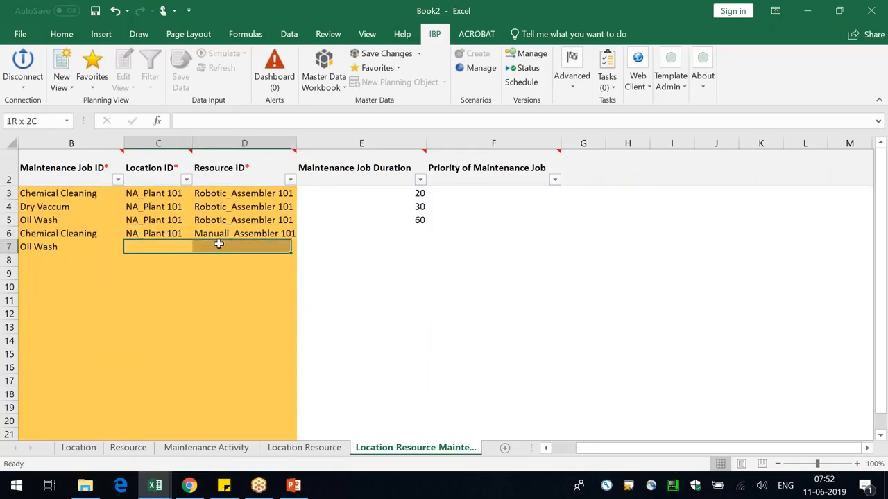
key("ctrl+d")
- Set the Manuall_Assembler 101 maintenance job durations to 80 for Chemical Cleaning and 100 for Oil Wash
left_click(347, 233)
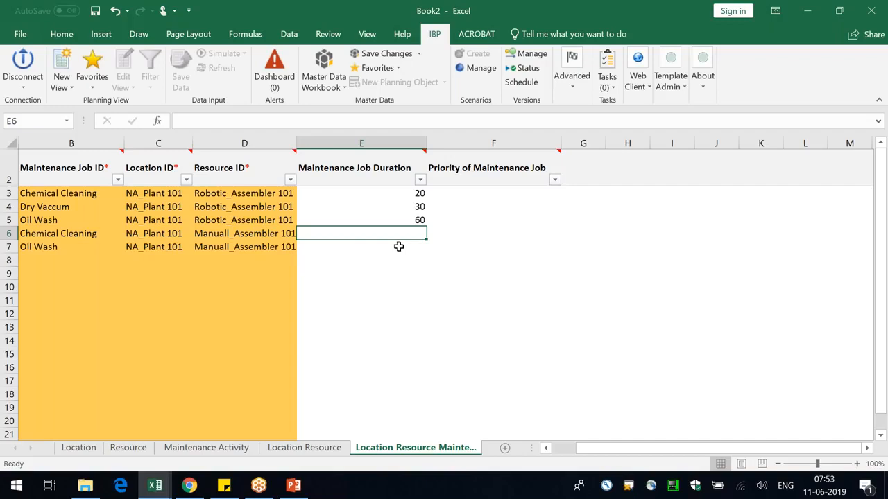
type("80")
key("Return")
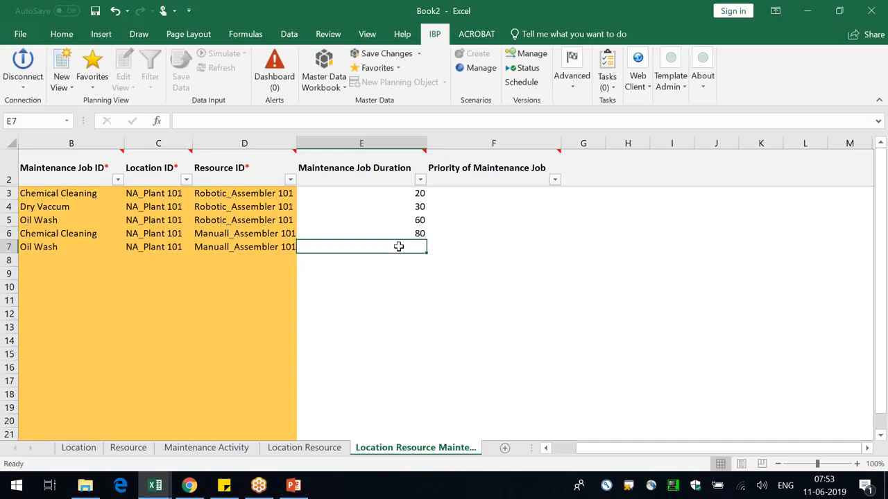
type("100")
key("Return")
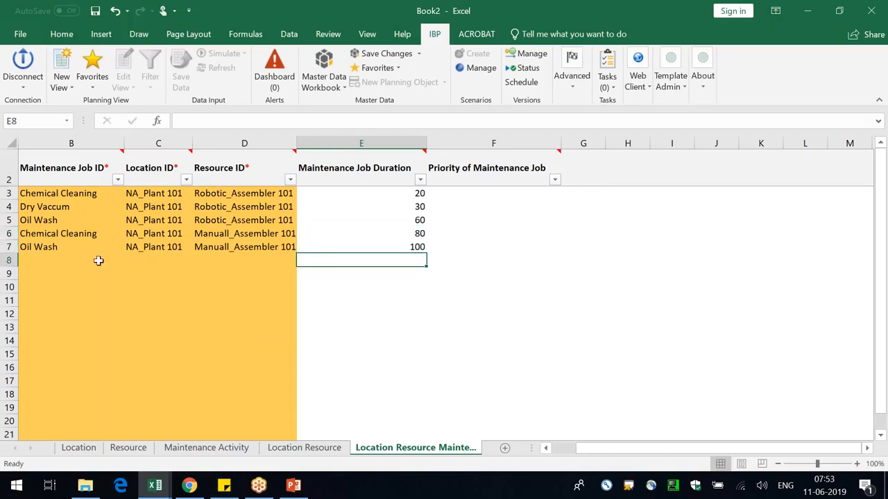
- Copy the five Maintenance Job IDs from B3:B7 into B8:B12
left_click(59, 197)
left_click_drag(60, 200, 69, 247)
key("ctrl+c")
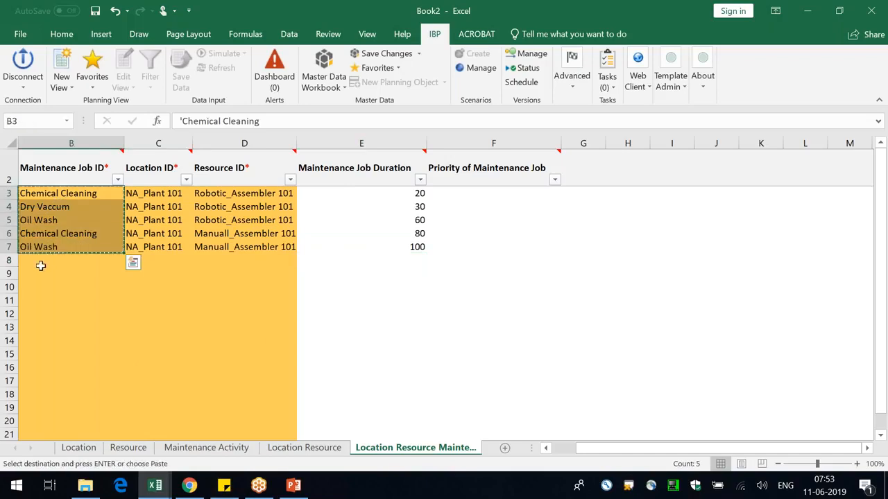
left_click(40, 264)
key("ctrl+v")
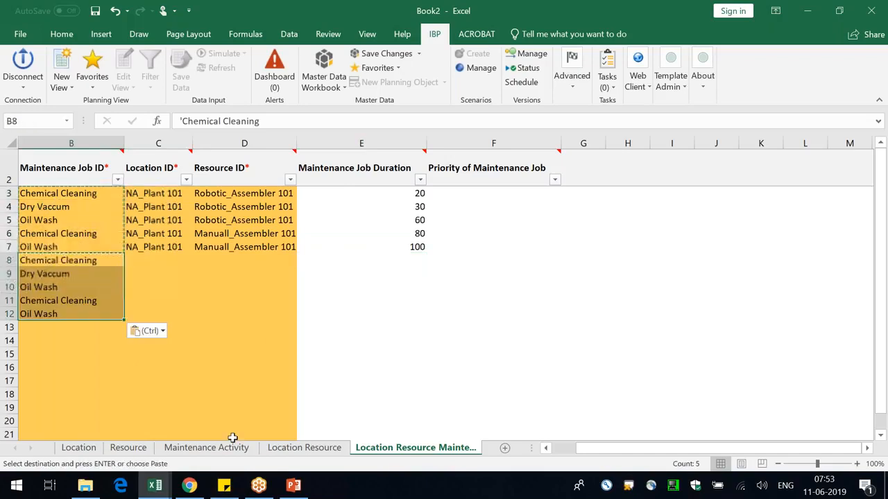
- Copy the SW_Plant 201 and Robotic_Assembler 201 pair from the Location Resource sheet into C8:D10 of the Location Resource Maintenance sheet
left_click(182, 448)
left_click(303, 448)
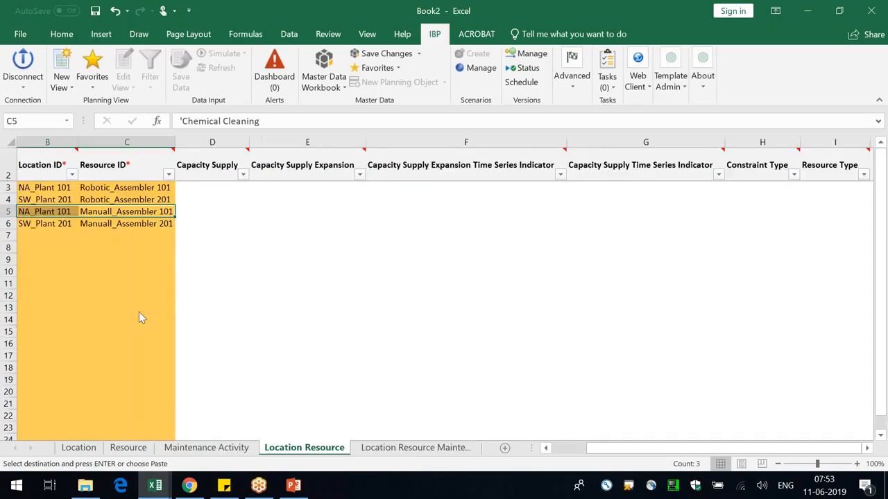
left_click(87, 309)
left_click_drag(61, 201, 132, 201)
key("ctrl+q")
key("ctrl+c")
left_click(413, 448)
left_click(151, 260)
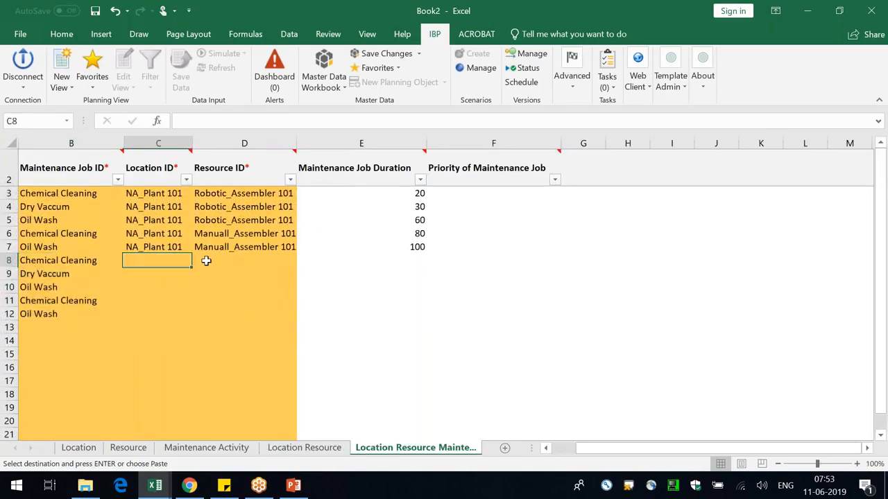
key("ctrl+v")
left_click(185, 274)
key("ctrl+v")
left_click(188, 287)
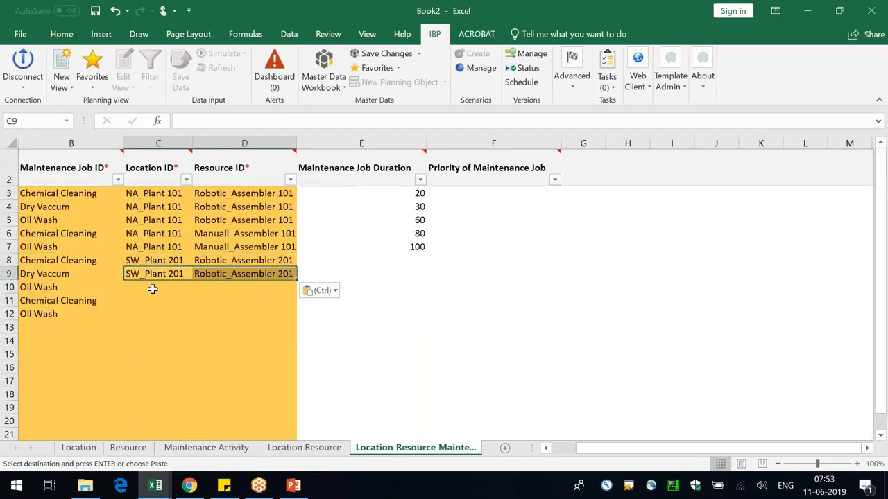
key("ctrl+v")
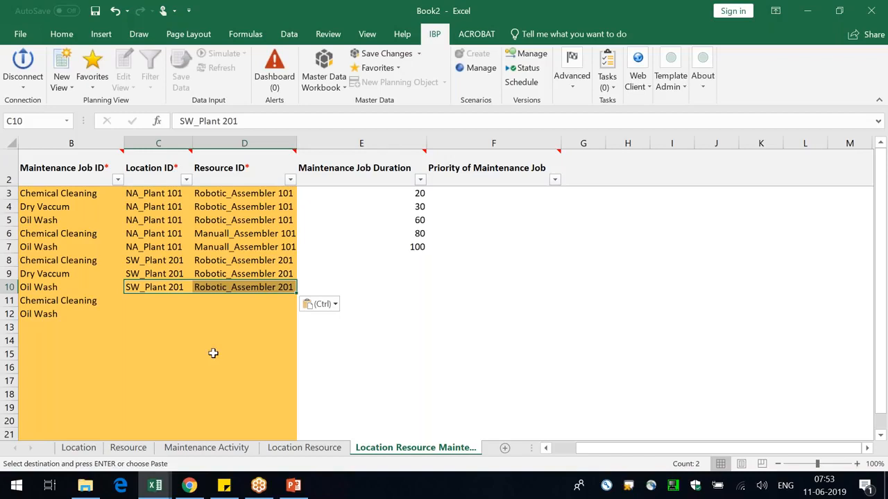
- Copy the SW_Plant 201 and Manuall_Assembler 201 pair into C11:D12 of the Location Resource Maintenance sheet and widen column C slightly
left_click(291, 449)
left_click_drag(54, 223, 138, 223)
key("ctrl+c")
left_click(412, 448)
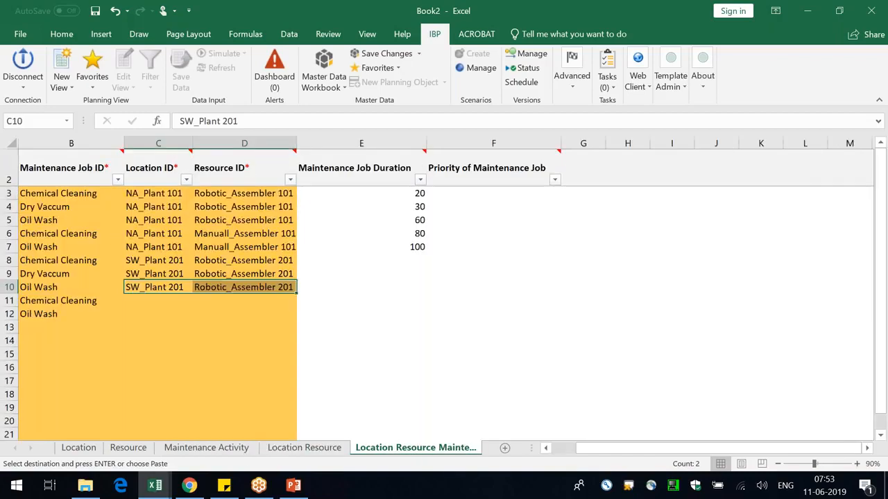
left_click_drag(157, 302, 223, 301)
key("ctrl+v")
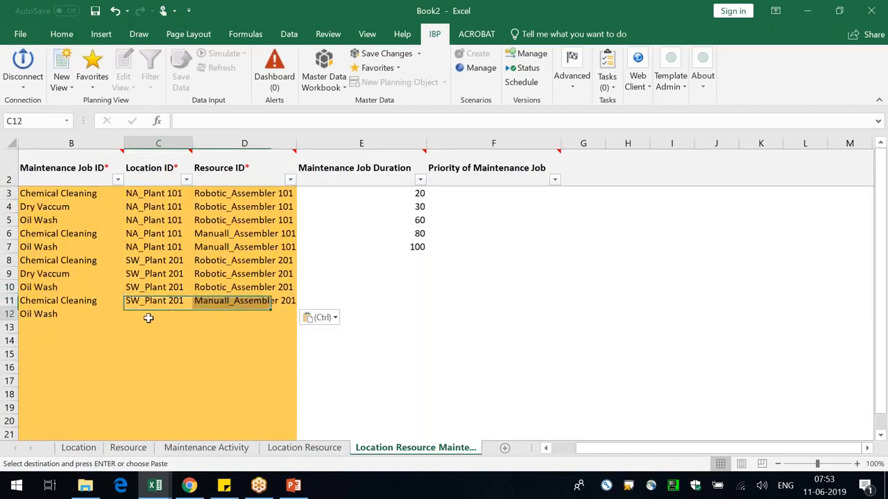
left_click_drag(147, 315, 208, 313)
key("ctrl+v")
left_click_drag(192, 143, 200, 143)
- Set the maintenance job duration to 10 for all five SW_Plant 201 rows, E8:E12
left_click(421, 260)
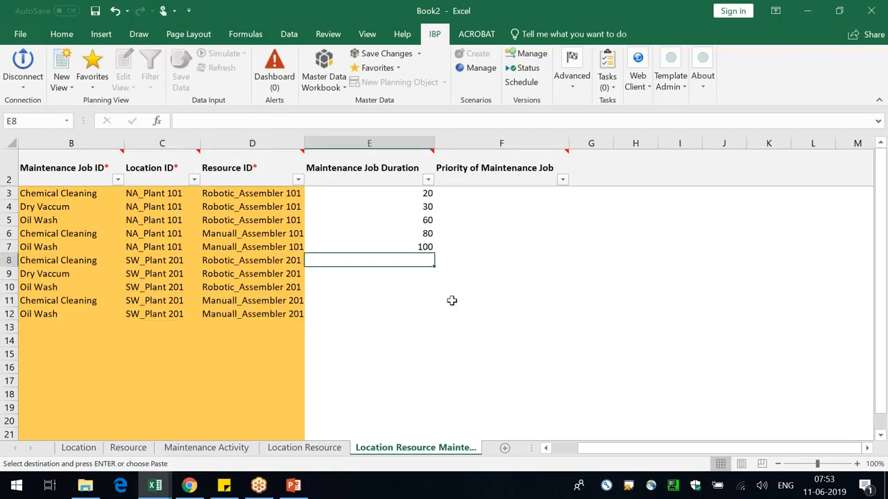
type("10")
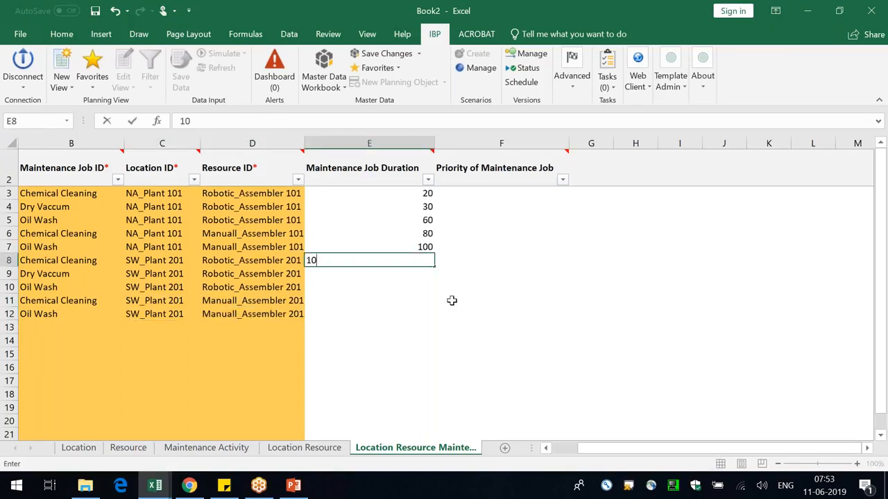
key("Return")
key("ctrl+d")
left_click(420, 289)
key("ctrl+d")
left_click(418, 302)
key("ctrl+d")
left_click(410, 313)
key("ctrl+d")
- Set the maintenance job priority to High for the Oil Wash job on Robotic_Assembler 101
left_click(523, 197)
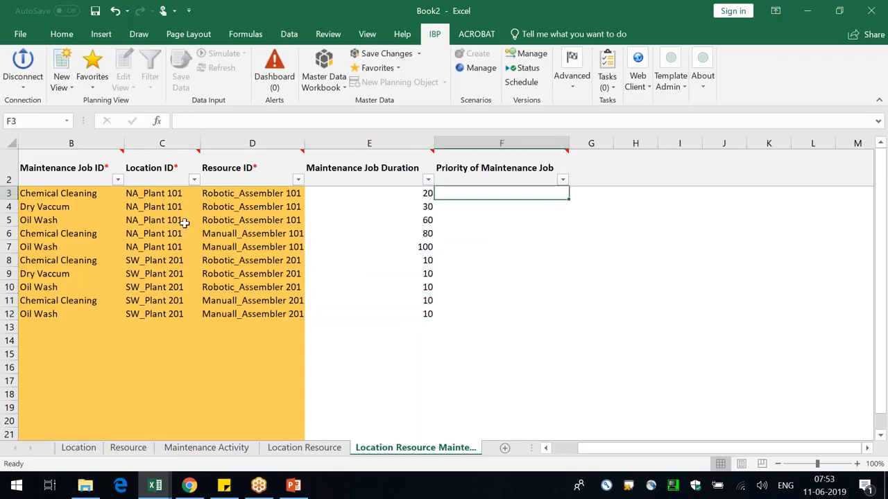
left_click(50, 217)
key("Right")
key("Right")
key("Right")
key("Right")
type("High")
key("Return")
key("Return")
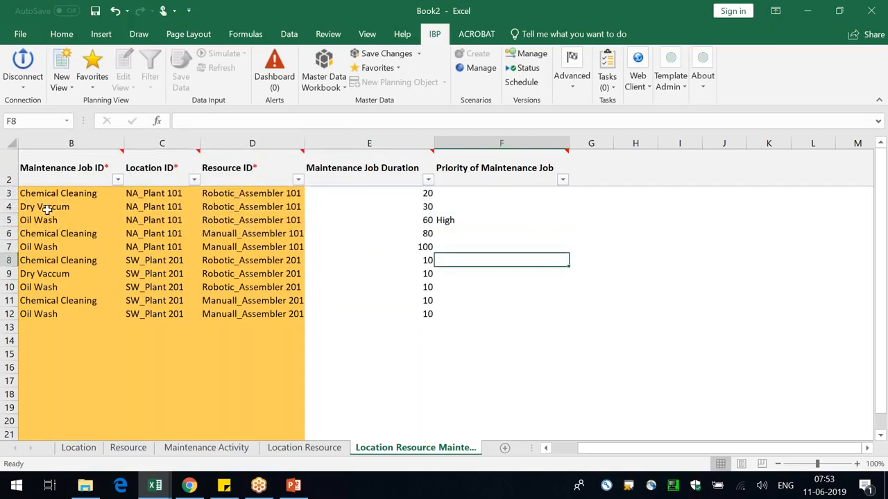
- Set the maintenance job priority to High for both Manuall_Assembler 101 jobs, Chemical Cleaning and Oil Wash
left_click(52, 247)
key("Right")
key("Right")
key("Right")
key("Right")
key("Left")
key("Right")
key("Up")
type("High")
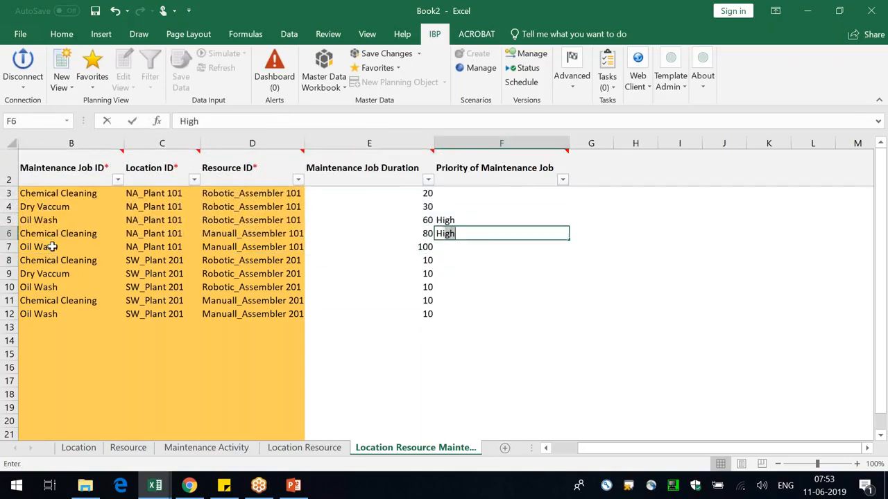
key("Return")
key("ctrl+f")
key("Escape")
type("High")
- Copy the three High priorities in F5:F7 to the matching SW_Plant 201 rows, F10:F12
key("Up")
key("shift+Up")
key("shift+Down")
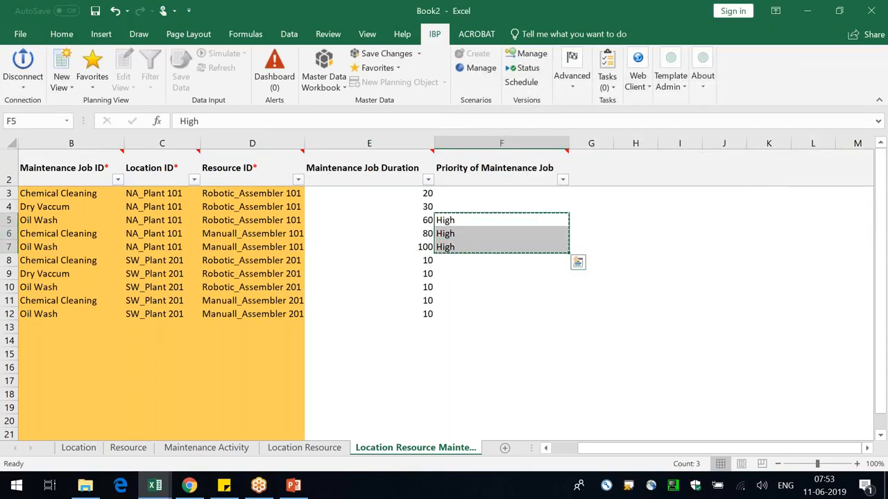
key("ctrl+c")
left_click(58, 289)
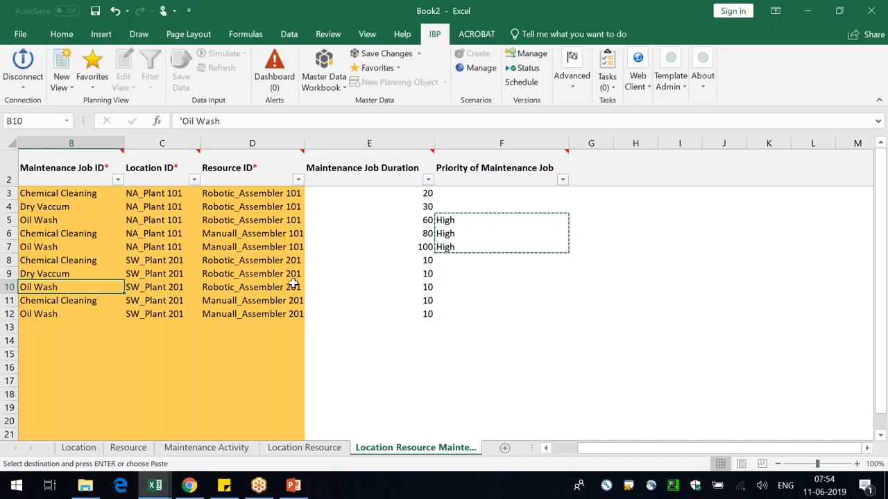
left_click_drag(449, 287, 451, 314)
key("ctrl+v")
- Set the priority to Low for the Chemical Cleaning and Dry Vaccum jobs on Robotic_Assembler 101 and Robotic_Assembler 201
left_click(485, 193)
type("Low")
key("Return")
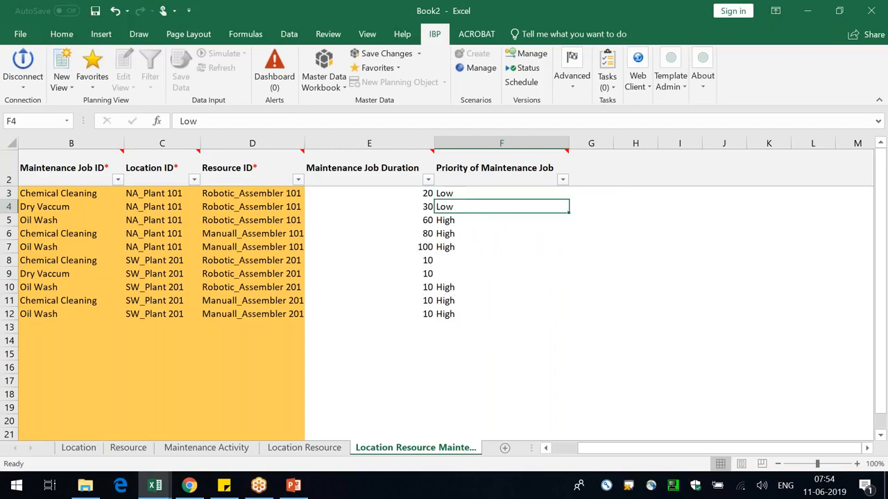
key("ctrl+c")
key("Down")
key("Down")
key("Down")
key("Down")
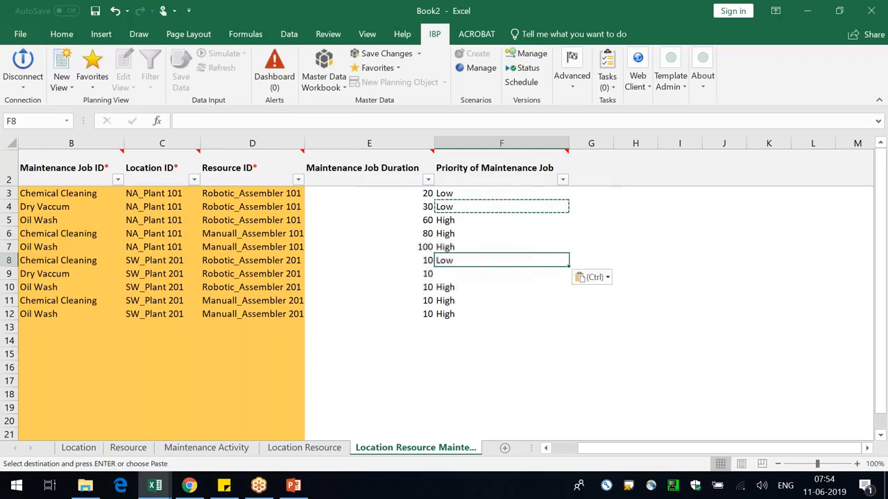
key("Down")
key("ctrl+v")
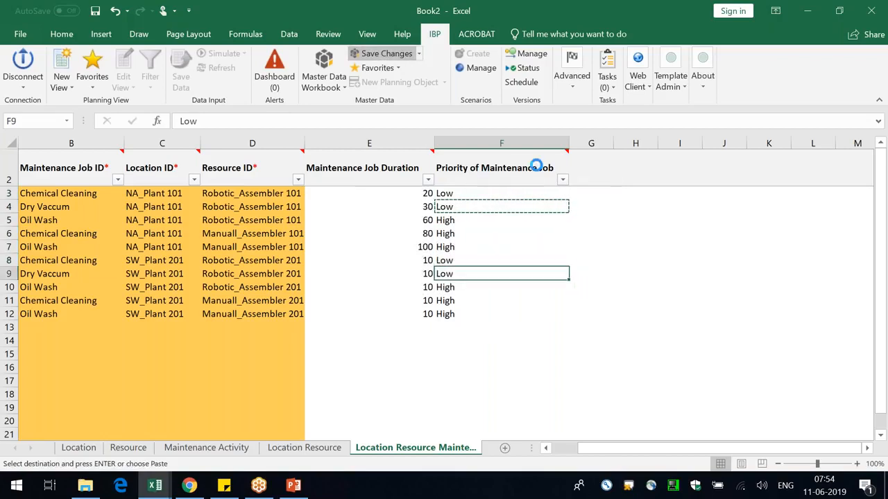
- Save the location resource maintenance master data changes to IBP without downloading the change report
left_click(531, 320)
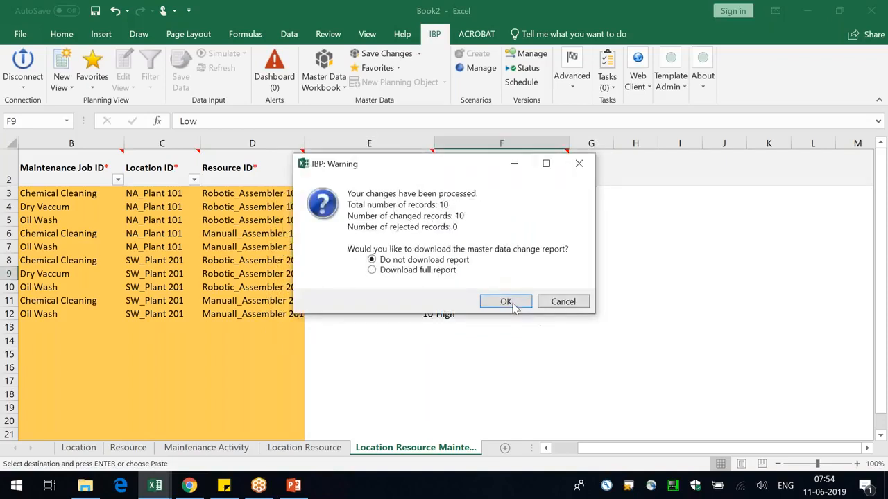
left_click(511, 305)
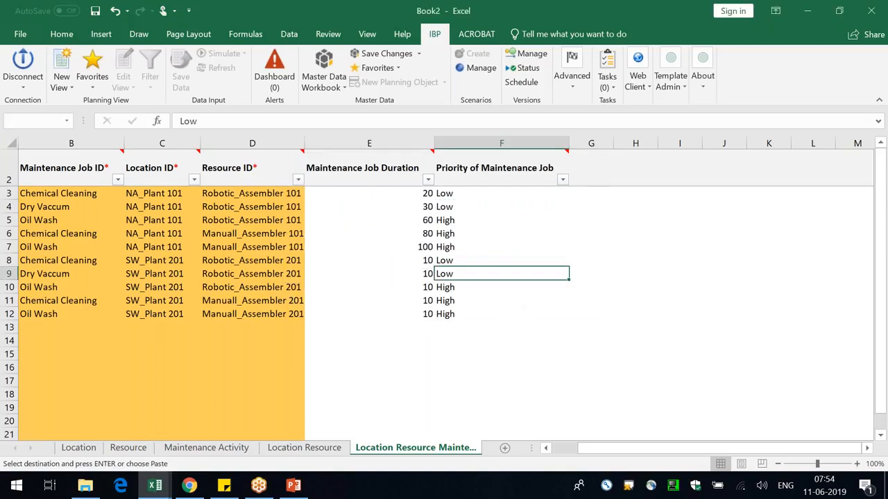
- Switch to the PowerPoint key figures slide and enter "Manually Loaded" in the empty fourth column for Standard Available Capacity
left_click(294, 485)
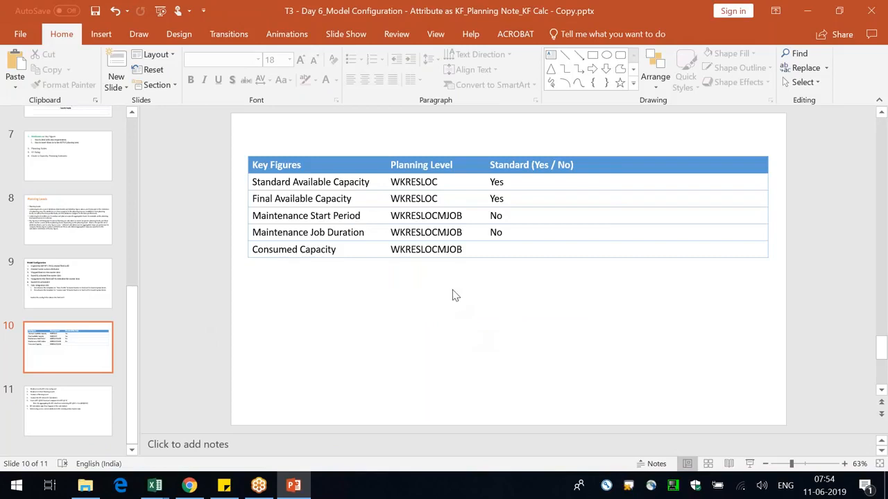
left_click(310, 181)
left_click_drag(377, 182, 251, 181)
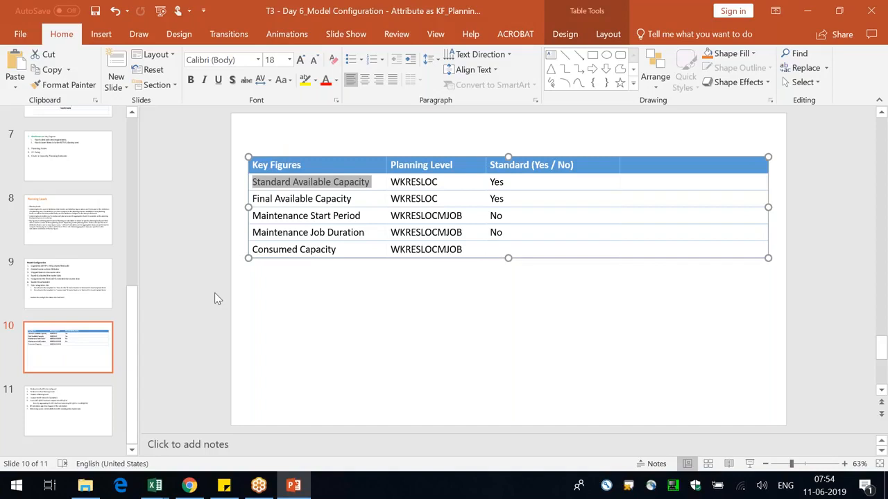
key("alt+Tab")
key("Escape")
left_click(650, 186)
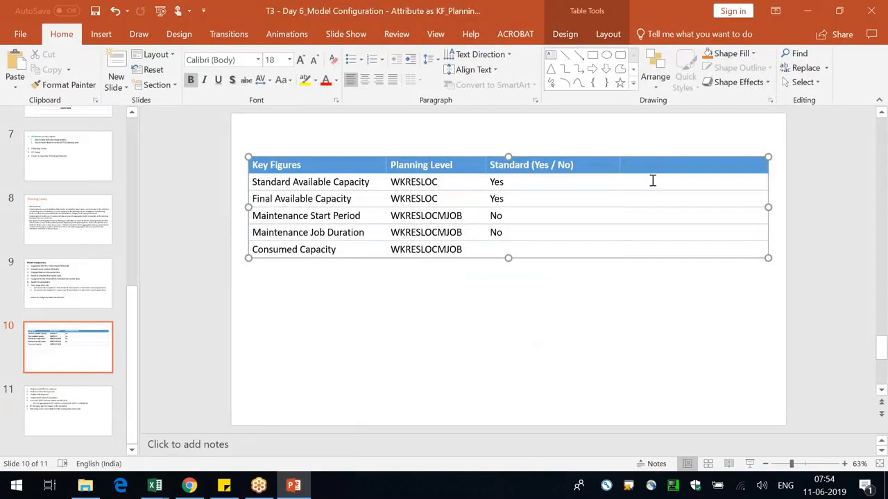
type("Standar")
key("ctrl+BackSpace")
type("Manually Loaded")
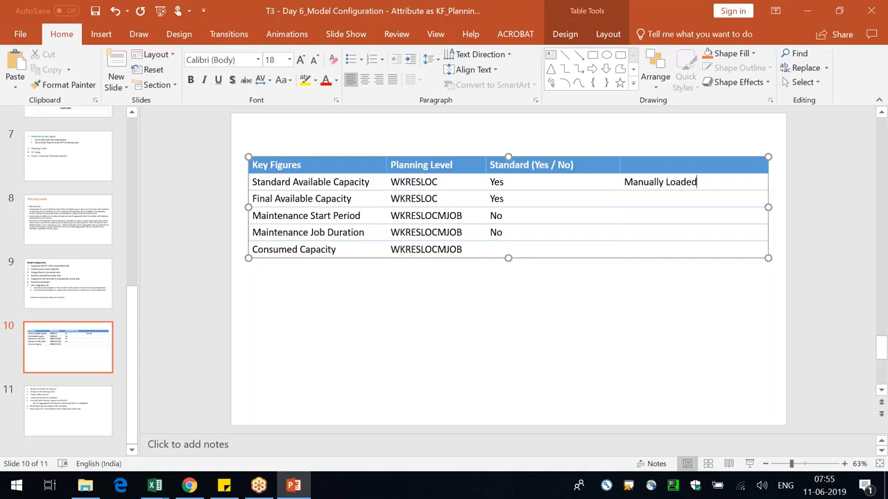
- Narrow the Standard (Yes / No) column and enter "Calculated" in the fourth column for Final Available Capacity
left_click_drag(618, 164, 589, 164)
left_click(683, 202)
type("Caluclated")
key("BackSpace")
key("BackSpace")
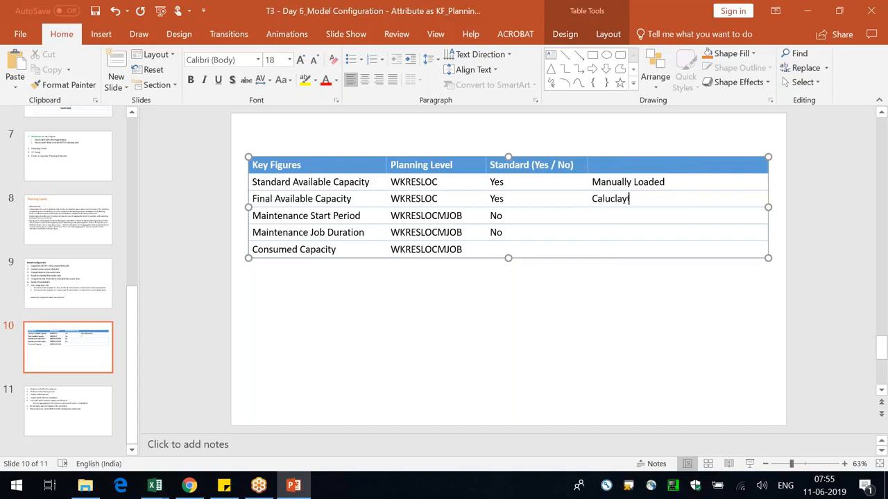
key("BackSpace")
type("ted")
key("Down")
right_click(618, 199)
left_click(643, 206)
- Prefix the Standard Available Capacity entry with "Backend" and enter "Manual Entry" in the fourth column for Maintenance Start Period
left_click(592, 182)
type("Backend")
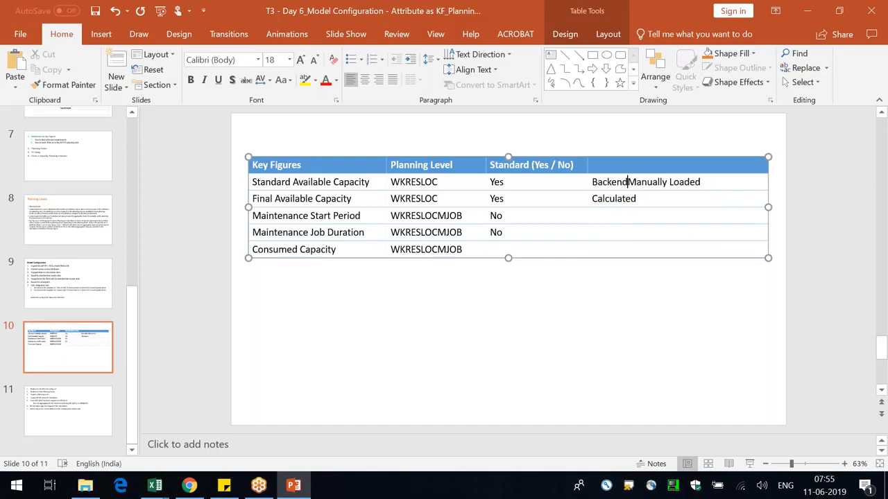
left_click(627, 216)
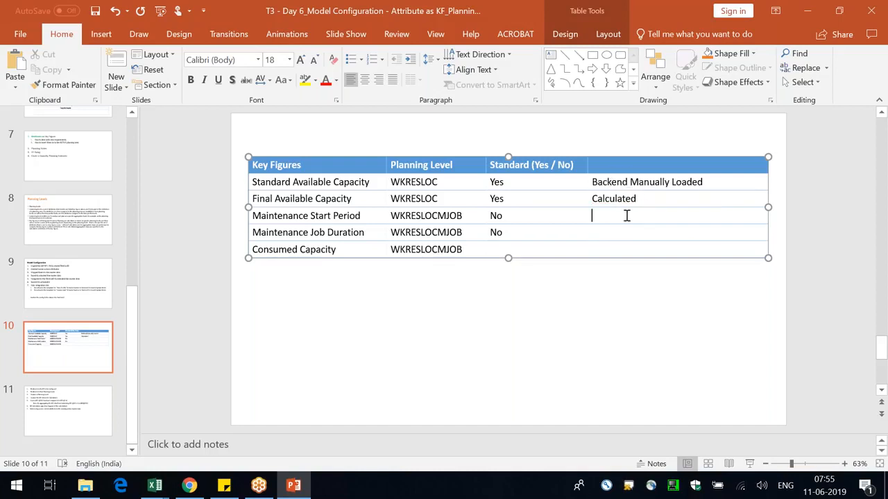
type("Manul Entry")
right_click(610, 216)
left_click(639, 226)
- Enter "System Calculated" in the fourth column for Maintenance Job Duration and copy the text to the Consumed Capacity row
left_click(623, 234)
type("System C")
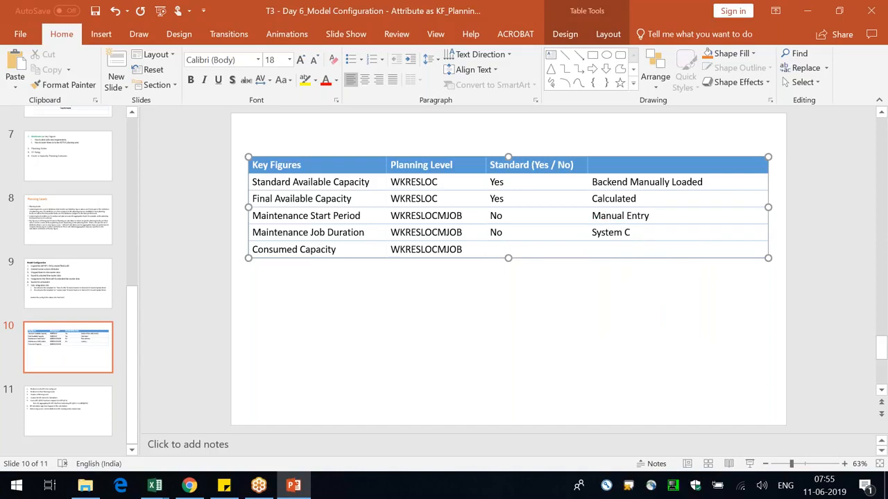
type("aluclated")
key("ctrl+a")
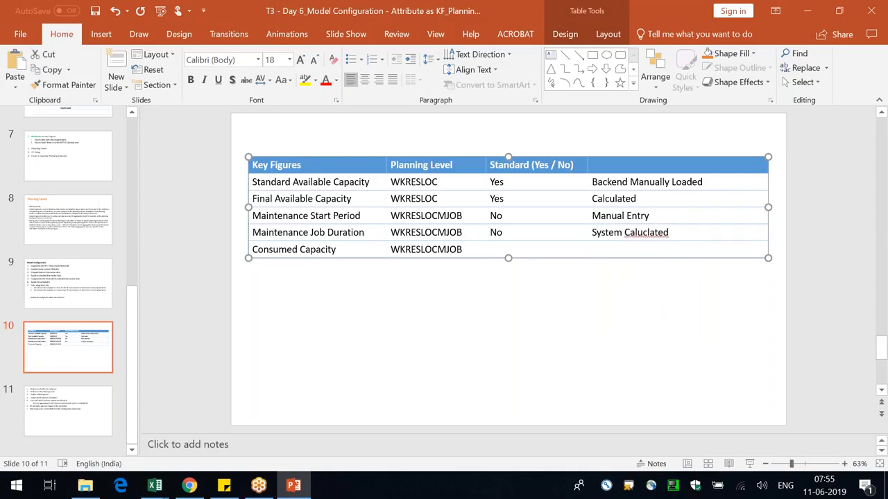
key("Down")
key("ctrl+s")
key("ctrl+v")
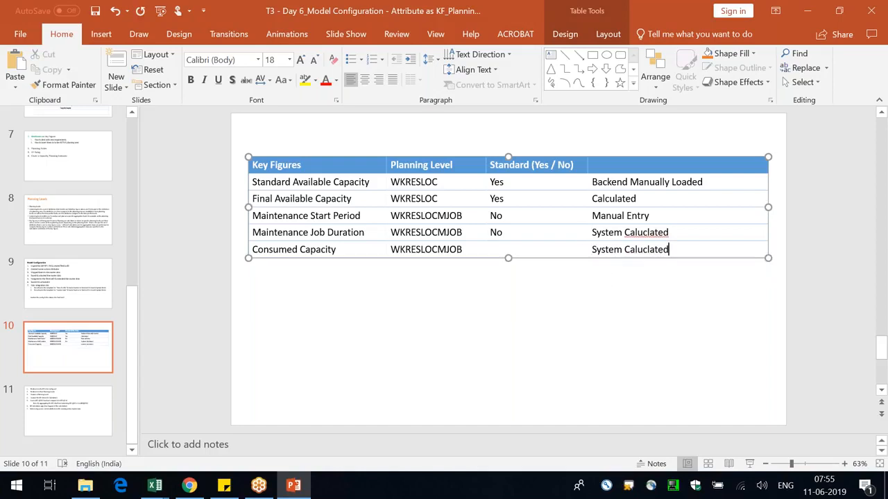
left_click(640, 233)
key("BackSpace")
key("Right")
type("u")
- Replace the Final Available Capacity entry with "System Calculated" and correct the spelling of "Calculated" in the Consumed Capacity row
left_click_drag(688, 232, 594, 236)
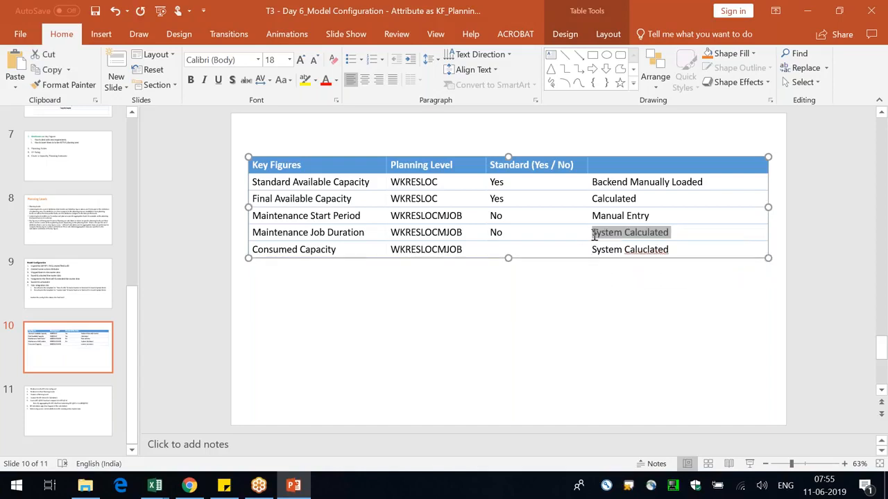
left_click_drag(630, 198, 587, 199)
left_click(659, 201)
left_click_drag(659, 200, 597, 199)
key("ctrl+v")
right_click(656, 248)
left_click(687, 256)
left_click(656, 300)
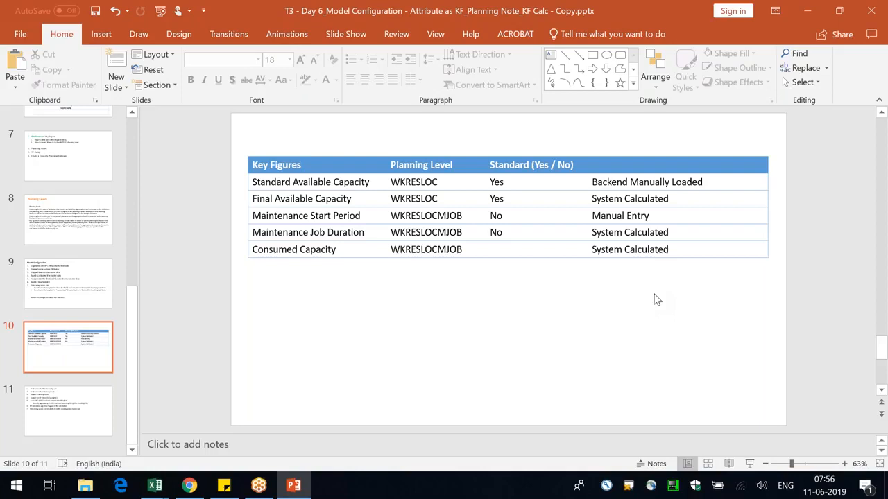
- Prefix the Consumed Capacity key figure name in the table with "ZDP"
left_click(335, 251)
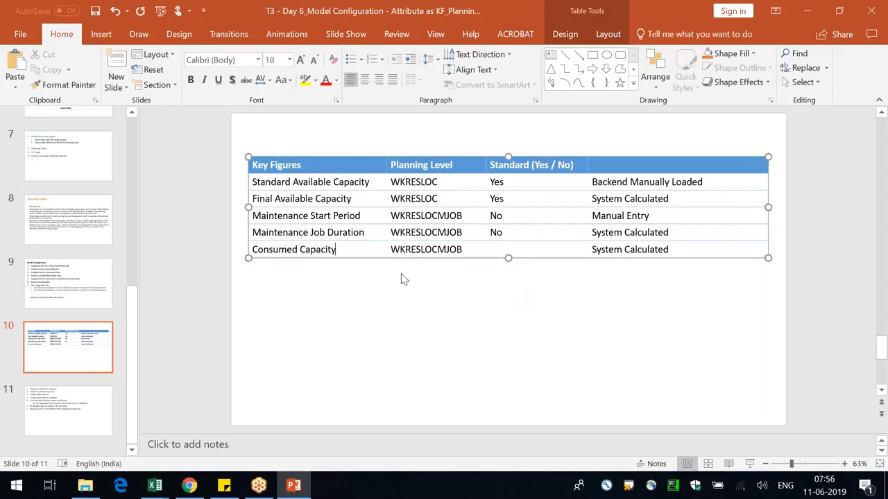
key("Home")
type("ZDP")
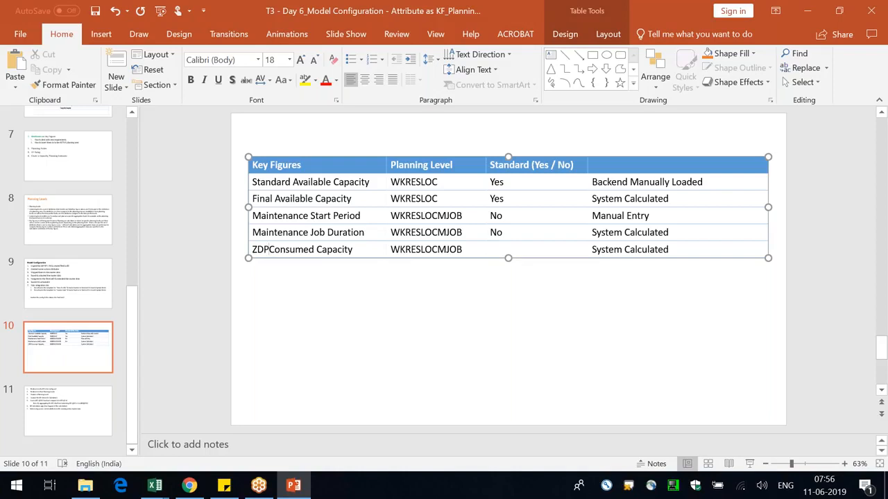
- Switch to IBP Configuration in Chrome and search the key figures of planning area TESTCONF2 for "mjob"
key("alt+Tab")
key("alt+Tab")
key("alt+Tab")
key("alt+Tab")
key("alt+Tab")
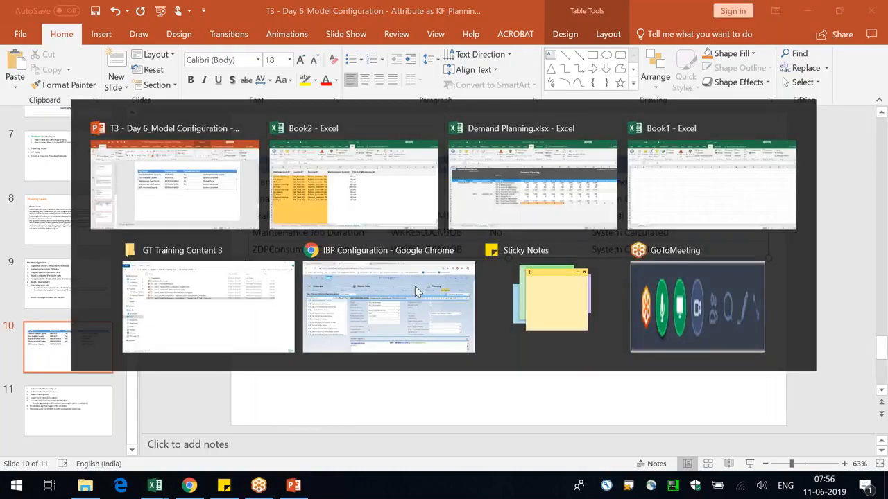
left_click(92, 192)
type("mjob")
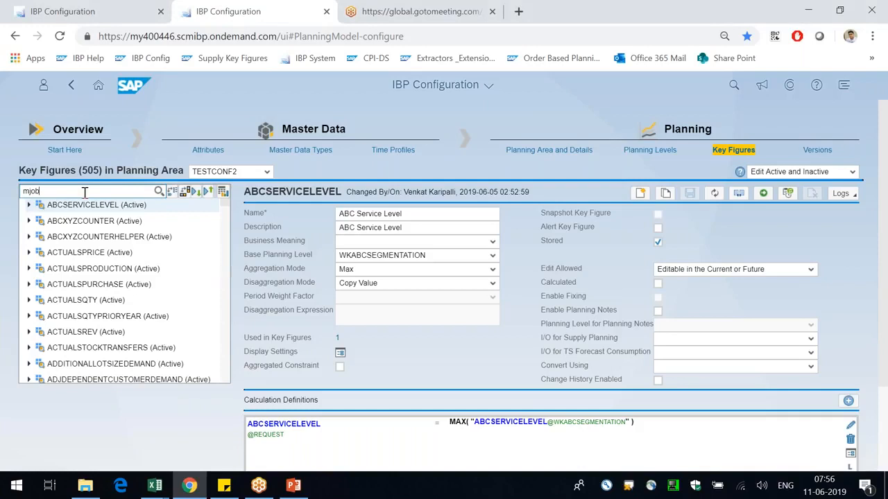
left_click(158, 191)
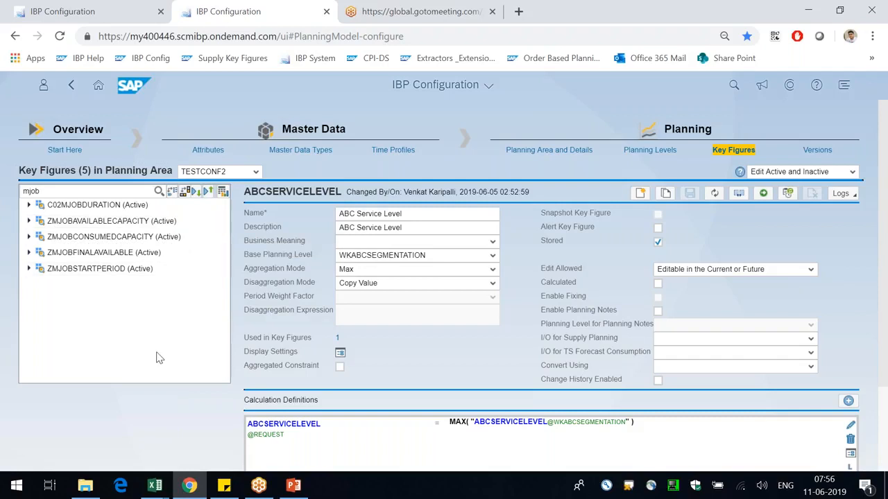
- Return to the PowerPoint slide, remove the "ZDP" prefix from Consumed Capacity and title the table's fourth column "Source"
key("alt+Tab")
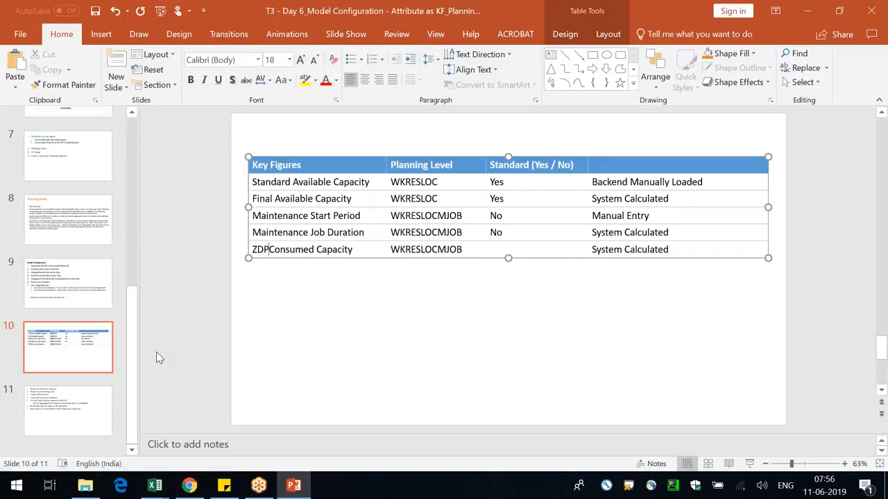
key("BackSpace")
key("BackSpace")
key("BackSpace")
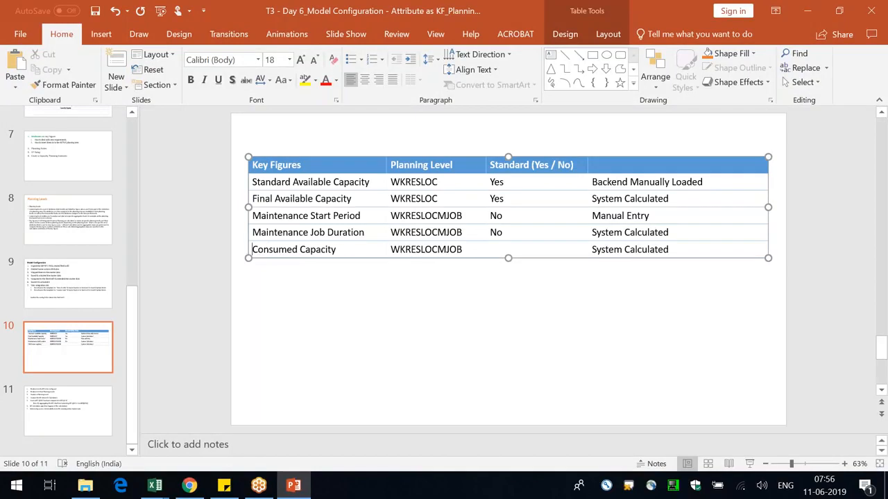
left_click(612, 164)
type("Source")
left_click(712, 310)
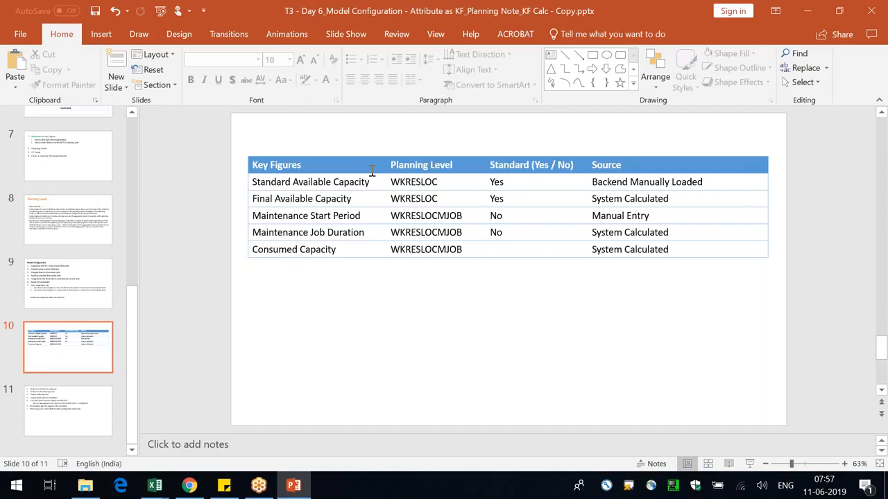
left_click(680, 234)
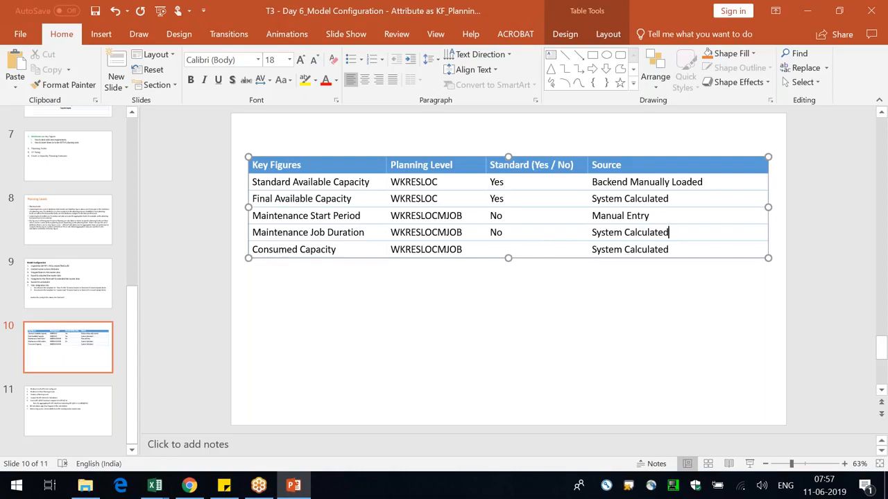
left_click(652, 216)
left_click(682, 320)
- Switch to Book1 in Excel and start a new master data workbook of type Planning Objects with Key Figure Data
key("alt+Tab")
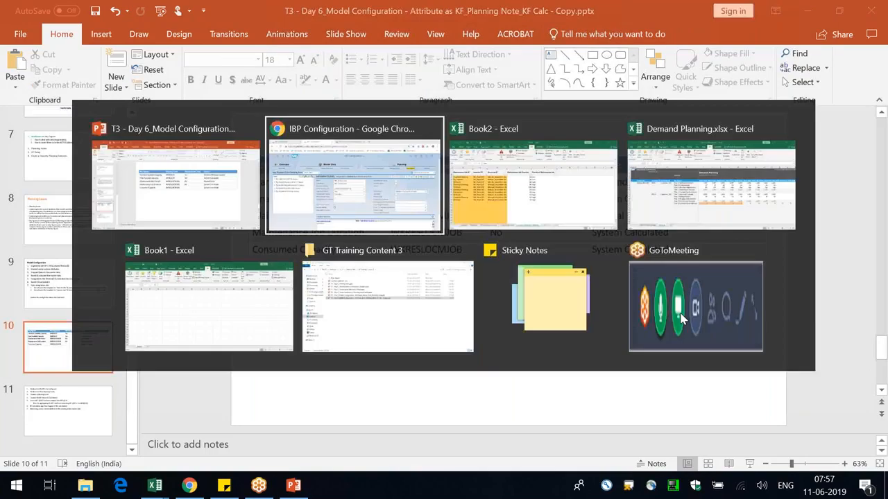
key("alt+Tab")
key("alt+Tab")
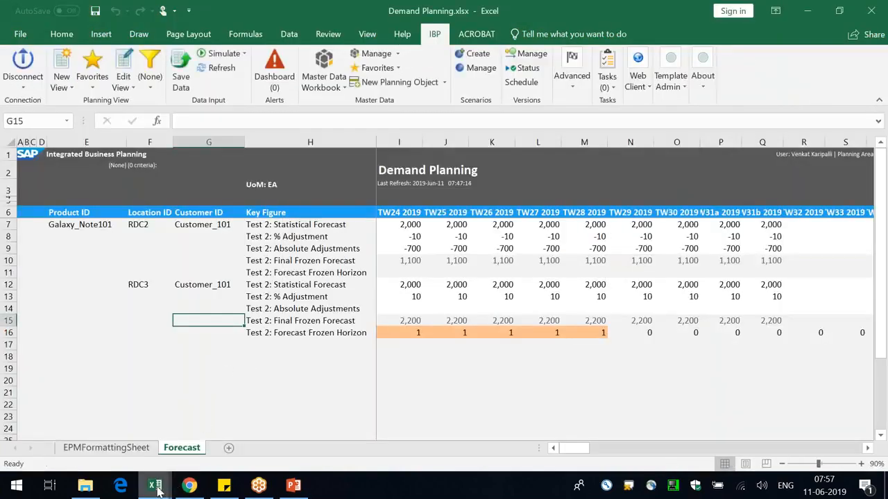
mouse_move(158, 487)
left_click(386, 433)
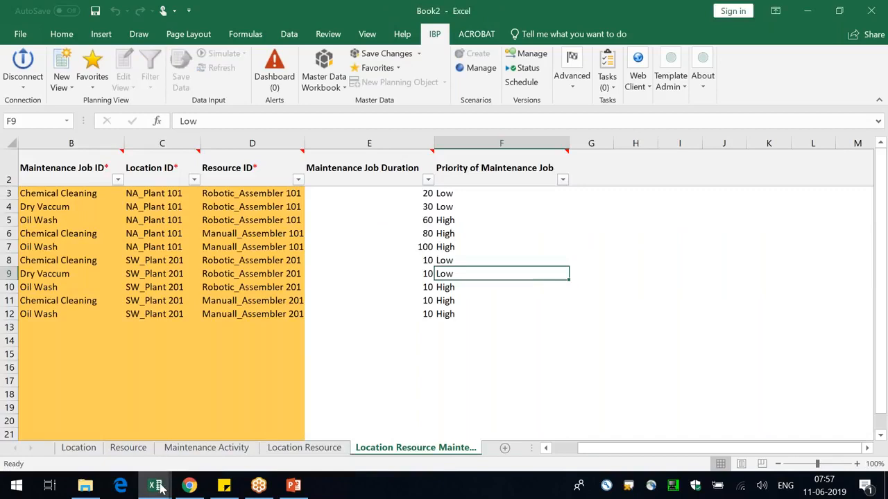
left_click(73, 427)
left_click(323, 70)
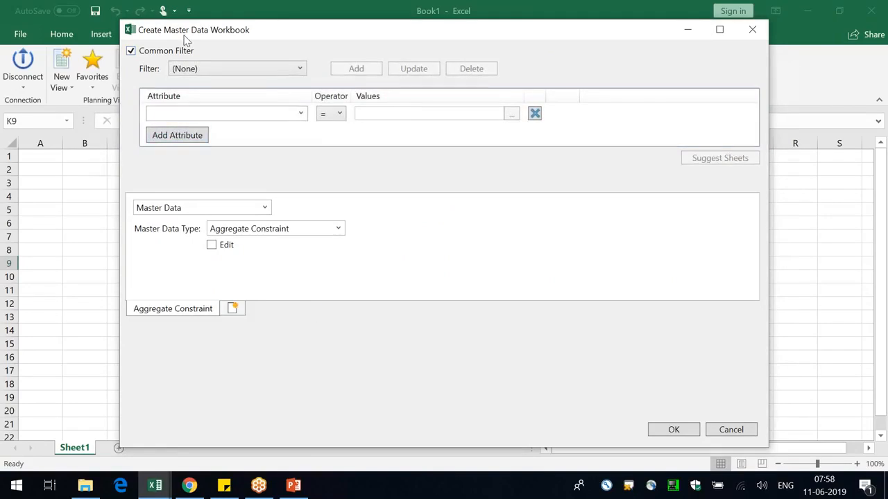
left_click(173, 208)
left_click(158, 238)
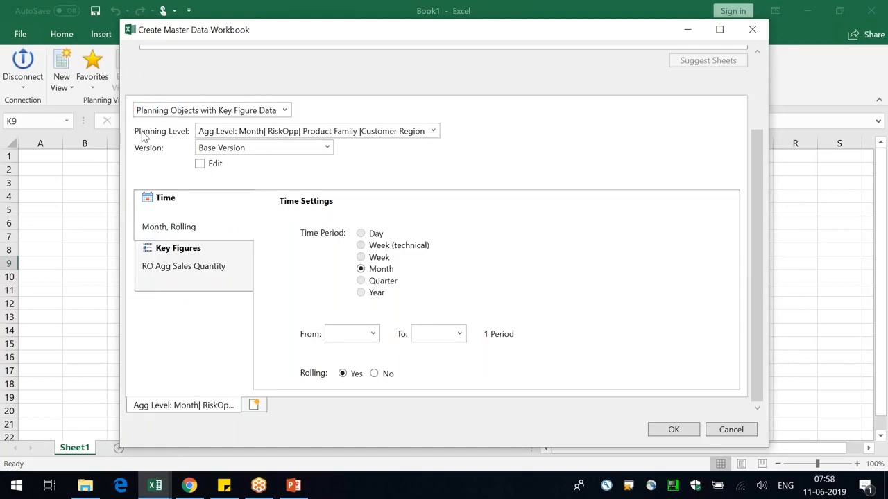
- Set the planning level of the new master data workbook to Weekly | Resource | Location
left_click(433, 131)
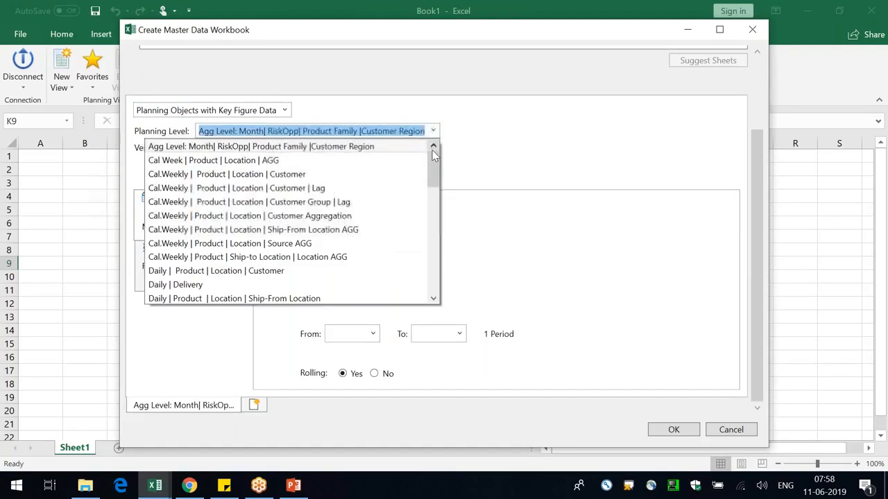
left_click_drag(433, 161, 398, 264)
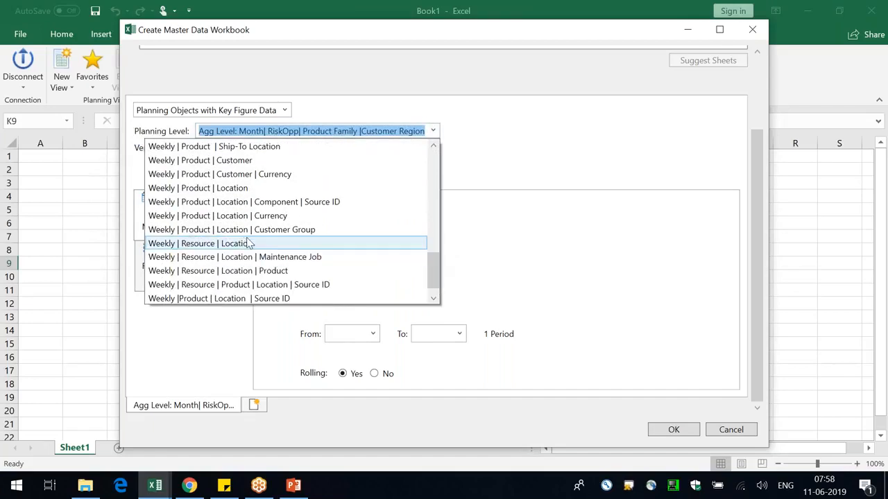
left_click(305, 242)
- Limit the selected key figures to Standard Available Capacity and enable editing for the sheet
left_click(181, 274)
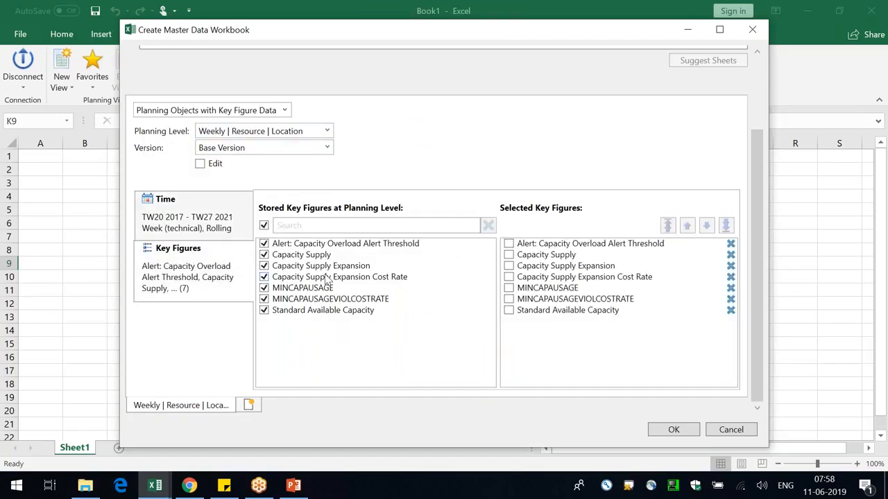
left_click(265, 226)
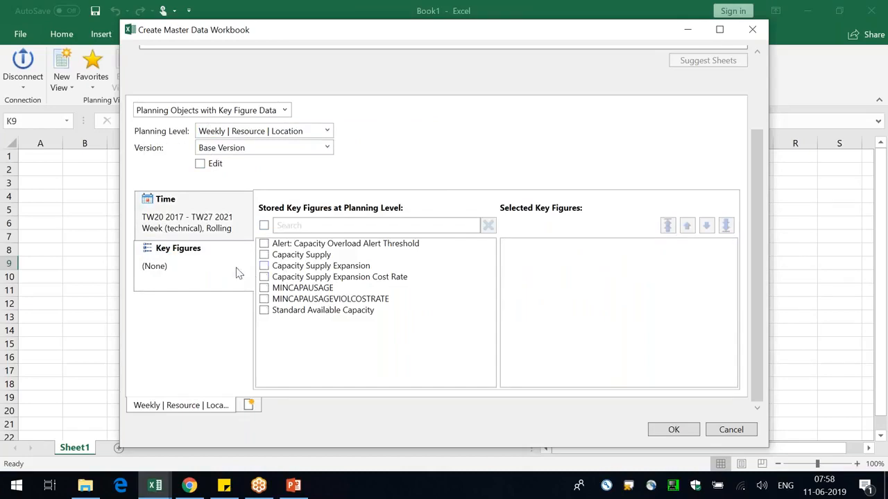
left_click(264, 227)
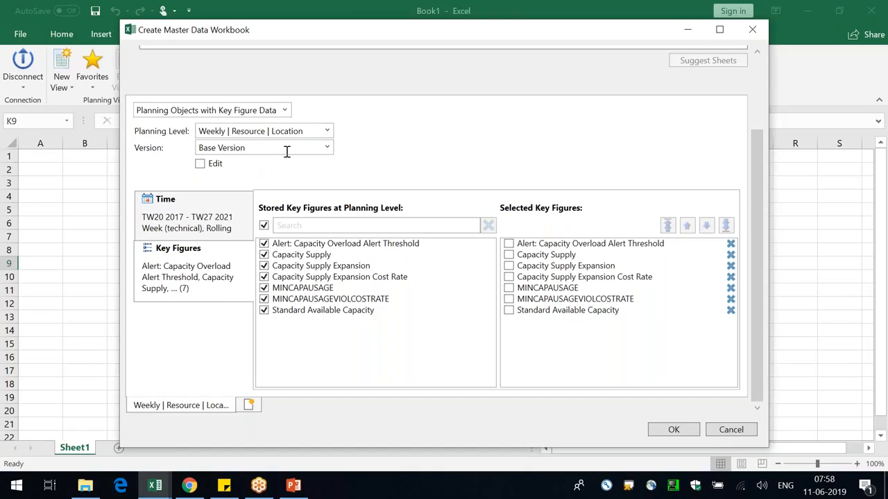
left_click(265, 226)
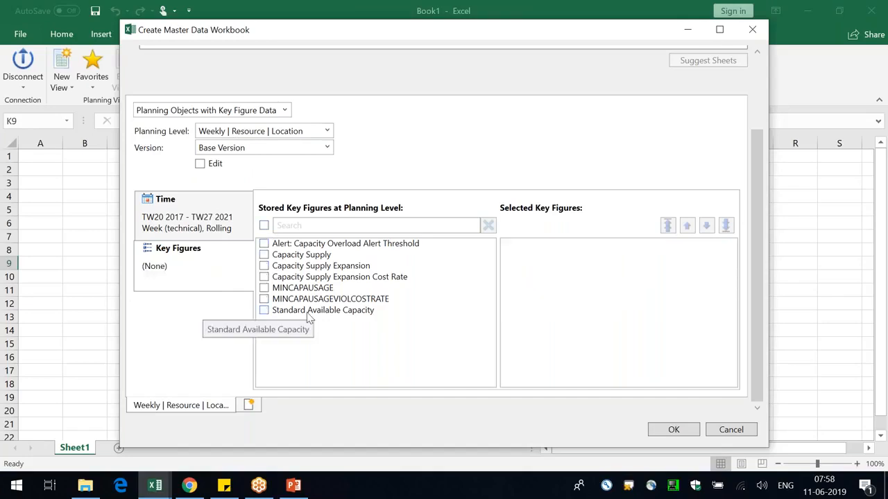
left_click(313, 315)
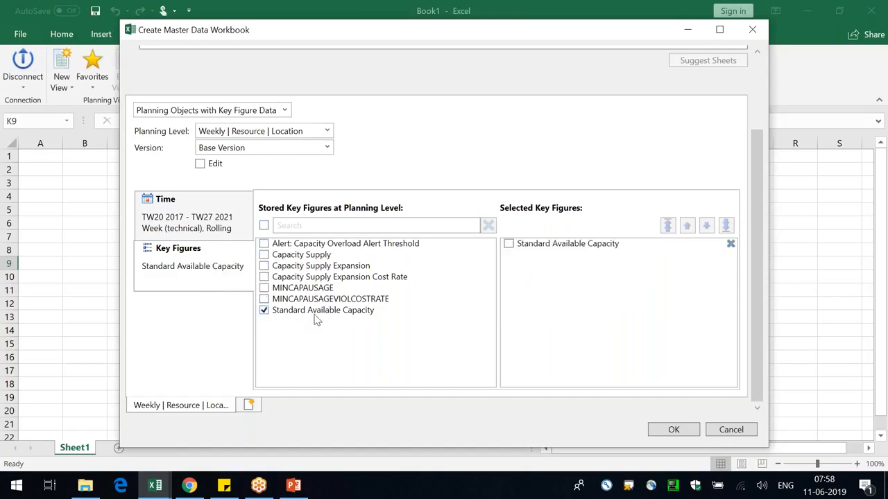
left_click(199, 164)
- Set the technical-week time range to start from TW24 2019 and create the workbook, dismissing the information message
left_click(188, 218)
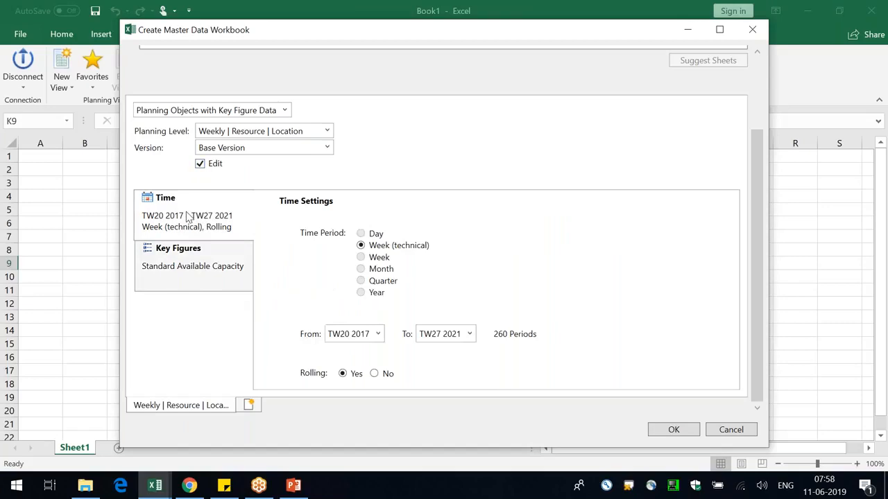
left_click(378, 336)
left_click_drag(385, 205, 386, 255)
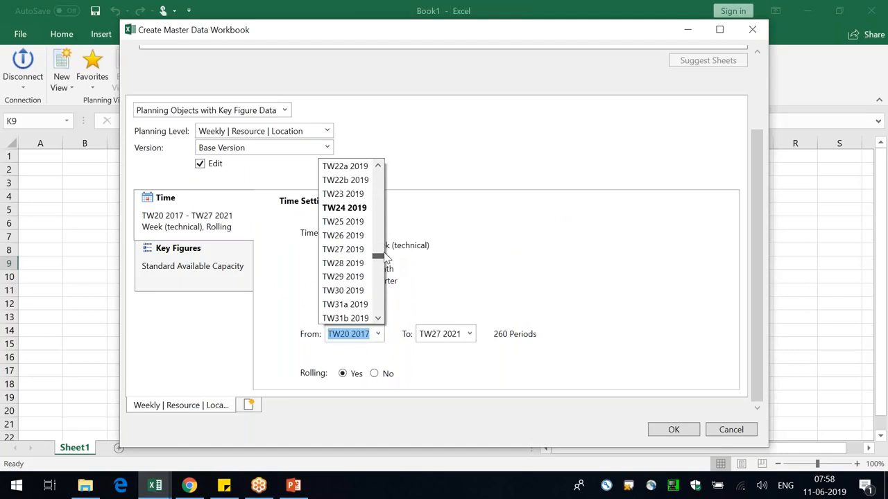
left_click(340, 197)
key("Down")
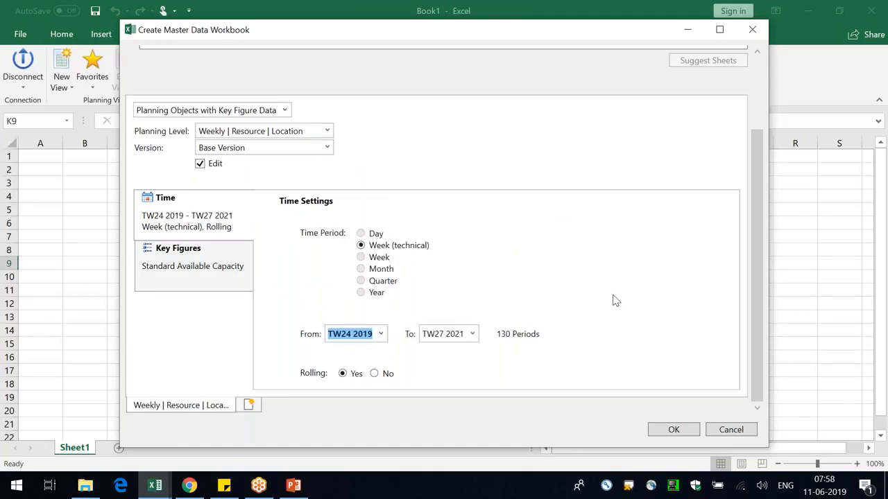
left_click(379, 247)
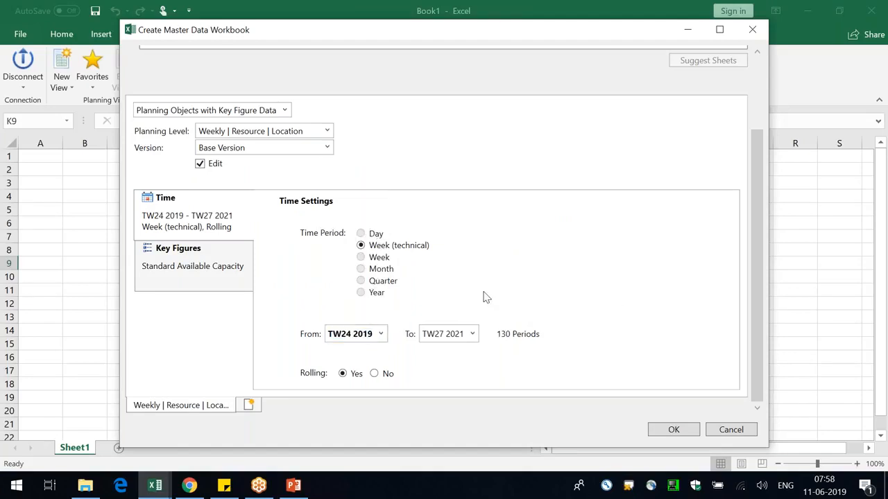
left_click(671, 431)
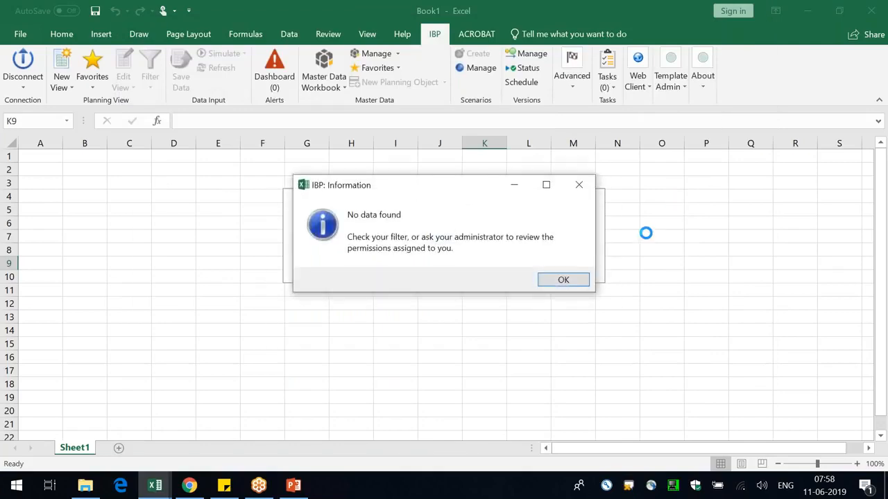
left_click(570, 278)
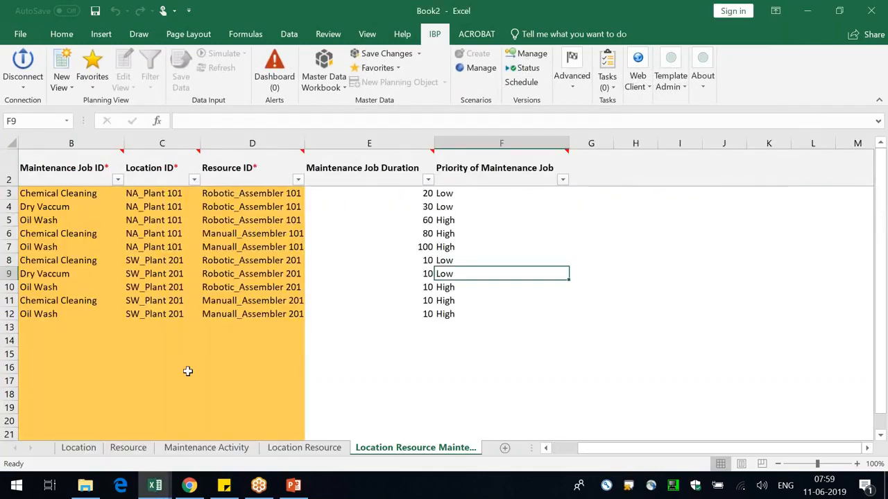
- Copy the four location and resource ID pairs from Book2's Location Resource sheet into Book3 and widen the Resource ID column
left_click(162, 367)
left_click(291, 450)
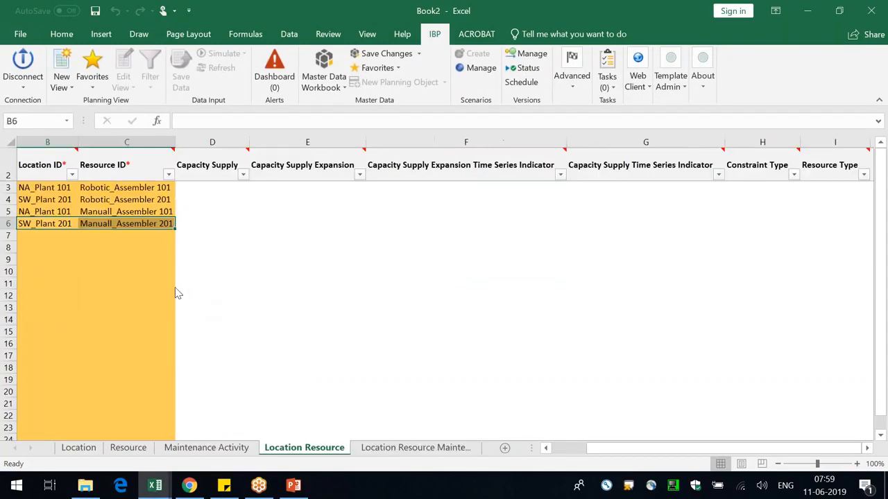
left_click_drag(61, 189, 115, 226)
key("ctrl+c")
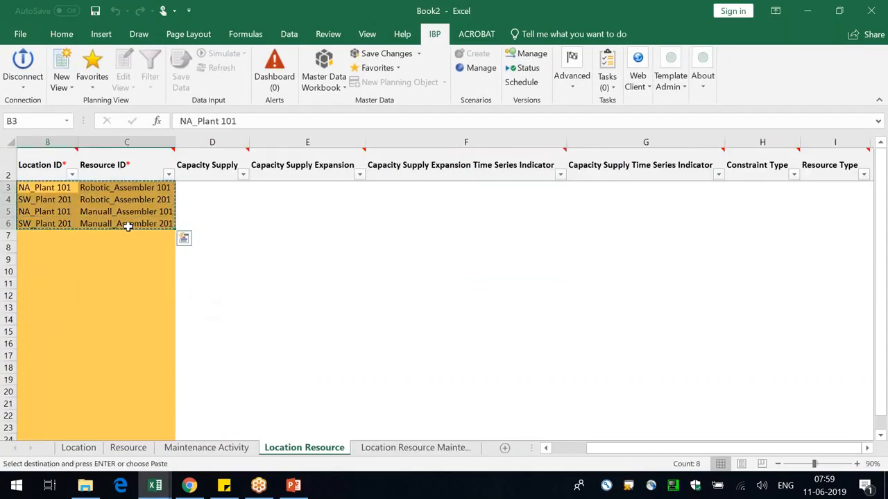
key("alt+Tab")
left_click(102, 195)
key("ctrl+v")
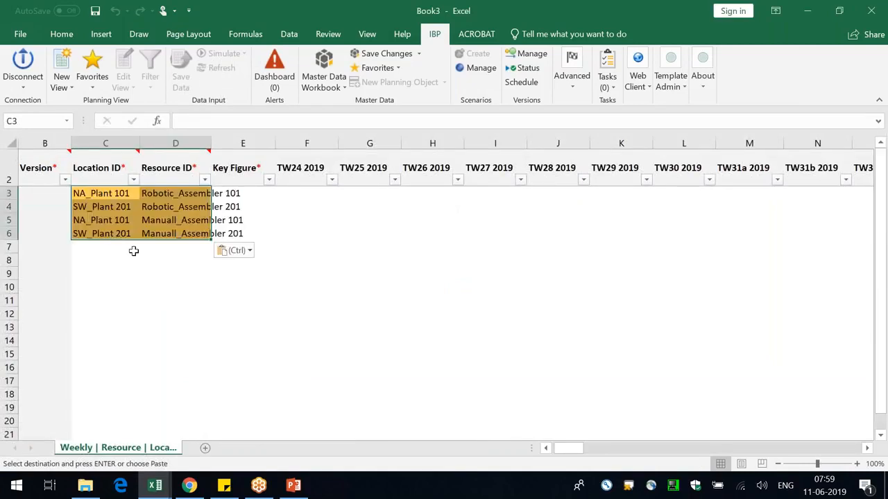
double_click(210, 143)
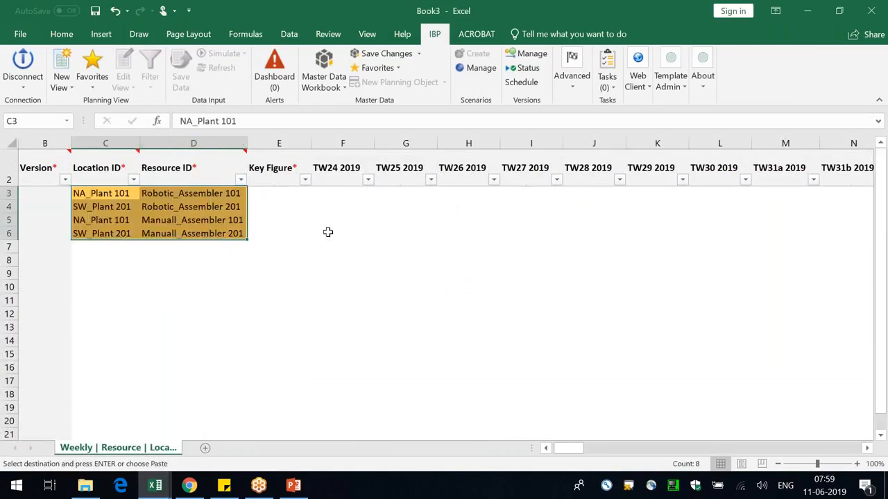
- Copy the name of key figure ZMJOBAVAILABLECAPACITY from IBP Configuration into Book3's first Key Figure cell and fit the column width
left_click(281, 193)
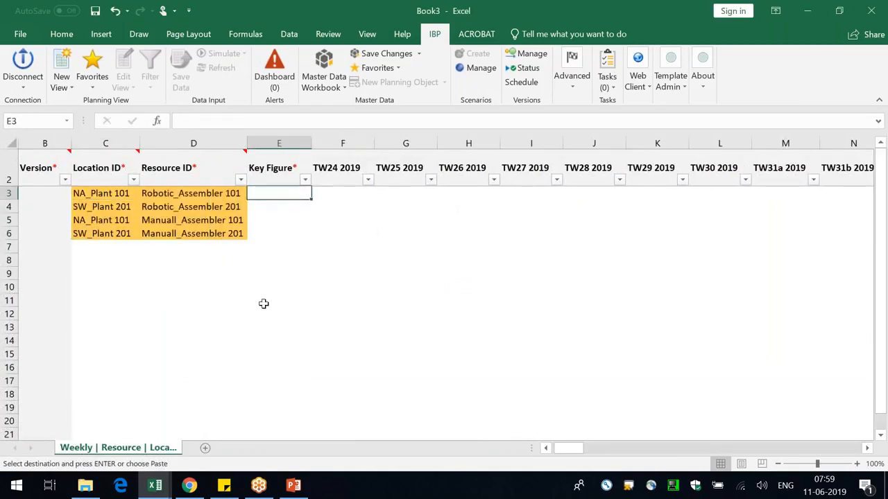
left_click(194, 487)
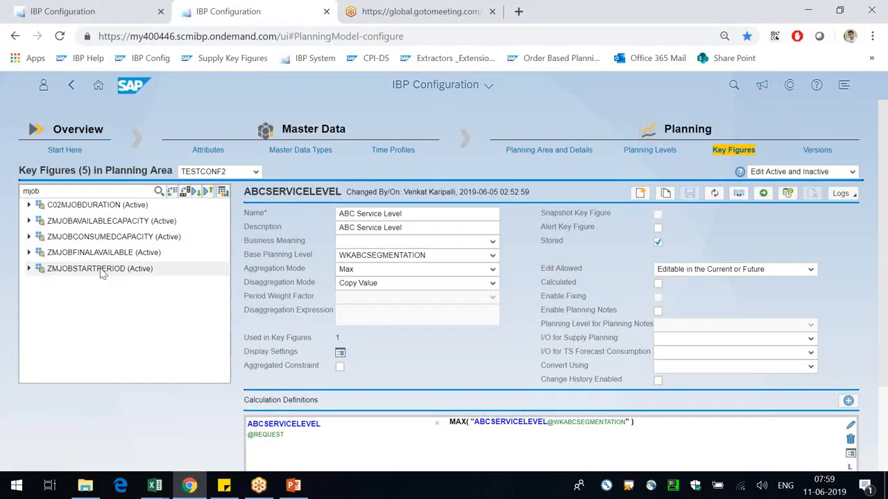
left_click(102, 271)
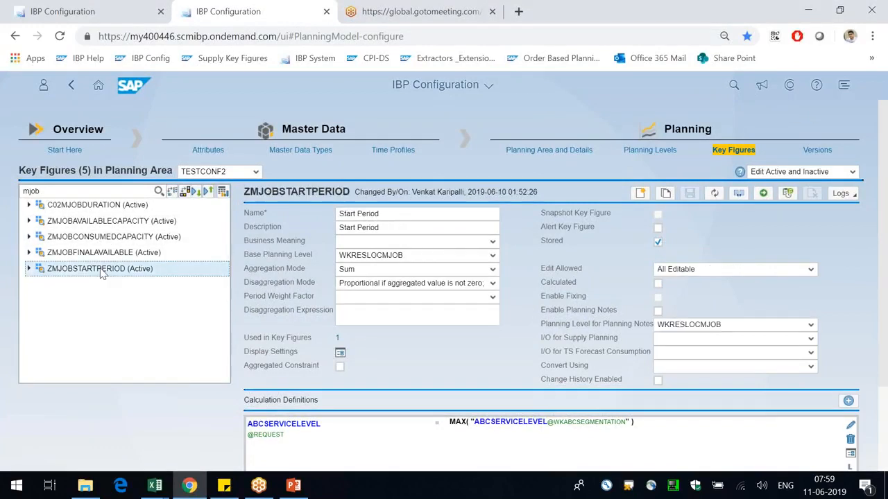
left_click(105, 225)
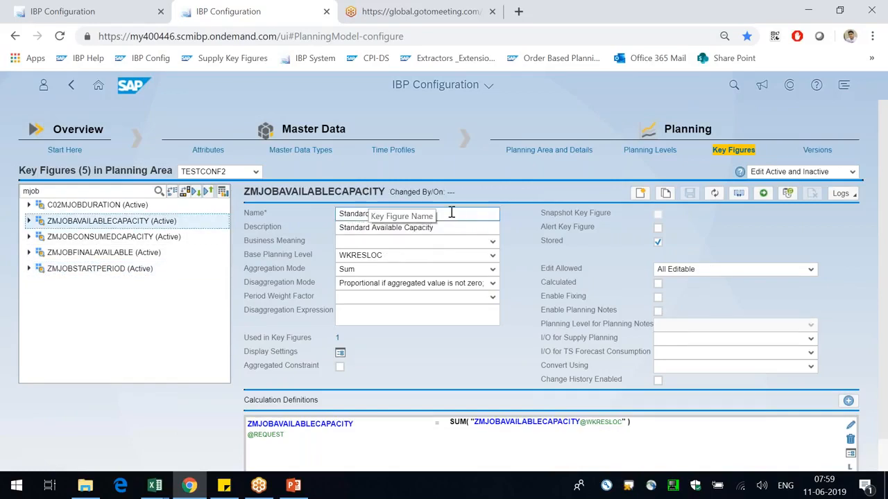
left_click_drag(451, 213, 344, 214)
key("ctrl+c")
key("alt+Tab")
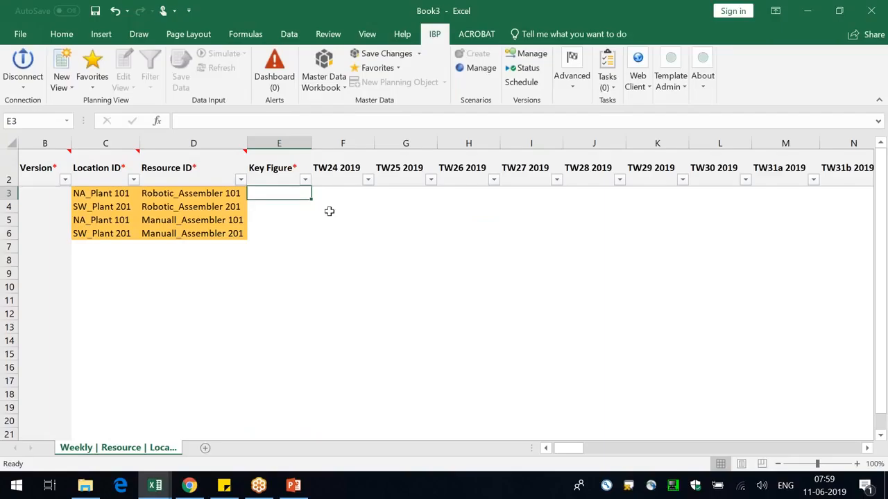
key("ctrl+v")
double_click(311, 153)
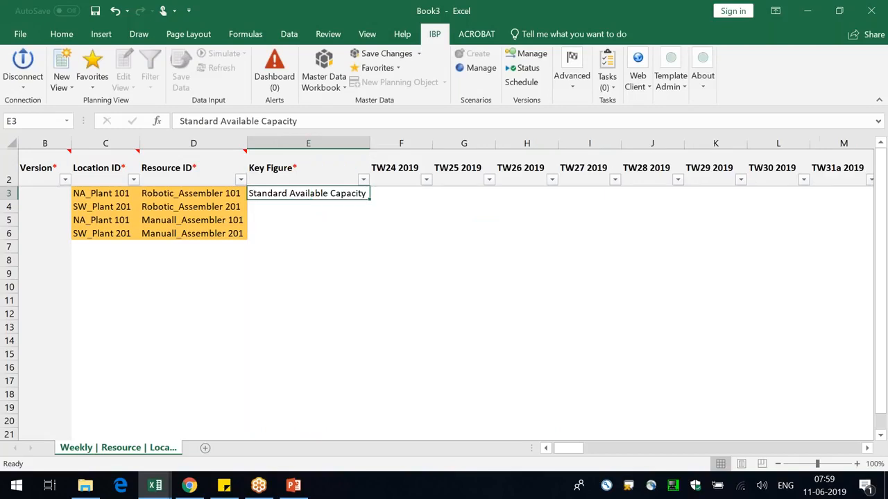
- Paste "Standard Available Capacity" into the Key Figure cells of the remaining three resource rows
left_click(293, 205)
key("ctrl+v")
left_click(278, 219)
key("ctrl+v")
left_click(275, 233)
key("ctrl+v")
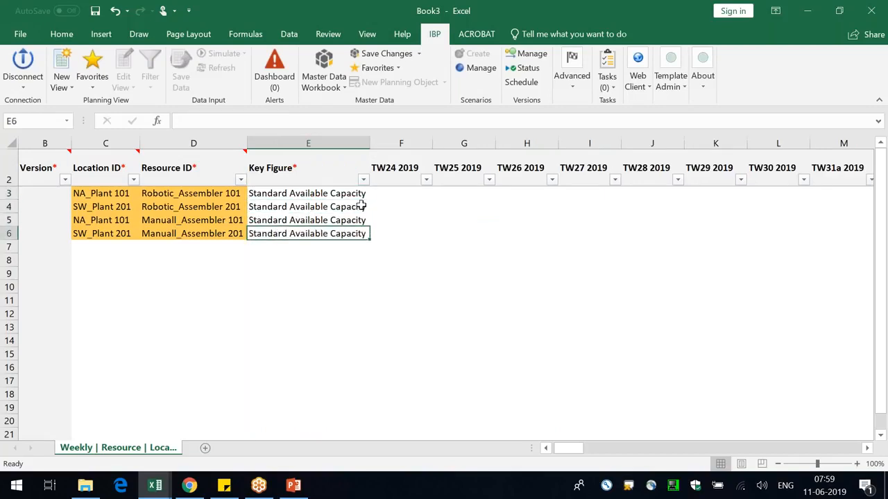
- Enter 168 as the TW24 2019 capacity for the first resource and fill it down to the other three rows
left_click(397, 193)
type("168")
key("Return")
key("ctrl+d")
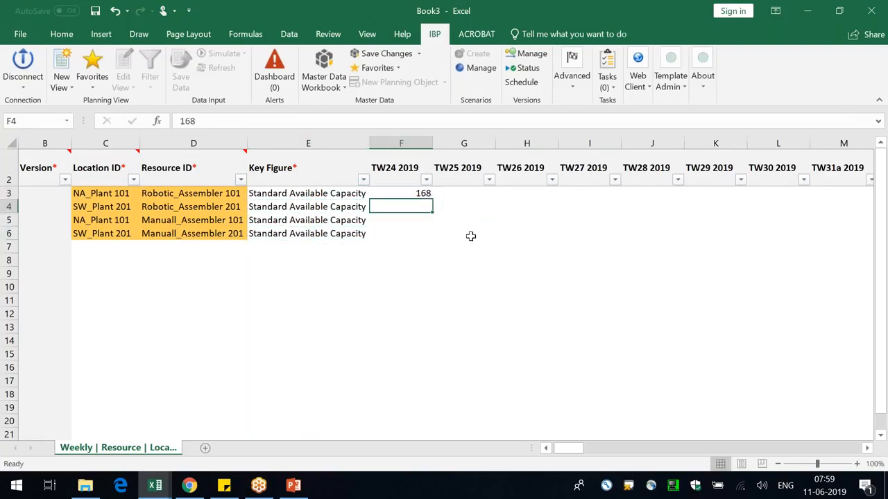
key("Return")
key("ctrl+d")
key("Return")
key("ctrl+d")
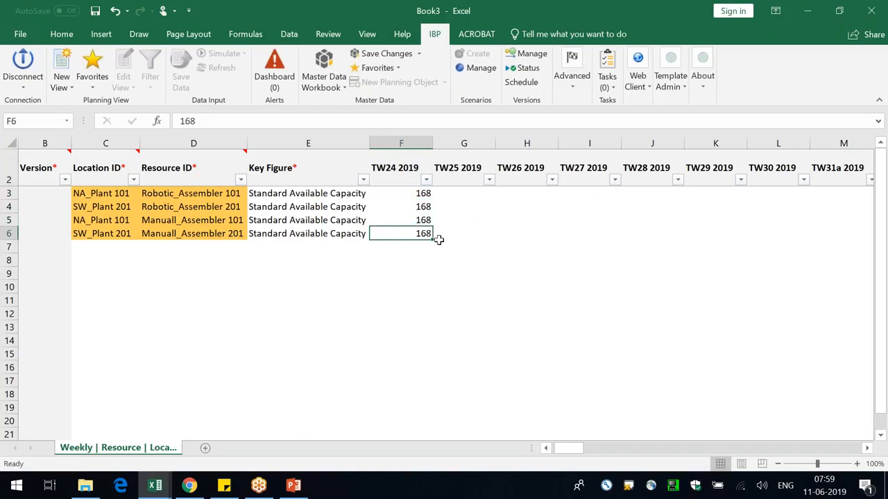
- Fill the 168 capacity of all four resource rows across through TW37 2019 and save the master data changes without a comment
left_click_drag(420, 199, 781, 239)
left_click_drag(885, 252, 833, 231)
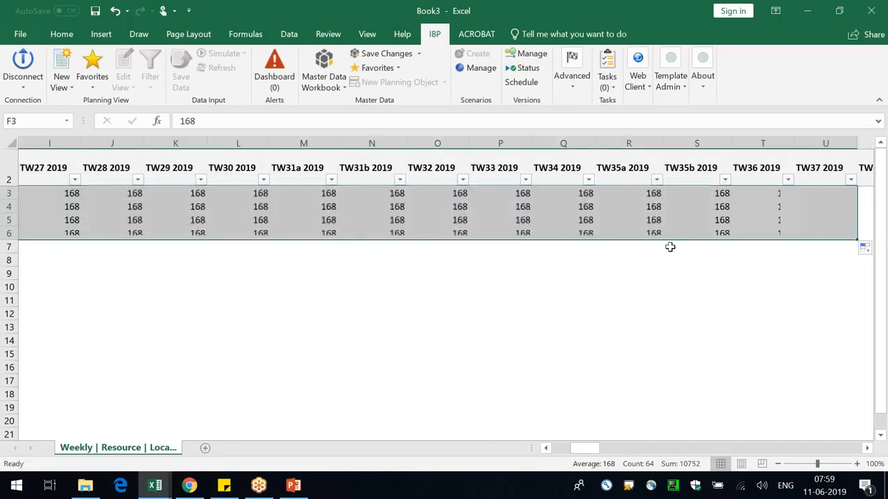
left_click(368, 55)
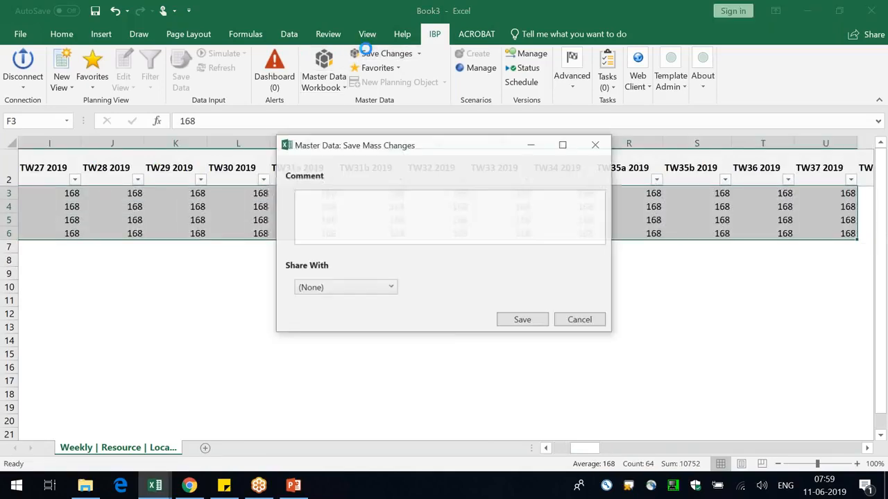
left_click(372, 210)
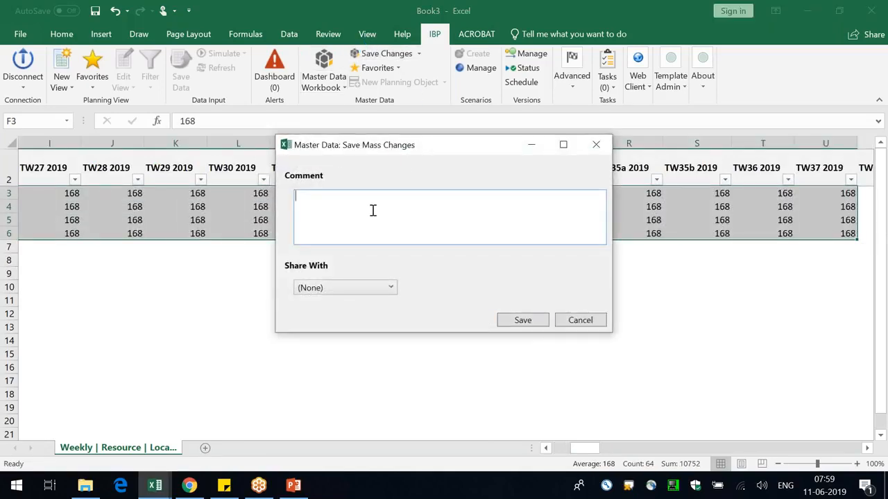
left_click(528, 323)
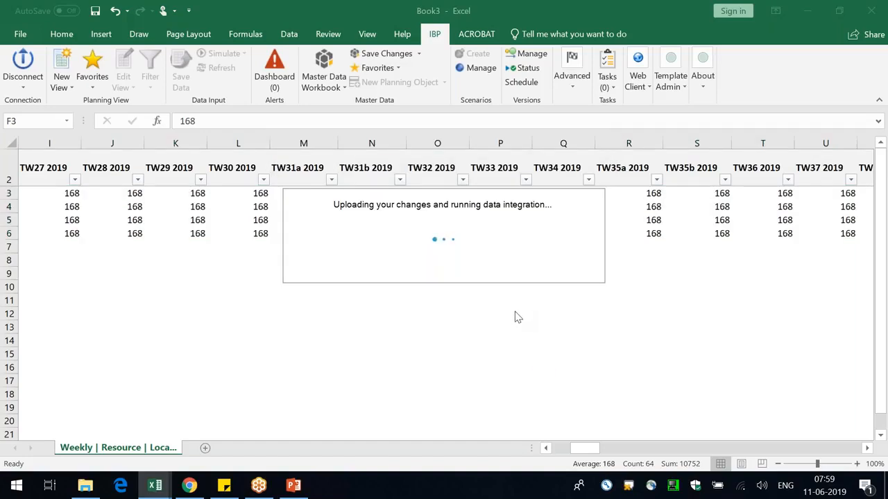
left_click(506, 301)
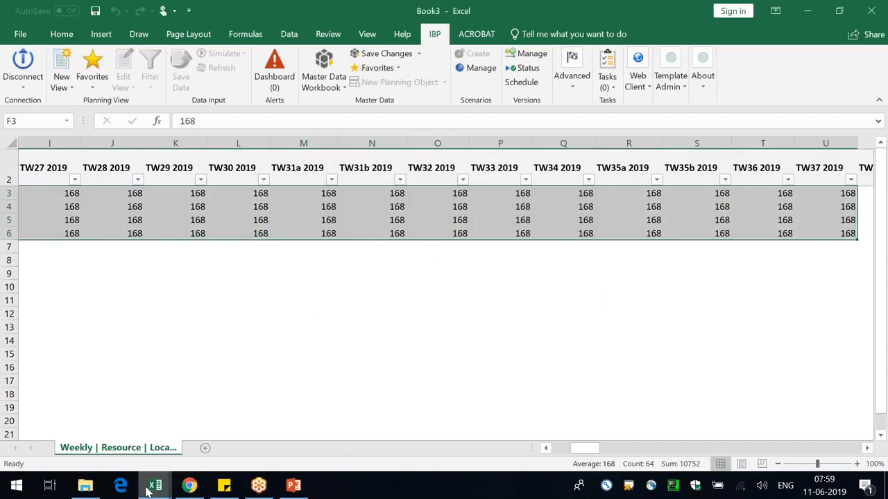
- In the PowerPoint key figure table, highlight "Backend Manually Loaded" in yellow as the source of Standard Available Capacity
left_click(294, 485)
left_click_drag(723, 181, 590, 182)
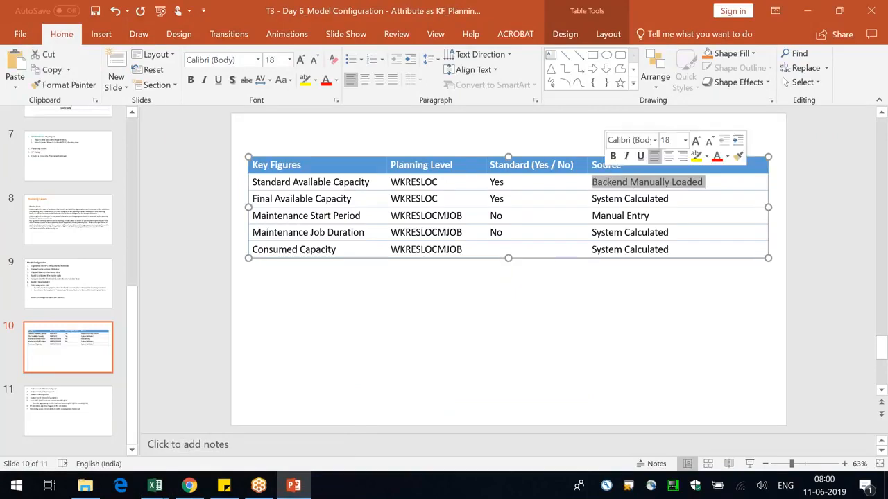
left_click(304, 81)
left_click(545, 318)
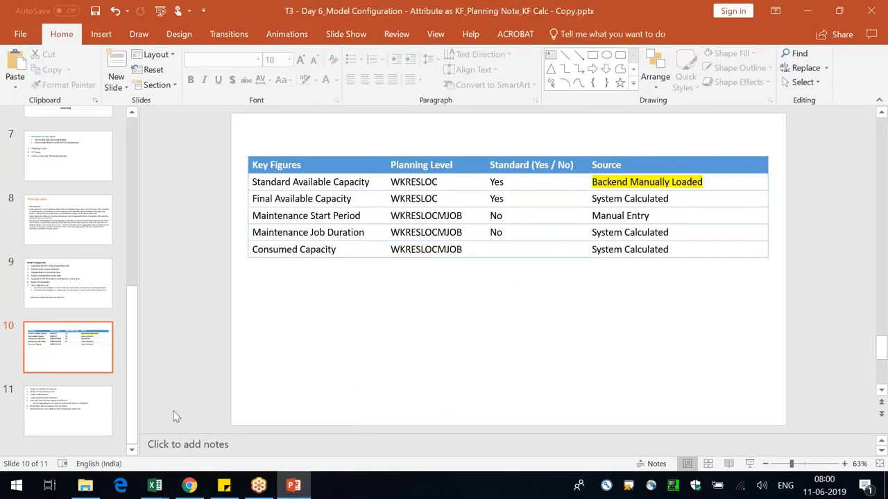
- Switch to the Demand Planning workbook, edit its planning view and remove Product ID, Location ID and Customer ID from the planning level
mouse_move(156, 486)
left_click(222, 444)
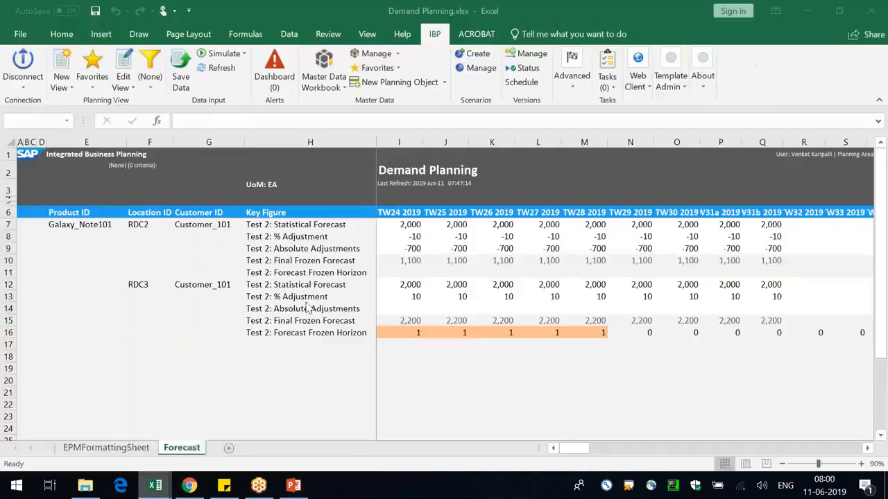
left_click(304, 249)
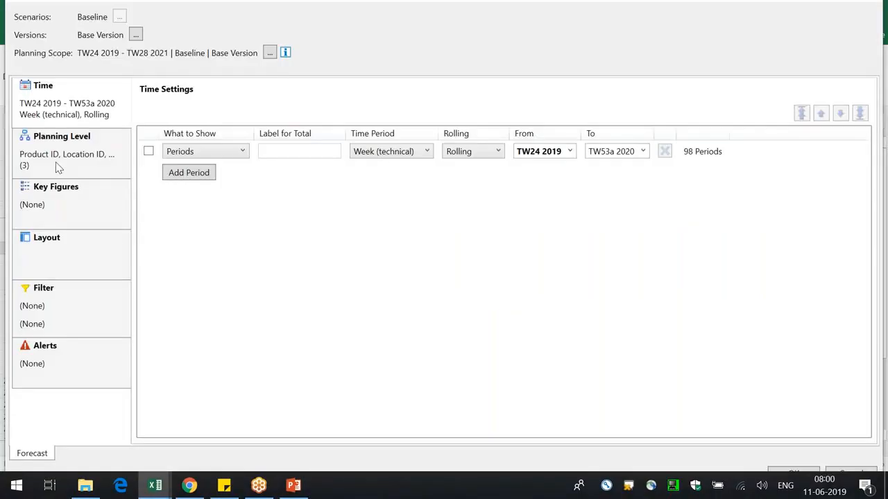
left_click(58, 168)
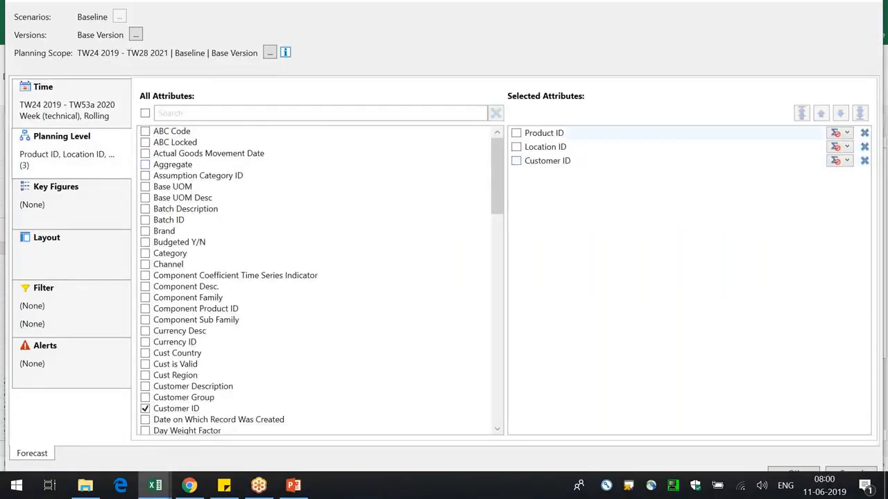
left_click(864, 134)
left_click(864, 133)
left_click(864, 134)
- Add Location ID, Resource ID and Maintenance Job ID as the planning level attributes of the view
left_click(409, 114)
type("loca")
left_click(198, 142)
double_click(193, 113)
type("r")
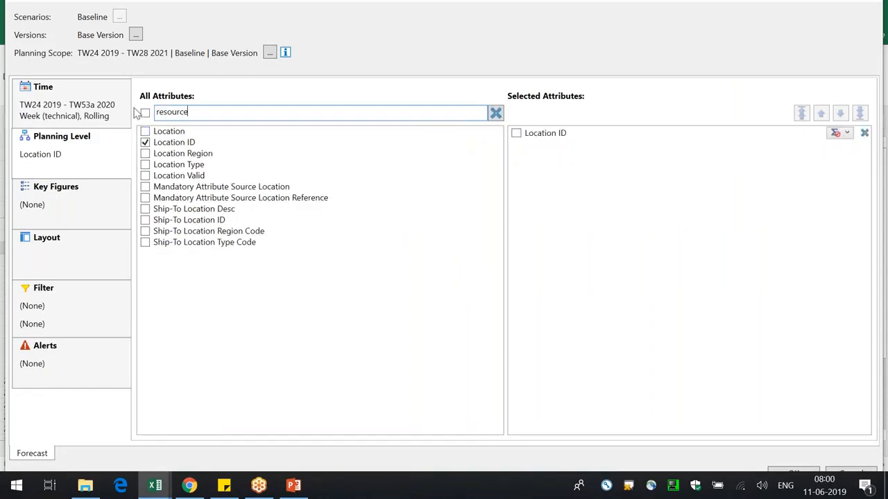
type("esource")
left_click(188, 164)
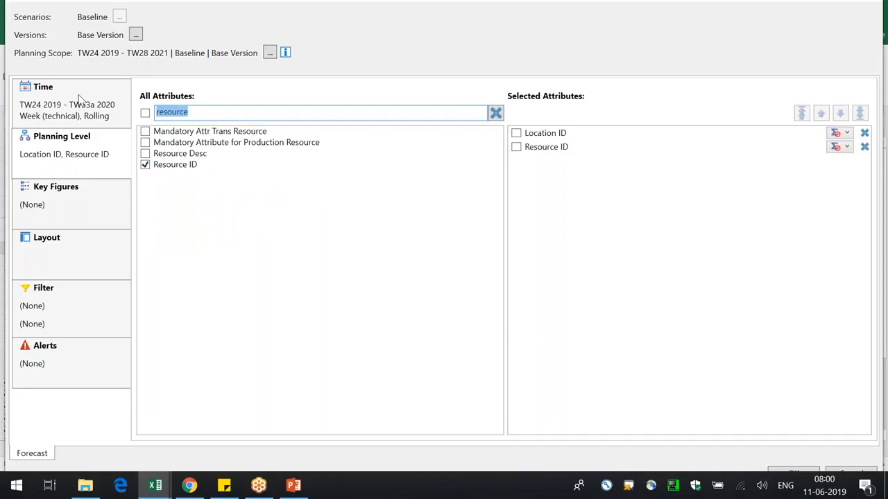
type("main")
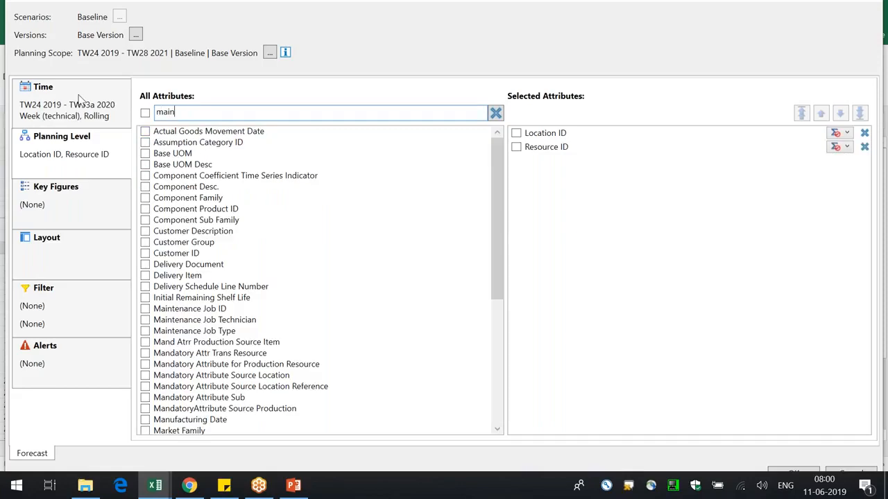
left_click(212, 143)
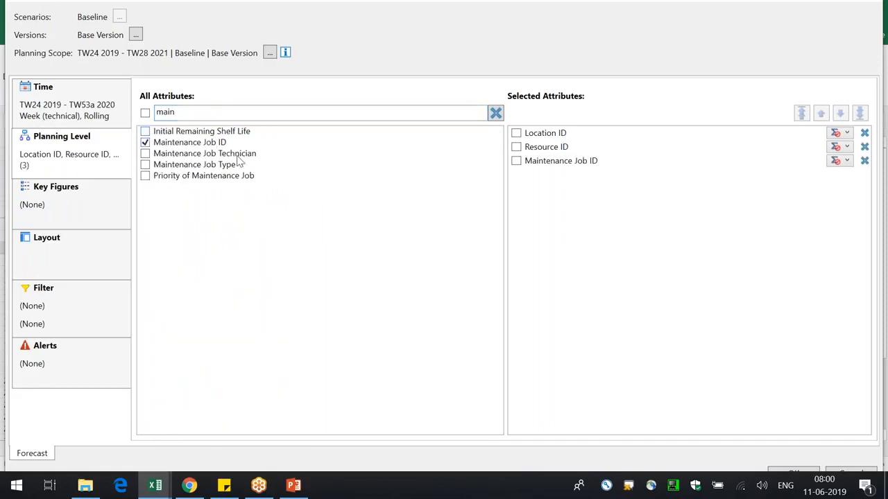
- Add the key figures Standard Available Capacity, Job Duration and Start Period, and move Start Period above Job Duration
left_click(70, 211)
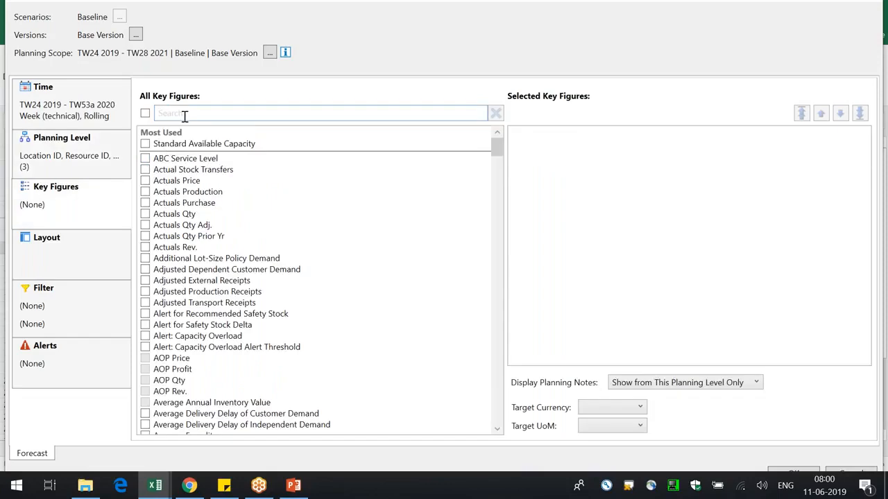
left_click(204, 145)
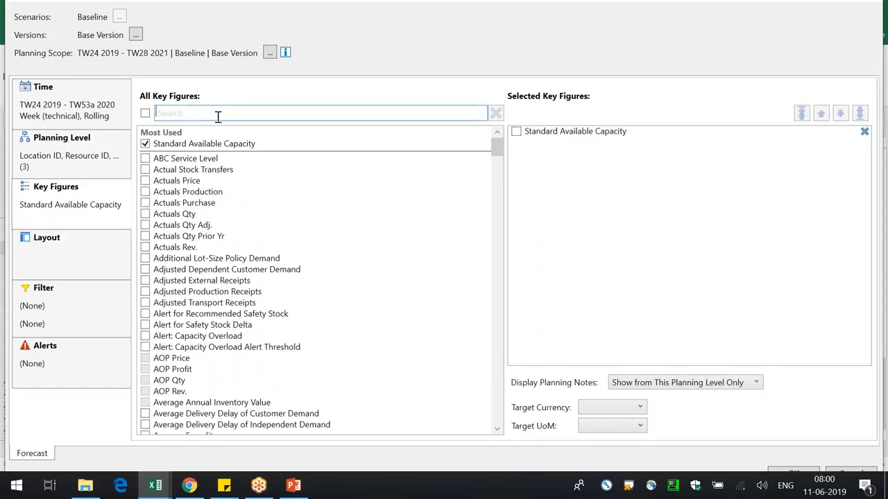
type("job")
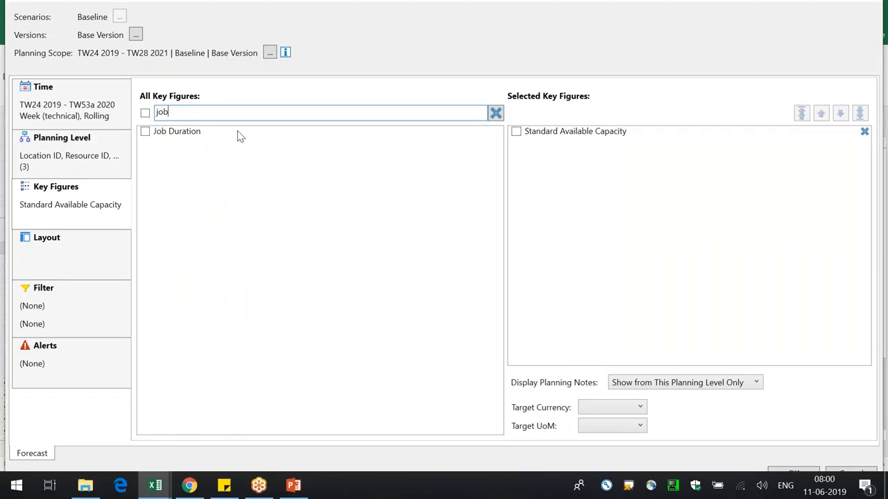
left_click(184, 135)
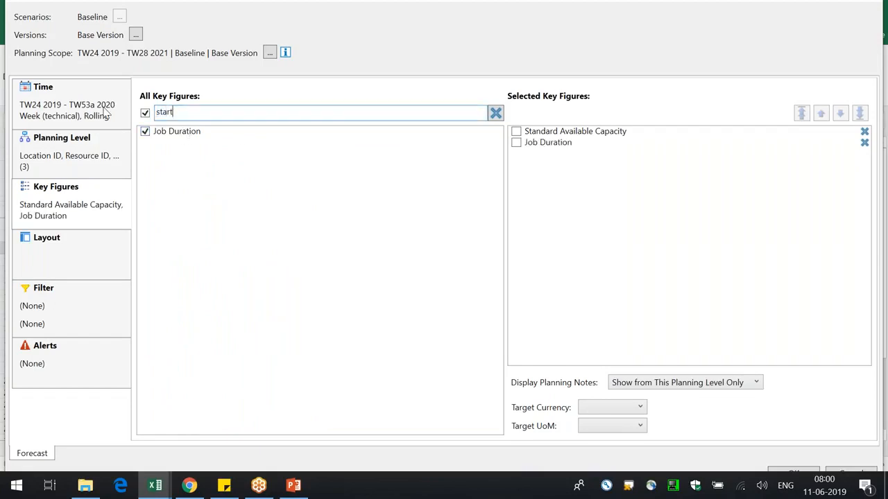
left_click(184, 143)
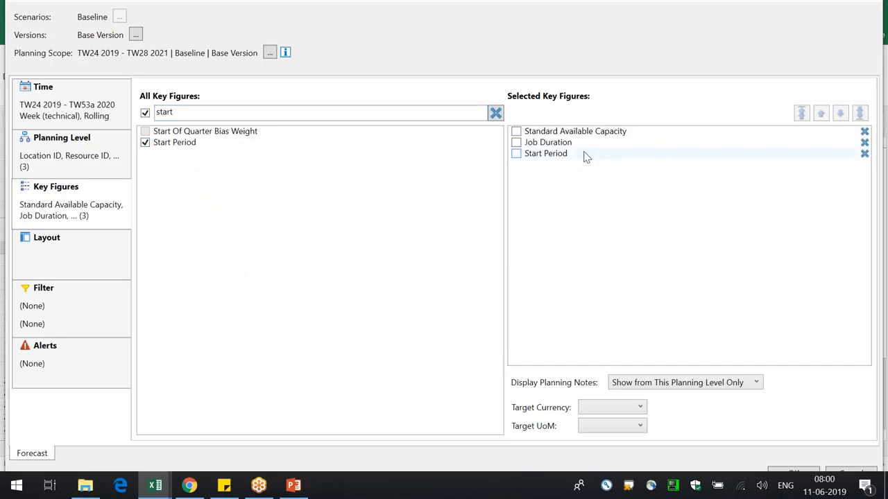
left_click(821, 112)
- Add the key figures Consumed Capacity and Final Available Capacity, and apply the changed planning view
double_click(174, 112)
type("co")
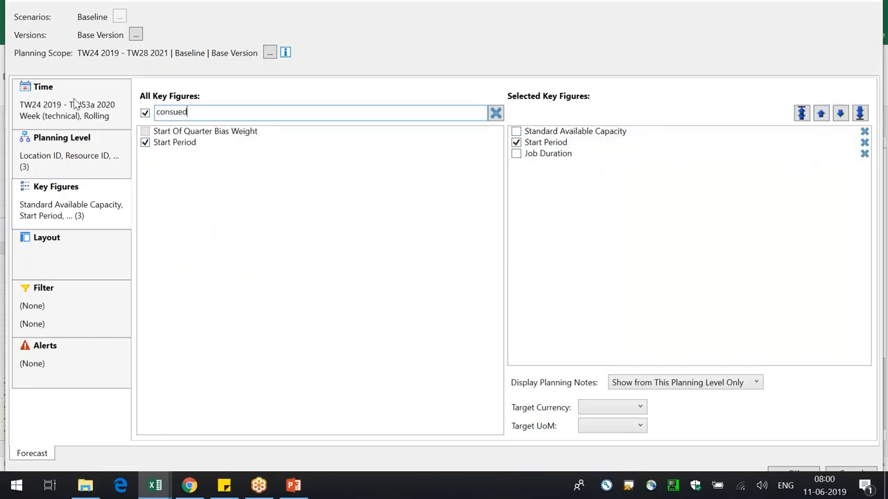
type("nsued")
key("BackSpace")
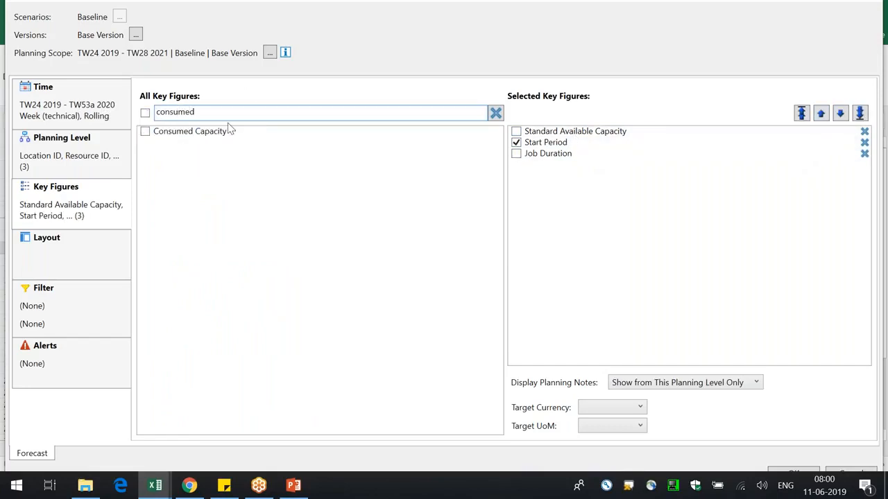
left_click(221, 136)
type("final av")
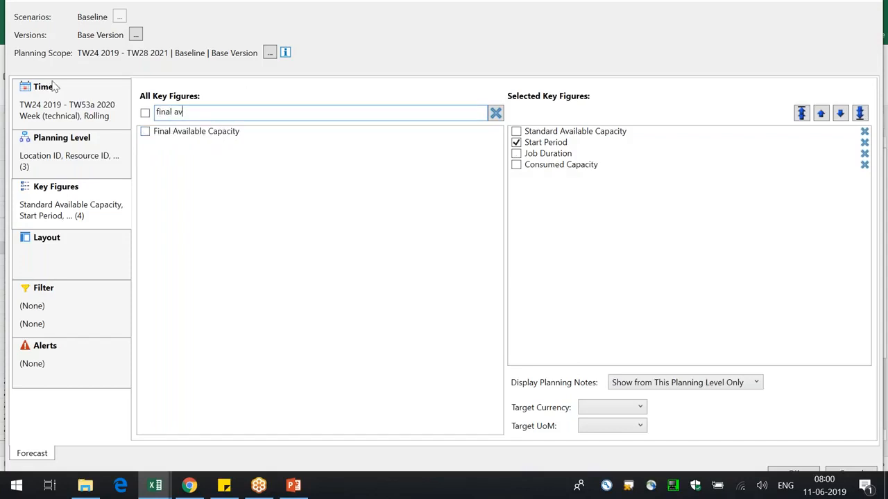
left_click(197, 132)
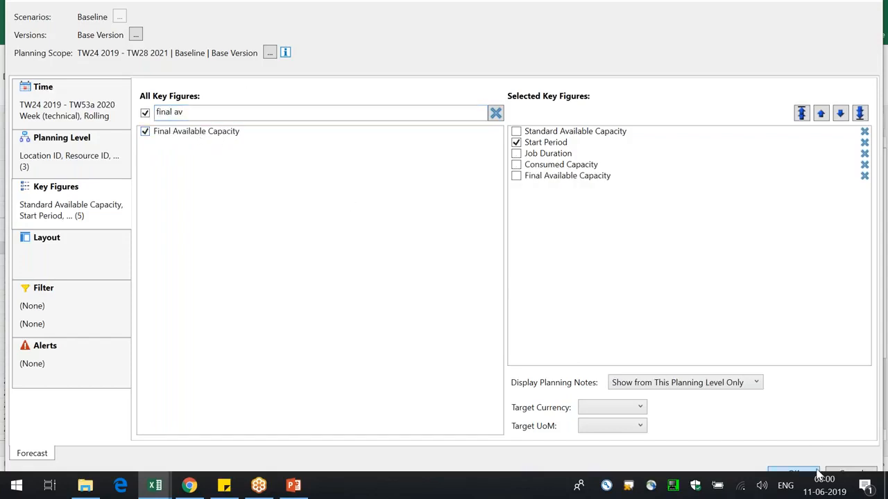
left_click(794, 473)
left_click(511, 276)
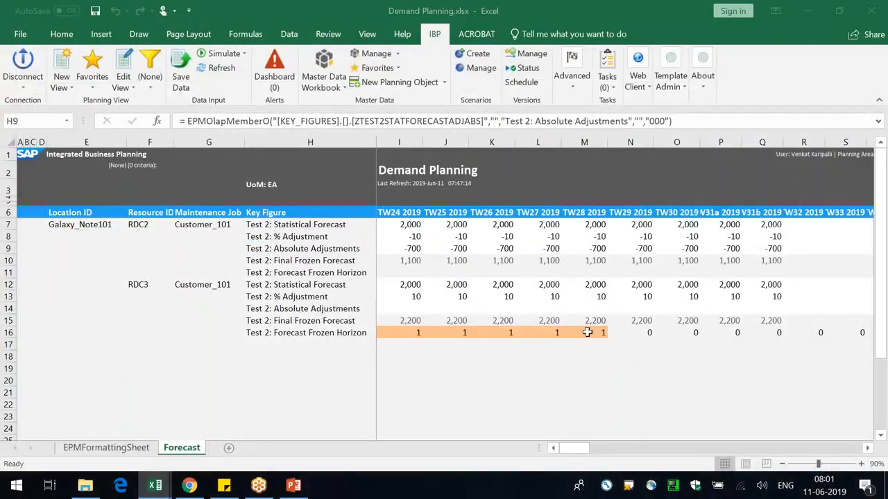
- Adjust the widths of the Location ID, Resource ID and Maintenance Job ID columns so their entries are fully readable
double_click(248, 141)
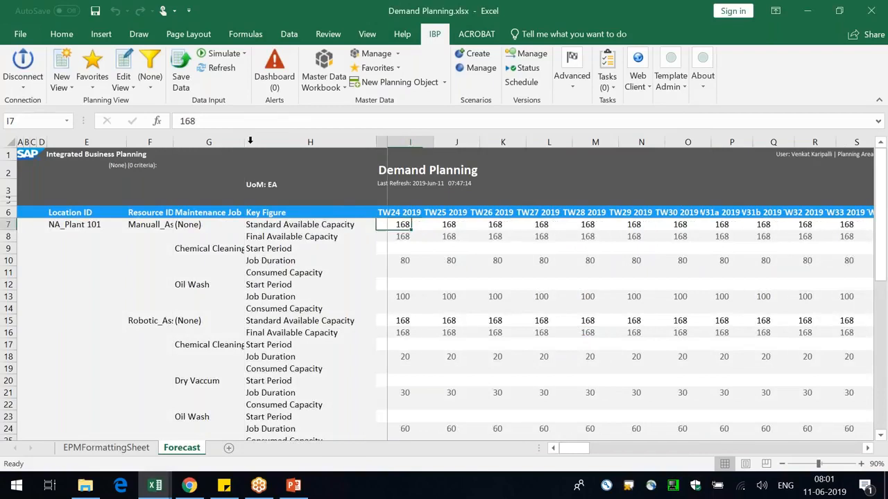
double_click(172, 141)
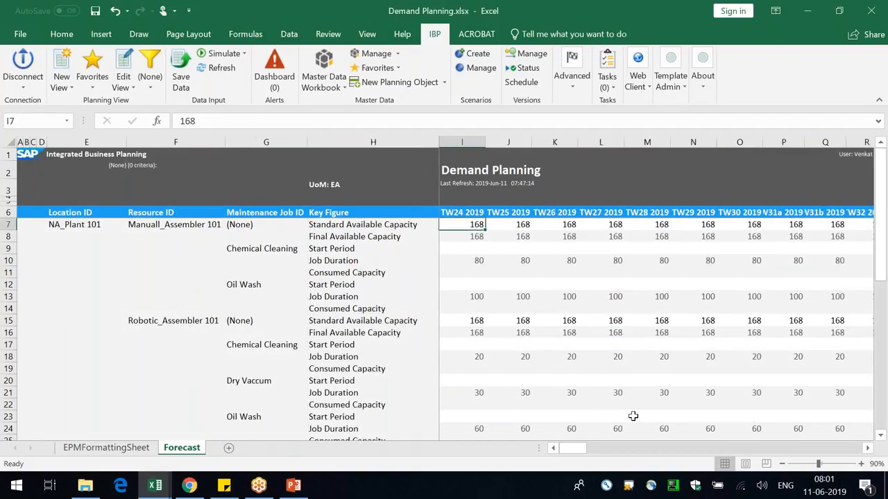
left_click_drag(127, 141, 118, 142)
left_click_drag(218, 142, 226, 142)
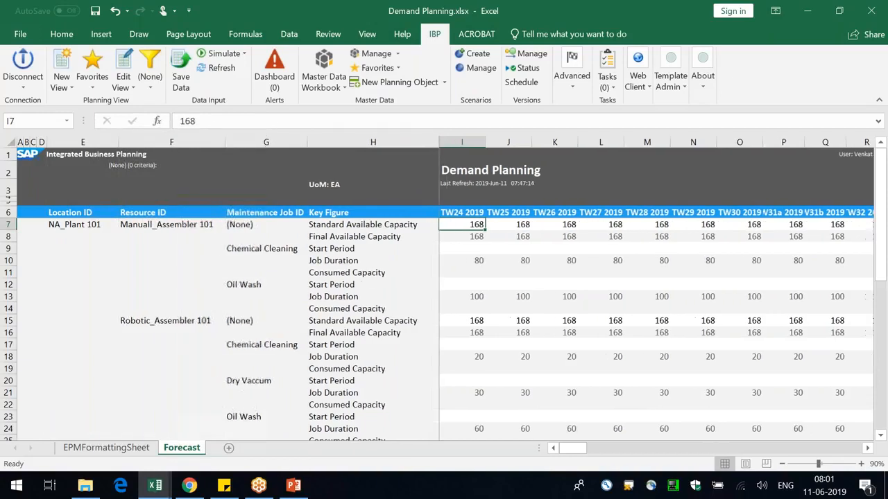
left_click(347, 309)
left_click_drag(308, 142, 318, 142)
left_click(627, 333)
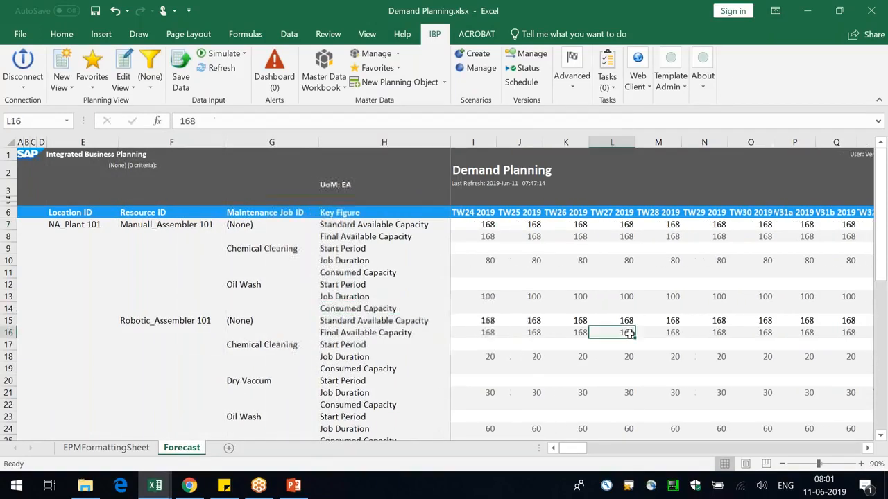
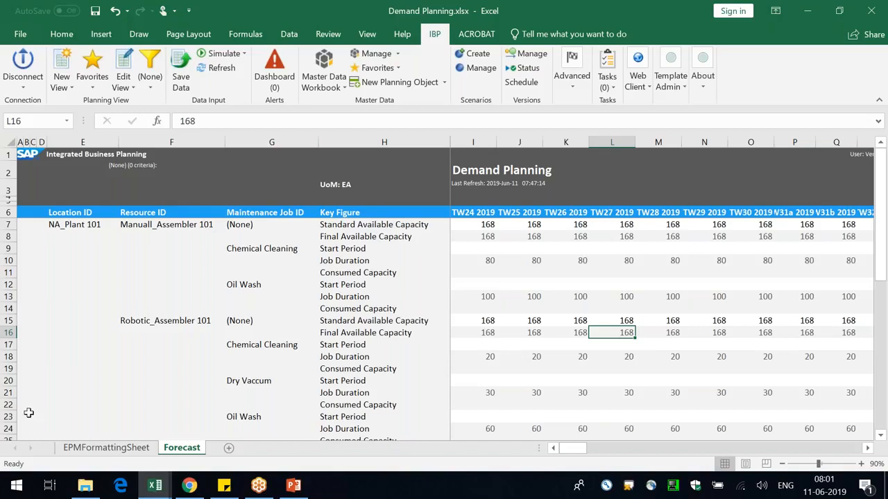
- On EPMFormattingSheet, add the key figure member ZMJOBAVAILABLECAPACITY as a new formatting row, choosing it from the members displayed by ID
left_click(101, 449)
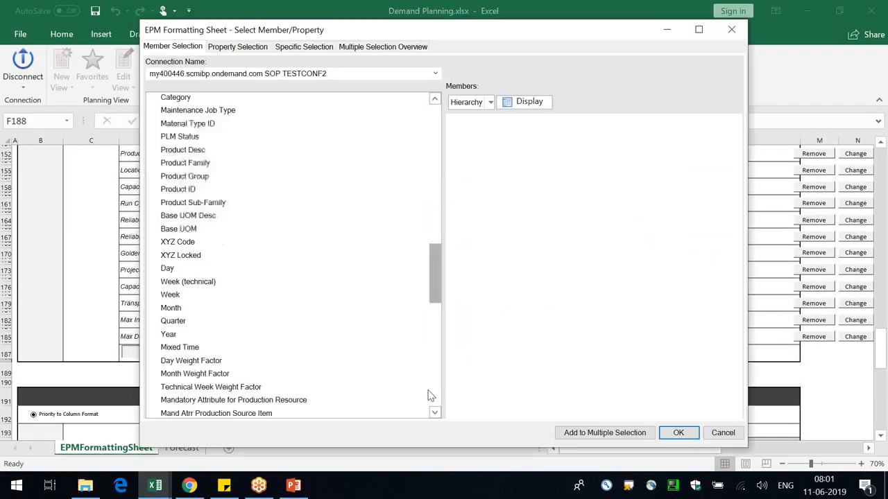
scroll(429, 399, "down", 15)
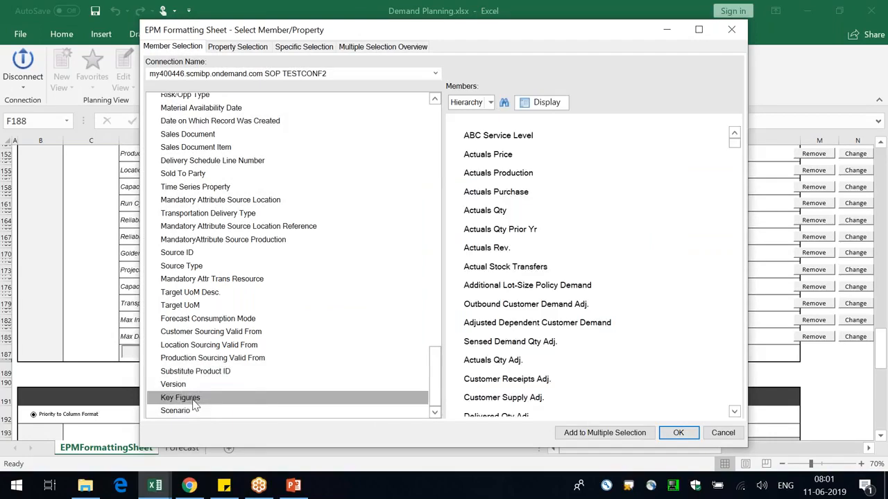
left_click(537, 102)
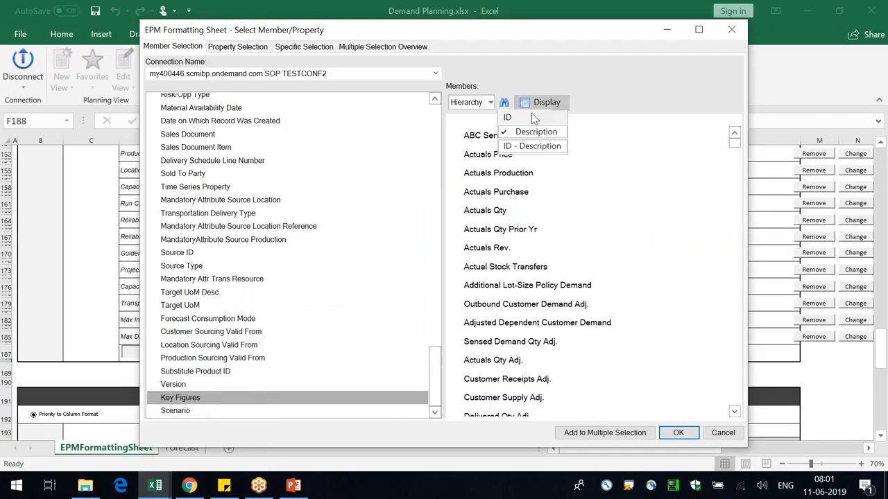
left_click(517, 118)
left_click_drag(735, 147, 733, 401)
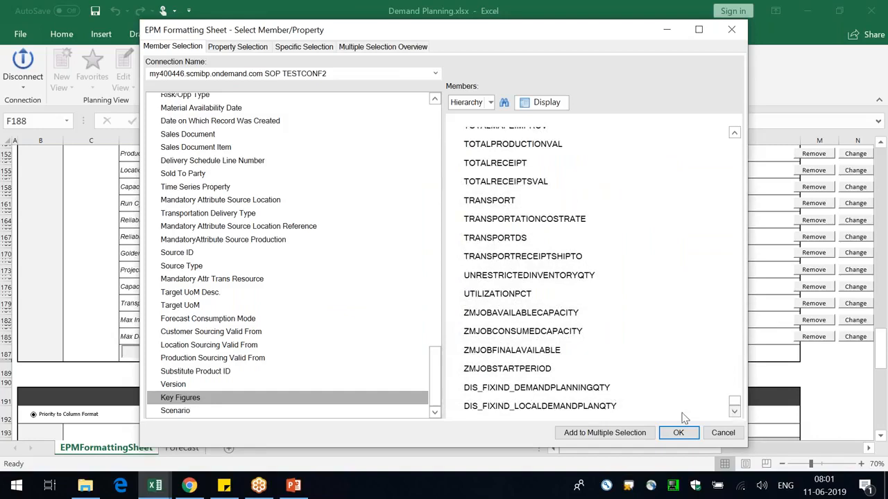
left_click(516, 315)
left_click(674, 433)
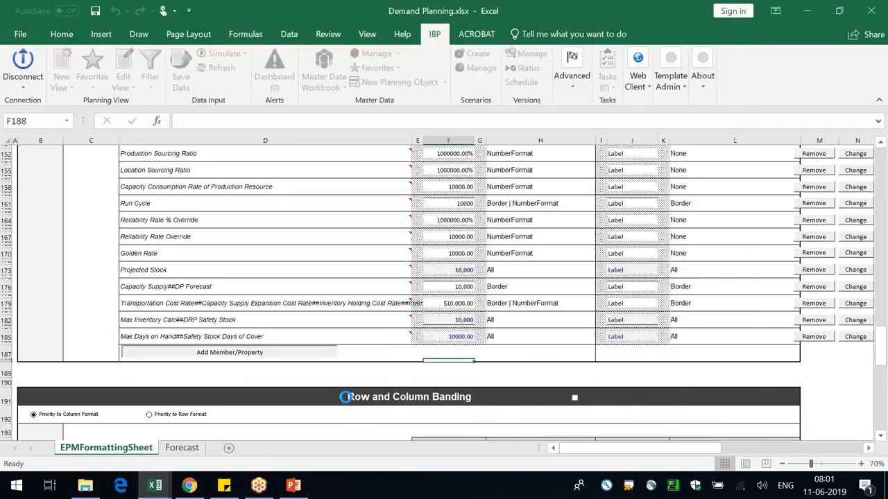
left_click(471, 348)
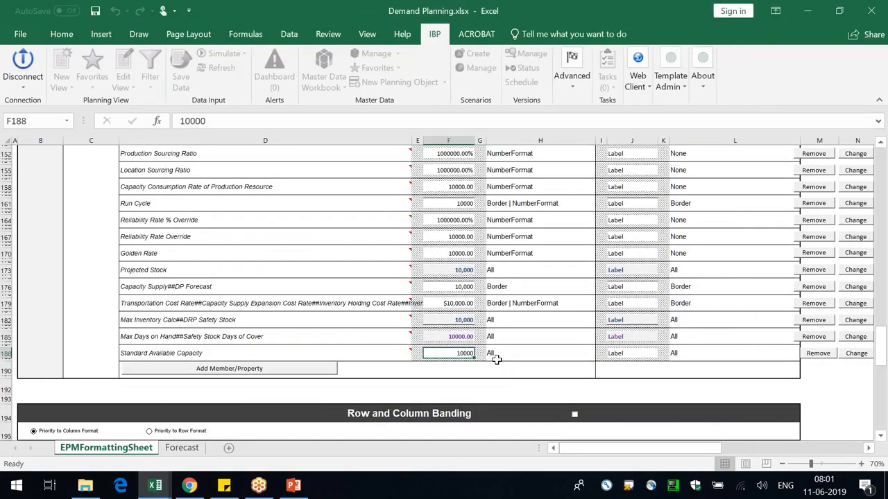
left_click(61, 34)
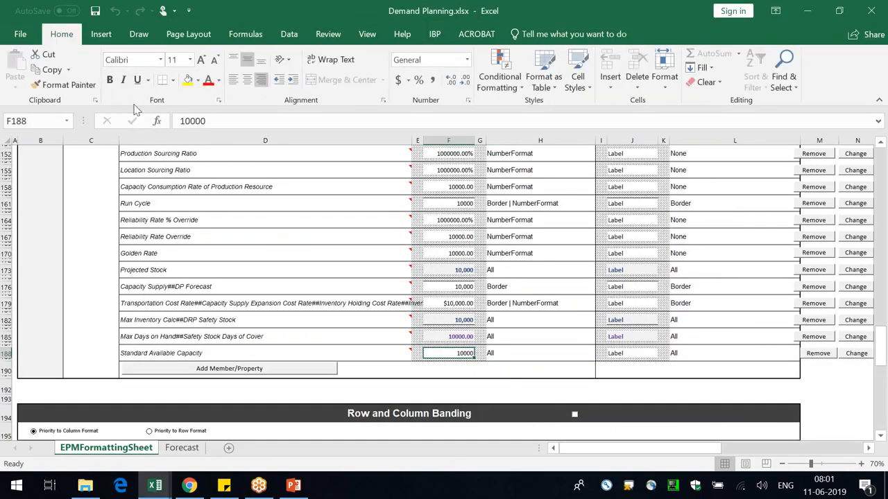
left_click(161, 60)
left_click(144, 107)
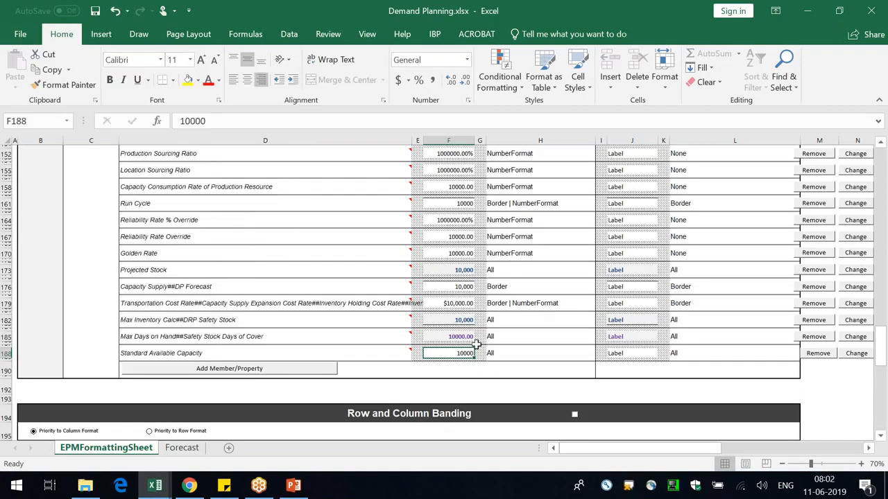
right_click(457, 355)
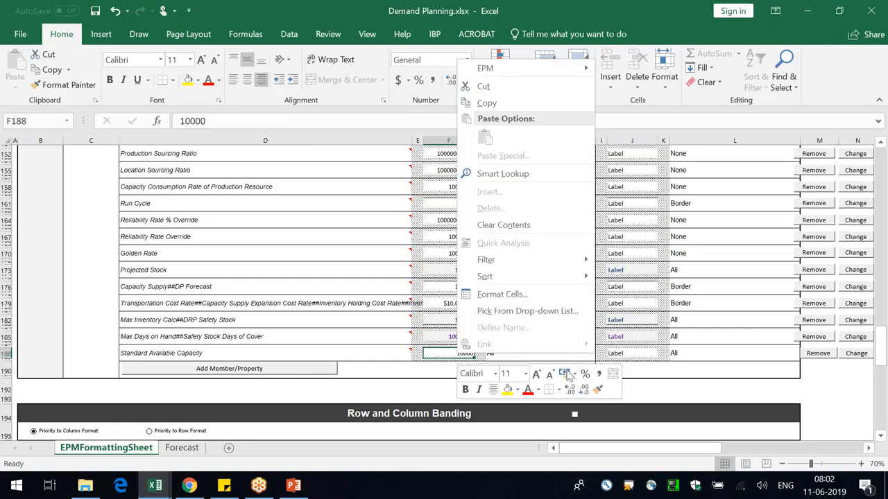
left_click(559, 390)
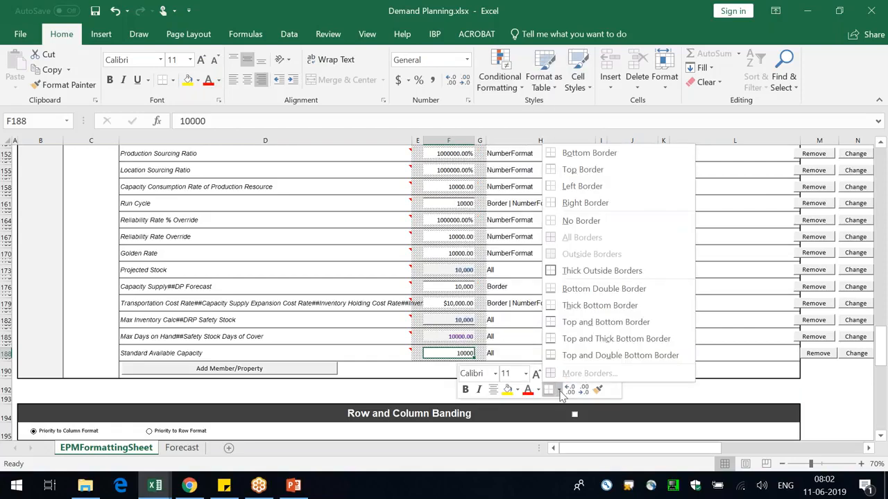
left_click(452, 357)
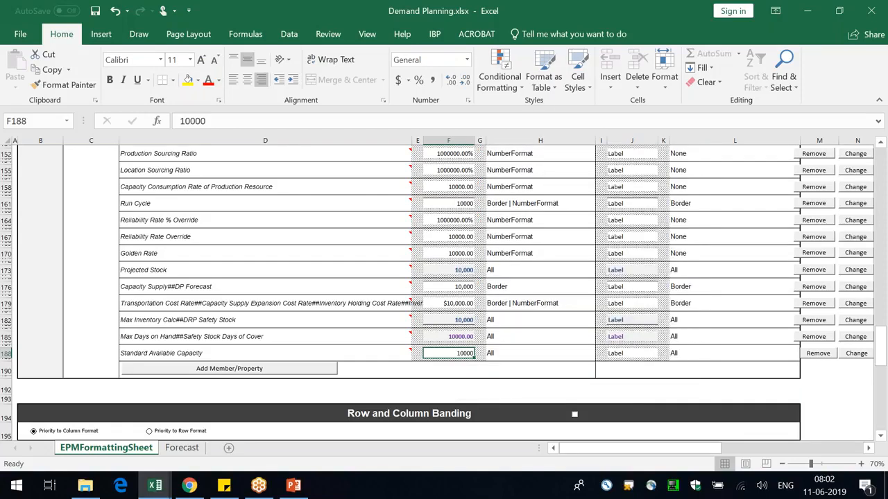
- Apply a thick top border to the data format cell of the Standard Available Capacity row
right_click(450, 353)
left_click(516, 290)
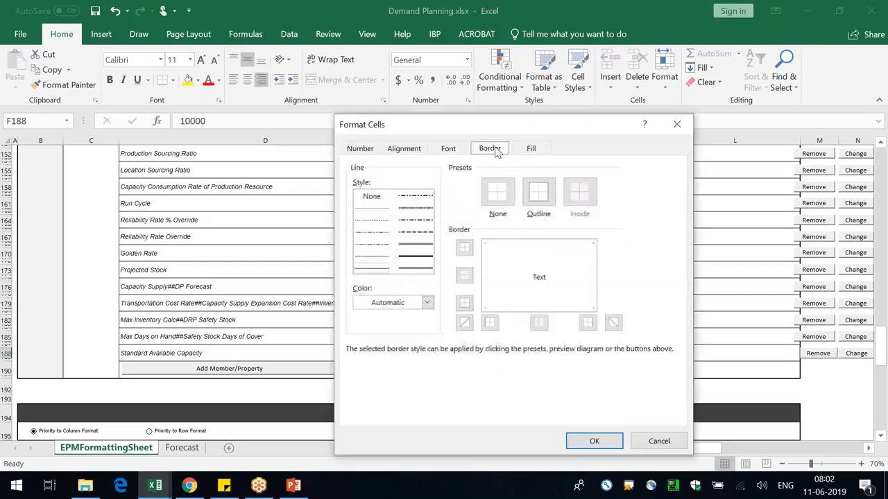
left_click(423, 256)
left_click(464, 246)
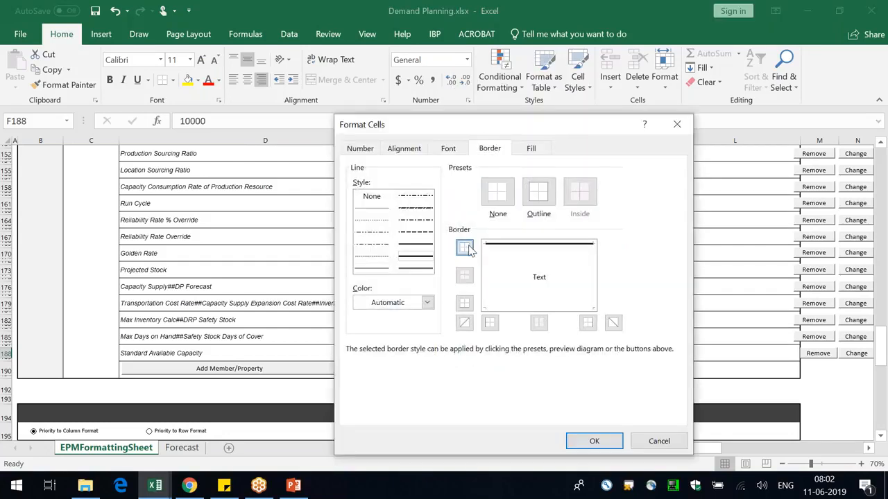
left_click(594, 441)
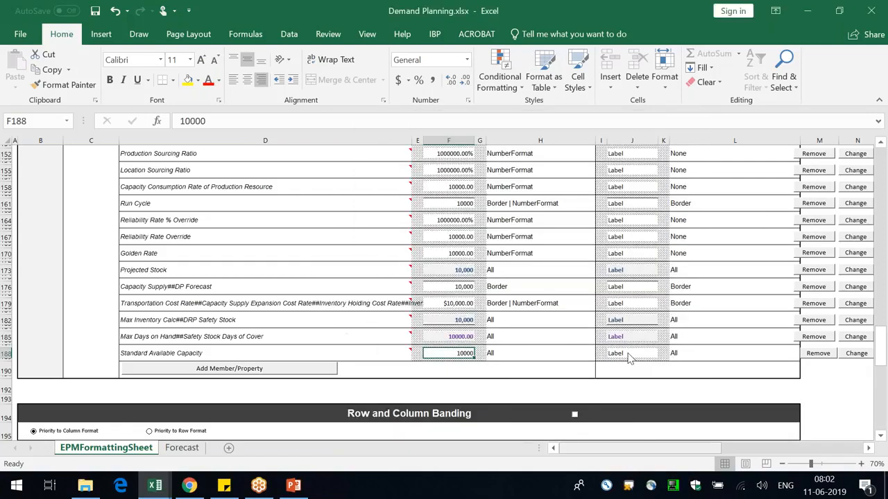
- Apply the same thick top border to the label format cell of the Standard Available Capacity row
left_click(631, 355)
right_click(626, 353)
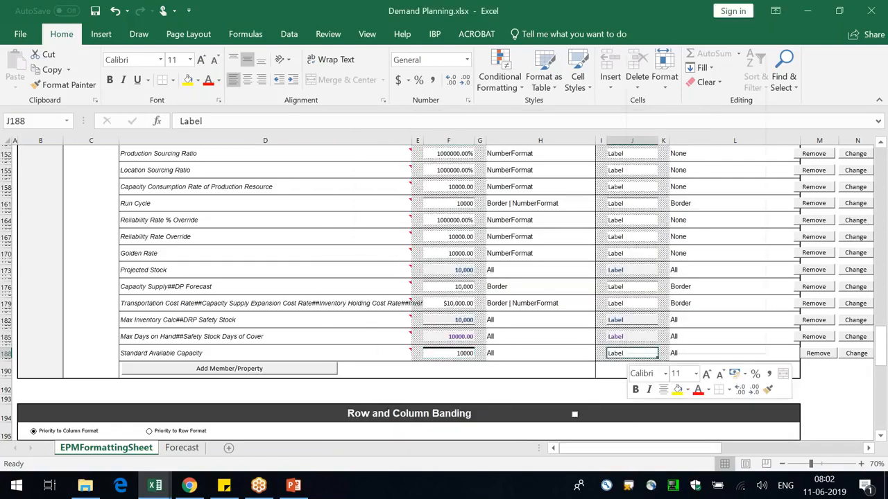
left_click(684, 298)
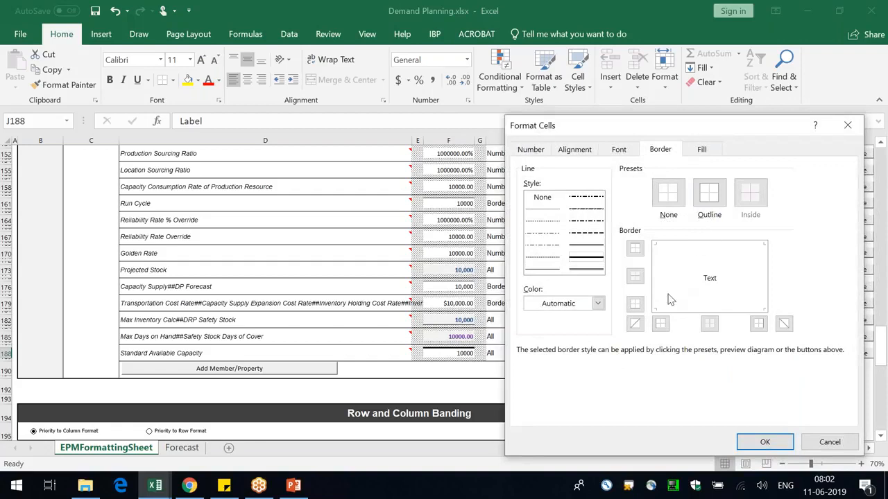
left_click(635, 248)
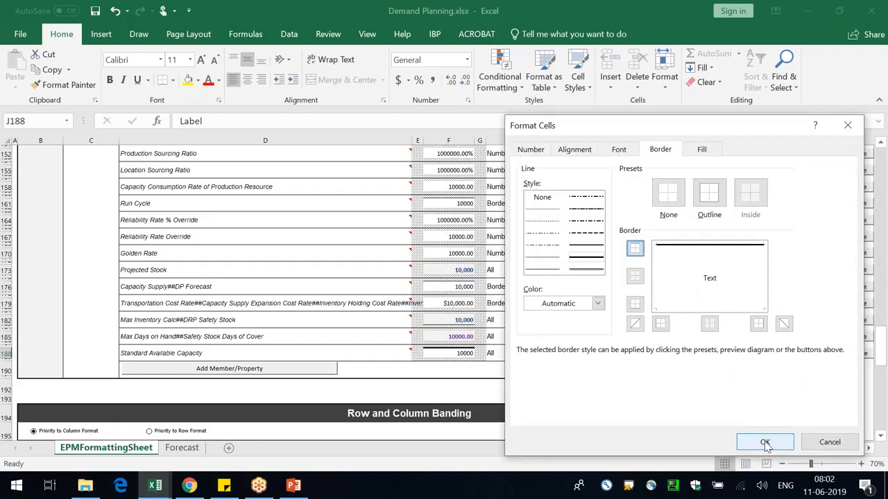
left_click(765, 441)
- Refresh the planning view on the Forecast sheet and check the separator lines between the resources
left_click(179, 448)
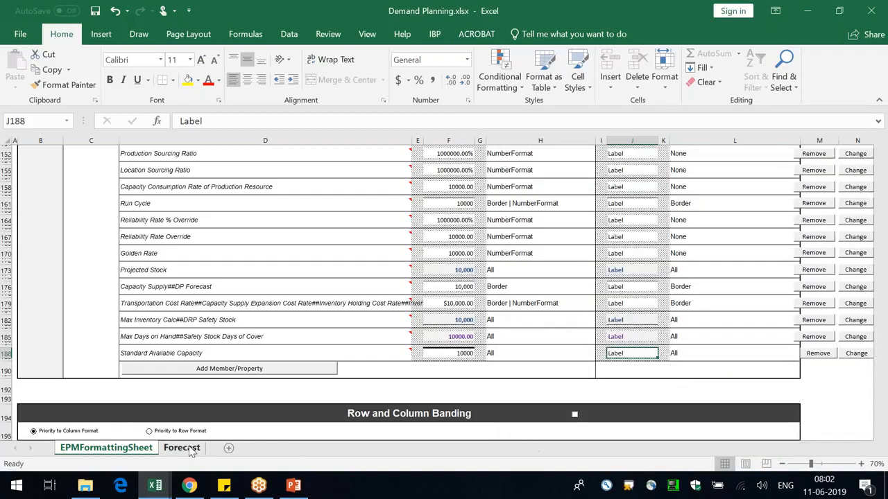
left_click(435, 34)
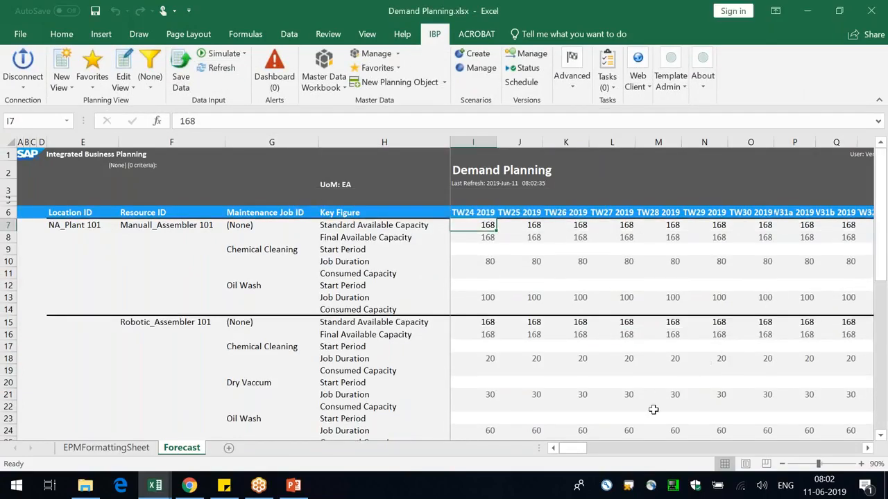
scroll(653, 410, "down", 1)
scroll(653, 410, "down", 4)
scroll(654, 410, "up", 5)
left_click(546, 241)
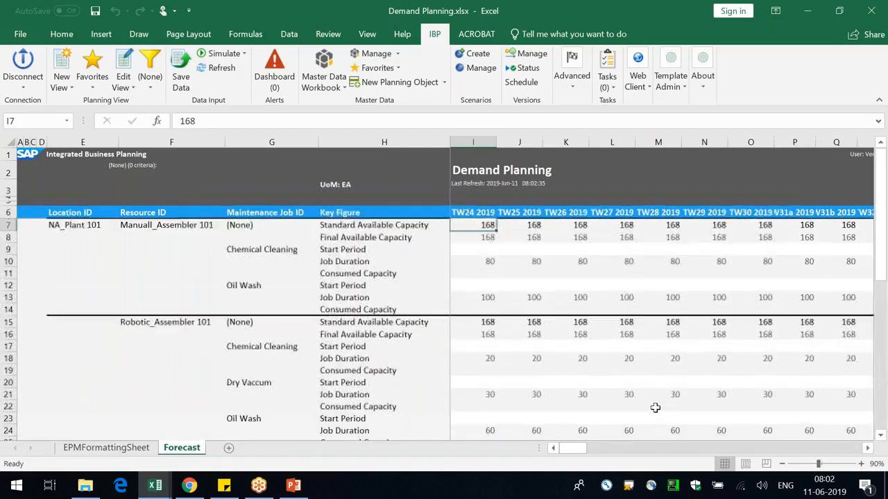
- On EPMFormattingSheet, change the top border of the Standard Available Capacity data format cell to a thin dashed line
left_click(107, 447)
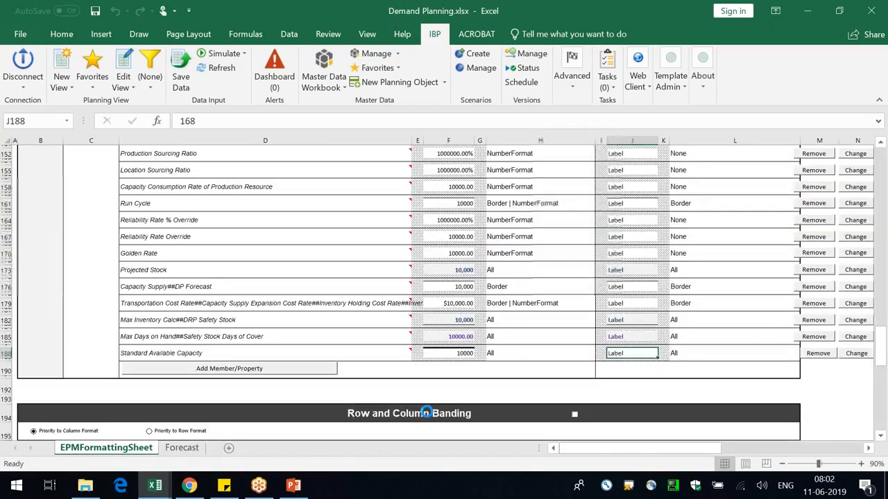
left_click(454, 354)
right_click(454, 355)
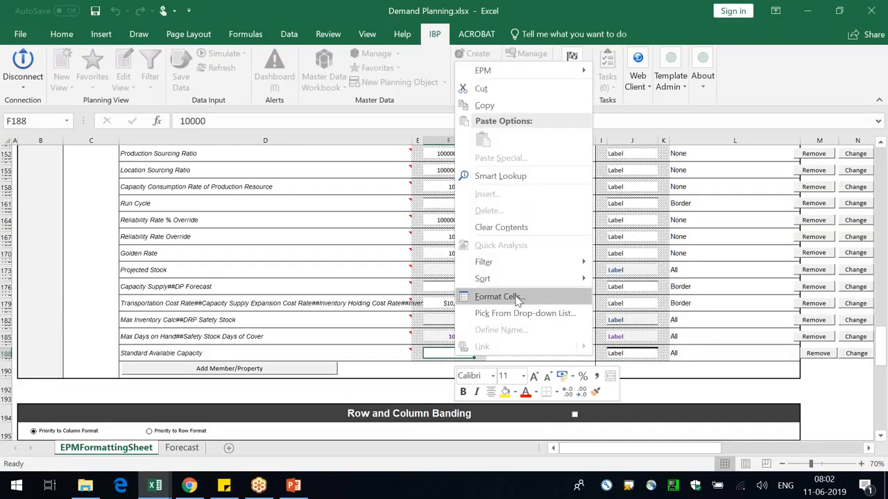
left_click(519, 296)
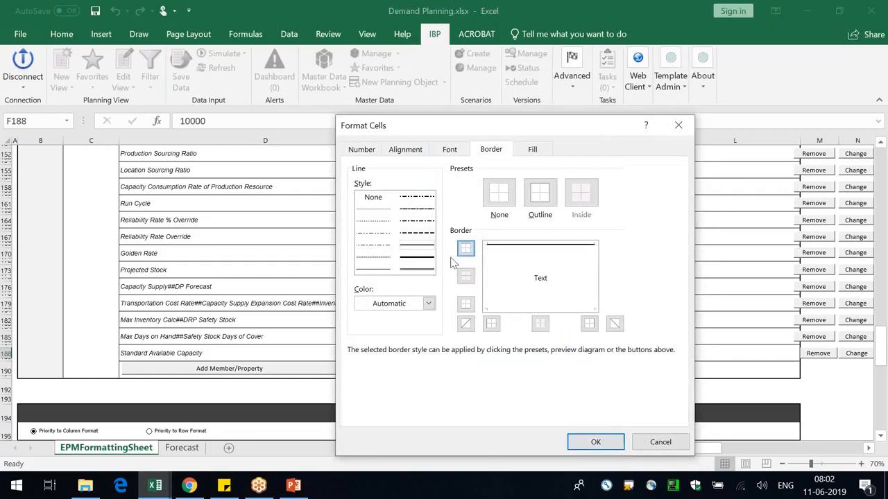
left_click(467, 248)
left_click(379, 257)
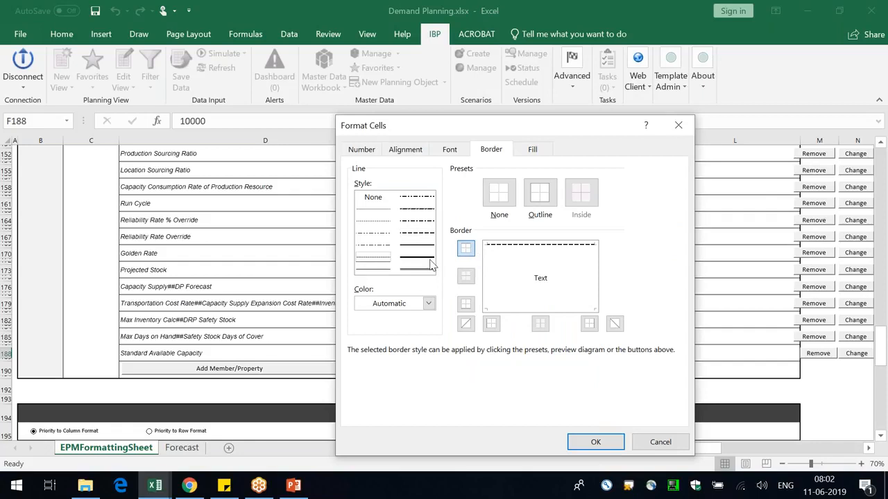
left_click(466, 249)
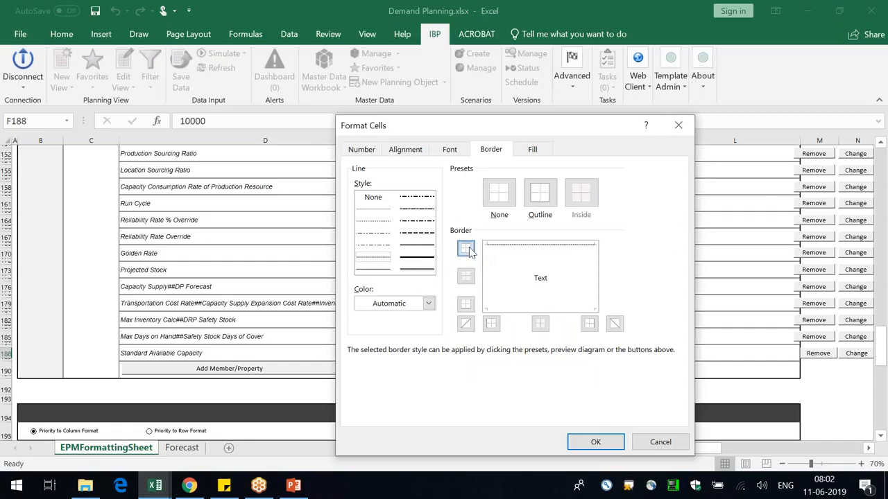
left_click(596, 441)
- Change the top border of the Standard Available Capacity label format cell to the same thin dashed line
left_click(625, 353)
right_click(625, 353)
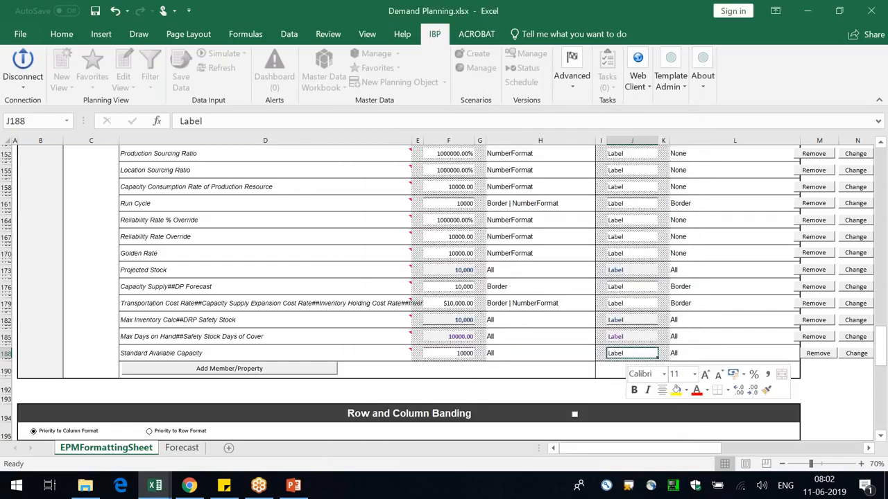
key("Escape")
key("ctrl+1")
left_click(515, 258)
left_click(607, 250)
left_click(741, 444)
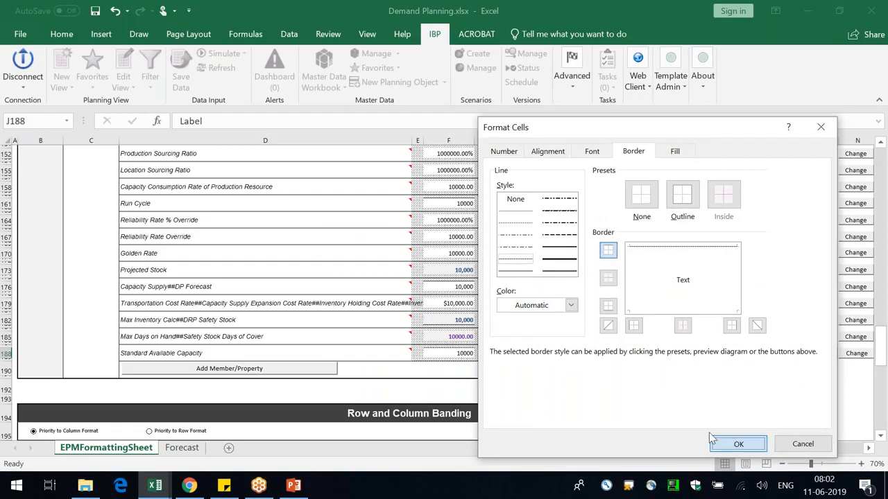
- Refresh the planning view on the Forecast sheet to apply the dashed separator lines
left_click(182, 448)
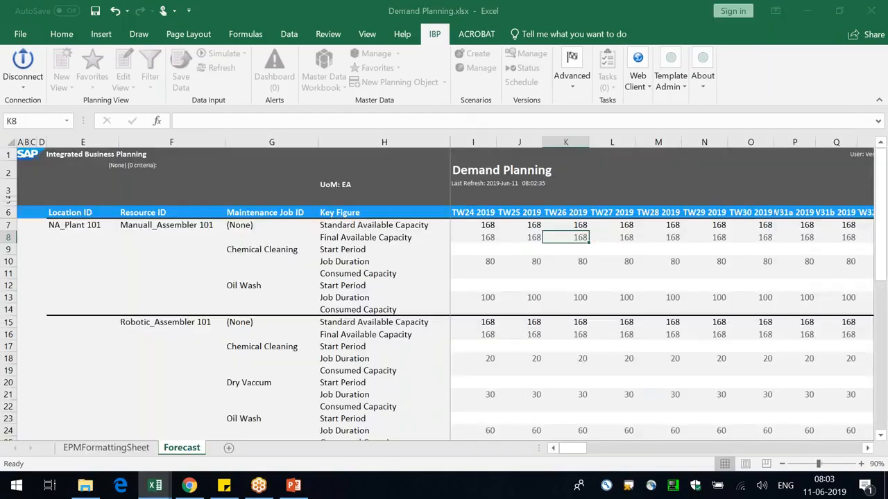
left_click(214, 71)
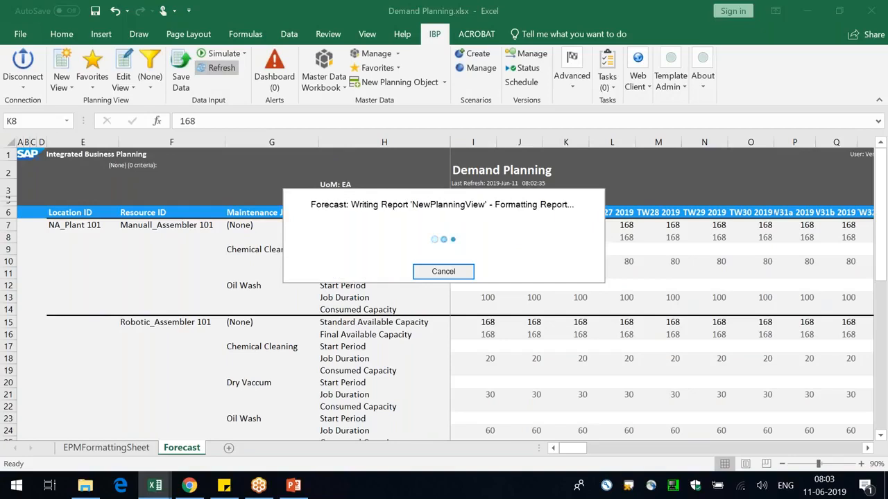
left_click(664, 380)
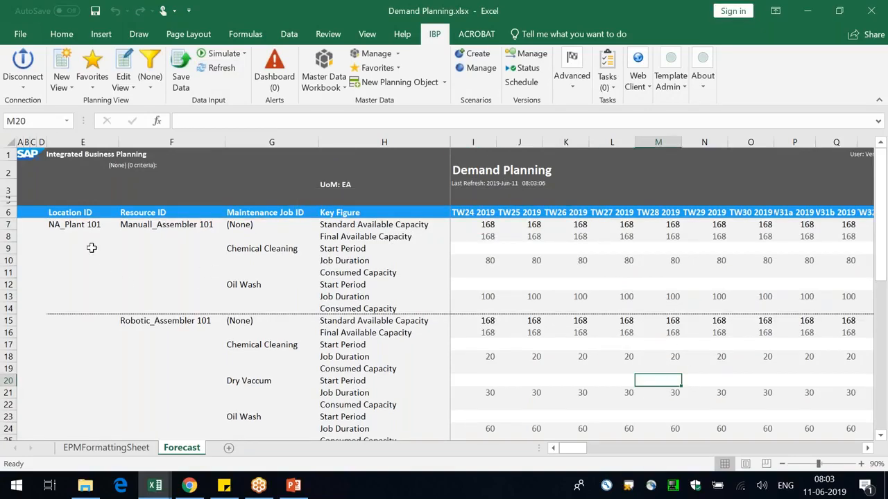
- Examine the maintenance jobs of Manuall_Assembler 101 and Robotic_Assembler 101, and their Standard and Final Available Capacity rows
left_click(68, 229)
left_click(169, 227)
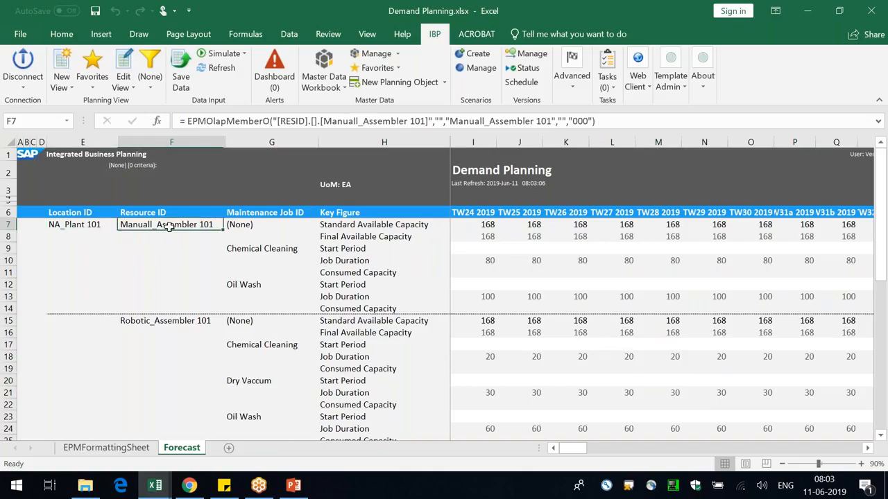
left_click(280, 249)
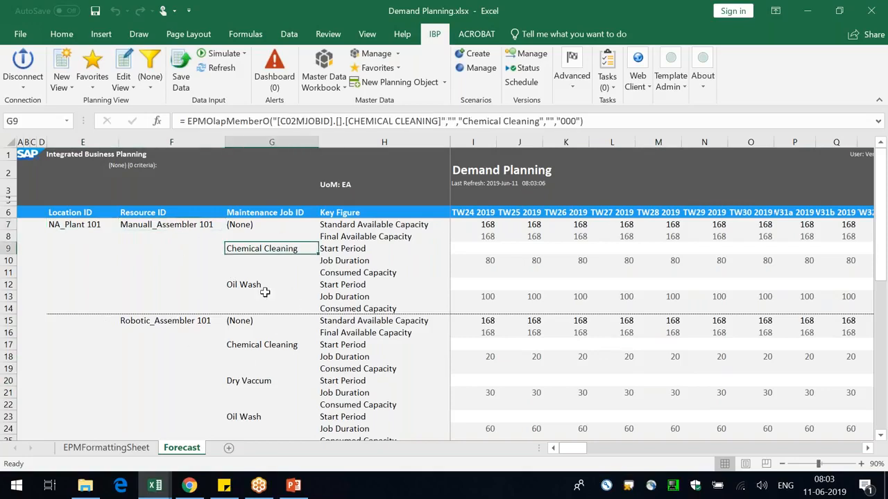
left_click(261, 285)
left_click_drag(273, 248, 292, 282)
scroll(292, 282, "down", 1)
left_click(159, 285)
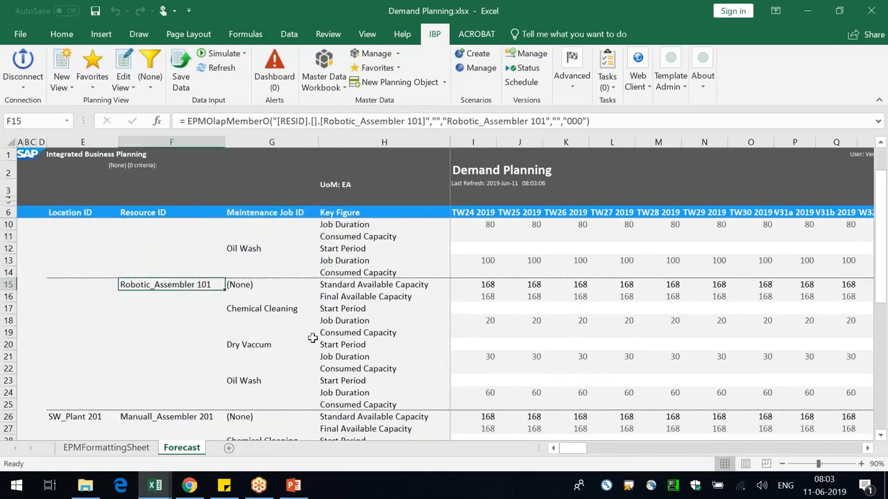
left_click(274, 310)
left_click(259, 356)
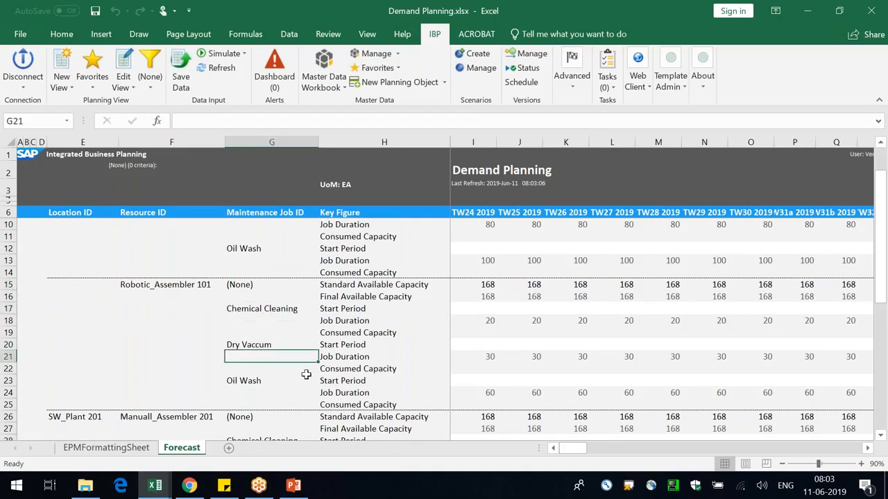
scroll(306, 375, "up", 1)
left_click(388, 226)
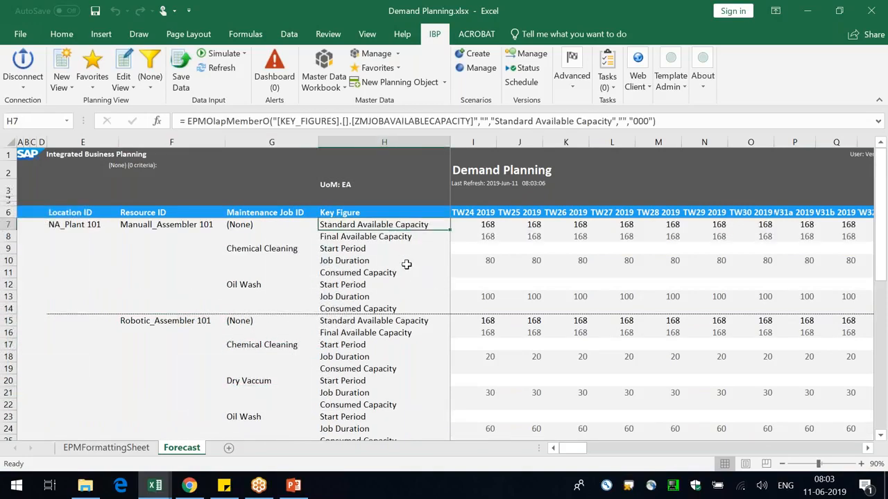
left_click_drag(485, 224, 533, 238)
left_click(413, 237)
left_click_drag(472, 238, 531, 238)
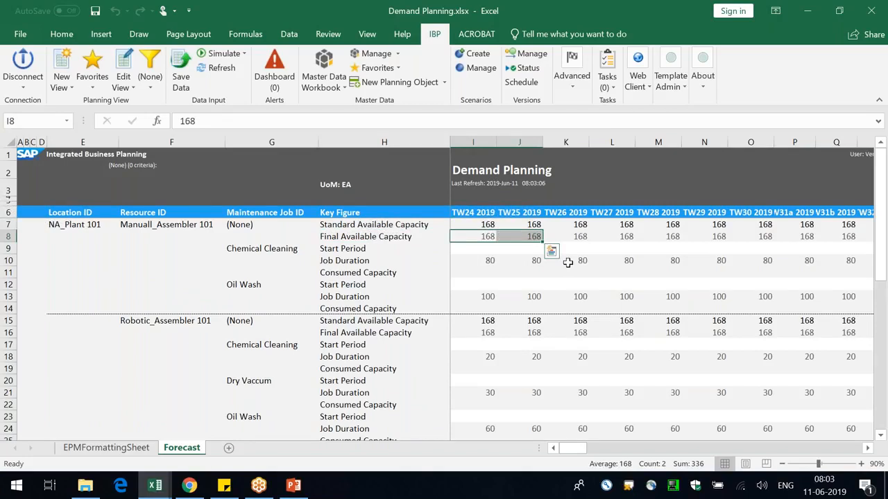
left_click(627, 298)
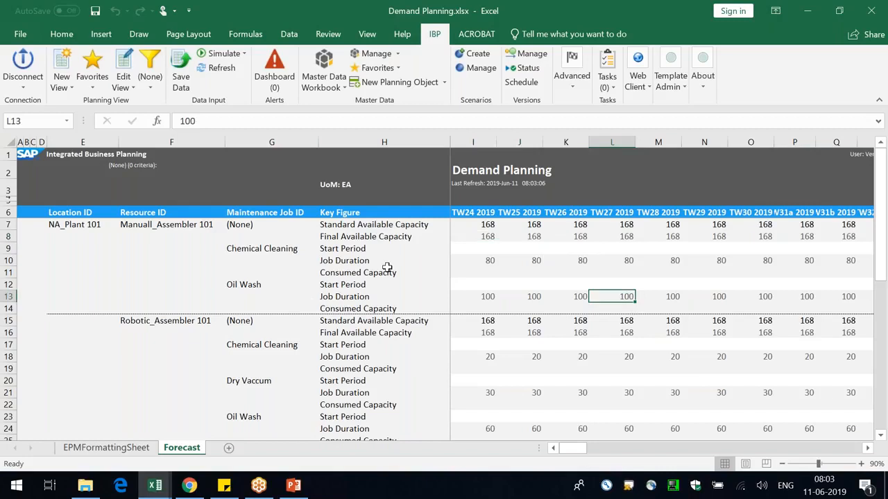
- Set Start Period to 1 in TW25 2019 for the Chemical Cleaning and Oil Wash jobs of Manuall_Assembler 101
left_click(514, 246)
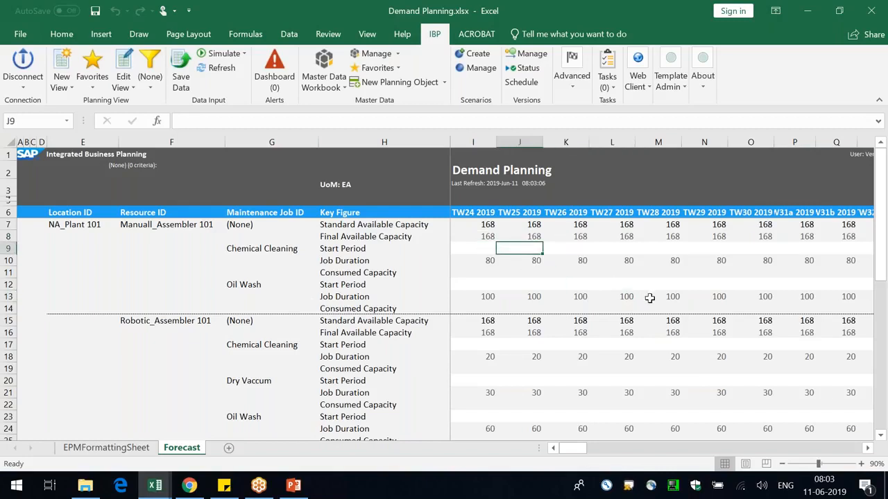
type("1")
key("Return")
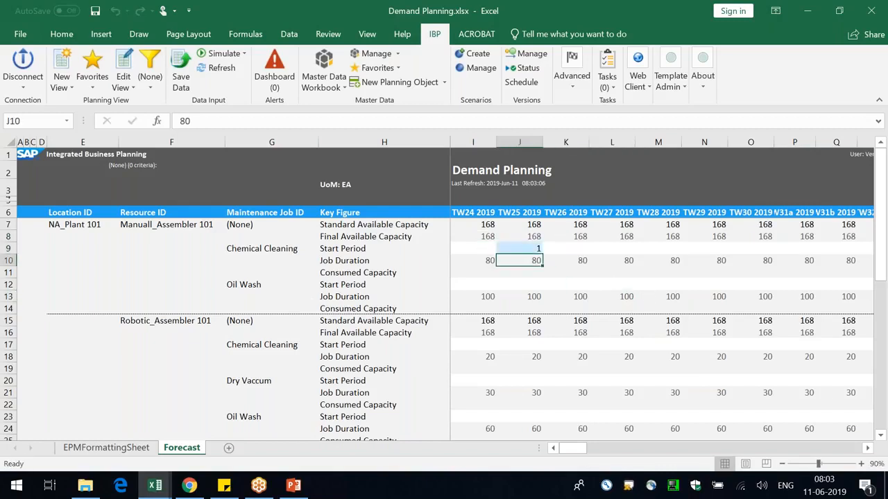
key("Down")
key("Down")
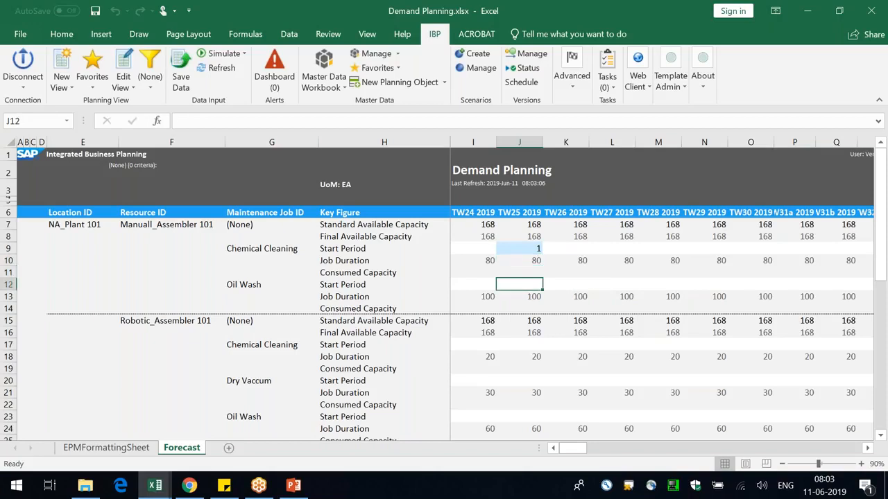
type("1")
key("Return")
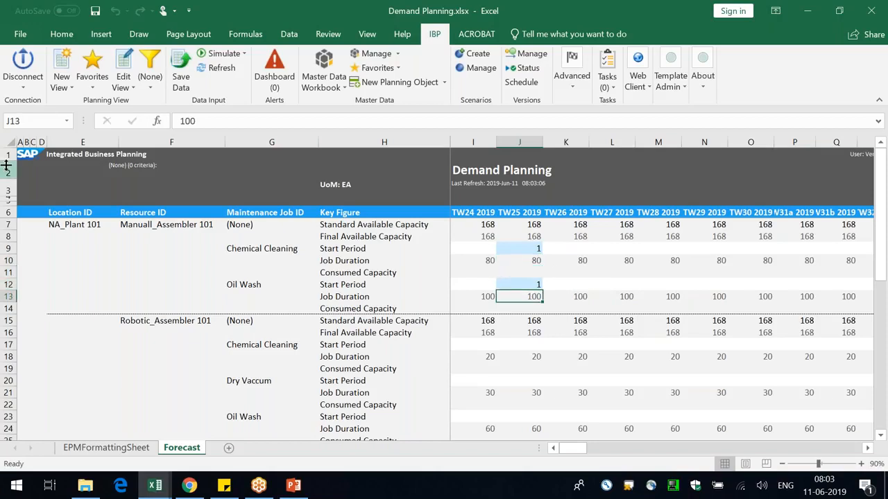
- Save the two Start Period entries of Manuall_Assembler 101 without a reason code or comment
left_click(178, 89)
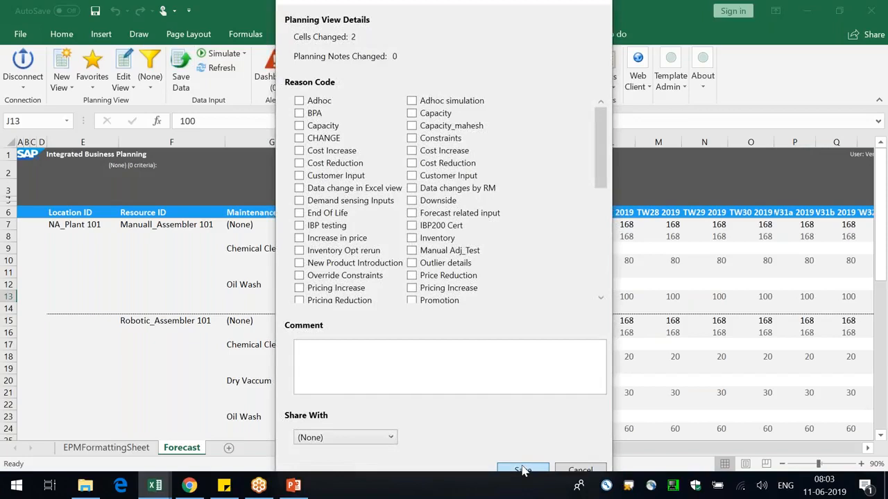
left_click(521, 467)
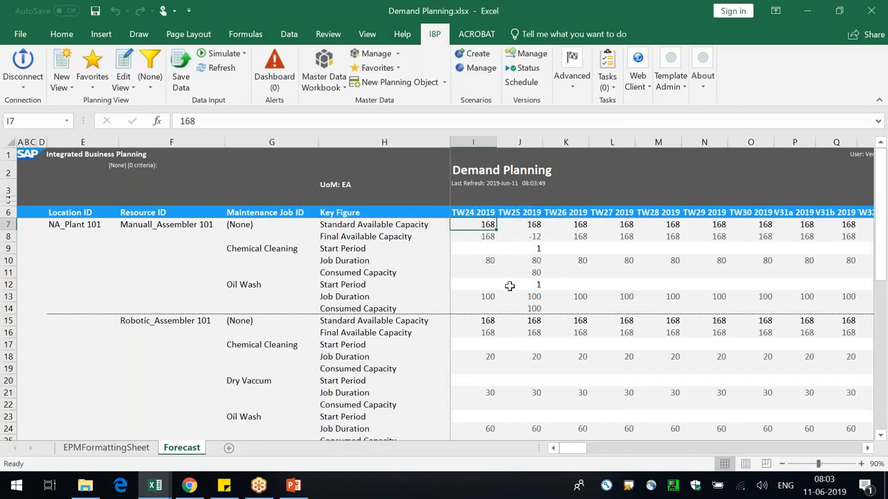
- Examine the TW25 2019 Final Available Capacity of Manuall_Assembler 101 against the start period, duration and consumed capacity of both jobs
left_click(419, 236)
left_click(525, 237)
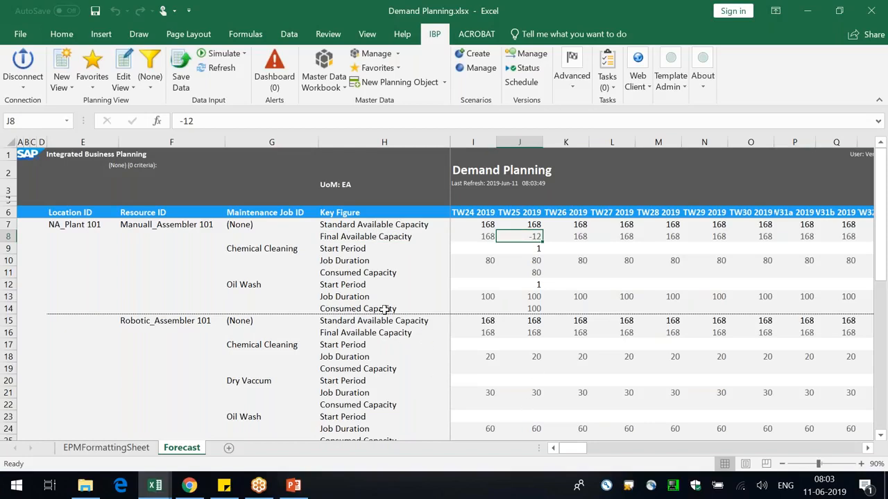
left_click(530, 250)
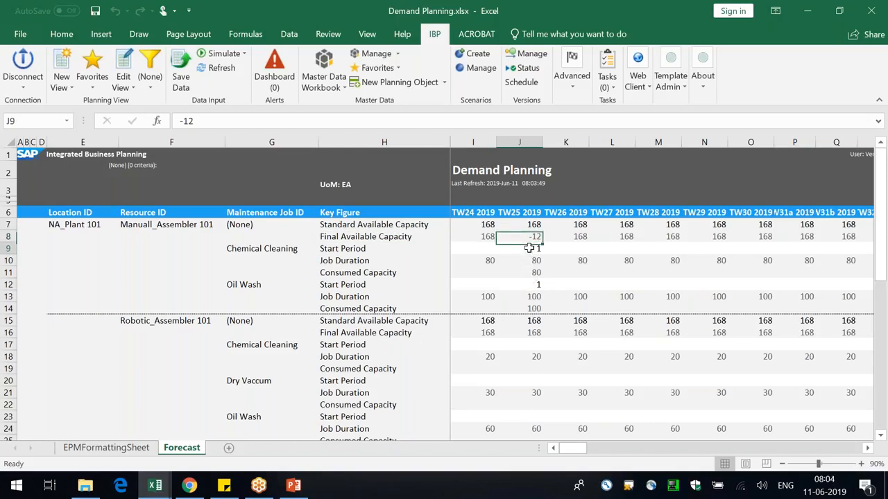
left_click(355, 249)
left_click(536, 251)
left_click(533, 262)
left_click(357, 260)
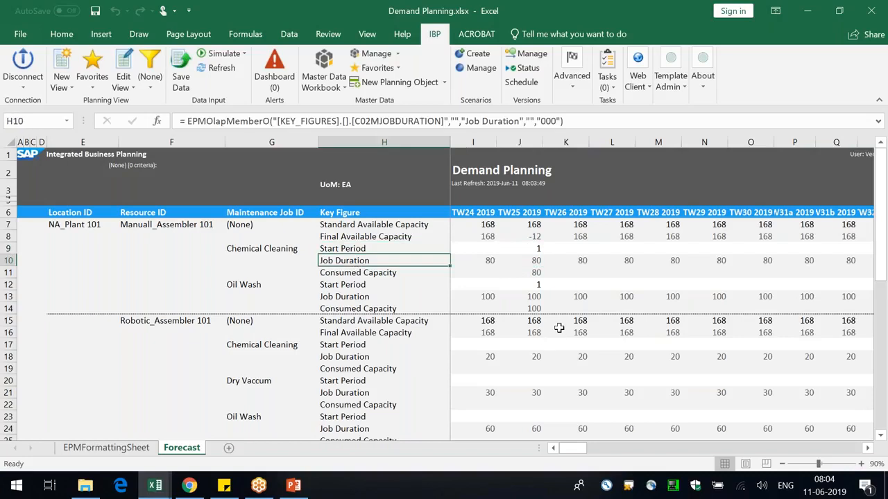
left_click(538, 286)
left_click(268, 285)
left_click(530, 293)
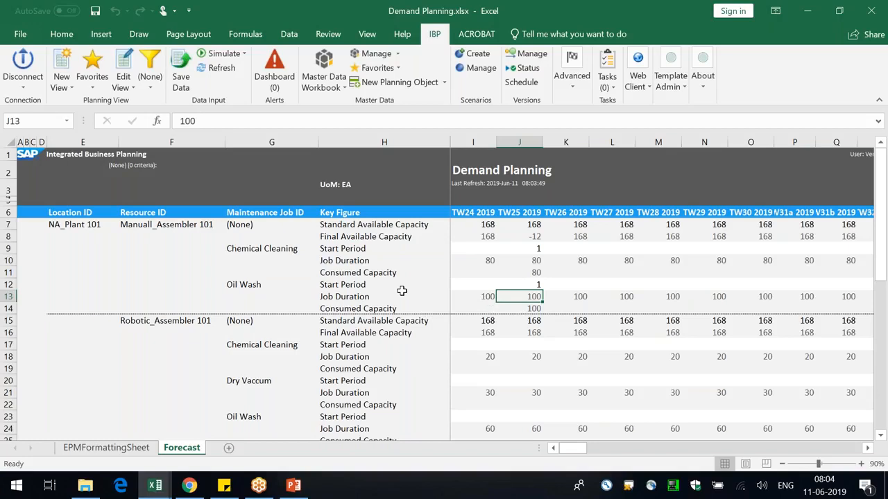
left_click(385, 273)
left_click(534, 270)
left_click(379, 308)
left_click(533, 308)
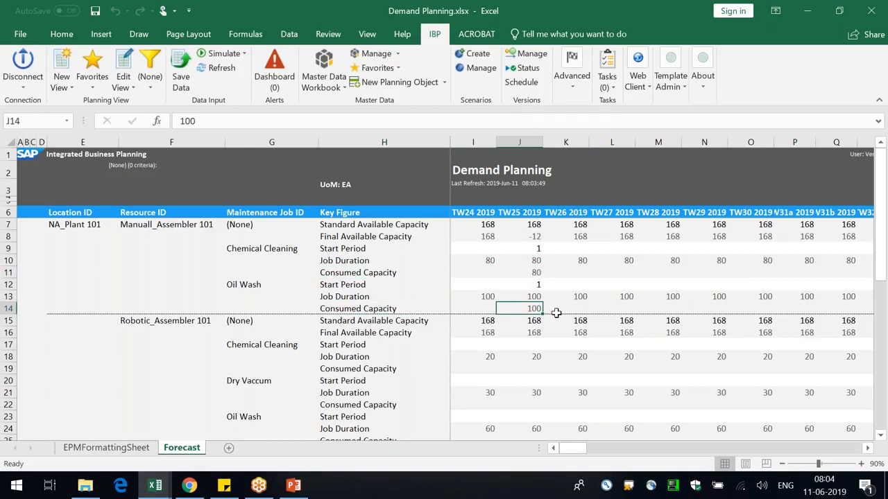
left_click(536, 237)
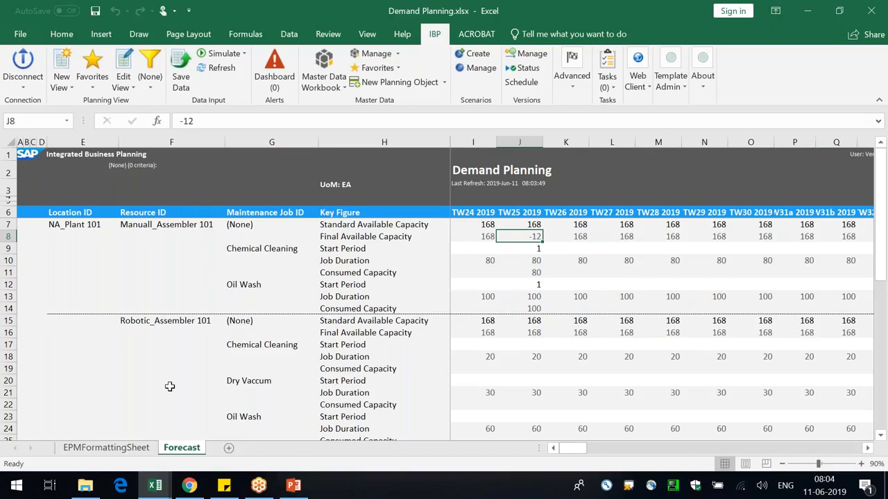
- Examine the Job Duration of the Chemical Cleaning job across the planning weeks
left_click(358, 261)
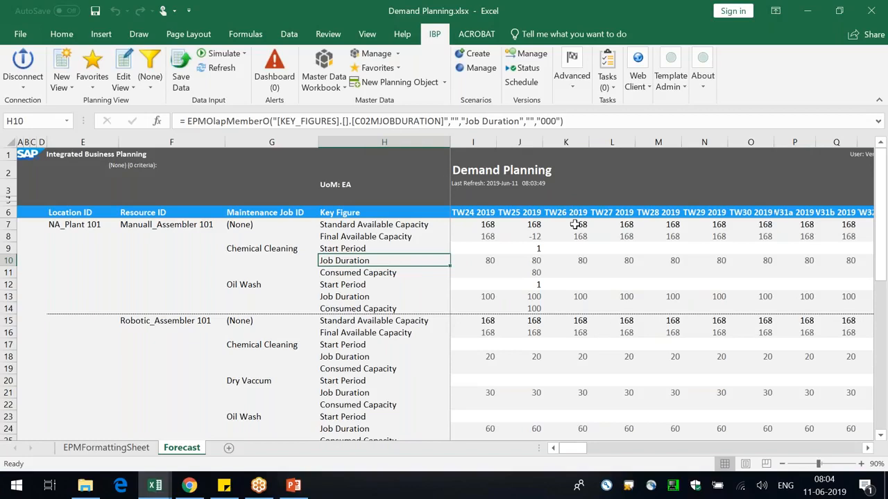
left_click(497, 261)
key("Right")
key("Right")
key("Right")
key("Right")
key("Right")
key("Right")
key("Right")
key("Right")
key("Right")
key("Right")
key("Right")
key("Right")
key("Right")
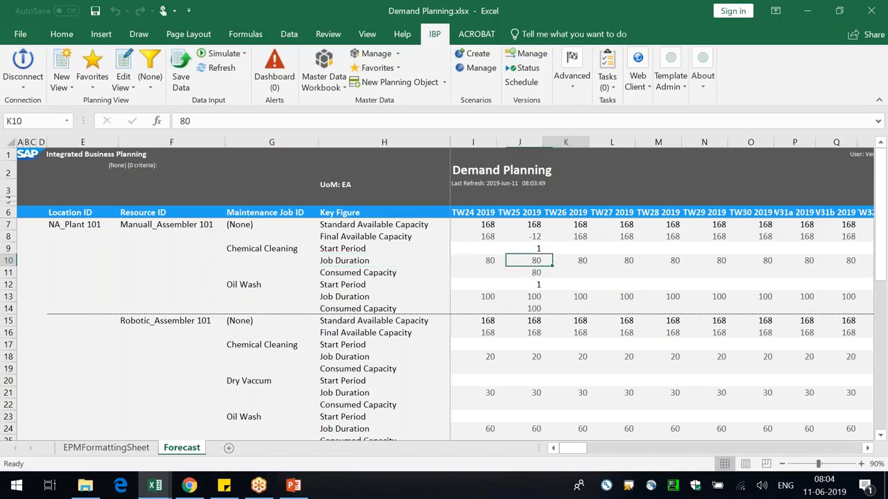
key("Left")
key("Left")
key("Left")
key("Left")
key("Left")
key("Left")
key("Left")
key("Left")
key("Left")
key("Left")
key("Left")
key("Left")
key("Left")
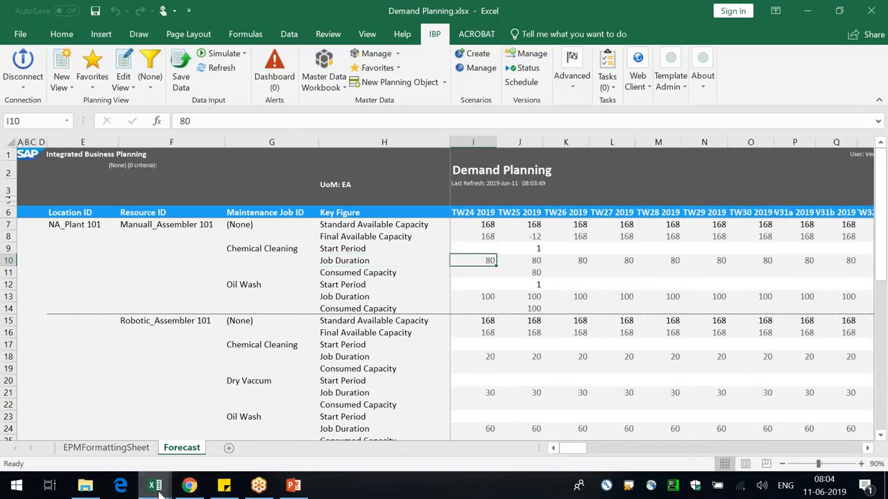
- In the Book2 master data workbook, filter the location resource maintenance sheet by Resource ID to show only Manuall_Assembler 101
mouse_move(154, 486)
left_click(357, 448)
left_click(406, 448)
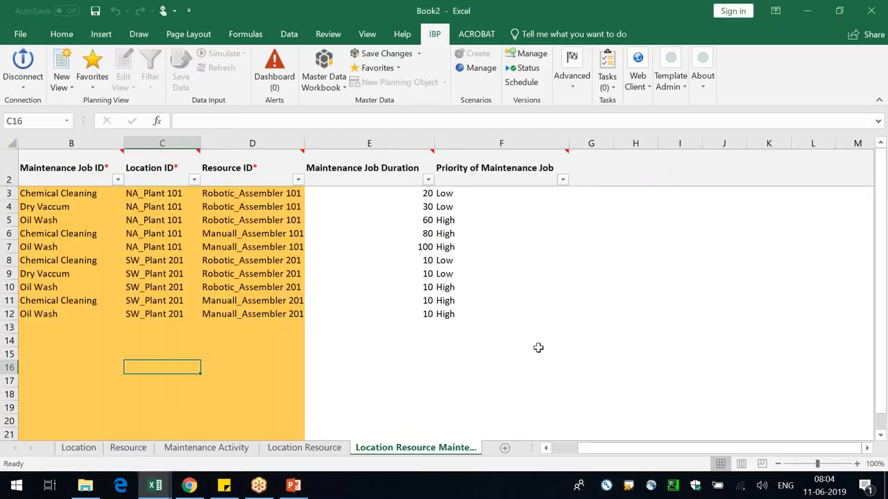
key("alt+Tab")
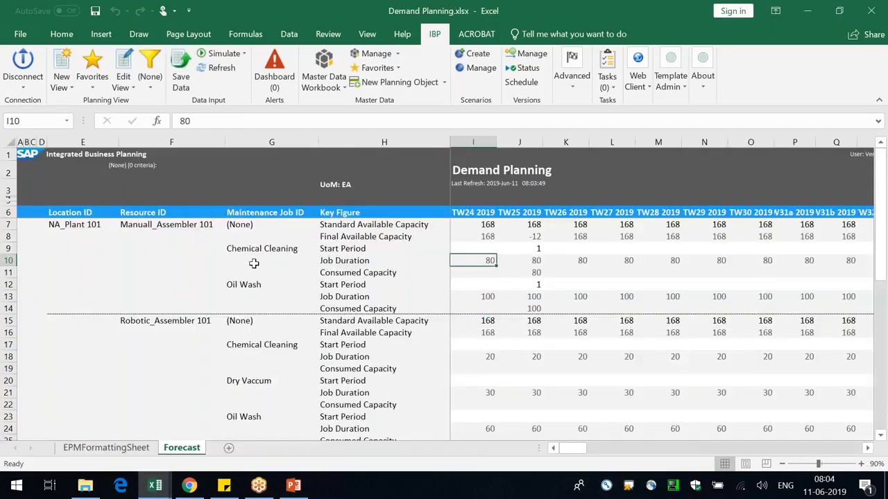
left_click(163, 224)
left_click(254, 249)
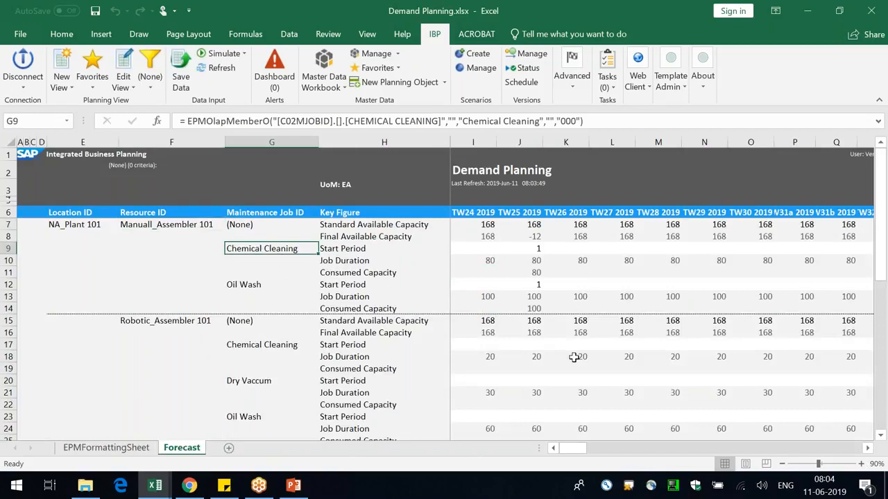
key("alt+Tab")
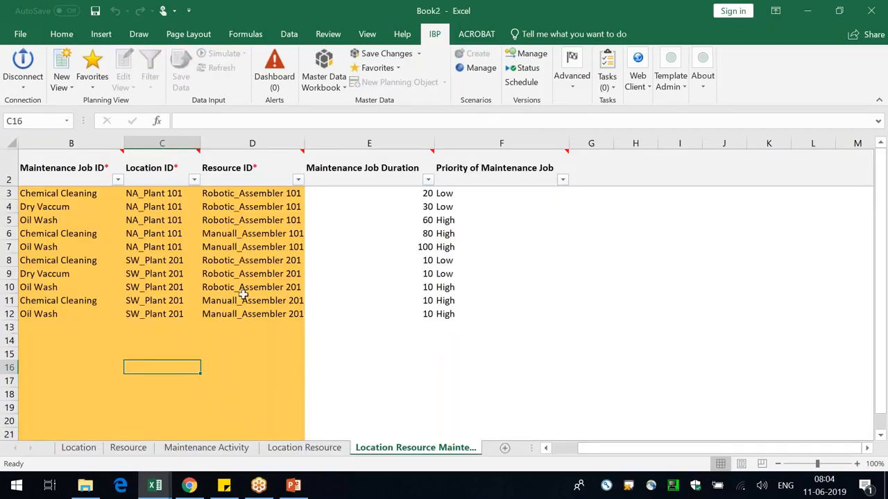
left_click(297, 180)
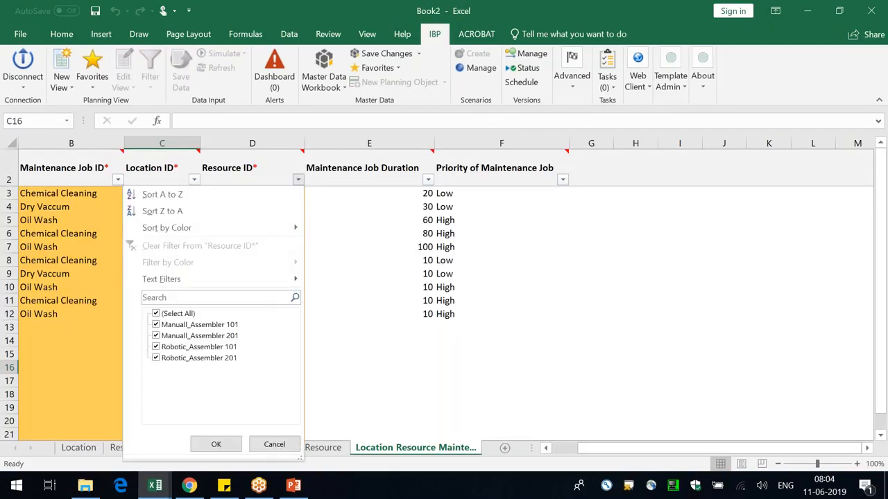
left_click(191, 314)
left_click(208, 324)
left_click(216, 444)
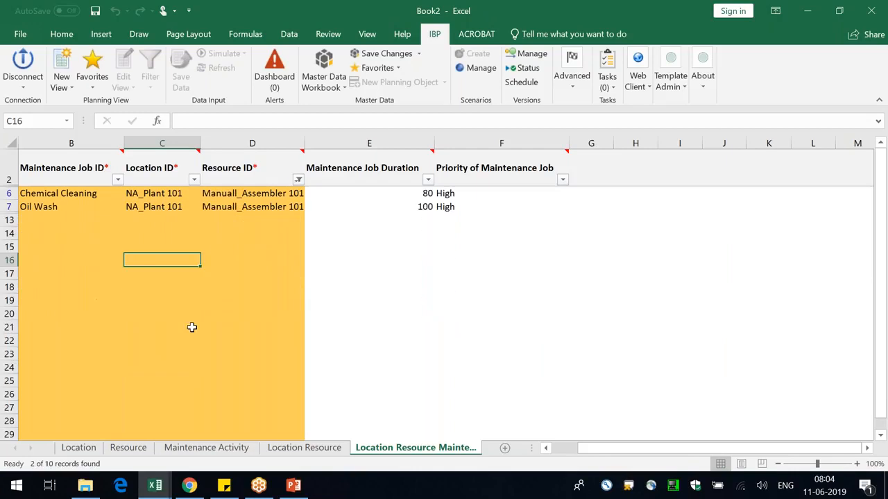
- Set the Maintenance Job Duration of Chemical Cleaning on Manuall_Assembler 101 to 11 and save the master data changes
left_click(72, 195)
left_click(403, 195)
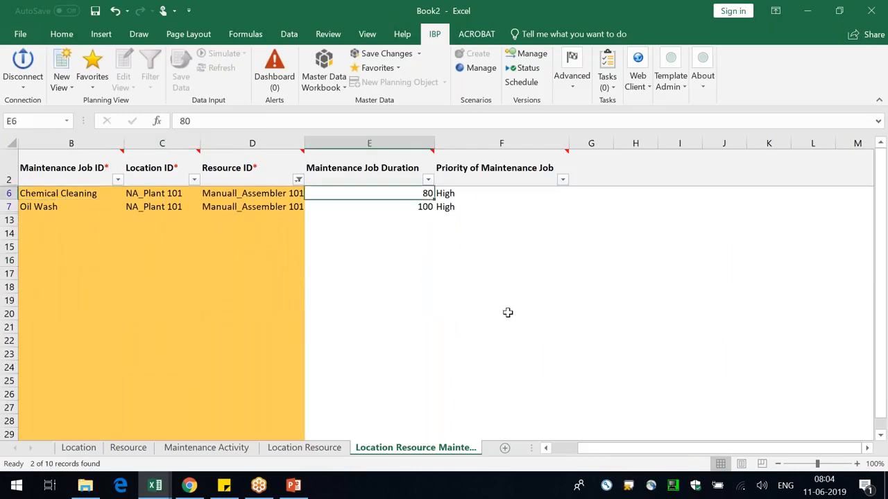
type("11")
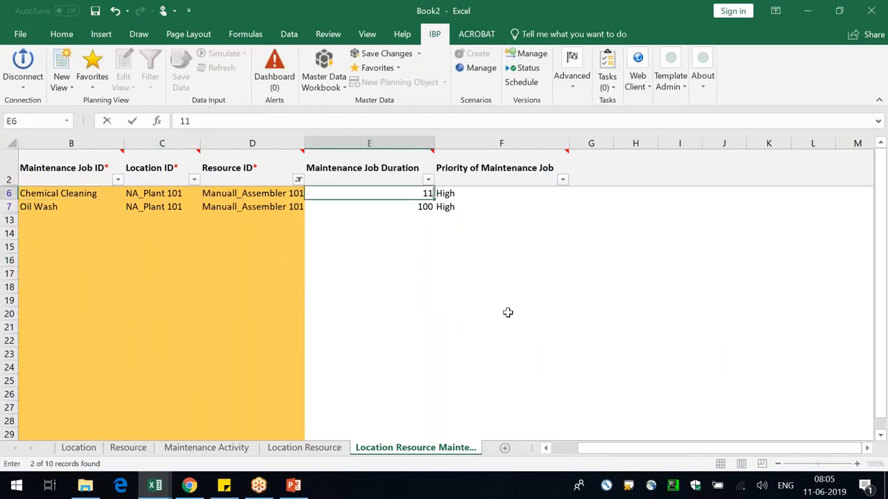
key("Return")
left_click(386, 54)
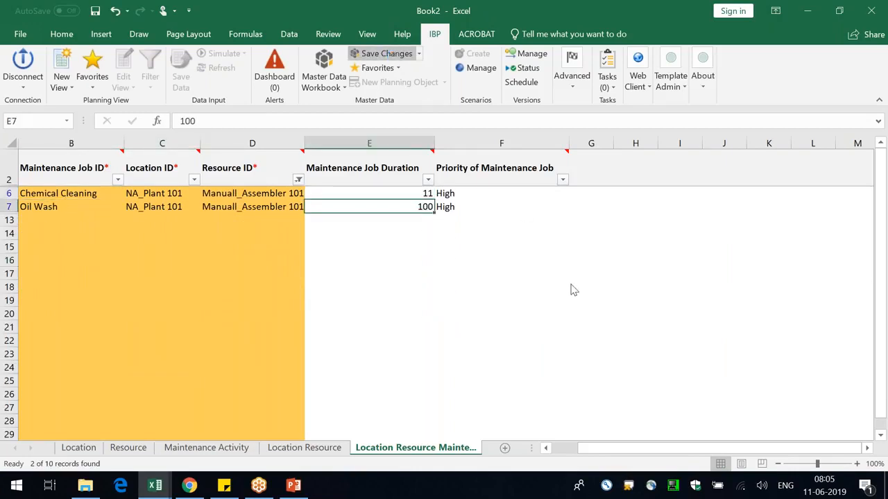
left_click(538, 319)
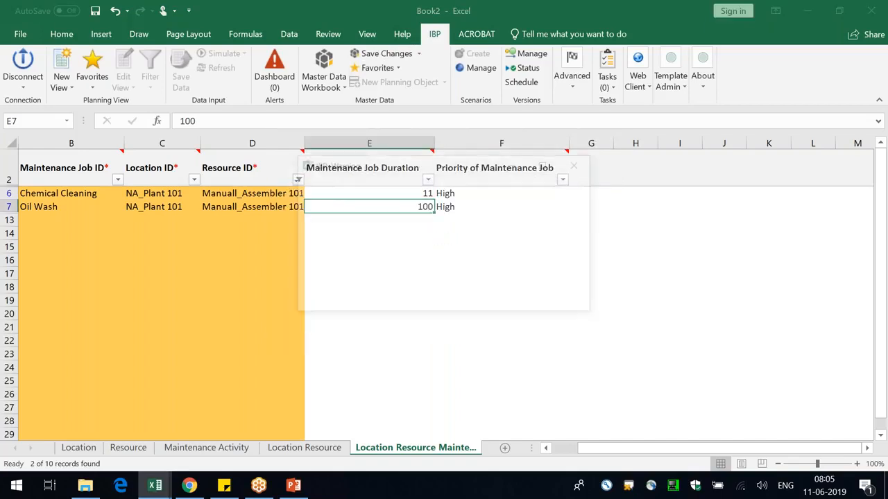
left_click_drag(377, 204, 455, 216)
left_click(507, 302)
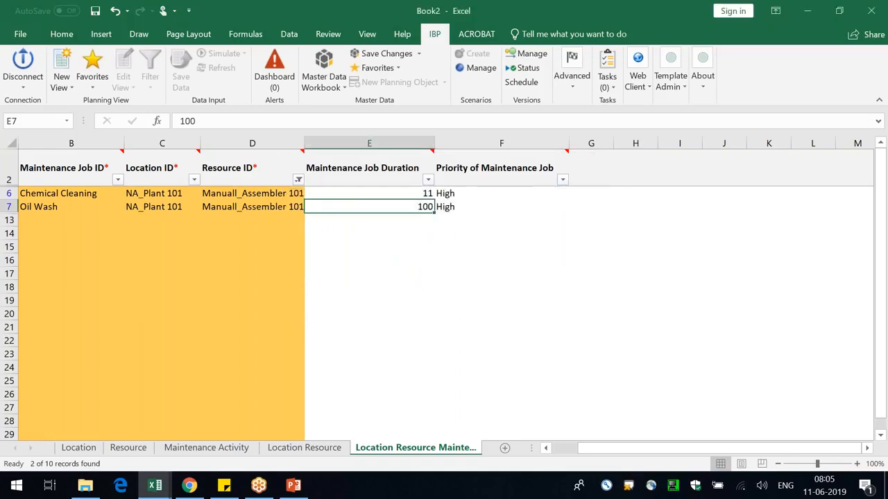
- Refresh the Forecast planning view in Demand Planning.xlsx and check the Chemical Cleaning job duration of Manuall_Assembler 101
key("alt+Tab")
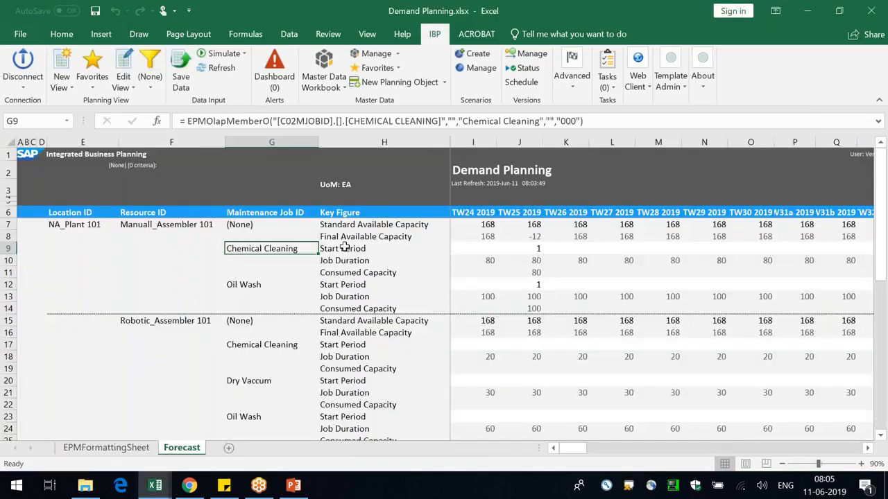
left_click(222, 68)
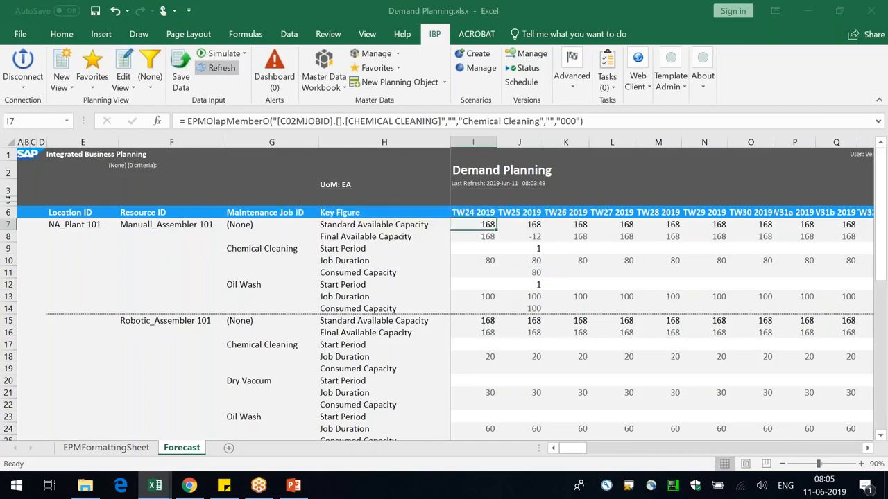
left_click(473, 258)
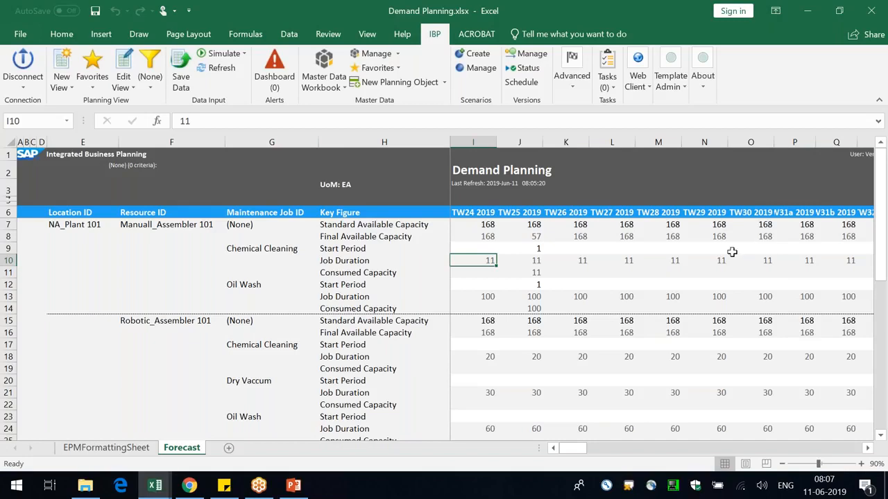
left_click(310, 253)
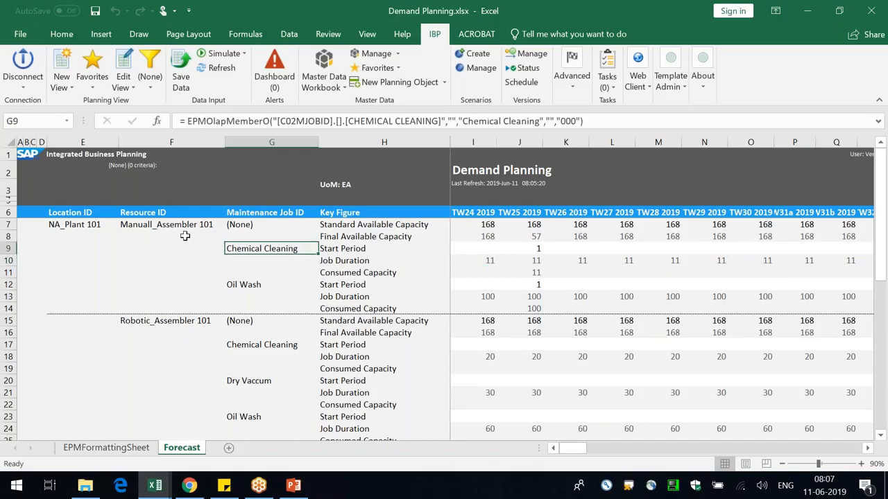
left_click(180, 235)
left_click(179, 226)
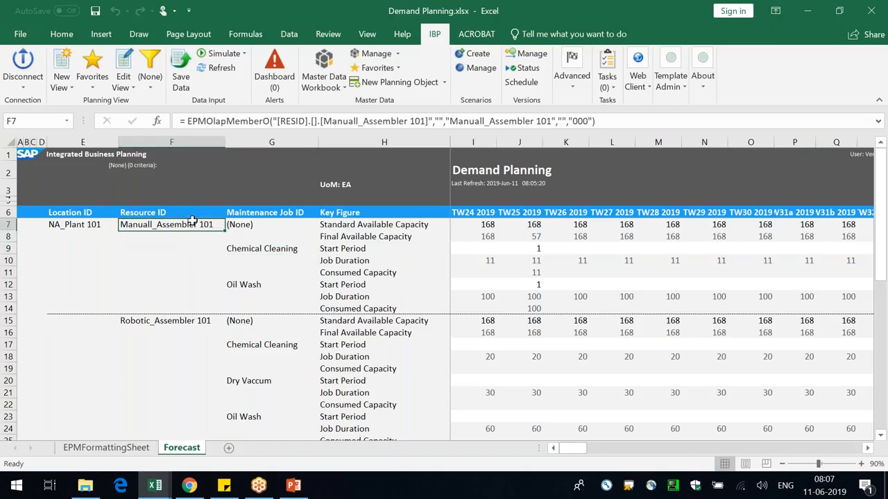
left_click(251, 248)
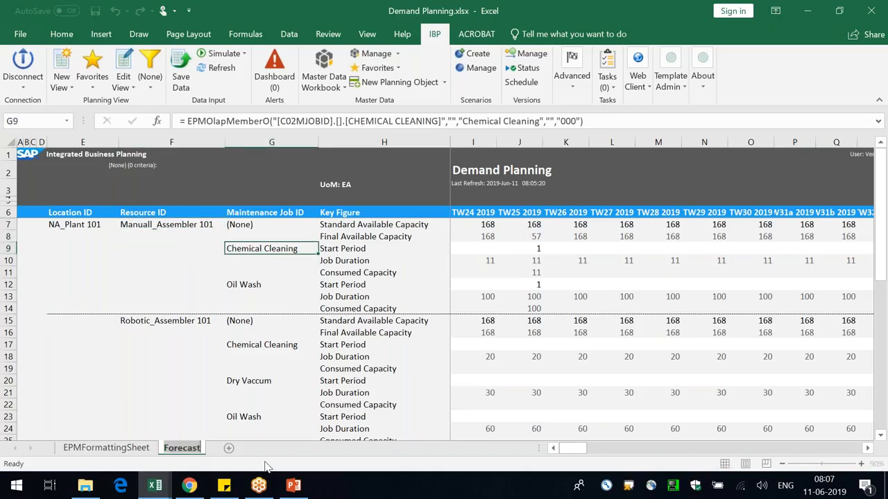
- Rename the Forecast sheet as Maintenance Plan
type("Maintenanc")
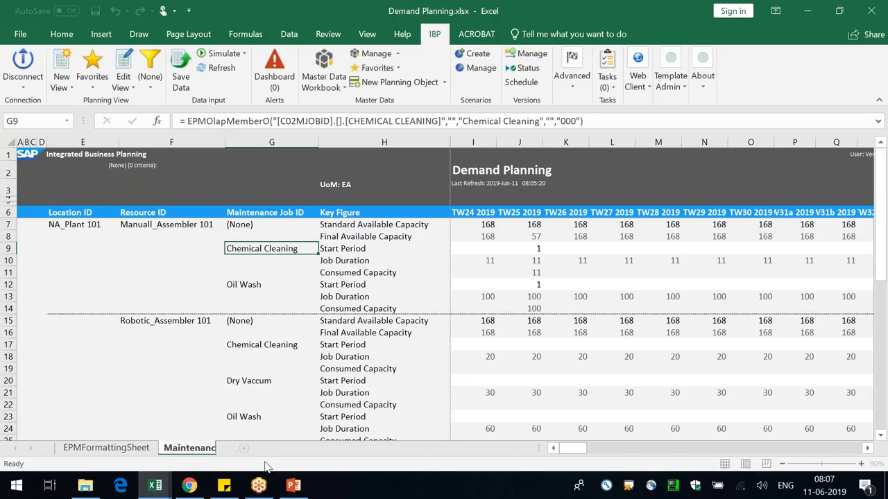
type("e Plan")
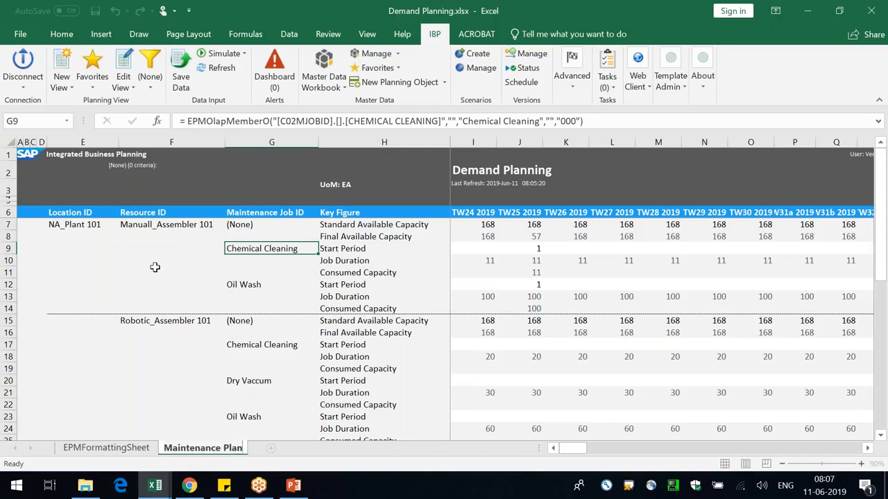
left_click_drag(155, 271, 156, 261)
- Copy the Maintenance Plan sheet as a new planning view and rename the copy Final Plan
left_click(62, 87)
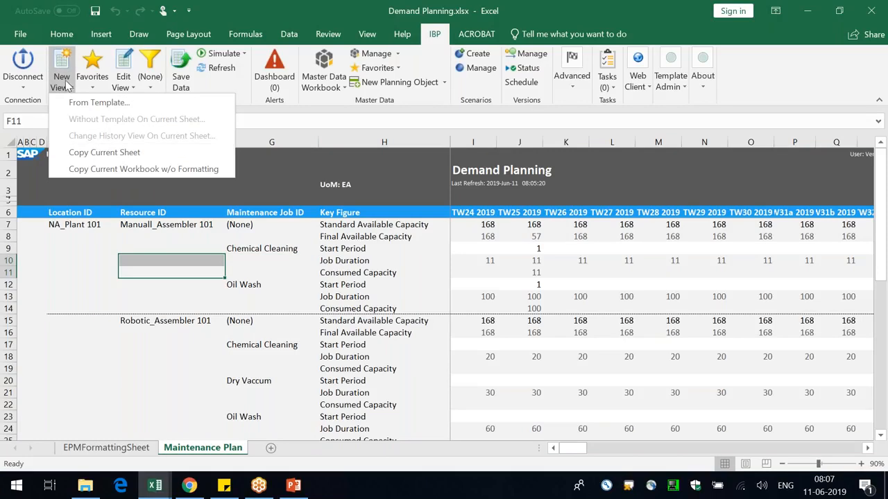
left_click(101, 153)
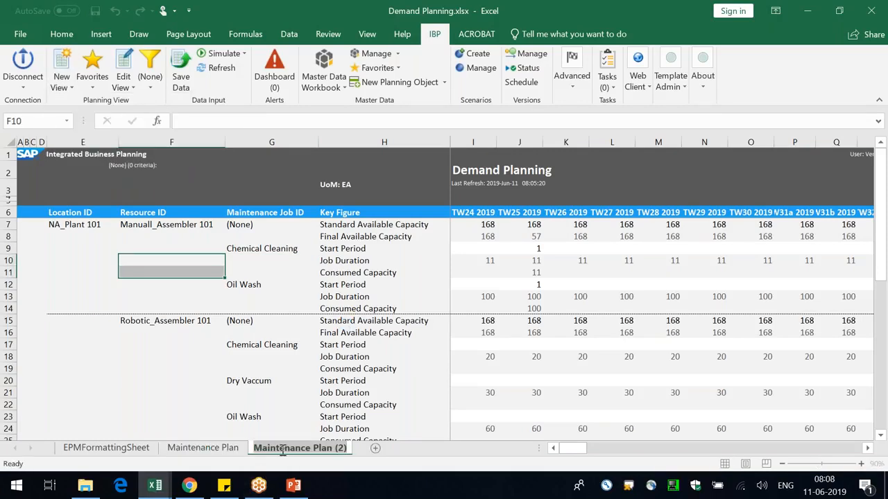
double_click(282, 449)
type("Overal")
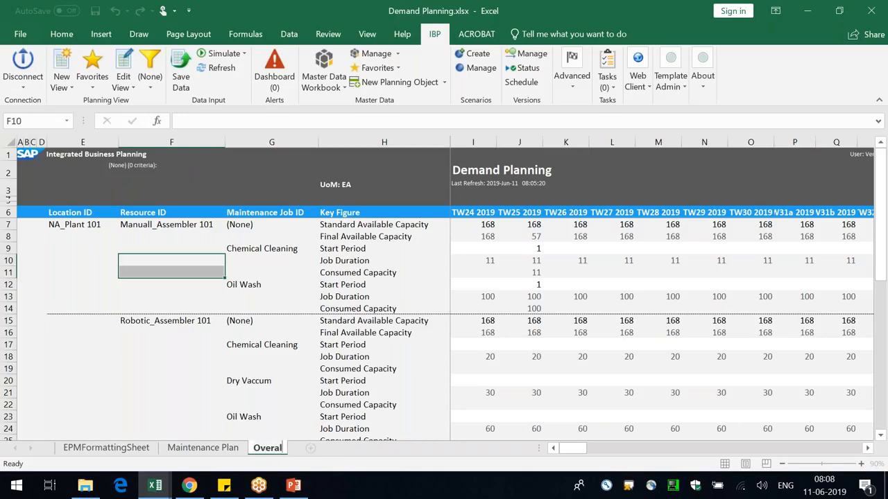
key("BackSpace")
key("BackSpace")
key("BackSpace")
key("BackSpace")
key("BackSpace")
key("BackSpace")
type("Final PLan")
key("BackSpace")
key("BackSpace")
key("BackSpace")
type("lan")
left_click(377, 368)
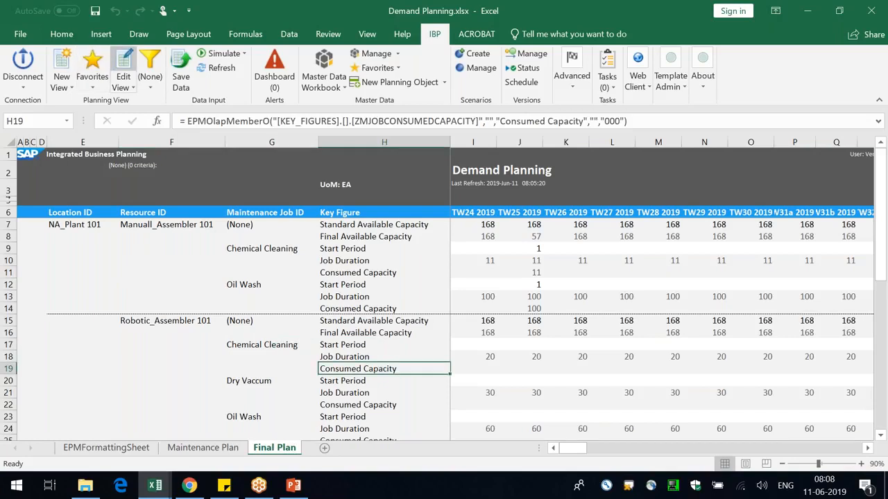
- Edit the Final Plan view's planning level to remove the Maintenance Job ID attribute
left_click(125, 59)
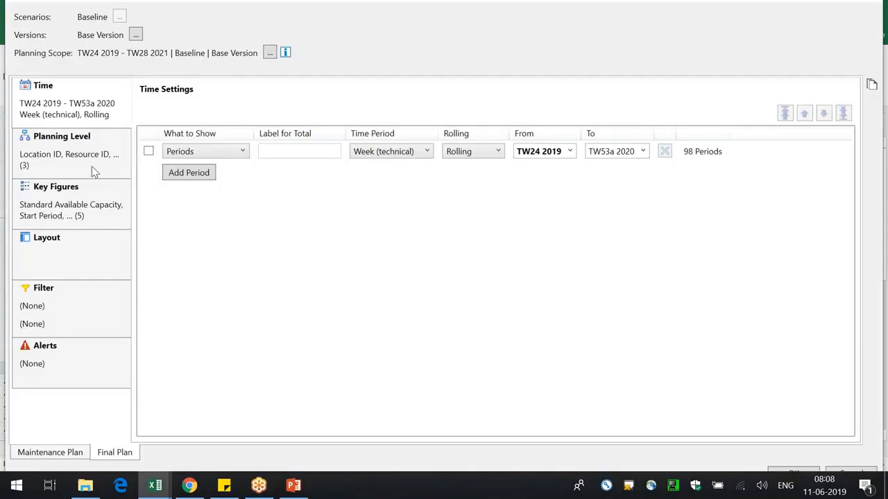
left_click(95, 172)
left_click(847, 161)
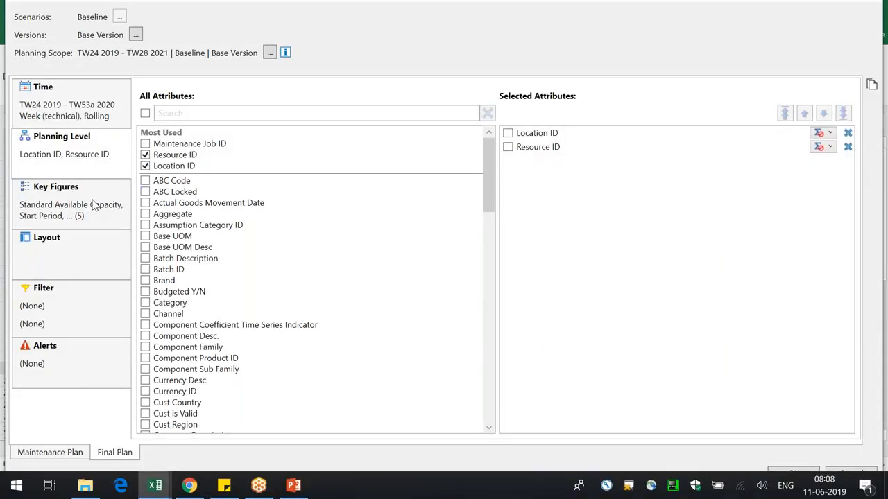
- Remove the Start Period and Job Duration key figures from the Final Plan view and apply the changes without a filter
left_click(94, 205)
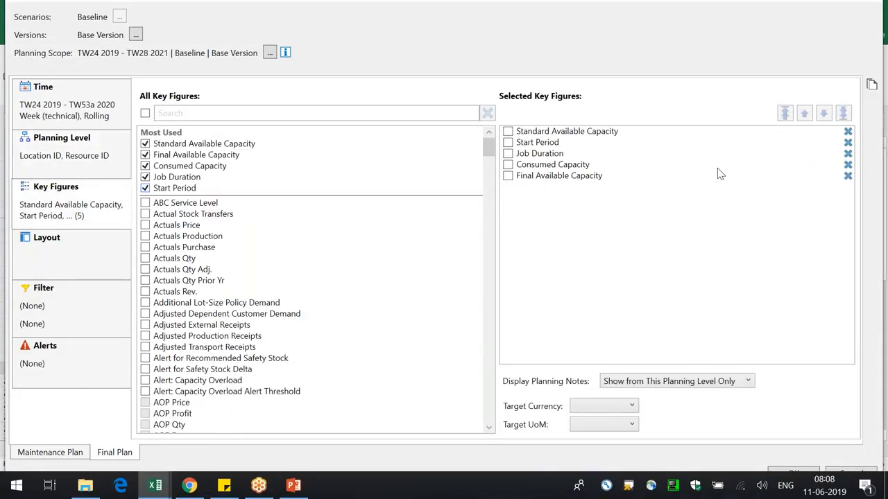
left_click(847, 142)
left_click(848, 142)
left_click_drag(570, 145, 619, 175)
left_click(797, 473)
left_click(505, 274)
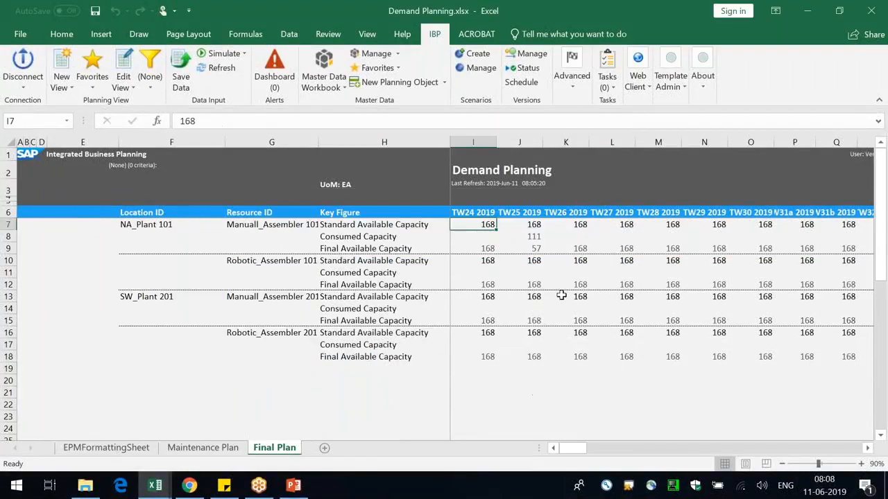
- Fit the Resource ID column to its contents and narrow the Location ID column on the Final Plan sheet
double_click(318, 142)
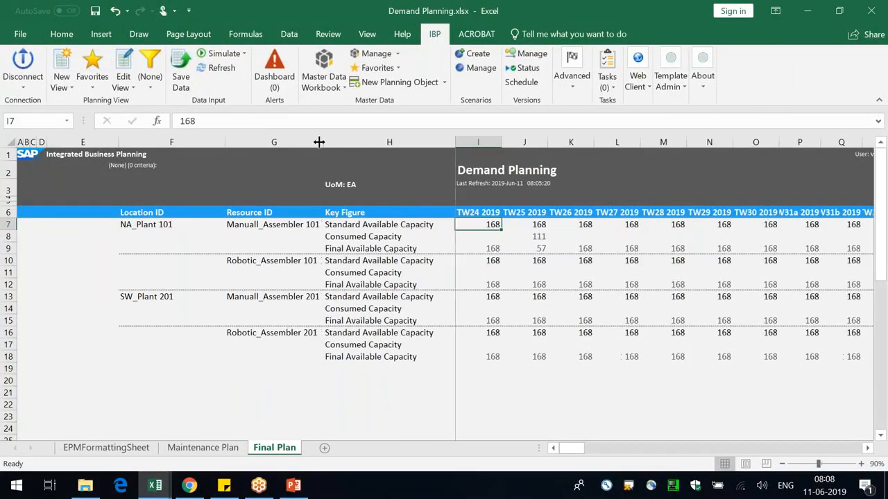
left_click(537, 224)
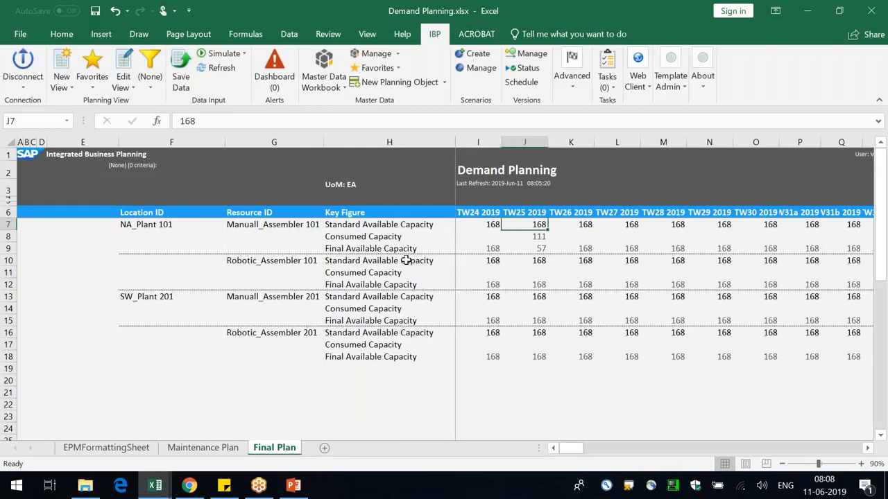
left_click(142, 226)
left_click_drag(224, 142, 203, 142)
left_click(257, 226)
- Check the TW25 2019 standard, consumed and final available capacity of Manuall_Assembler 101 and slightly widen that week's column
left_click(514, 225)
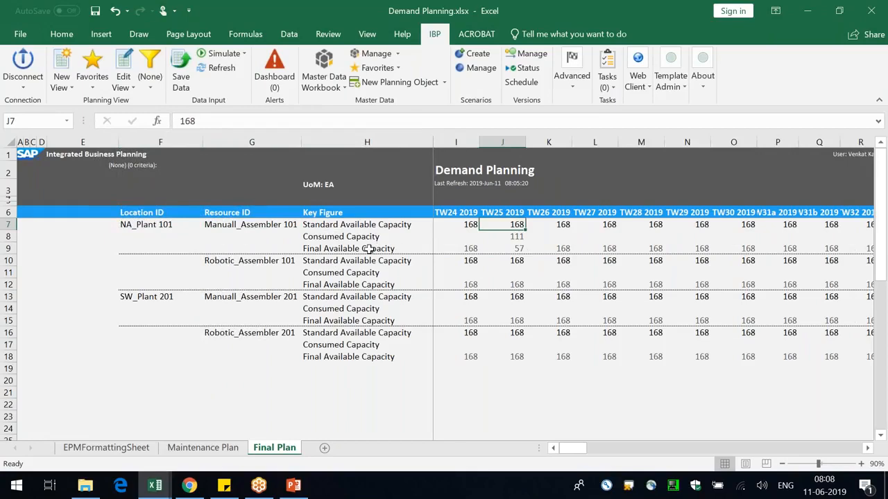
left_click(520, 237)
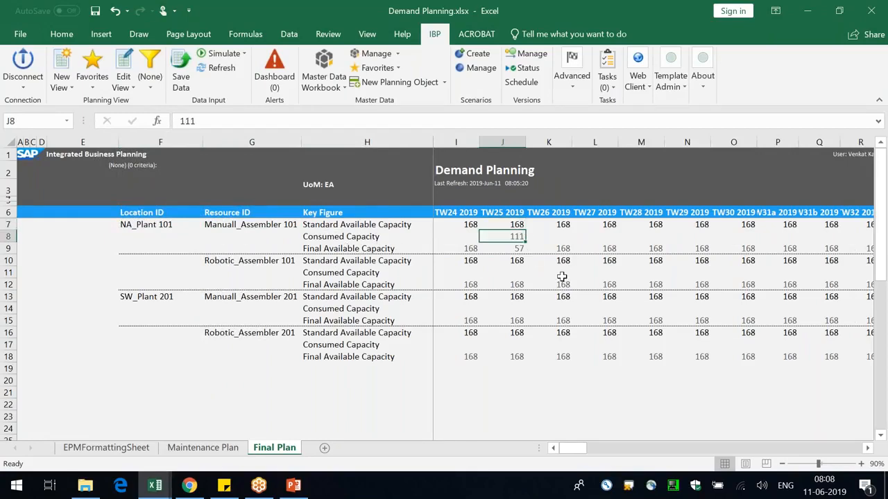
left_click(514, 248)
left_click_drag(478, 143, 537, 143)
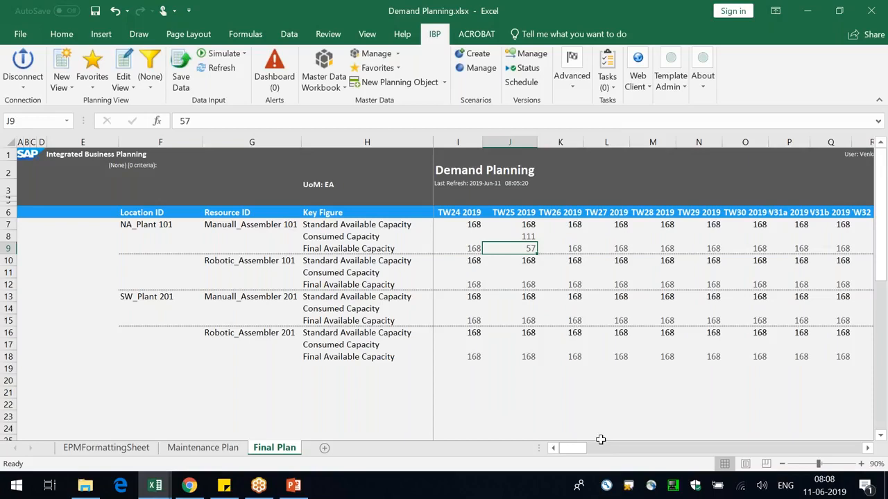
- Remove the Job Duration key figure from the Maintenance Plan view and apply the change without a filter
left_click(208, 448)
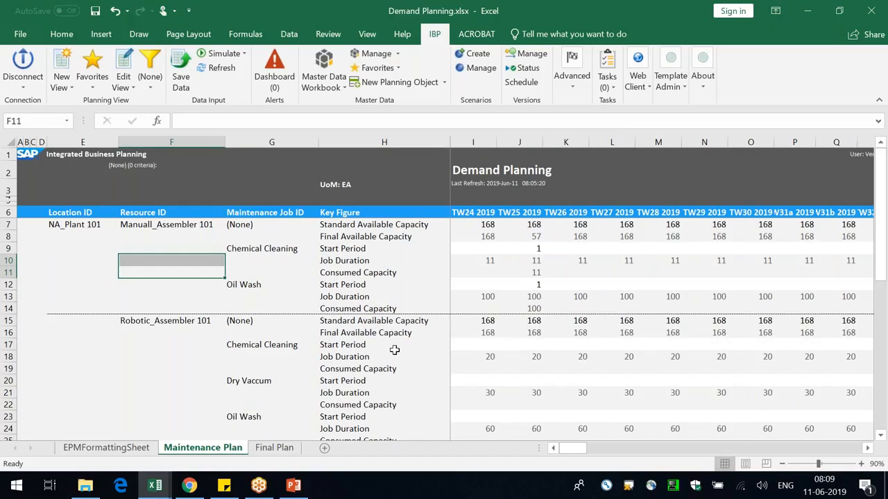
left_click(362, 260)
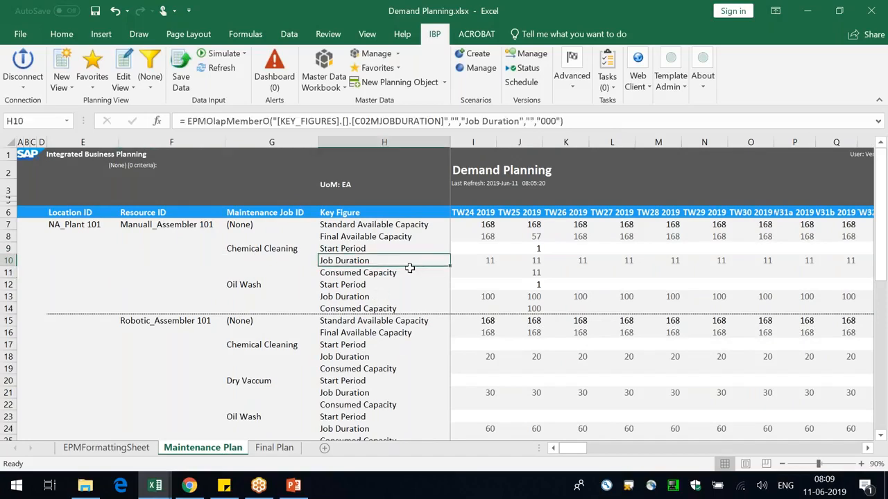
left_click_drag(479, 261, 629, 263)
left_click(442, 310)
left_click(342, 261)
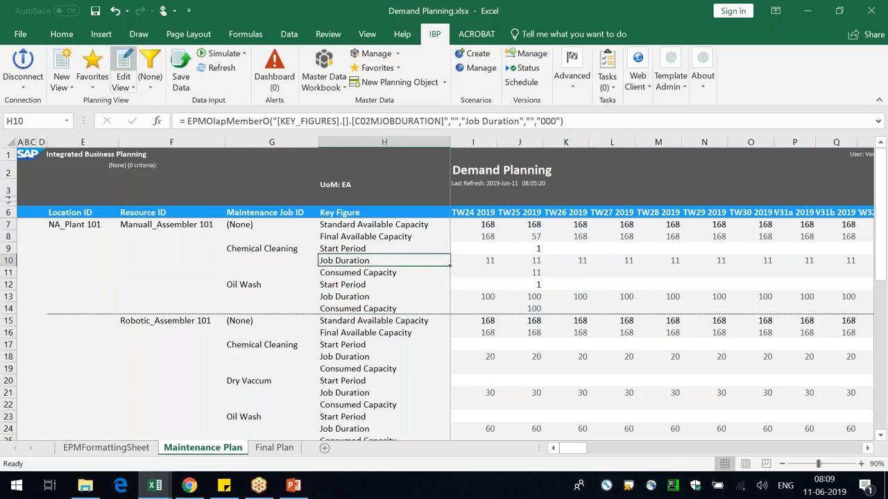
left_click(124, 61)
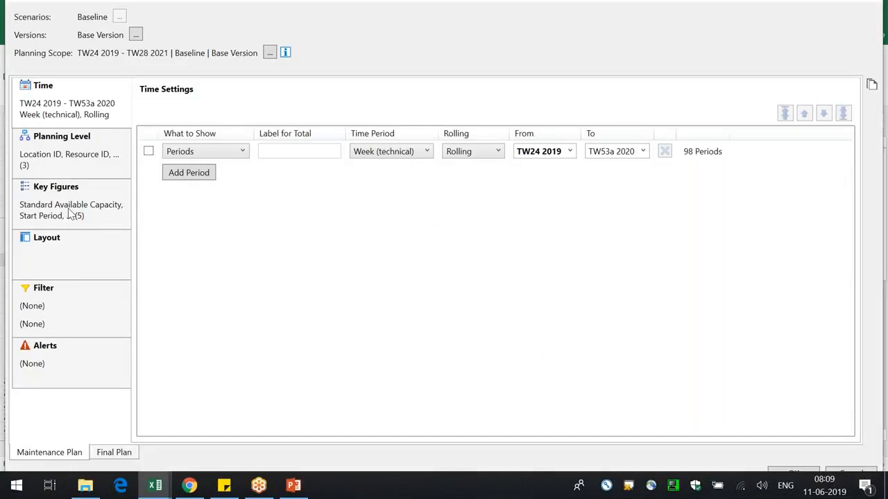
left_click(72, 215)
left_click(848, 154)
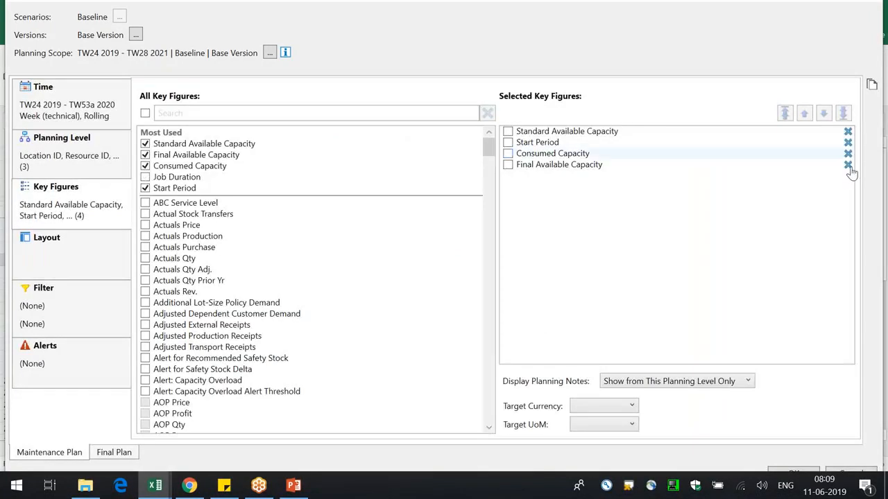
left_click(792, 473)
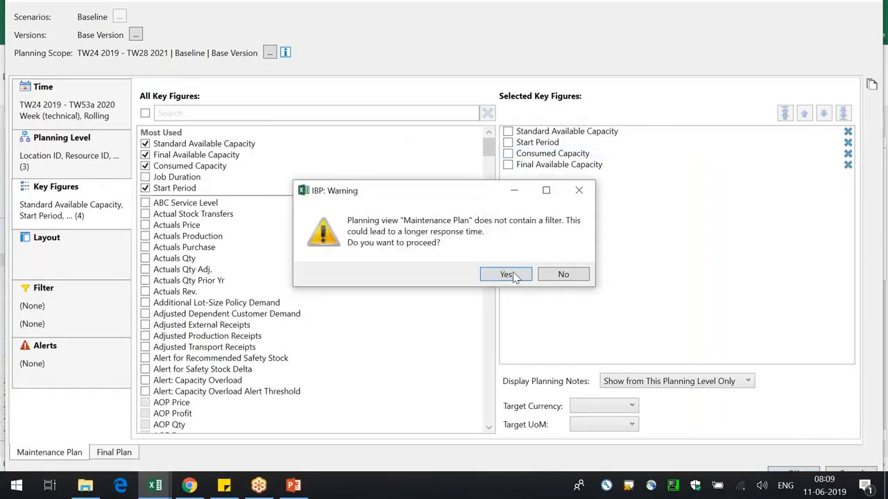
left_click(503, 275)
left_click(503, 275)
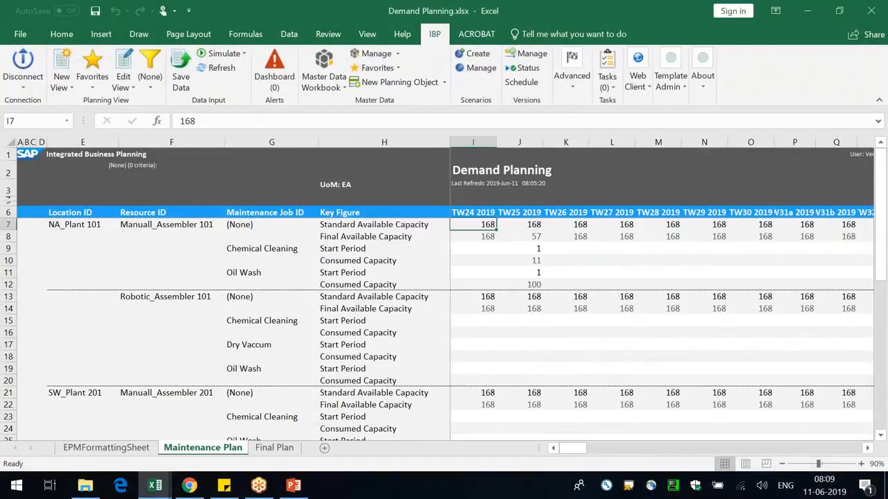
- Remove the Consumed Capacity key figure from the Maintenance Plan view and apply the change without a filter
left_click(393, 260)
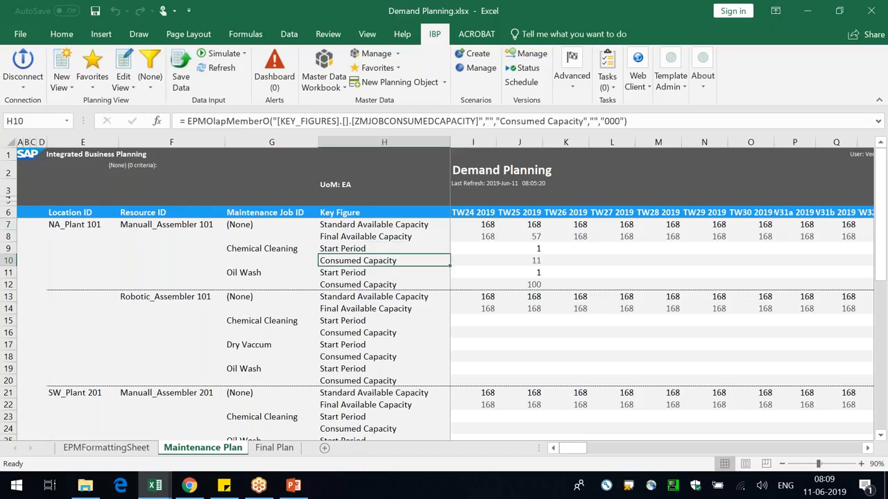
left_click(124, 69)
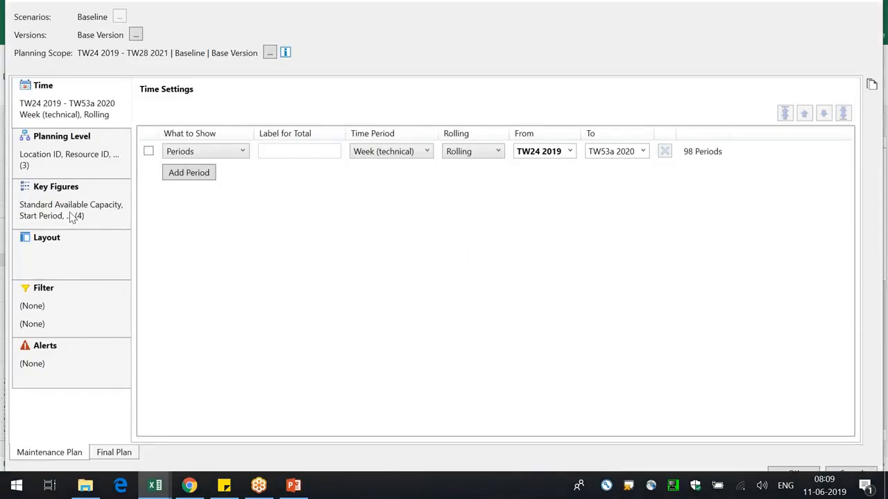
left_click(73, 218)
left_click(848, 153)
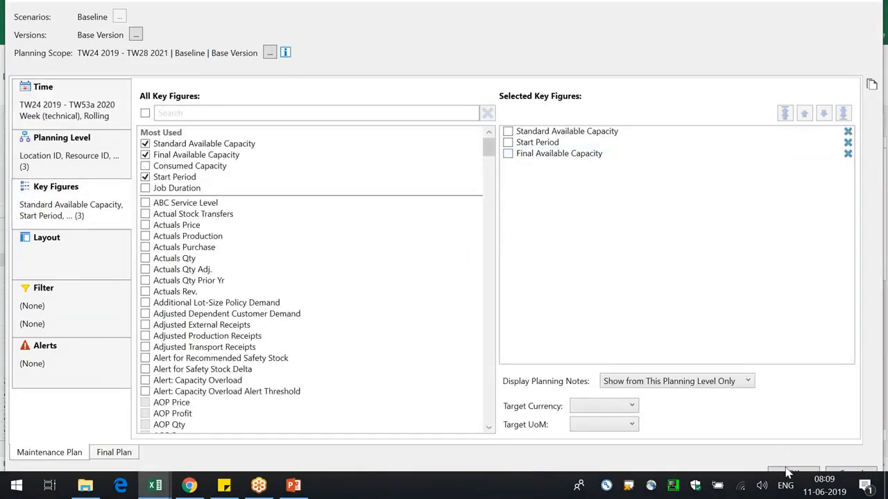
left_click(791, 473)
left_click(520, 279)
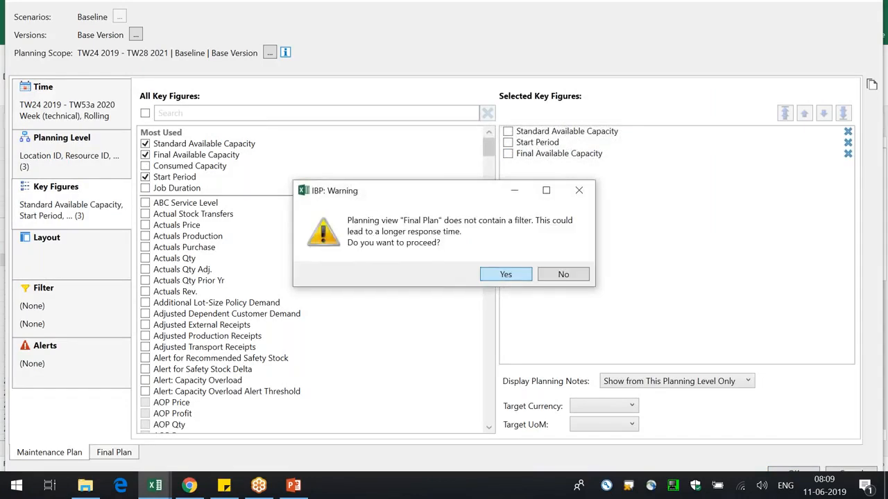
left_click(506, 274)
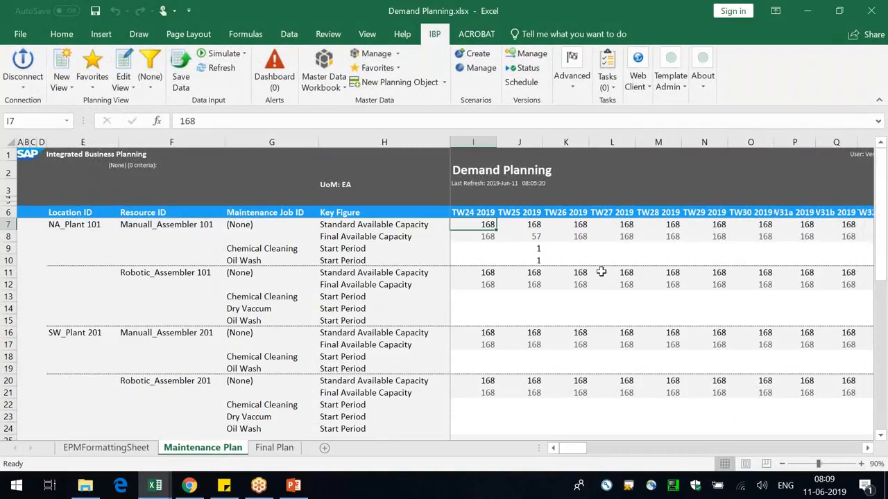
- Set the Chemical Cleaning Start Period of Manuall_Assembler 101 to 1 in TW24 2019 and TW27 2019 and save the data
left_click(571, 251)
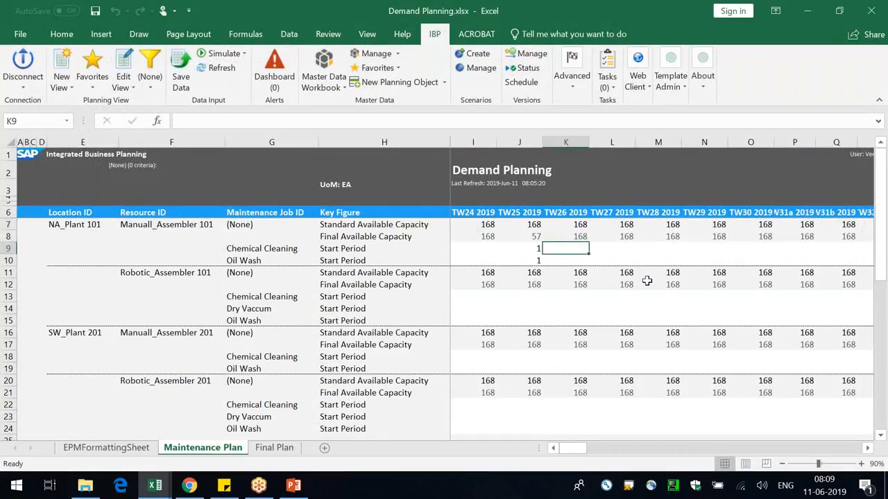
key("Right")
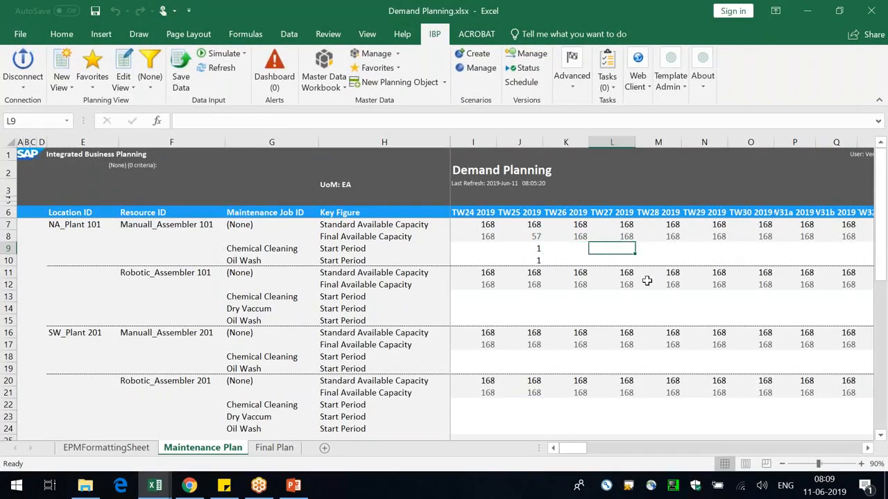
type("1")
key("Return")
key("Left")
key("Left")
key("Left")
key("Up")
type("1")
key("Tab")
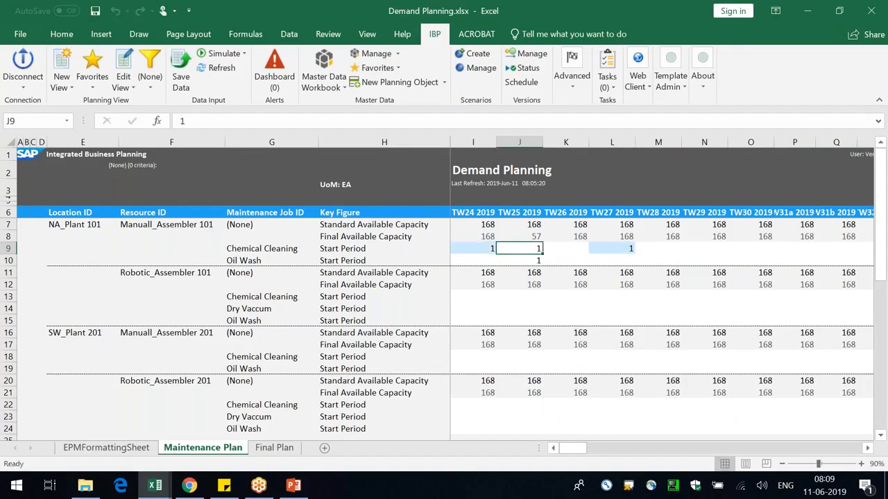
left_click(180, 77)
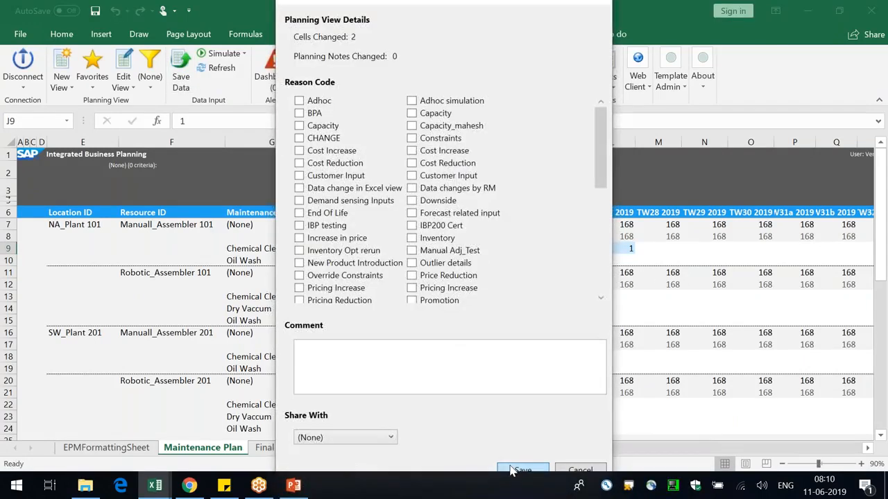
left_click(515, 471)
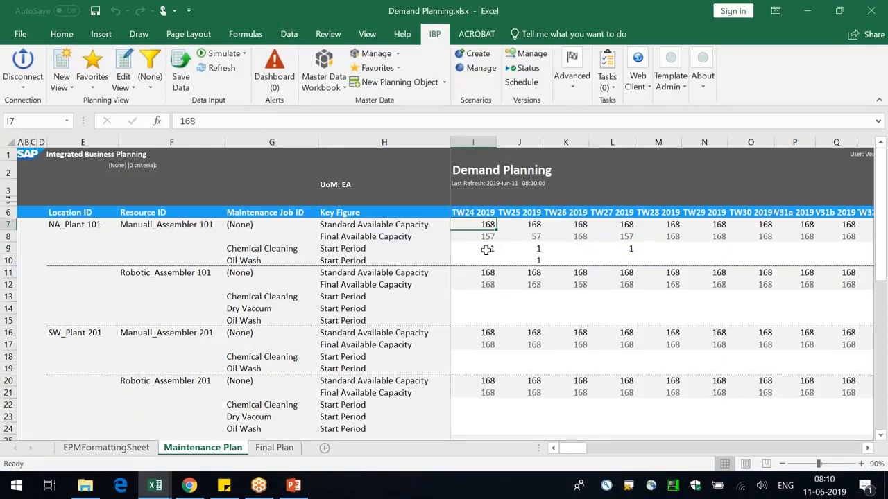
- Compare the Chemical Cleaning start periods of Manuall_Assembler 101 with its Final Available Capacity in TW24, TW25 and TW27 2019
left_click(265, 248)
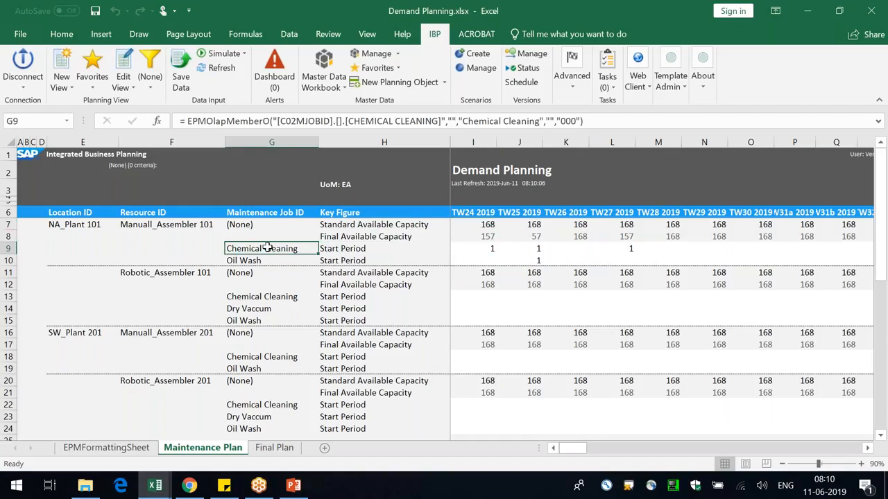
left_click(481, 248)
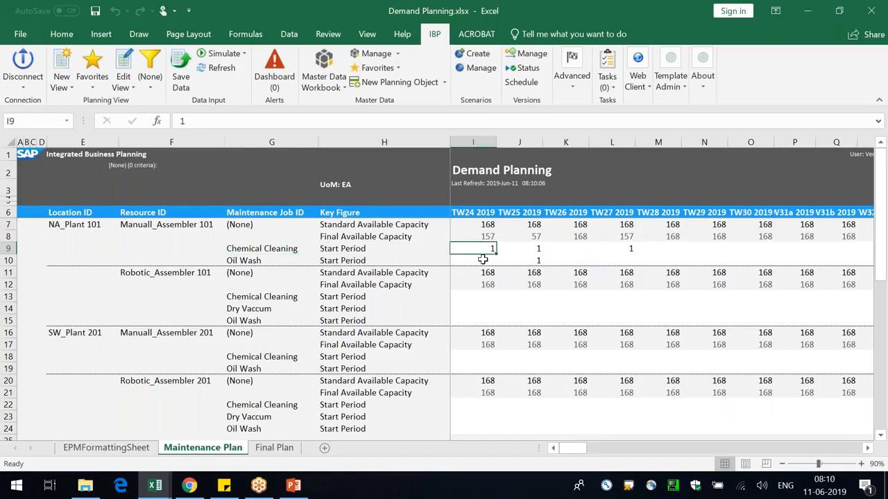
left_click(476, 236)
left_click(631, 251)
left_click(630, 236)
left_click(531, 238)
left_click(531, 250)
left_click(618, 273)
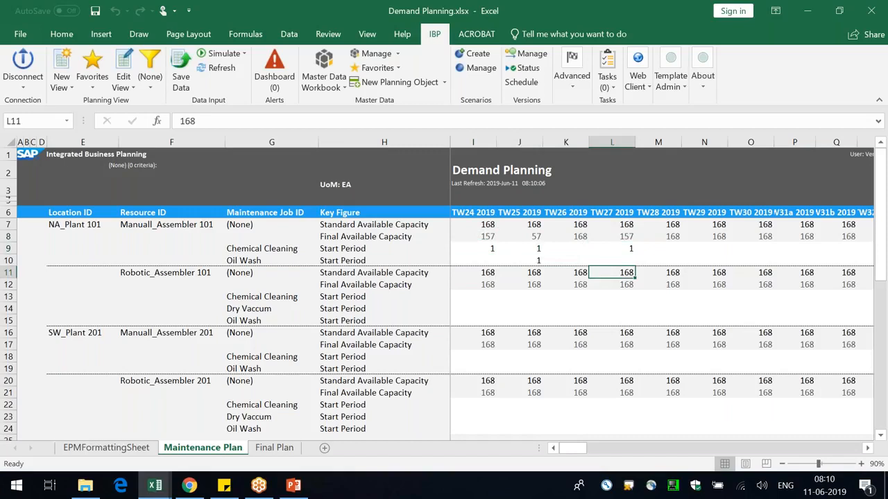
- Add the workbook as a planning view template named Maintenace Planning, without a folder
left_click(671, 82)
left_click(685, 118)
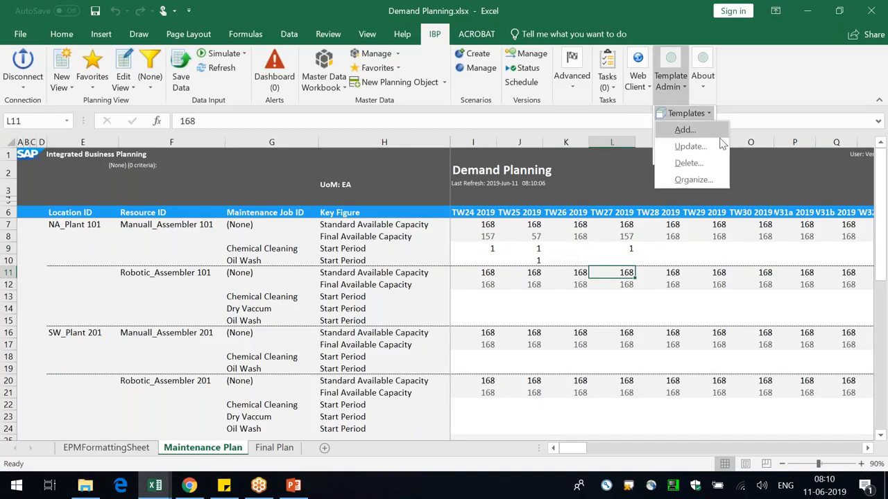
left_click(711, 132)
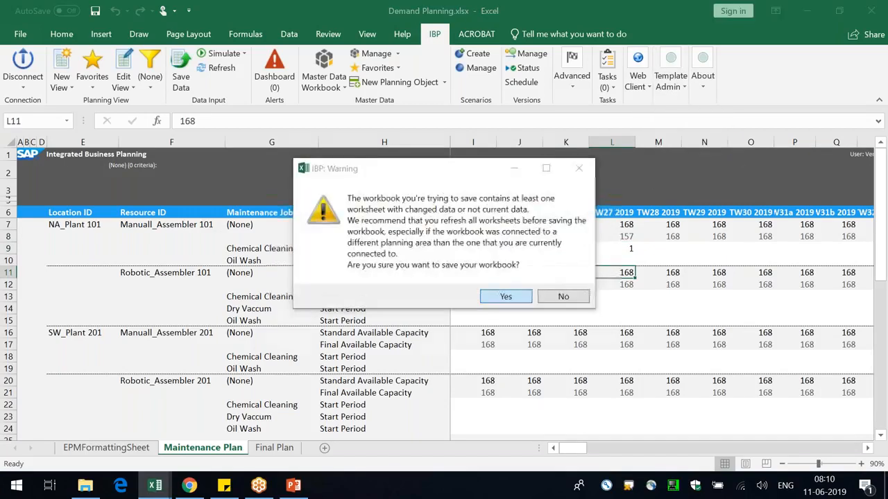
left_click(505, 296)
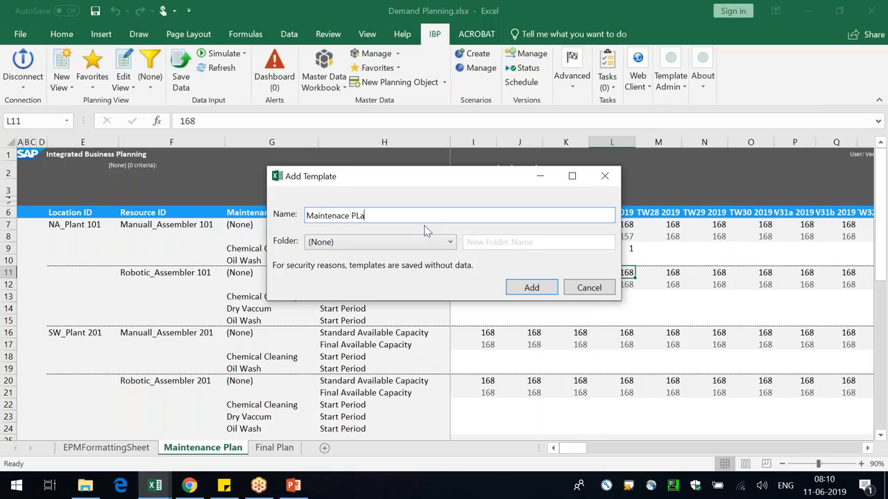
type("Maintenace Planning")
left_click(543, 289)
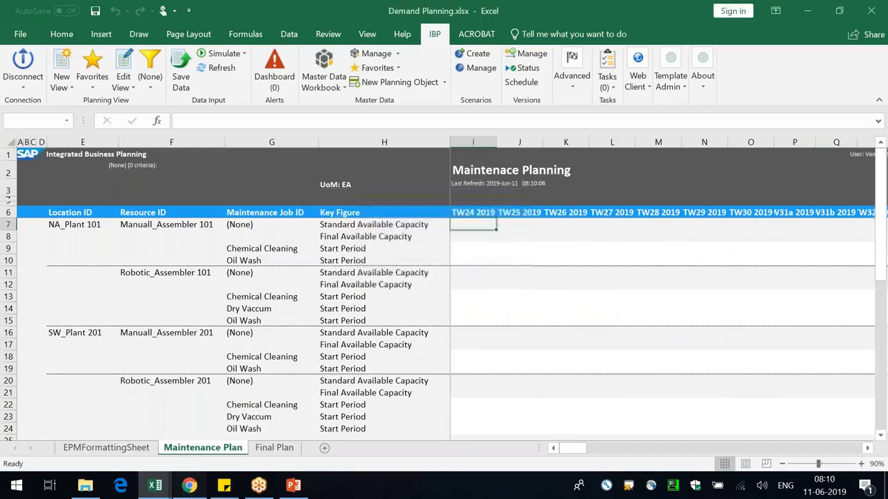
- Refresh the data of the Maintenance Plan sheet in the new template
left_click(190, 493)
left_click(190, 492)
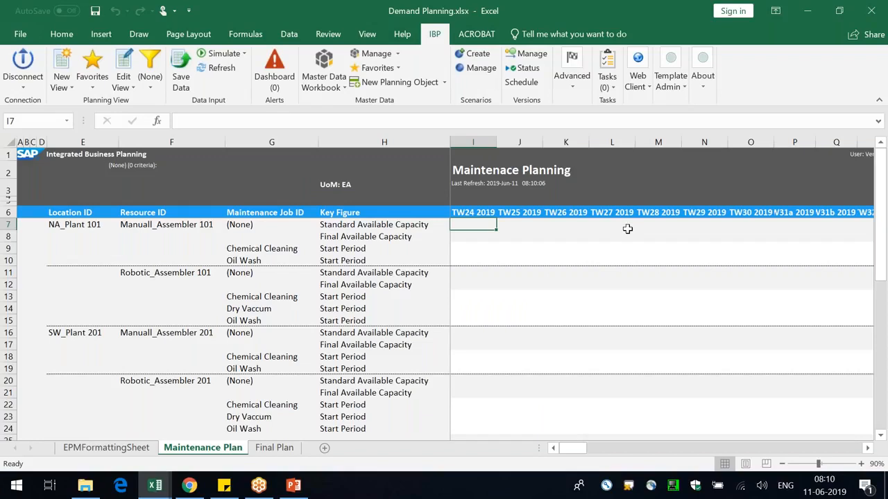
left_click(215, 67)
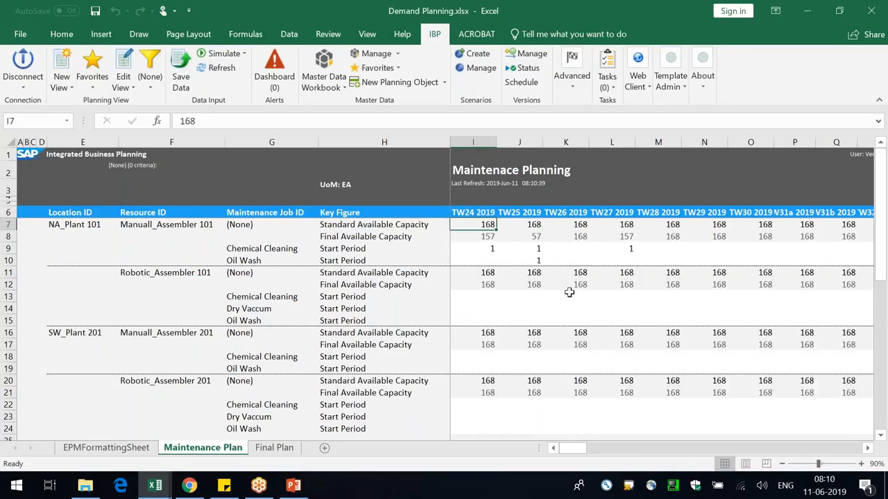
- Set the Start Period of Robotic_Assembler 101 to 1 for Chemical Cleaning in TW24, Dry Vaccum in TW25, and Oil Wash in TW25 and TW26 2019
left_click(493, 300)
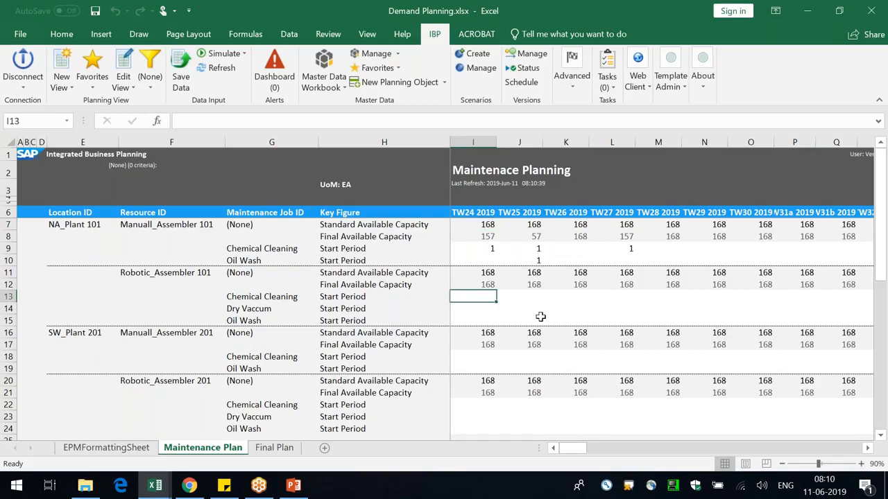
type("1")
left_click(540, 312)
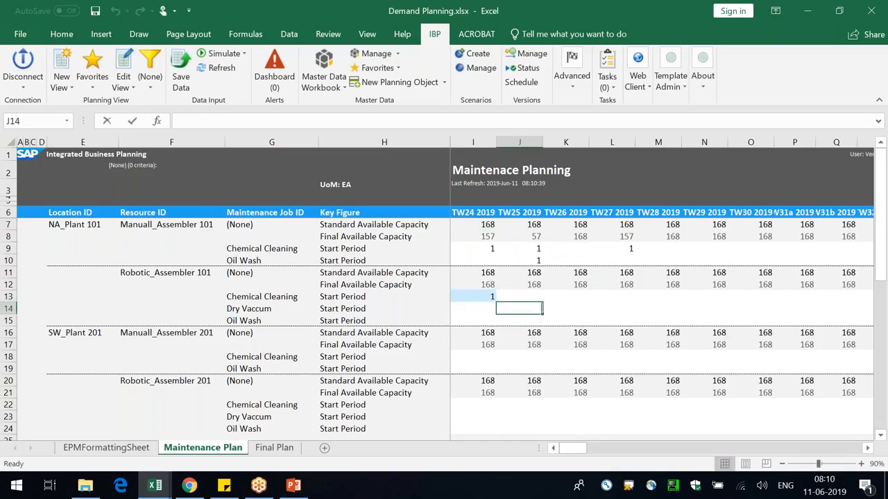
type("1")
key("Return")
type("1")
key("Tab")
key("Up")
key("Down")
type("1")
key("Tab")
key("Tab")
key("Up")
key("Up")
key("Left")
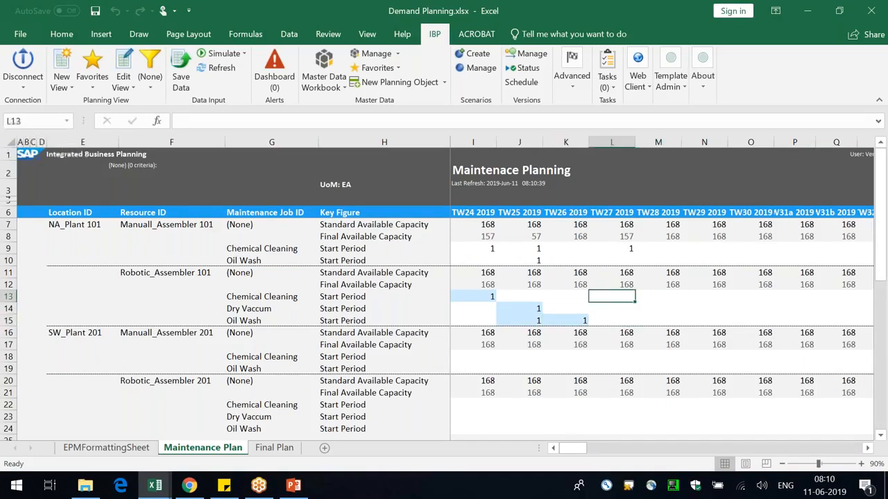
- Set the Chemical Cleaning Start Period of Robotic_Assembler 101 to 1 in TW28 2019, leaving TW27 2019 empty
type("1")
key("Tab")
key("Right")
key("Down")
key("Down")
key("Left")
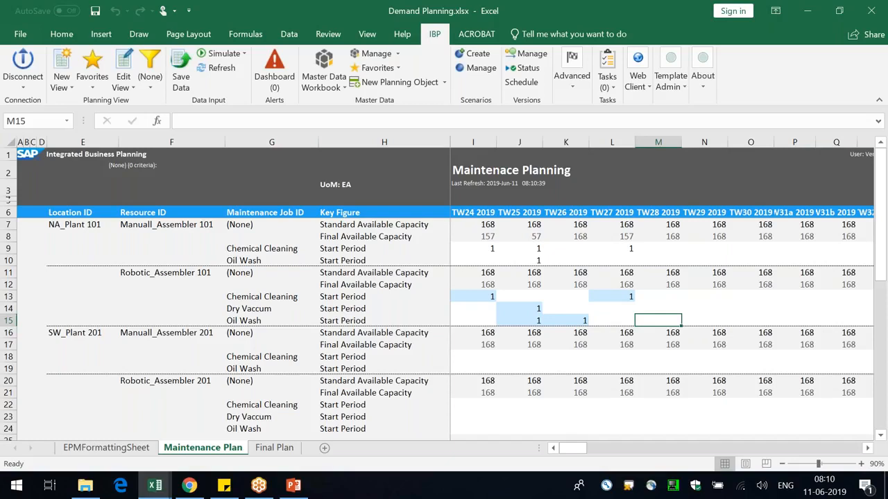
key("Up")
key("Left")
key("Up")
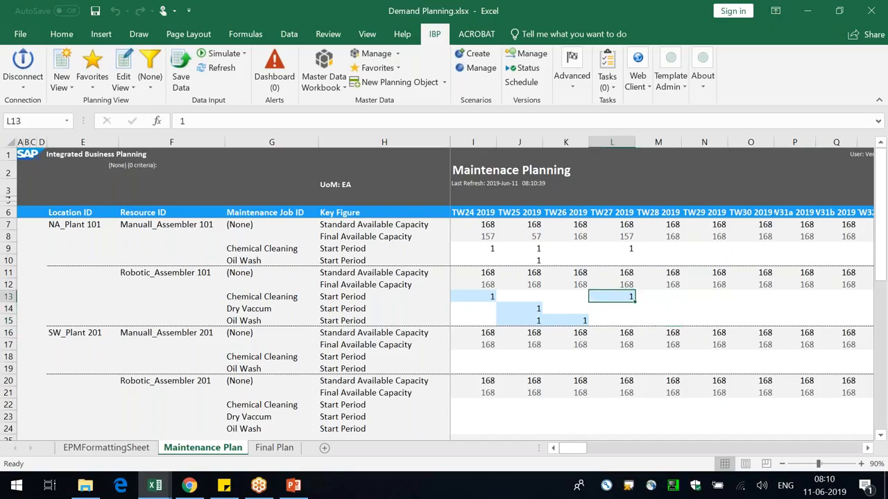
key("Right")
type("1")
key("Tab")
- Set the Start Period of Robotic_Assembler 101 to 1 for Dry Vaccum in TW29 and TW30 2019 and for Oil Wash in TW30 2019
key("Down")
type("1")
key("Tab")
type("1")
key("Tab")
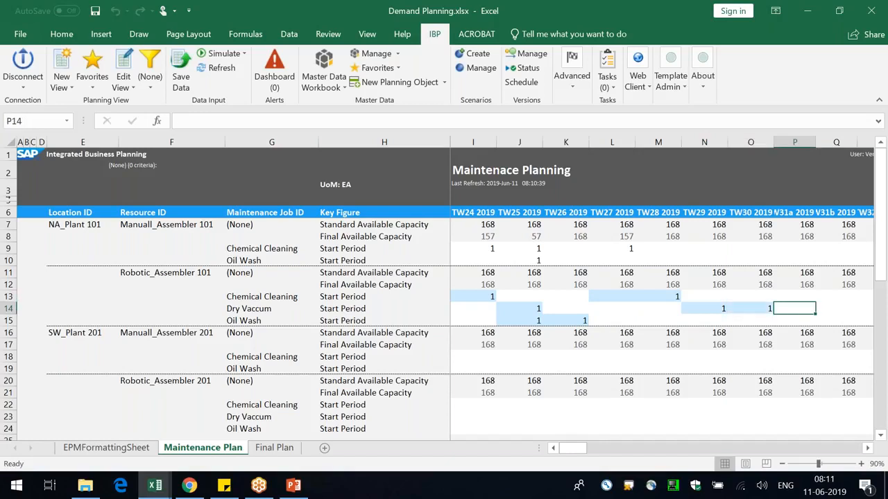
key("Left")
key("Down")
type("1")
key("Up")
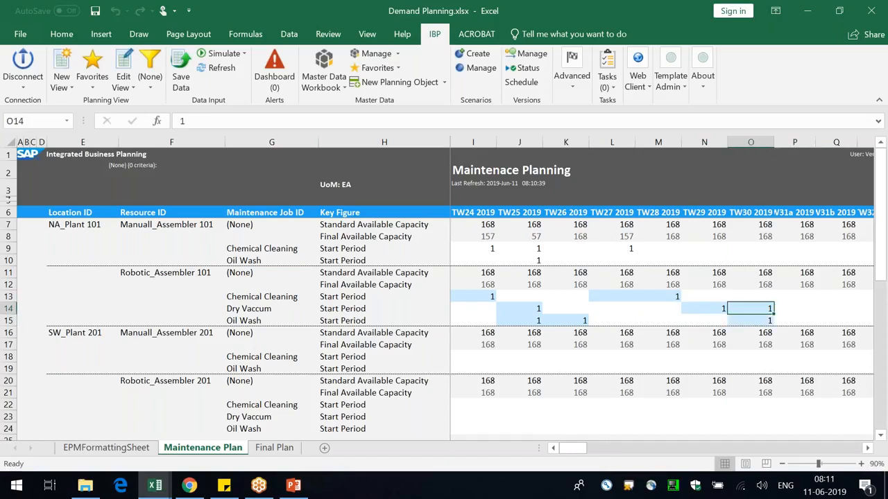
- Clear Robotic_Assembler 101's Dry Vaccum in TW30 2019; set Manuall_Assembler 101 to 1 for Oil Wash in TW30 and TW33 and Chemical Cleaning in TW31b
key("Up")
key("Up")
key("Up")
key("Up")
type("1")
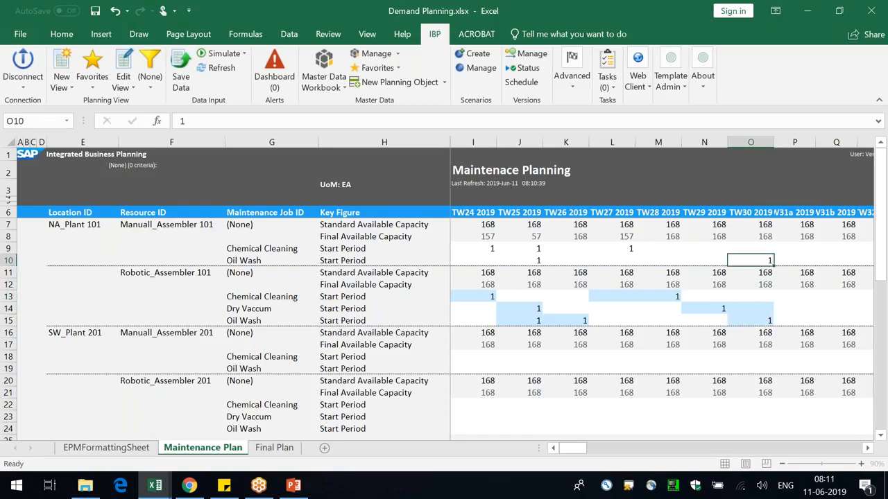
key("Tab")
key("Tab")
key("Tab")
key("Left")
key("Up")
type("1")
key("Down")
key("Tab")
key("Tab")
type("1")
- Set the Dry Vaccum Start Period of Robotic_Assembler 101 to 1 in TW32 2019 and TW34 2019
key("Down")
key("Down")
key("Down")
key("Down")
key("Left")
type("1")
key("Tab")
key("Tab")
type("1")
key("Up")
key("Up")
key("Up")
key("Left")
key("Left")
key("Left")
key("Left")
key("Left")
left_click_drag(486, 250, 632, 260)
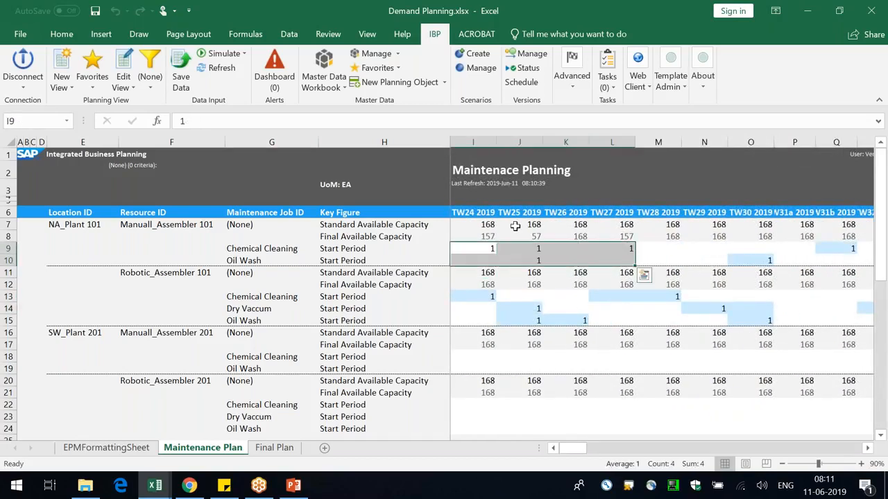
left_click(572, 307)
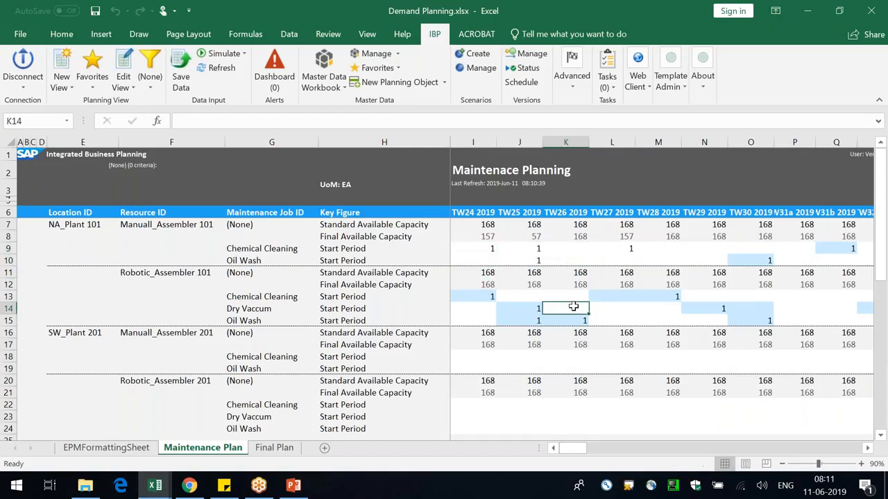
- Set the Chemical Cleaning and Oil Wash Start Periods of Manuall_Assembler 201 to 1 in TW24 2019 and TW27 2019
left_click(471, 356)
type("1")
key("Return")
type("1")
left_click(562, 383)
left_click(579, 372)
key("Right")
key("Right")
key("Up")
key("Left")
type("1")
key("Return")
type("1")
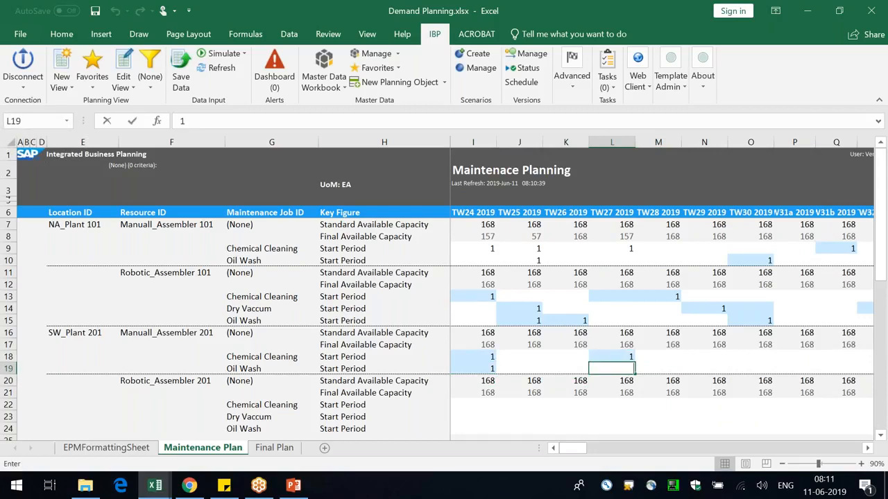
- Set the Chemical Cleaning and Oil Wash Start Periods of Manuall_Assembler 201 to 1 in TW30 2019 and TW32 2019
key("Right")
key("Right")
key("Right")
key("Up")
type("1")
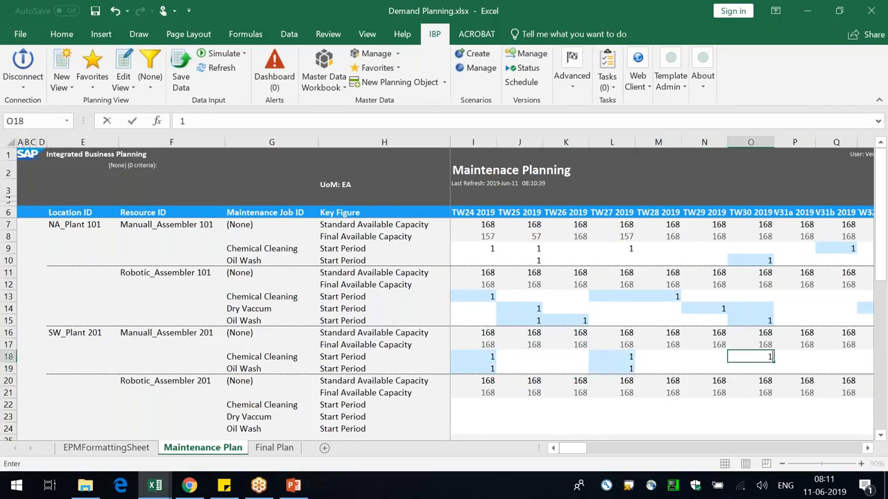
key("Return")
type("1")
key("Right")
key("Right")
key("Right")
key("Up")
type("1")
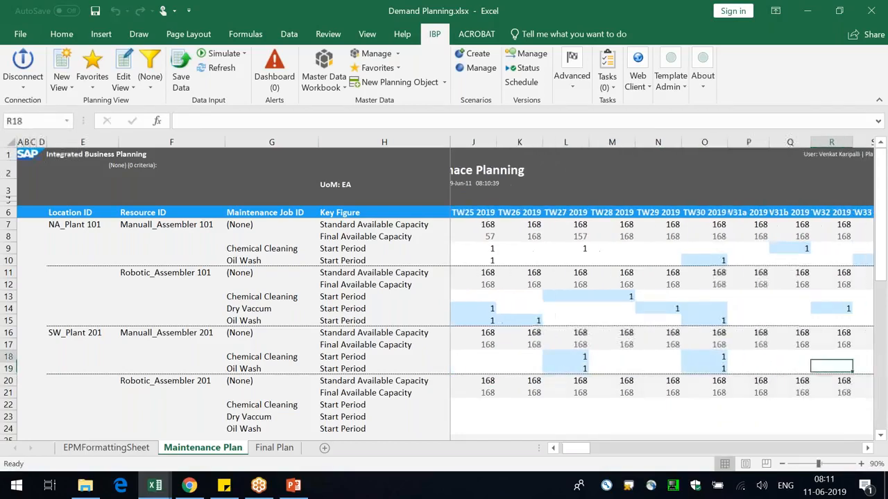
key("Return")
type("1")
- Set the Chemical Cleaning and Oil Wash Start Periods of Manuall_Assembler 201 to 1 in TW34 2019, leaving TW33 2019 empty
key("Right")
key("Right")
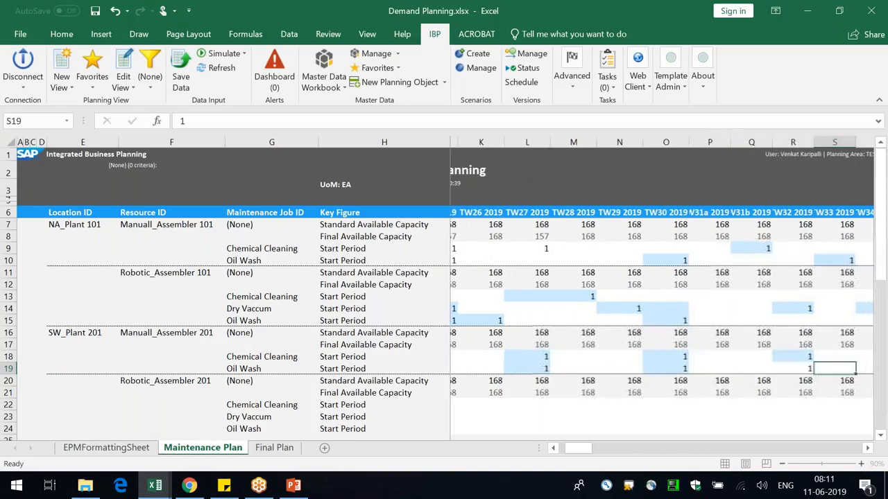
key("Up")
type("1")
key("Return")
key("Up")
key("Delete")
key("Right")
type("1")
key("Return")
type("1")
key("Return")
key("Right")
key("Up")
key("Home")
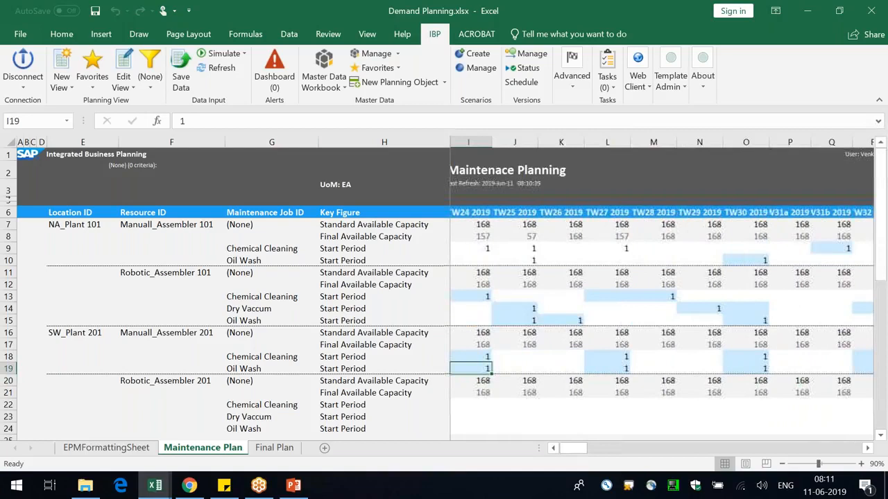
- Save the changed Start Period data without a reason code, and slightly widen the Resource ID column in the Demand Planning workbook
left_click(178, 69)
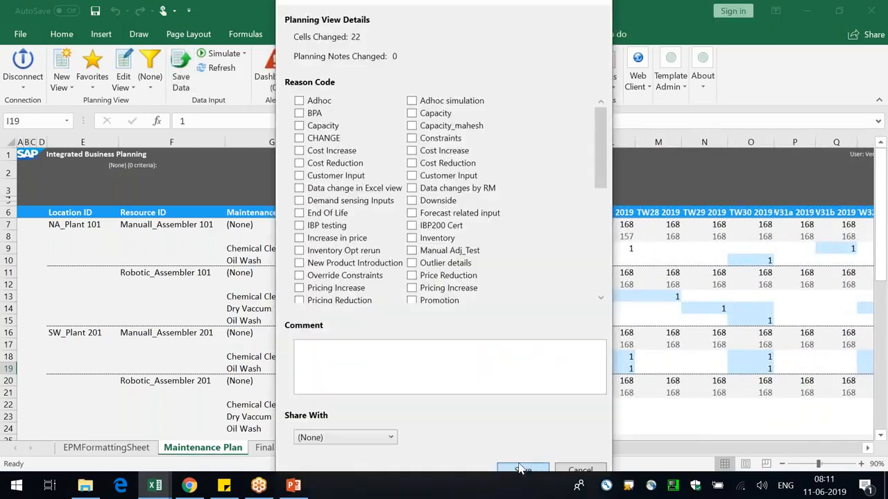
left_click(520, 463)
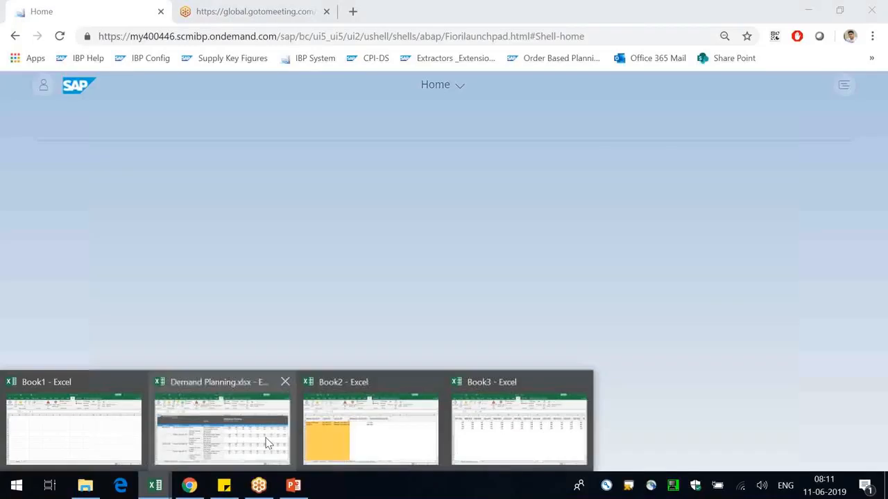
left_click(268, 439)
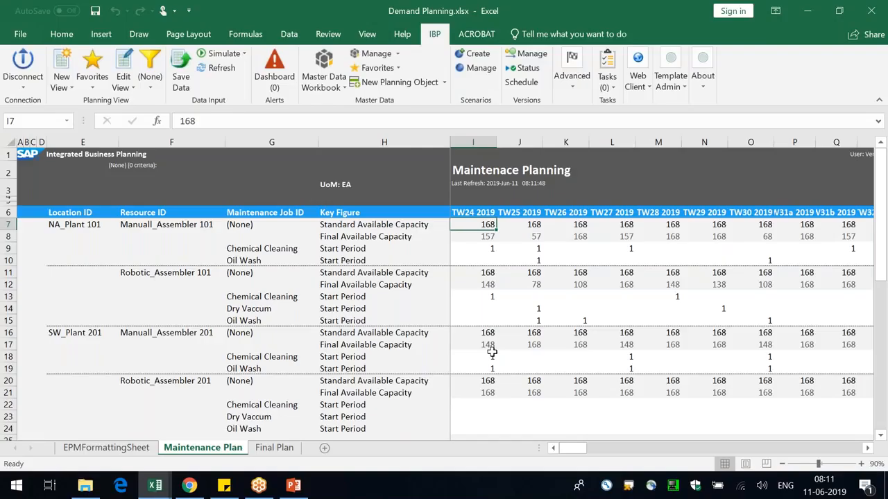
left_click_drag(226, 139, 229, 139)
left_click(381, 261)
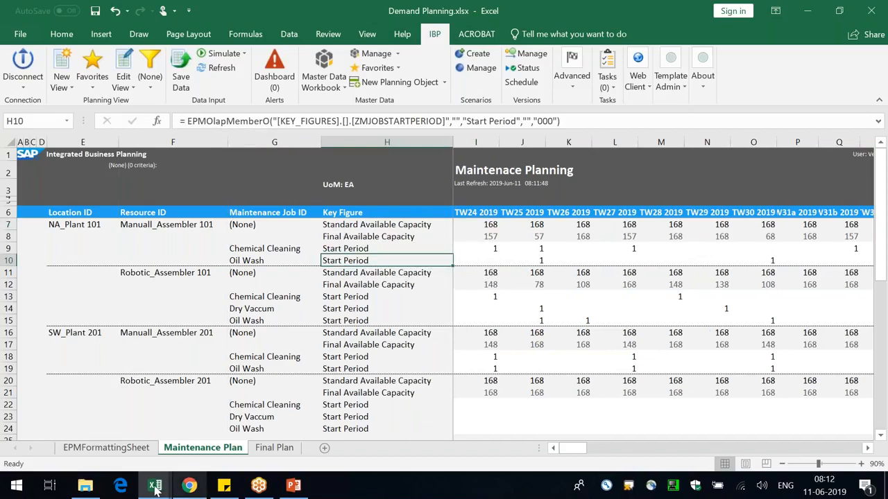
- Switch to the SAP IBP launchpad in Chrome and open the Analytics Advanced app from the General Planner group
left_click(189, 485)
scroll(372, 363, "down", 3)
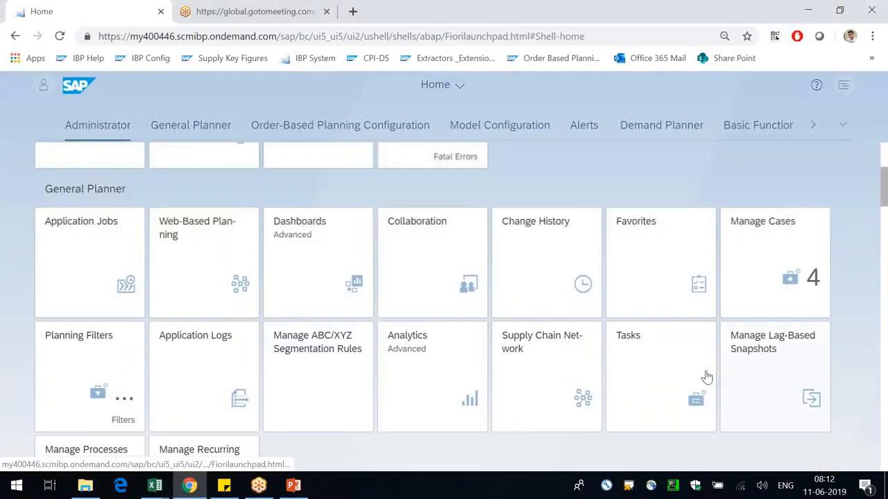
scroll(416, 283, "down", 2)
scroll(418, 284, "up", 1)
scroll(418, 284, "down", 2)
left_click(420, 229)
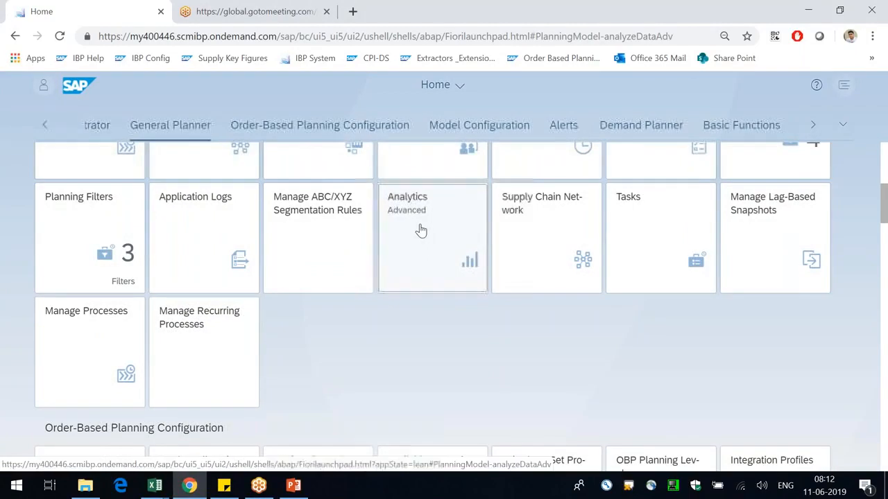
- Review the Maintenance Plan sheet in Excel and the planning area structure on slide 3 of the PowerPoint presentation
left_click(157, 485)
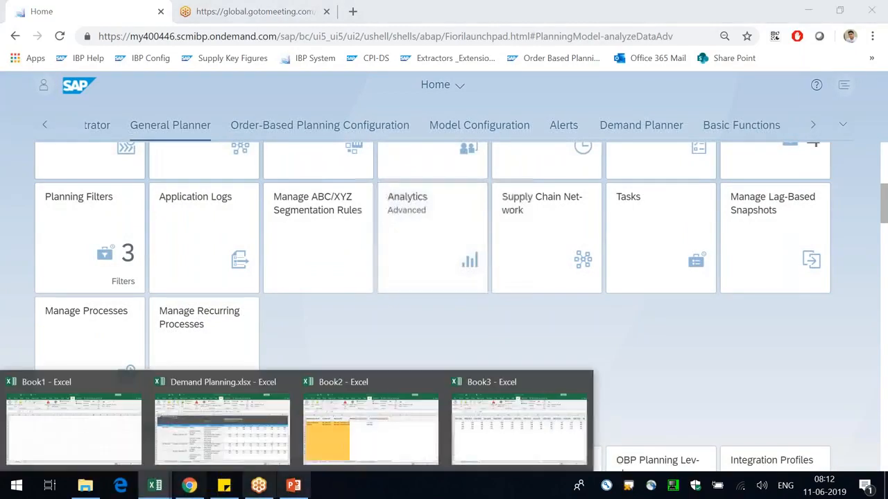
left_click(263, 444)
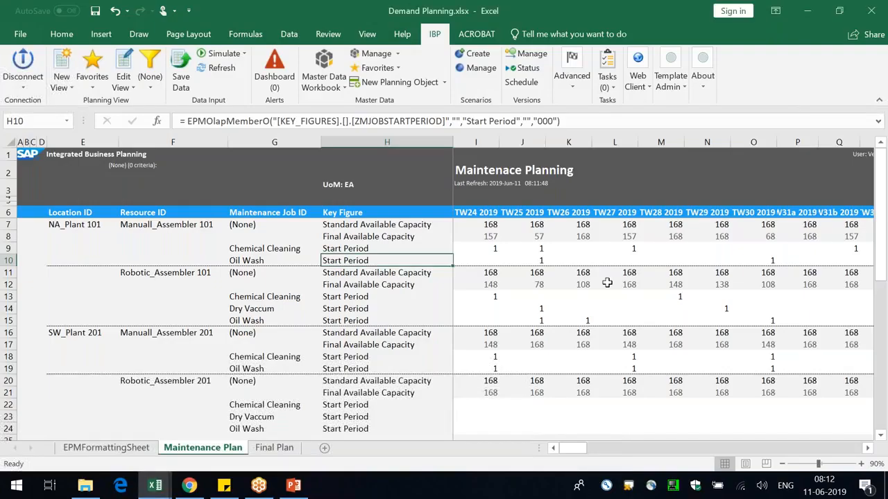
left_click(879, 17)
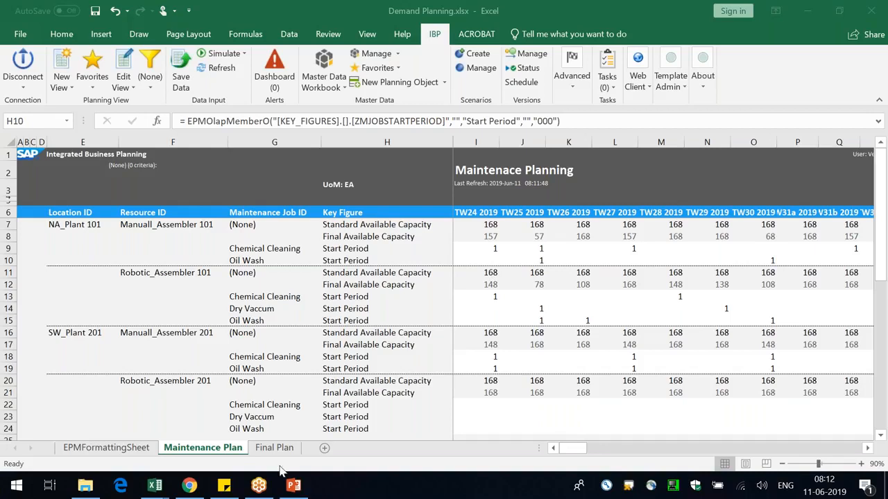
left_click(292, 488)
scroll(67, 253, "up", 6)
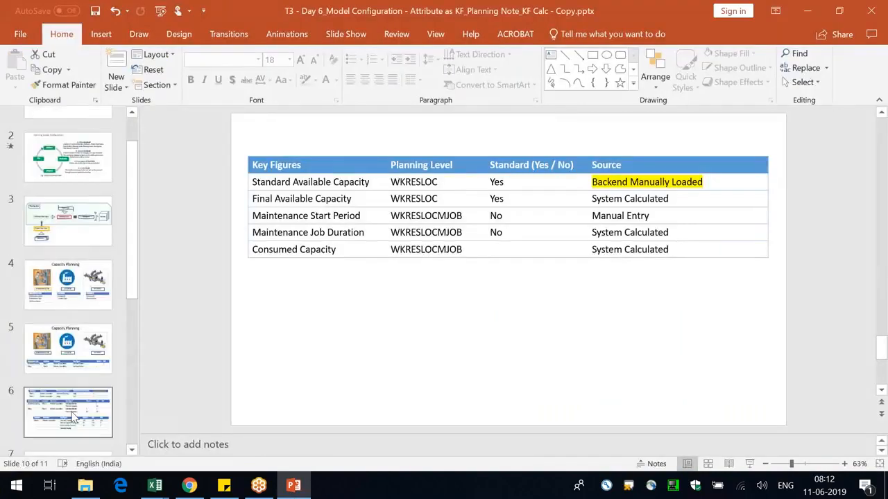
left_click(67, 253)
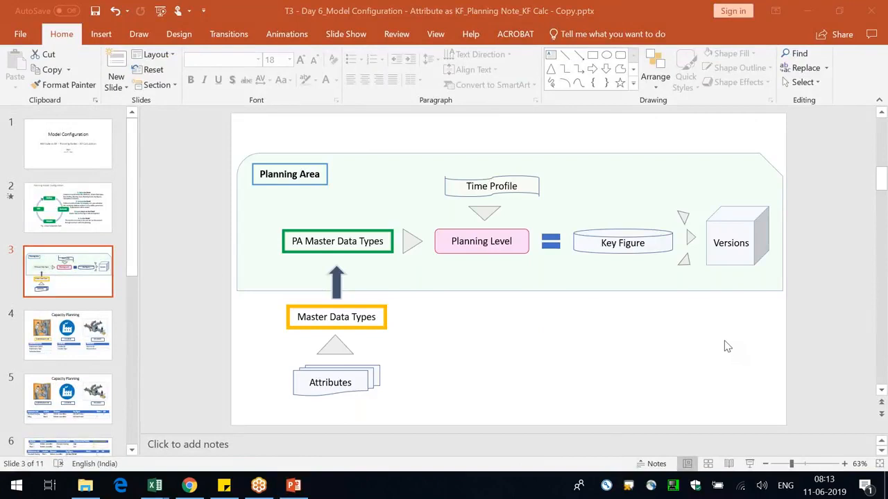
scroll(45, 436, "down", 6)
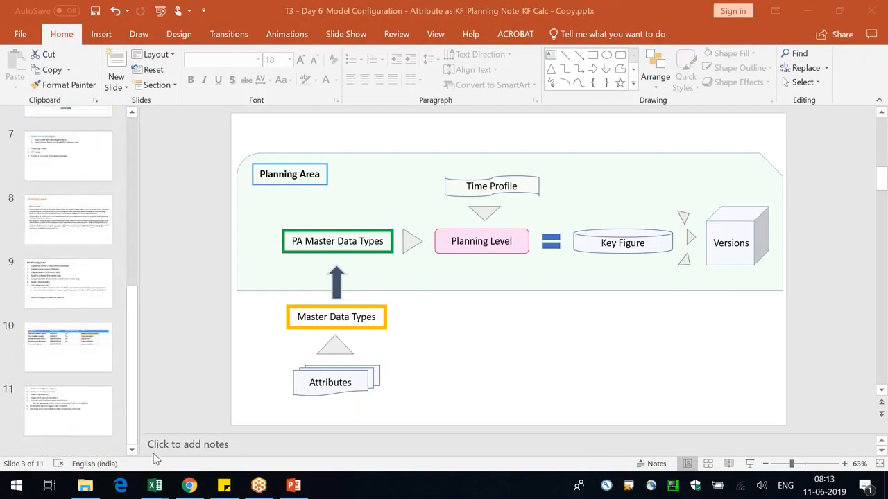
- Switch to the Analytics app in Chrome and create a new Analytics Chart
left_click(188, 487)
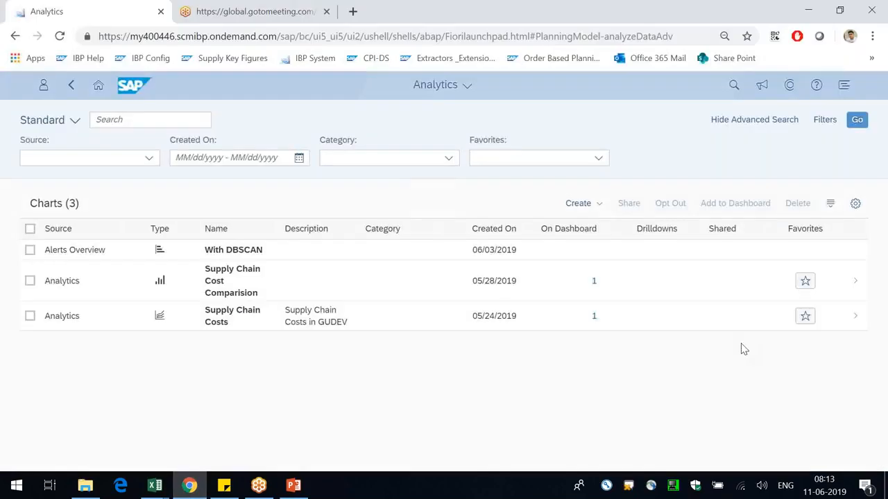
left_click(580, 206)
left_click(593, 226)
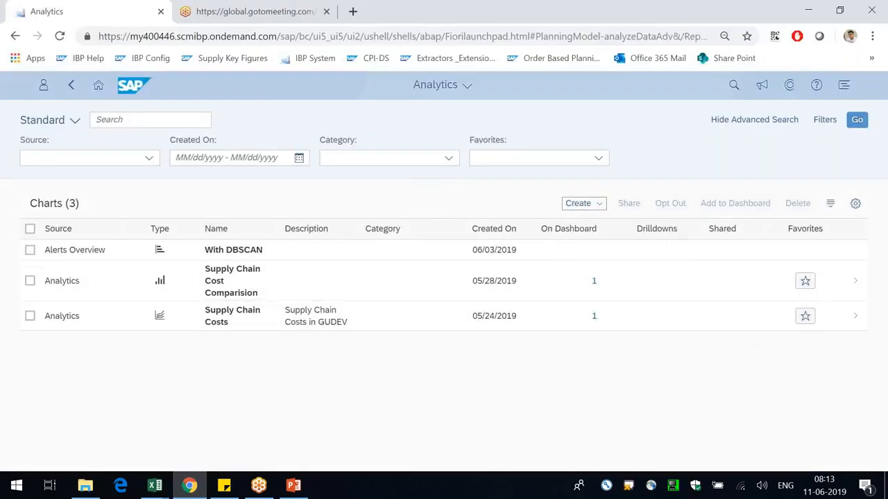
left_click(587, 204)
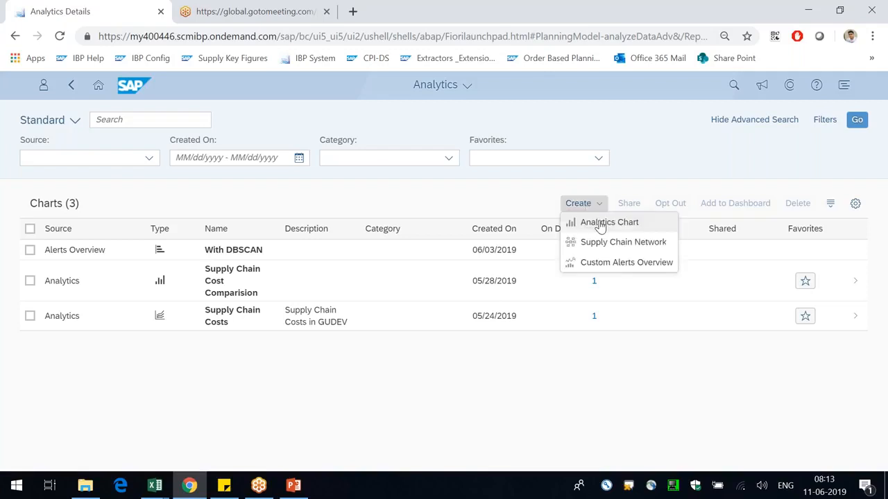
left_click(600, 220)
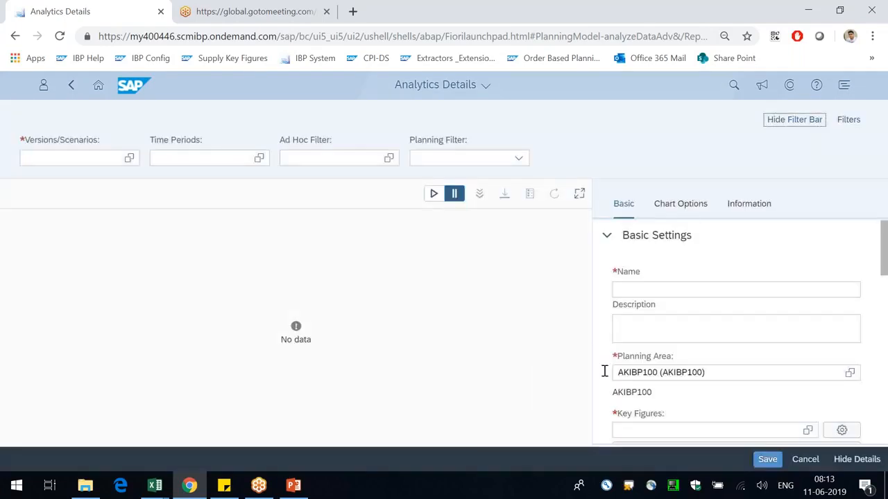
- Set the new chart's planning area to TESTCONF2 (Test Configuration 2)
left_click(604, 371)
key("ctrl+a")
key("BackSpace")
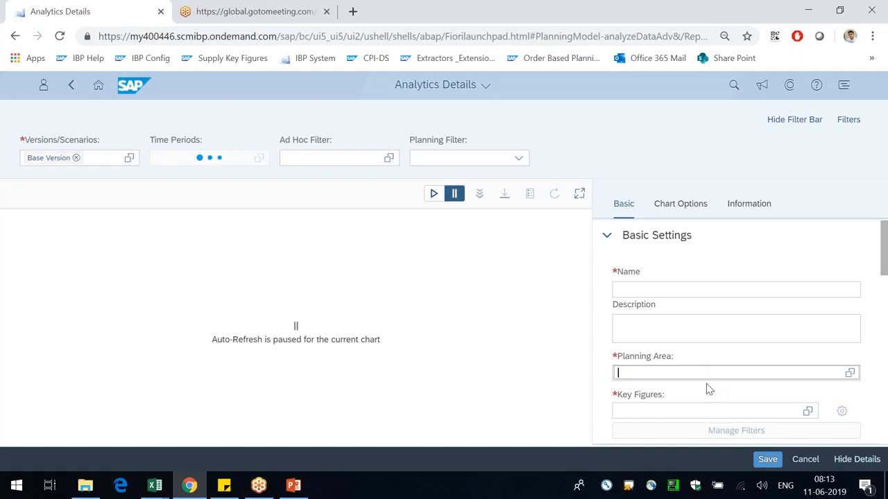
type("testconF2 (Test Configuration 2")
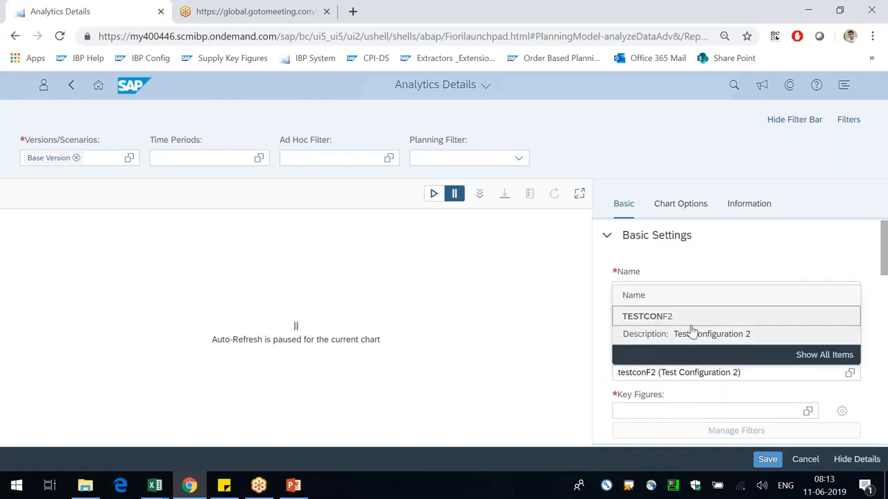
left_click(692, 328)
left_click(554, 303)
left_click(872, 36)
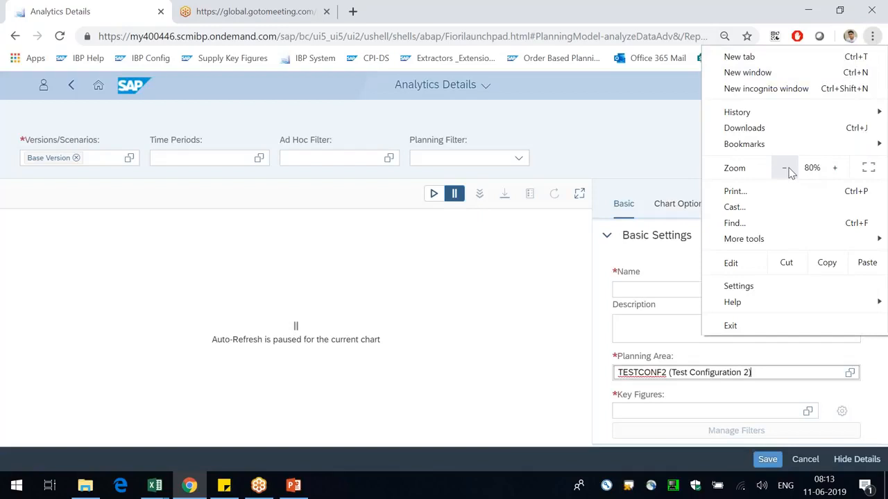
left_click(636, 149)
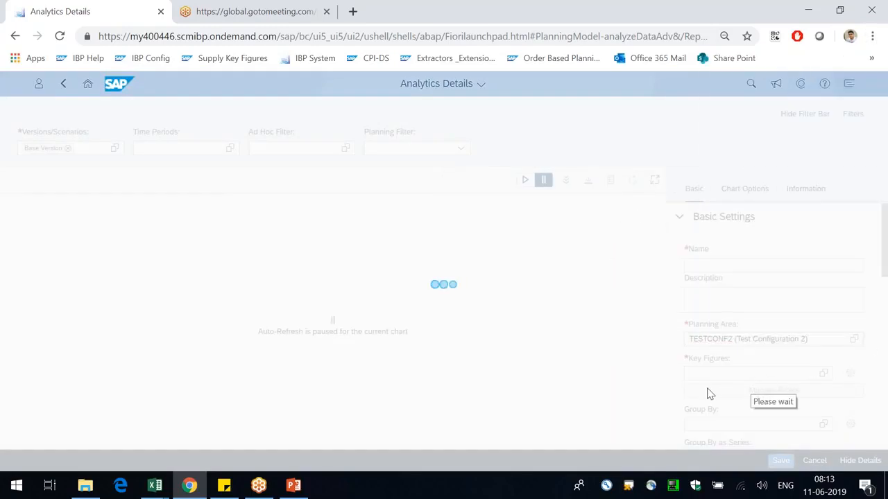
left_click(760, 374)
type("job Duration")
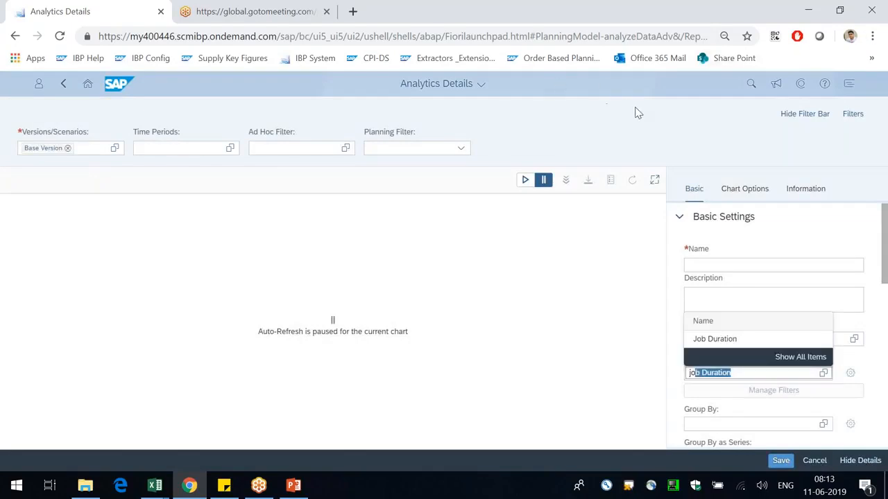
left_click(761, 347)
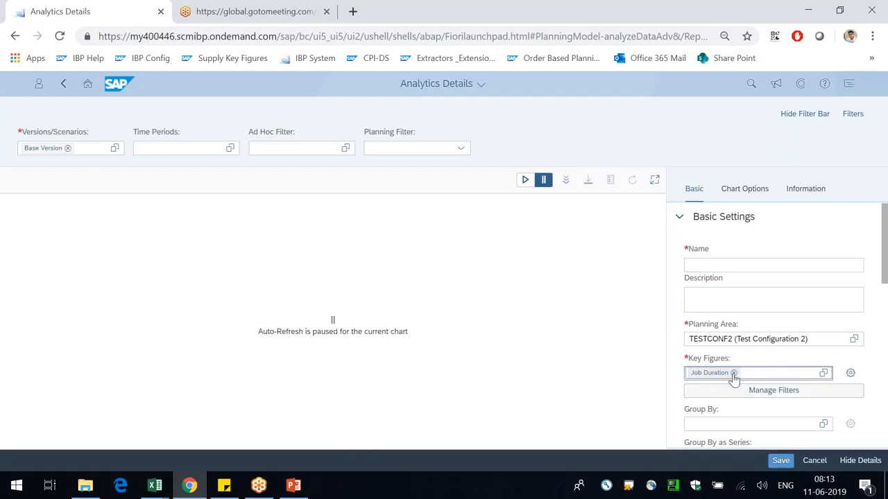
left_click(733, 373)
- Set the chart's key figure to Start Period and turn on auto-refresh, proceeding without a filter attribute
type("star")
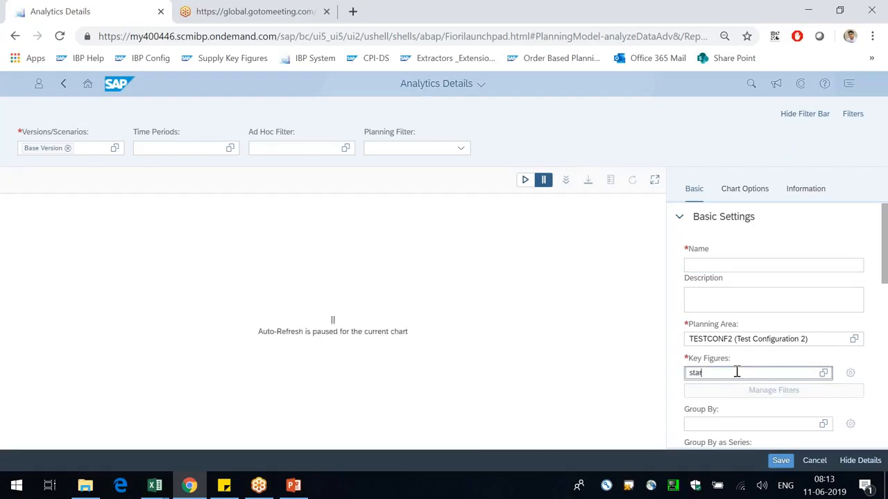
type("t Of Quarter Bias Weight")
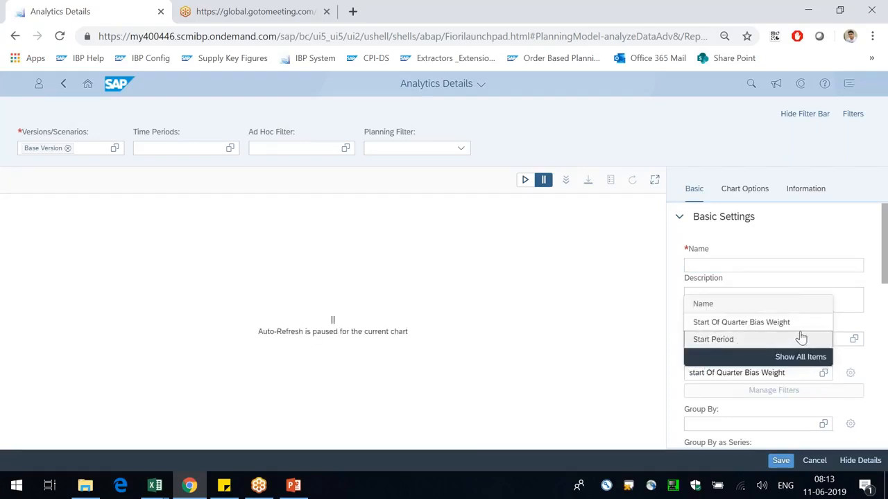
left_click(801, 341)
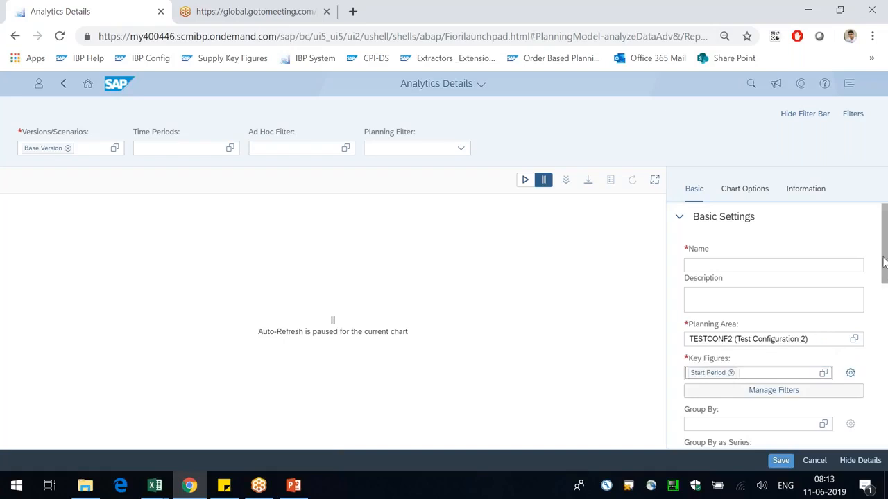
scroll(886, 259, "down", 2)
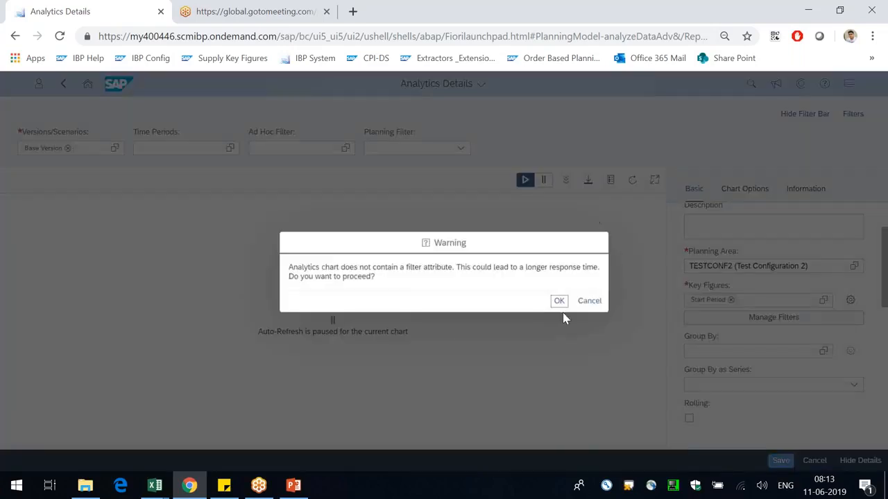
left_click(560, 303)
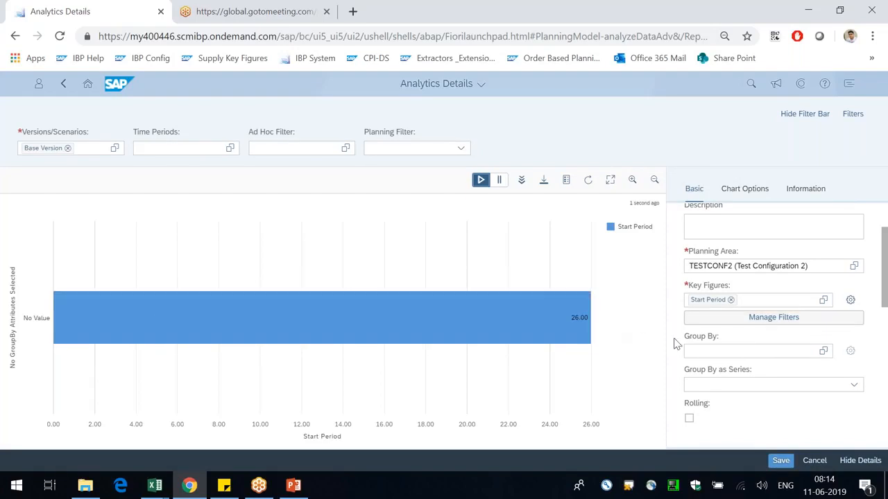
- Group the Start Period chart by Week (technical), proceeding without a filter attribute
left_click(700, 349)
type("wee")
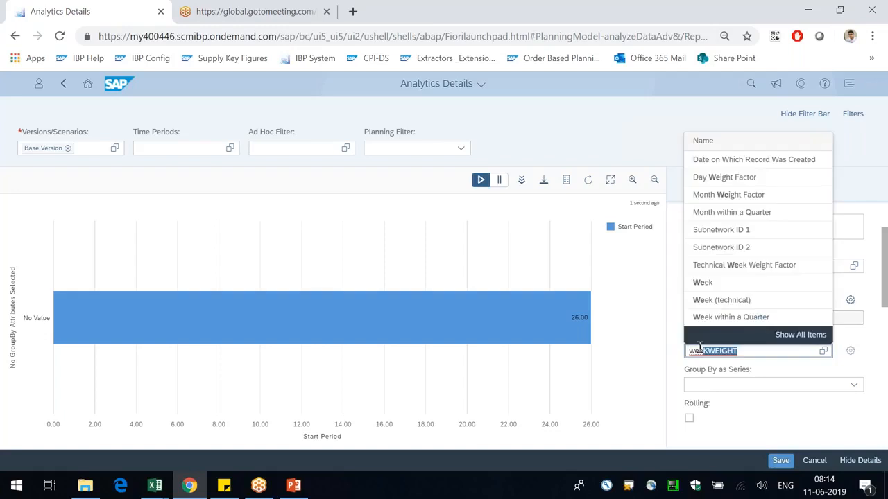
key("BackSpace")
key("BackSpace")
key("BackSpace")
type("t")
type("wee")
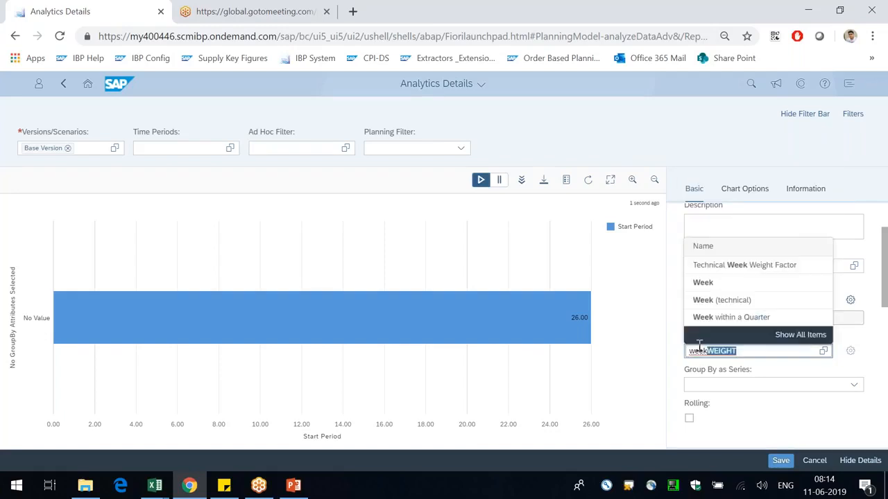
left_click(762, 303)
left_click(559, 301)
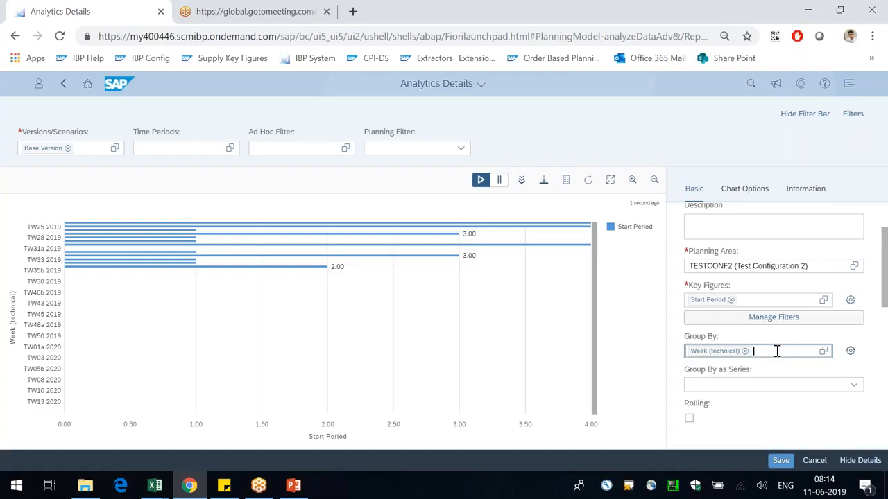
- Search for a location attribute as an additional grouping for the chart
type("location")
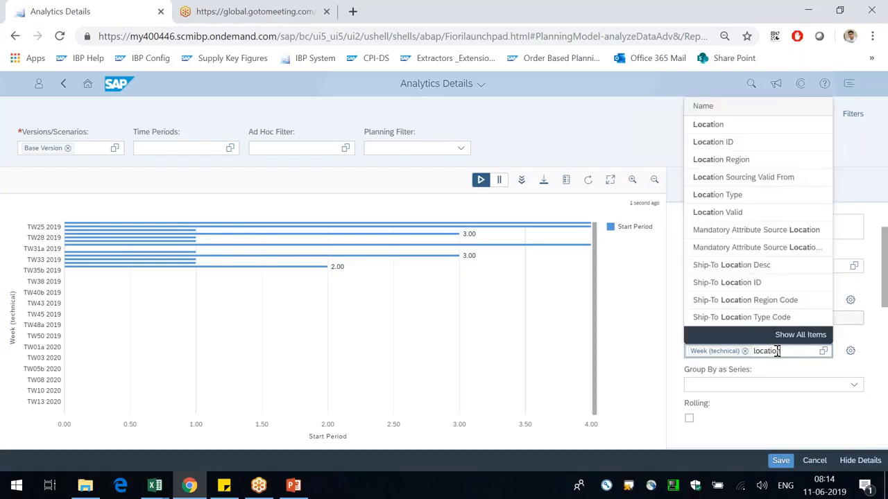
- Add Location ID and Resource ID to the chart's Group By attributes, proceeding without a filter attribute
left_click(713, 143)
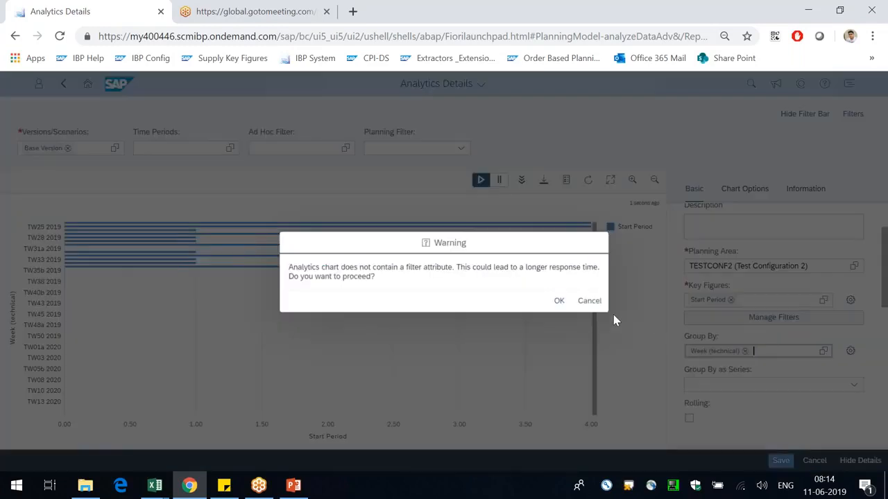
left_click(560, 303)
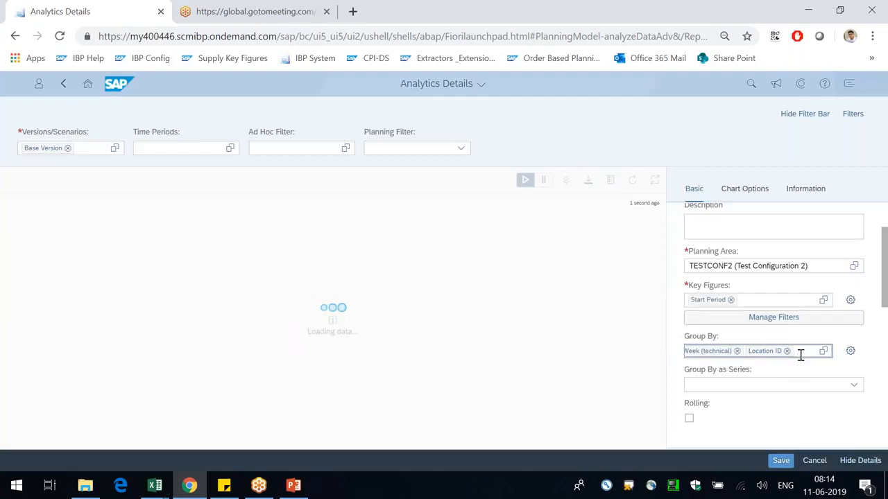
type("res")
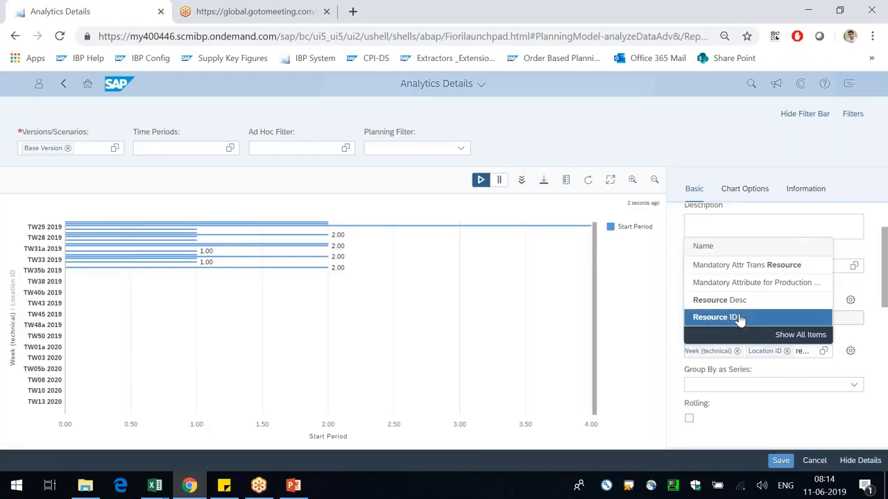
left_click(740, 317)
left_click(557, 302)
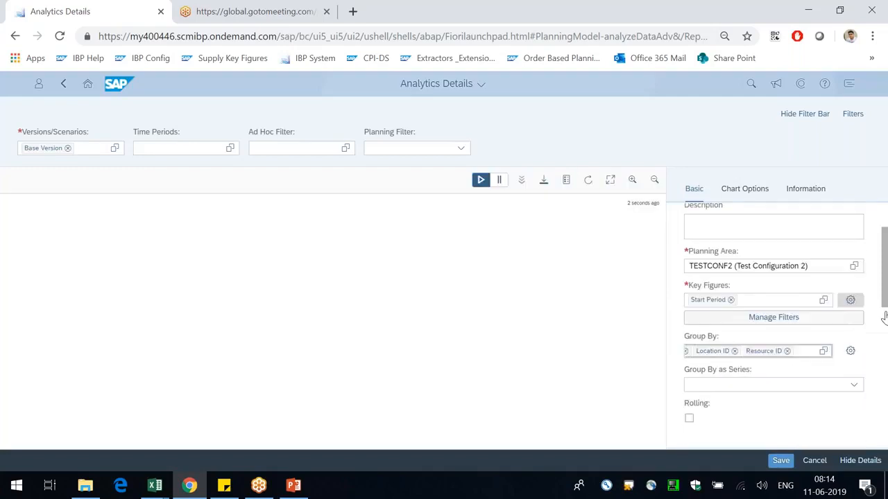
- Change the chart type to Heat Map and load its data without a filter attribute
left_click_drag(884, 304, 885, 407)
scroll(751, 326, "down", 1)
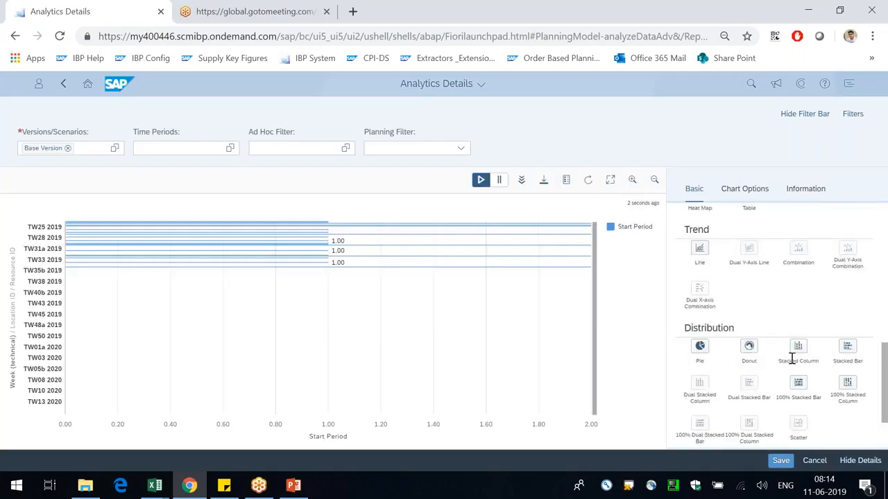
scroll(782, 361, "up", 2)
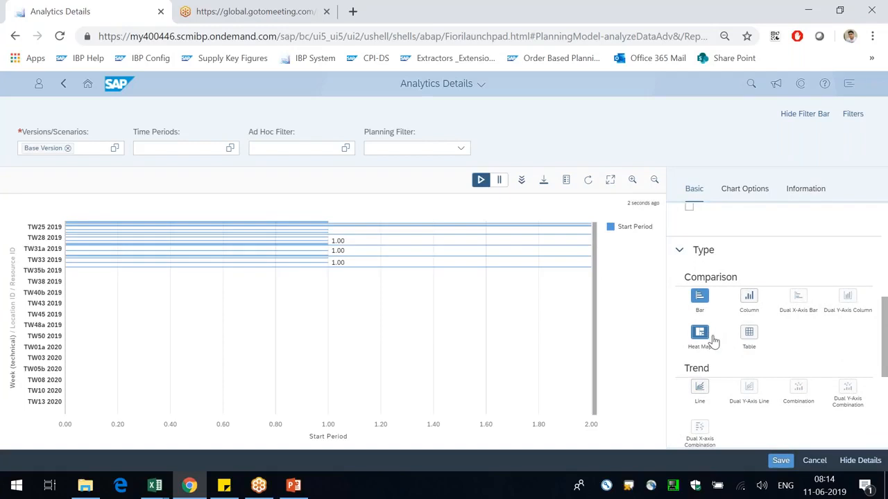
left_click(702, 336)
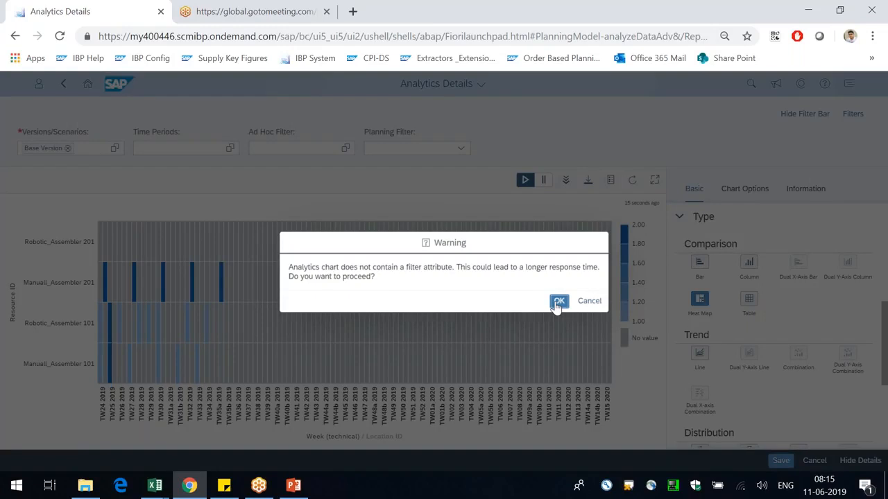
left_click(558, 302)
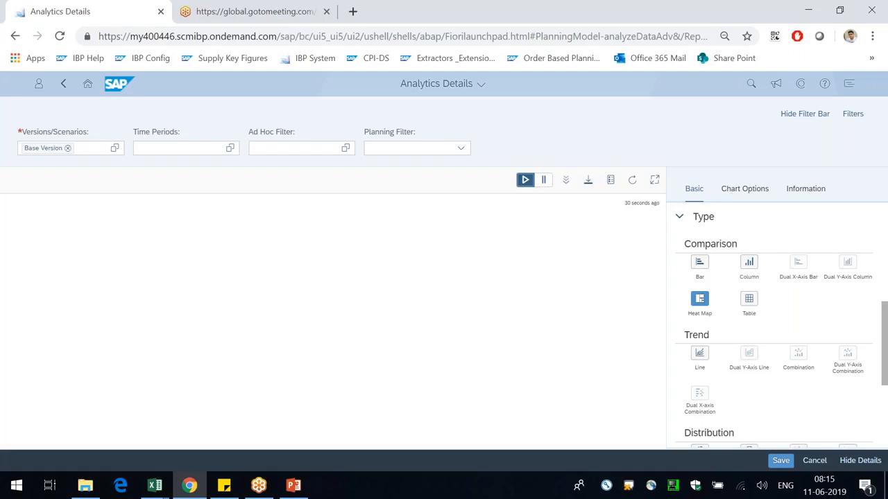
left_click(522, 182)
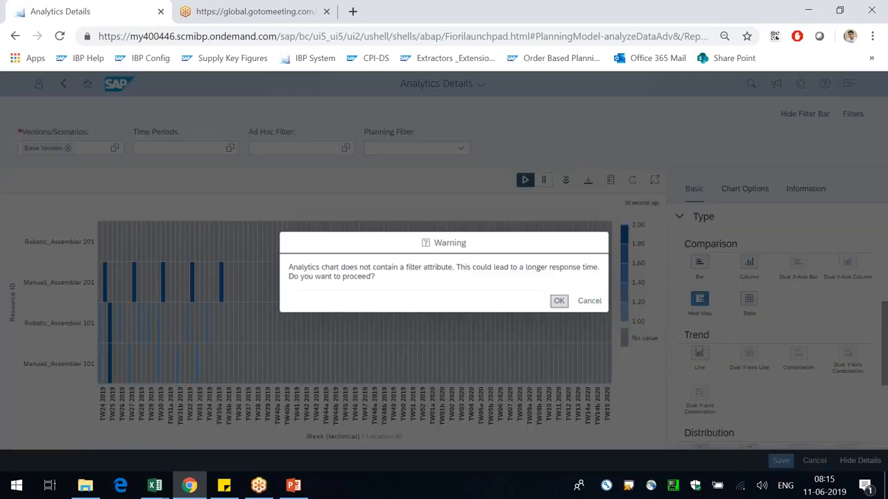
left_click_drag(412, 267, 465, 267)
left_click(560, 305)
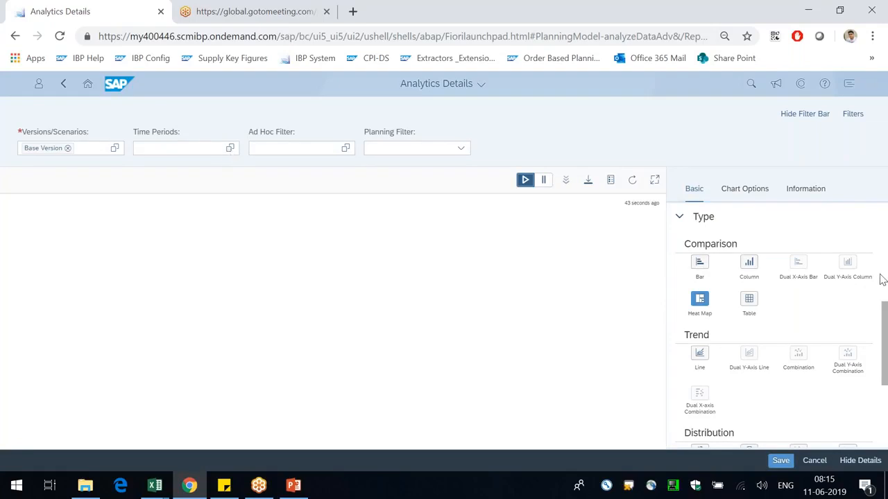
- Limit the chart's time periods to technical weeks TW24 2019 through TW36 2019, proceeding without a filter attribute
left_click(230, 149)
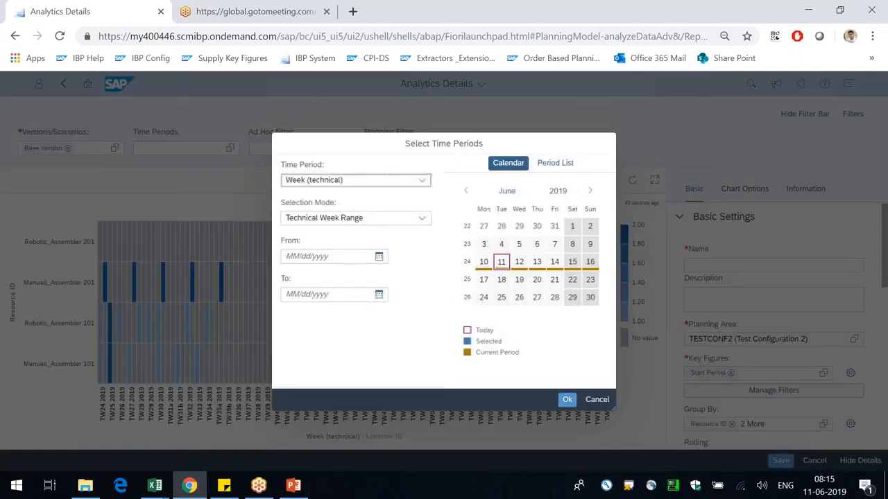
left_click(558, 165)
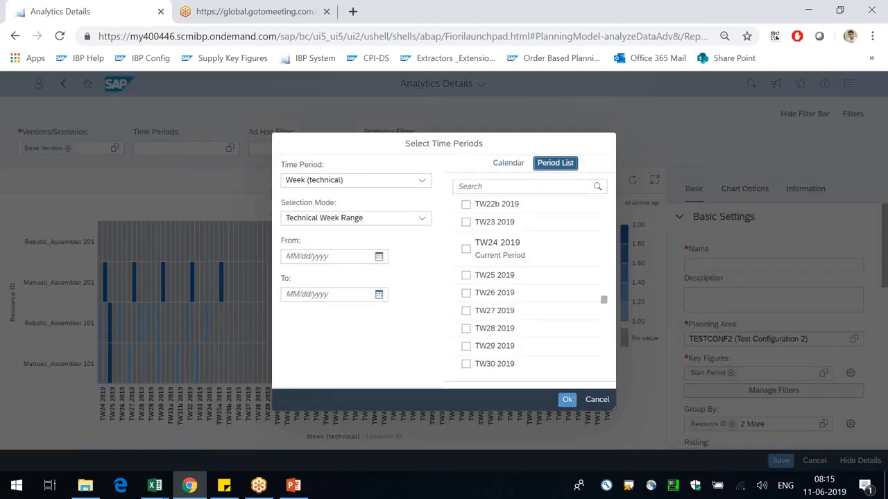
left_click(467, 249)
left_click(466, 276)
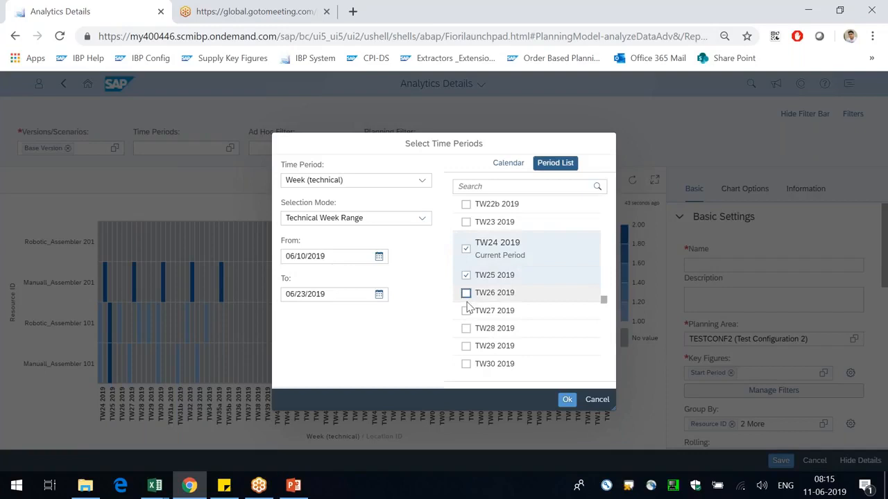
left_click(466, 294)
left_click(466, 310)
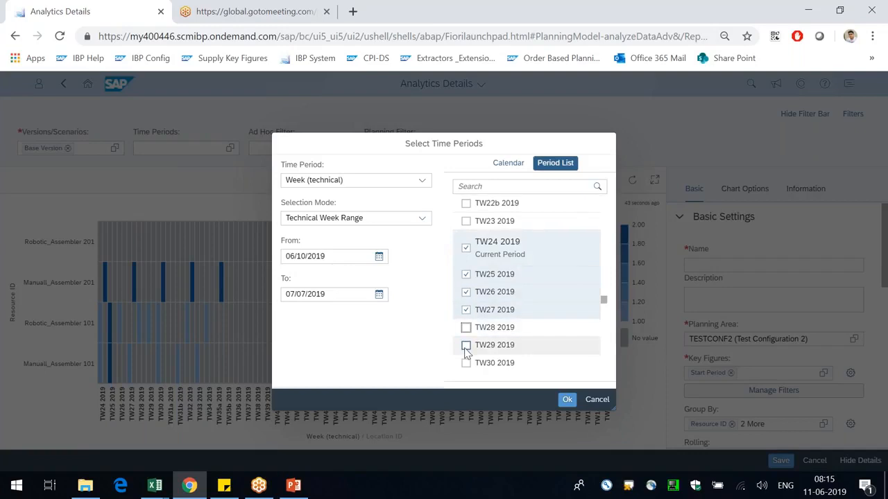
scroll(466, 352, "down", 1)
left_click(466, 258)
left_click(467, 277)
left_click(466, 294)
left_click(466, 312)
left_click(466, 331)
scroll(466, 326, "down", 1)
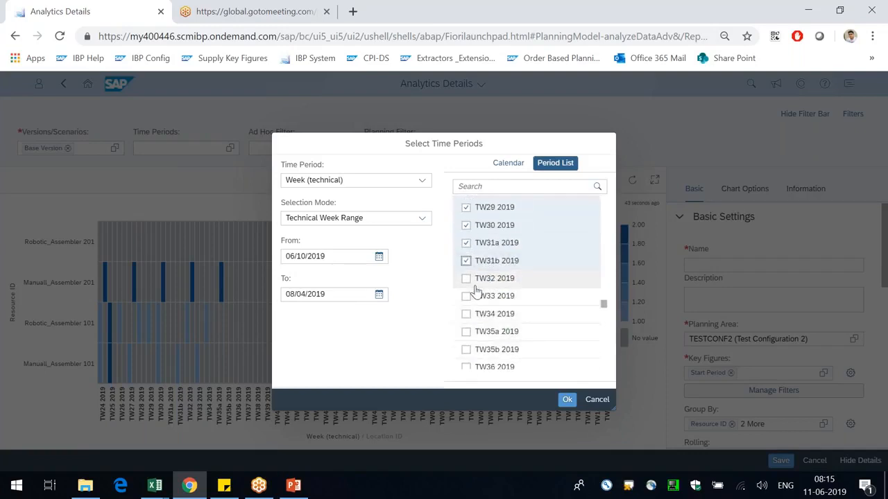
left_click(466, 278)
left_click(466, 296)
left_click(467, 314)
left_click(466, 331)
left_click(466, 350)
scroll(466, 361, "down", 1)
left_click(466, 297)
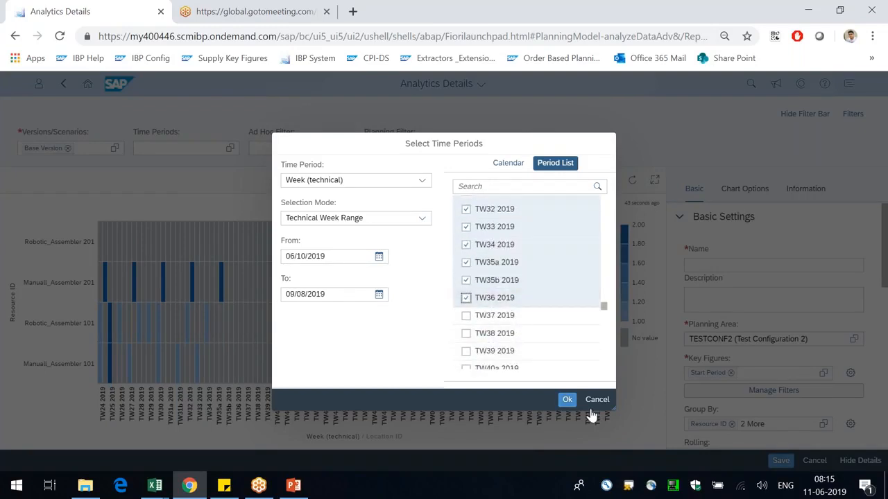
left_click(568, 401)
left_click(558, 302)
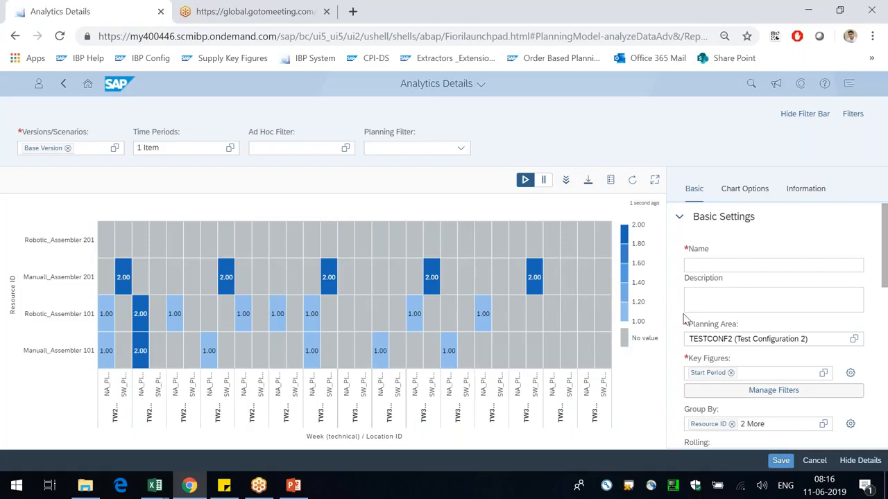
- Reorder the Group By attributes so Week (technical) comes last, after Location ID and Resource ID
scroll(798, 367, "down", 1)
left_click(823, 357)
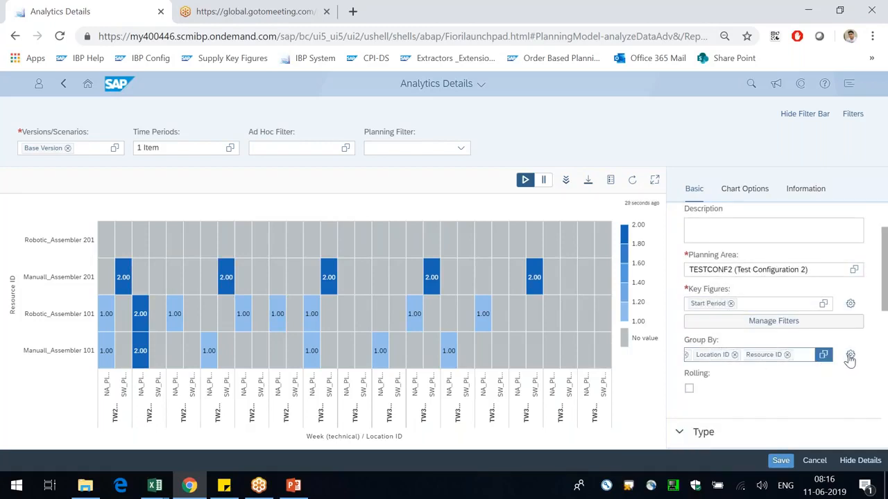
left_click(851, 356)
left_click(646, 449)
left_click(851, 356)
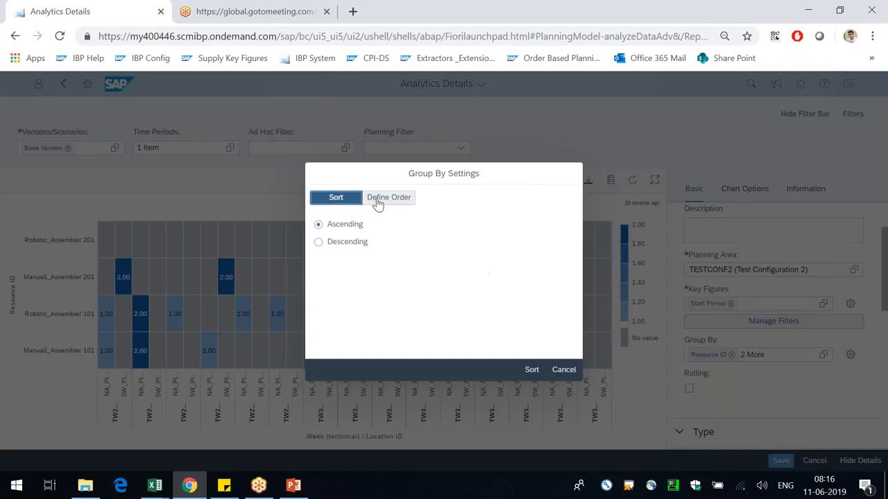
left_click(377, 200)
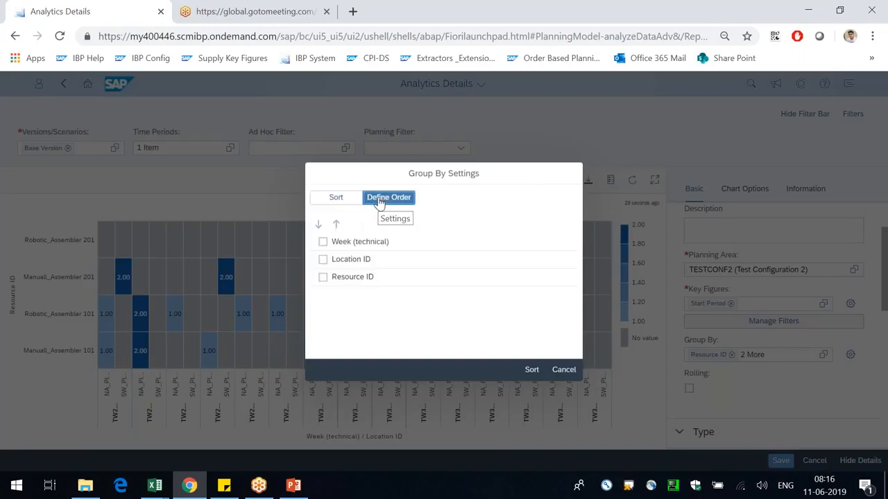
left_click(323, 242)
left_click(318, 224)
left_click(318, 224)
left_click(531, 369)
left_click(559, 301)
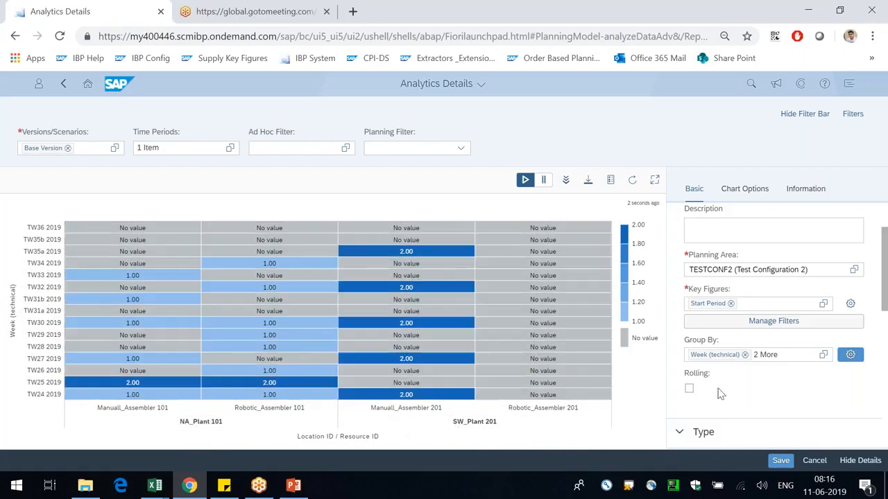
- Set the chart's value display to remove null entries and "zero" data points, and turn off the value labels
scroll(790, 361, "down", 3)
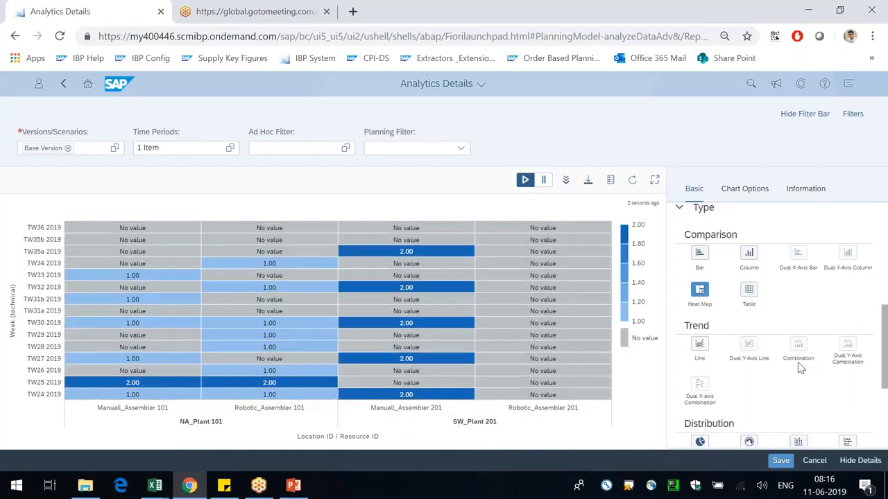
scroll(801, 368, "down", 3)
scroll(813, 379, "up", 5)
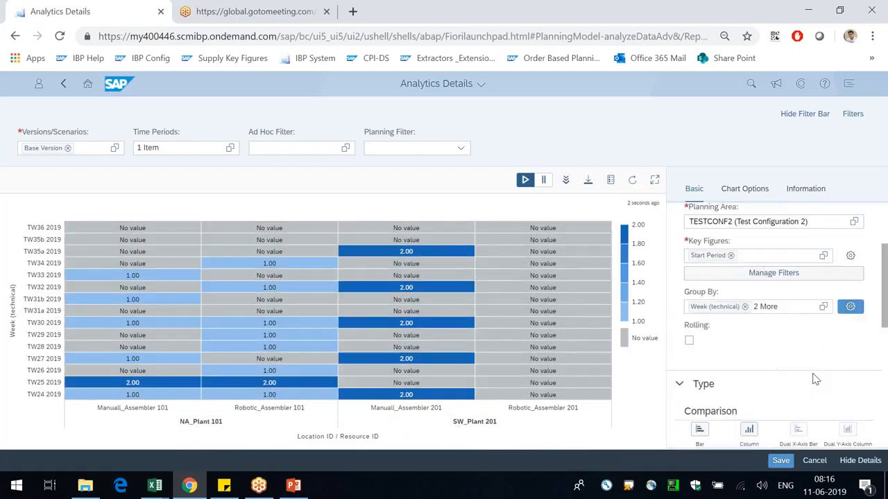
scroll(812, 373, "up", 1)
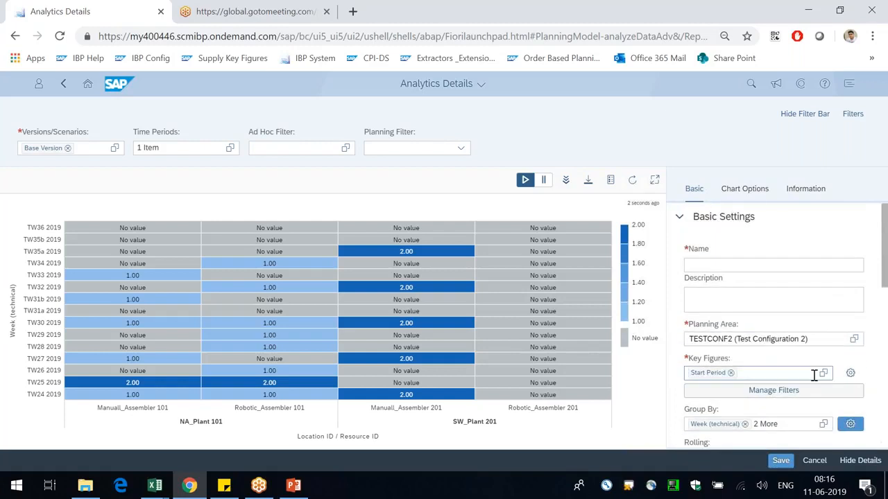
left_click(742, 189)
scroll(823, 363, "down", 2)
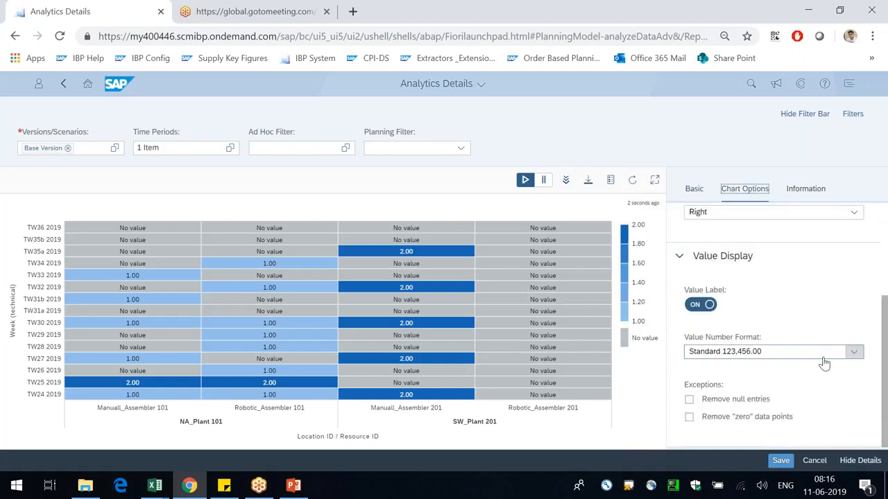
left_click(689, 400)
left_click(560, 303)
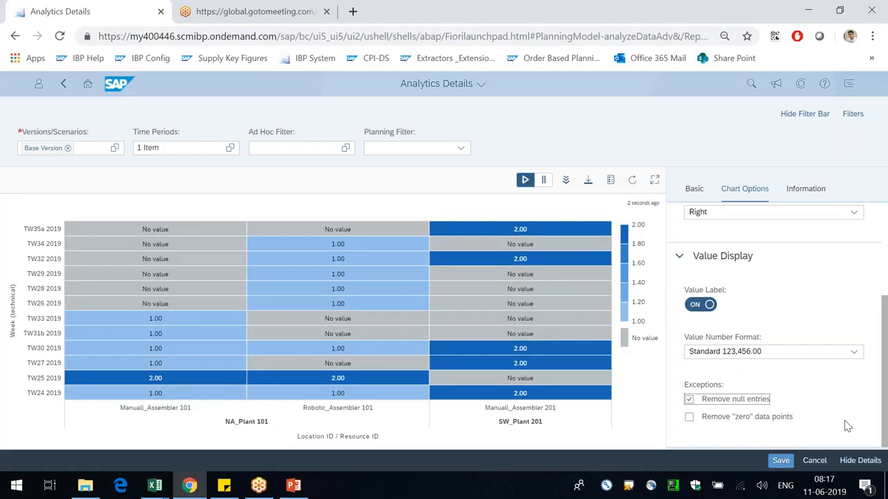
left_click(690, 418)
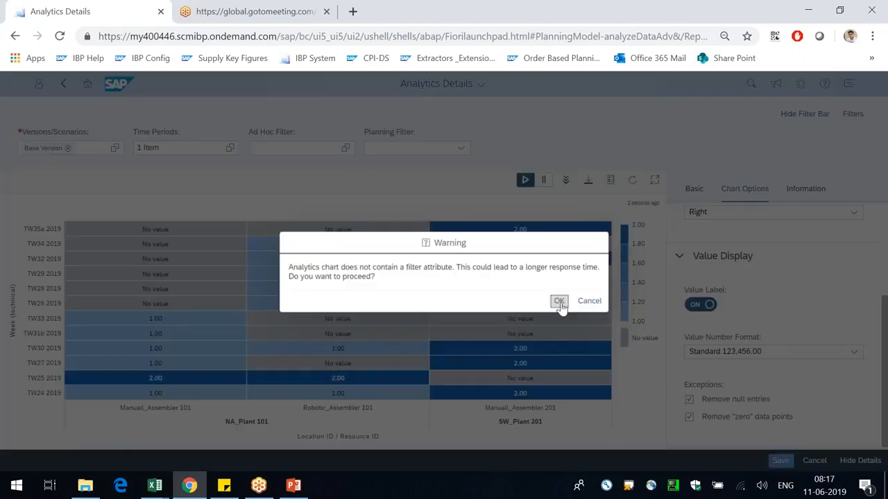
left_click(559, 303)
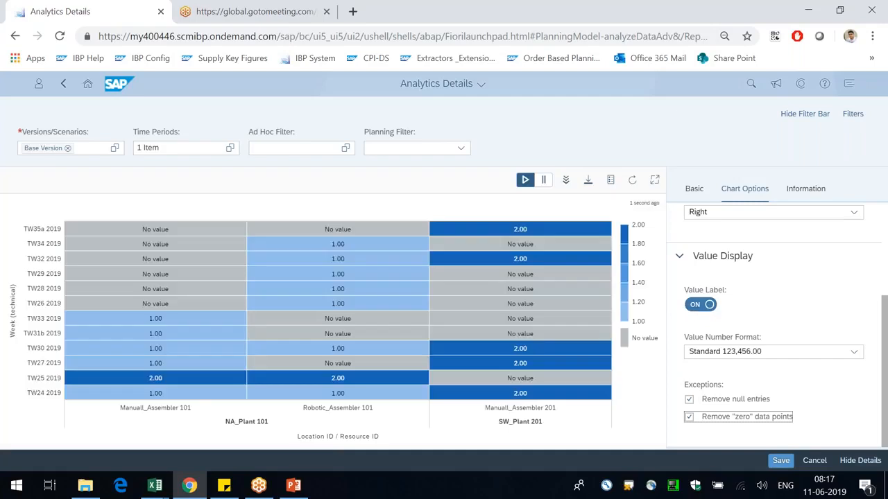
left_click(701, 304)
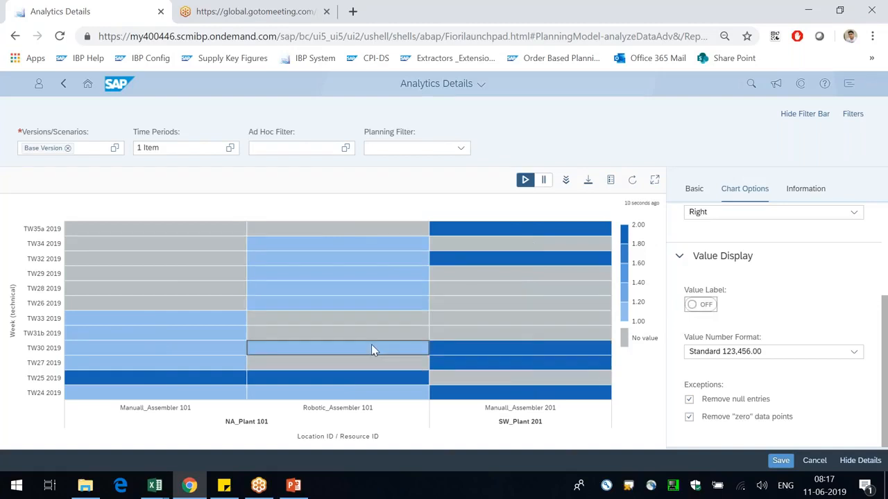
- Add Maintenance Job ID to the chart's Group By attributes and reload the heat map without a filter attribute
left_click(693, 188)
scroll(809, 406, "down", 2)
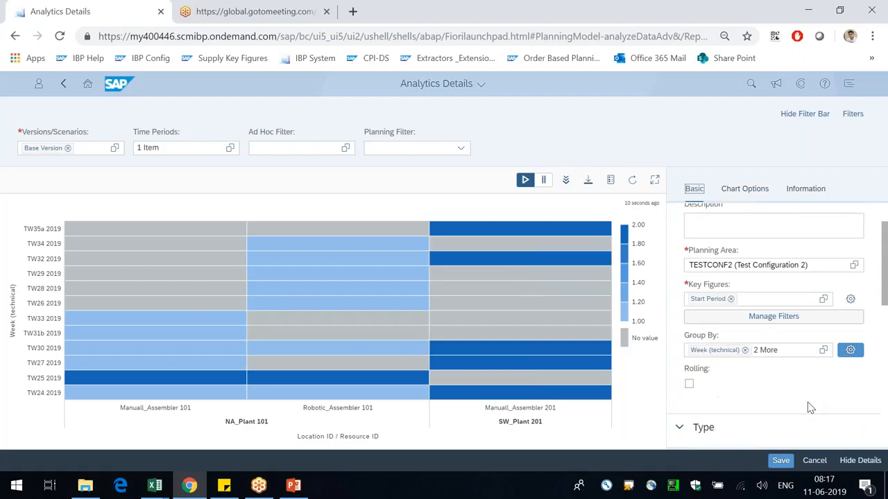
scroll(805, 395, "down", 2)
left_click(823, 285)
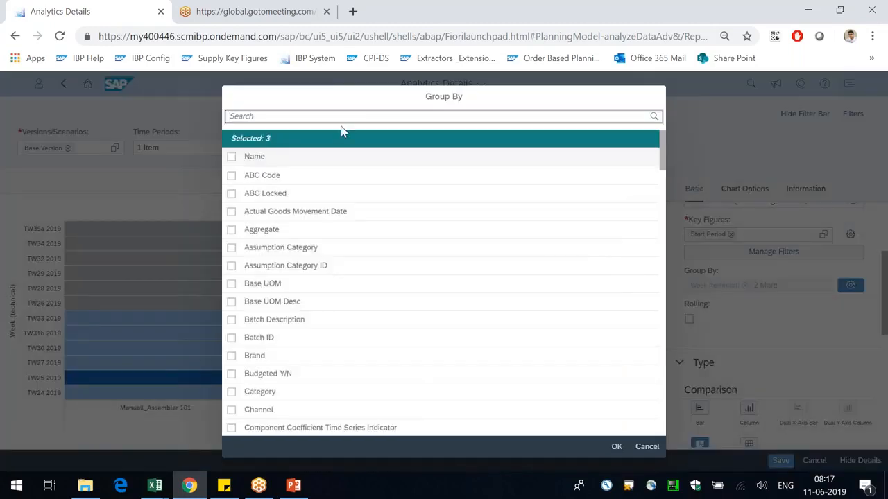
left_click(340, 114)
type("main")
left_click(232, 194)
left_click(617, 446)
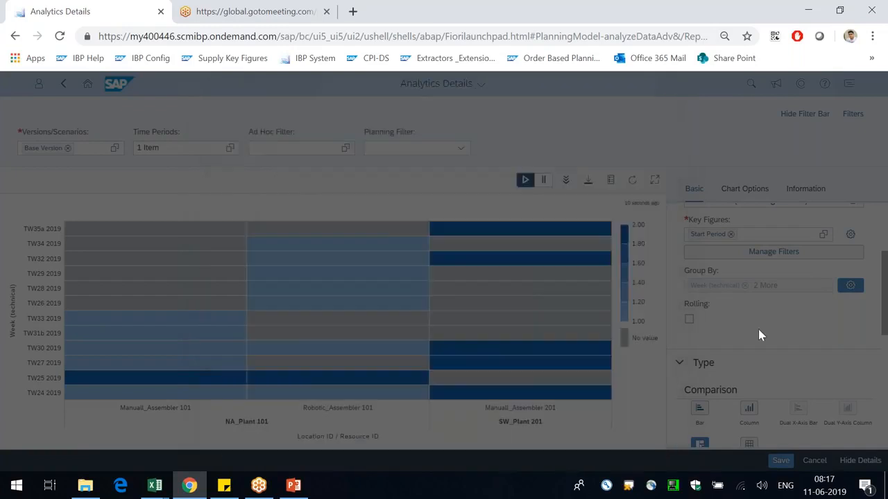
left_click(559, 302)
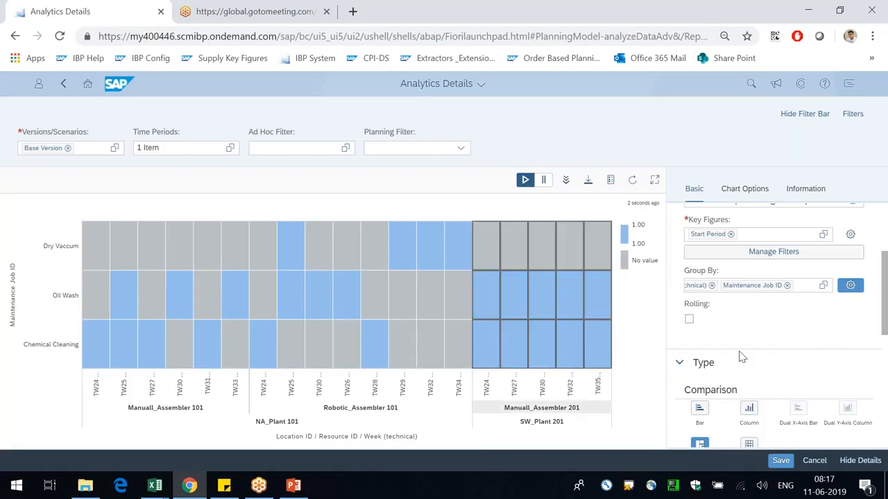
scroll(776, 361, "down", 1)
scroll(780, 364, "down", 2)
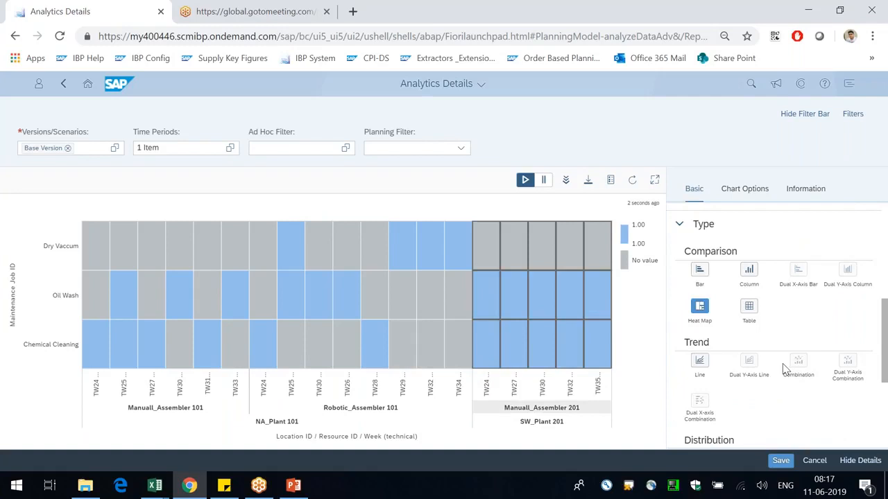
scroll(765, 390, "down", 3)
scroll(767, 394, "up", 3)
scroll(767, 394, "up", 5)
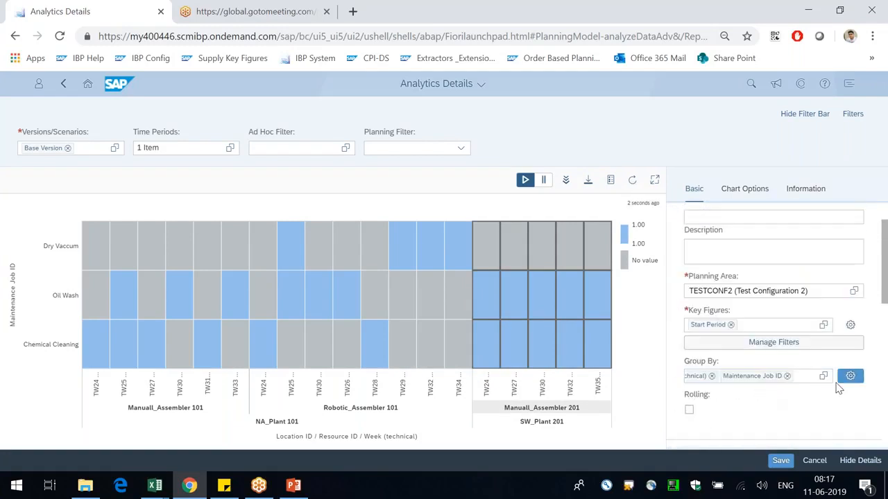
- Move Week (technical) to the top of the Group By order and reload the heat map without a filter attribute
left_click(851, 375)
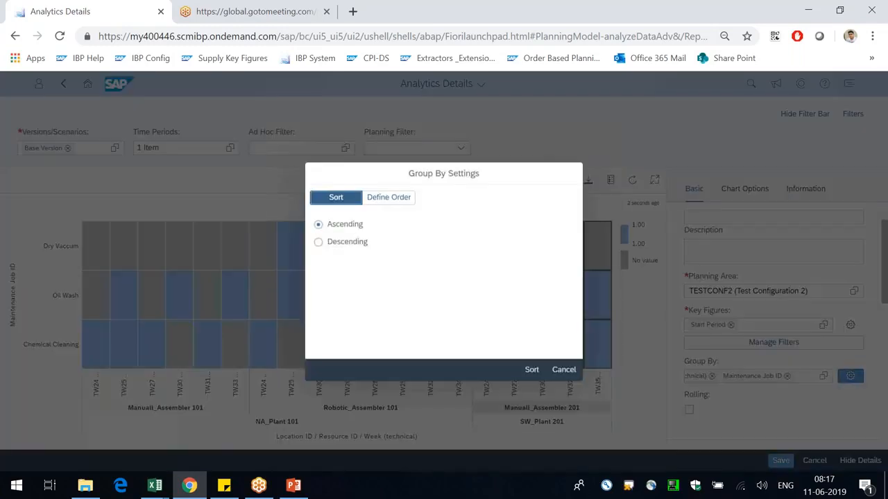
left_click(391, 200)
left_click(323, 276)
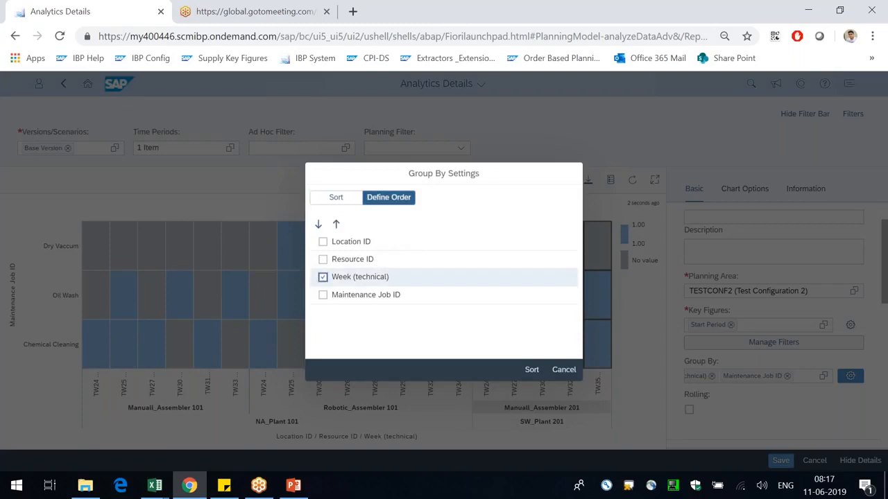
left_click(336, 225)
left_click(336, 225)
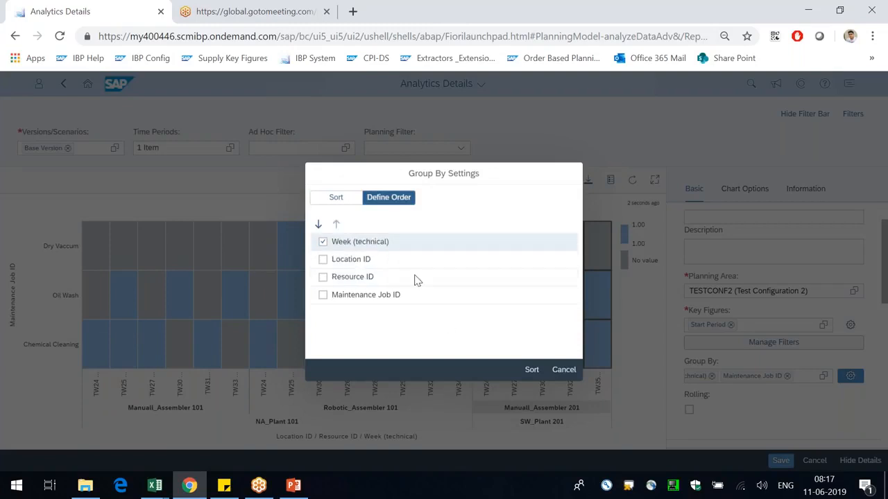
left_click(530, 371)
left_click(560, 299)
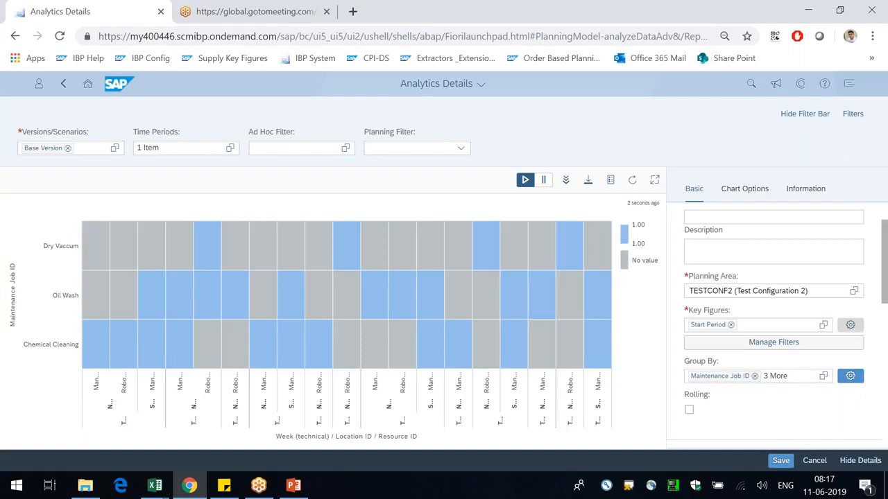
- Hide the filter bar and move Week (technical) back below Resource ID in the Group By order, reloading without a filter attribute
left_click(803, 114)
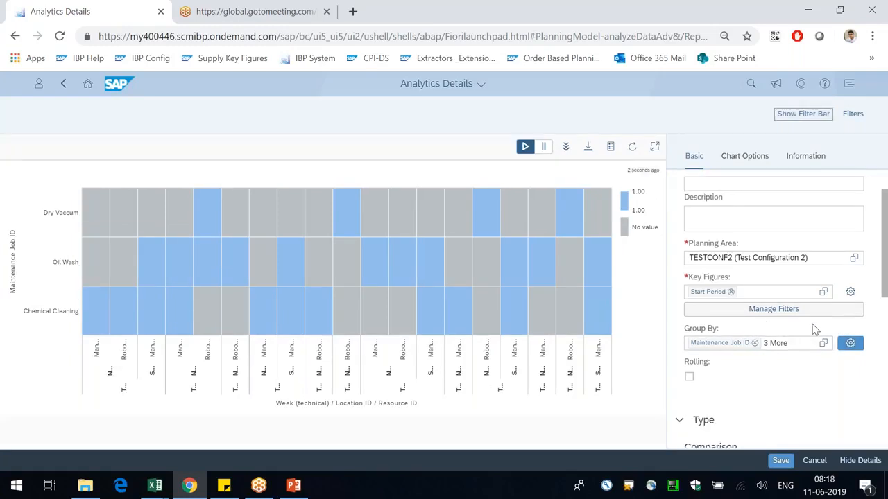
left_click(849, 344)
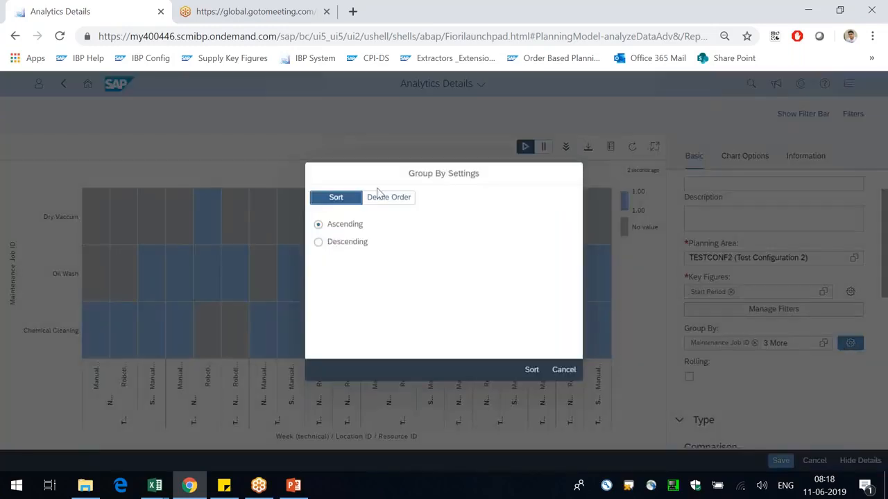
left_click(381, 198)
left_click(323, 241)
left_click(318, 224)
left_click(318, 224)
left_click(532, 371)
left_click(558, 303)
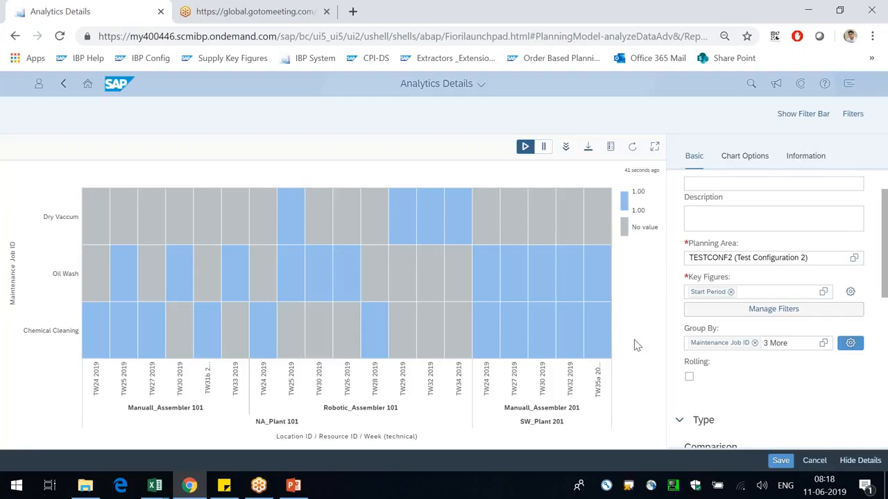
- View the heat map in full screen, then switch to Excel to check the Maintenance Plan sheet
left_click(652, 147)
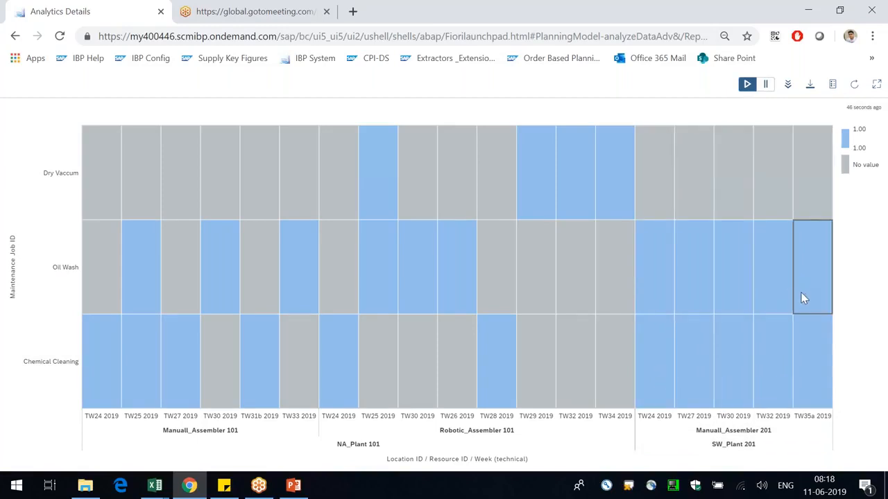
left_click(876, 84)
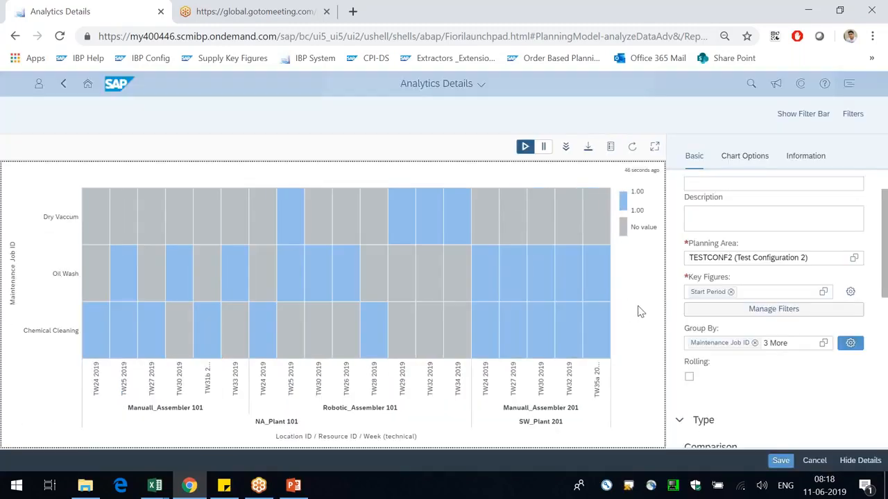
left_click(154, 486)
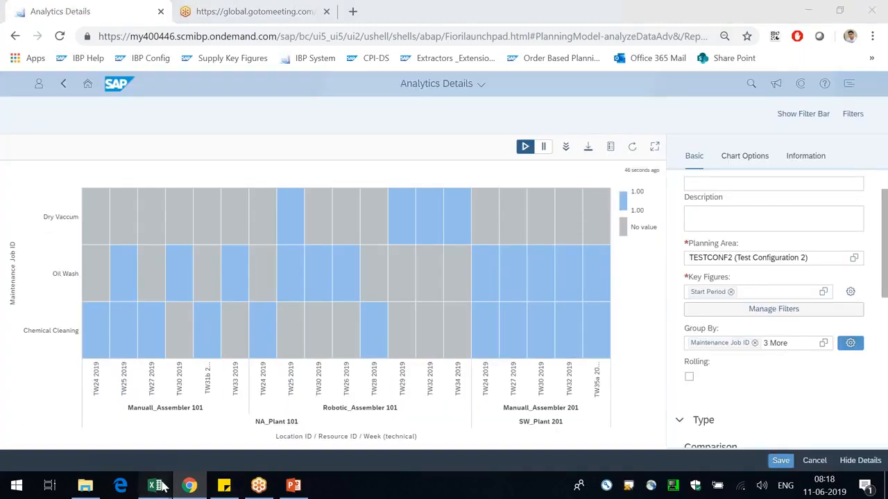
left_click(254, 446)
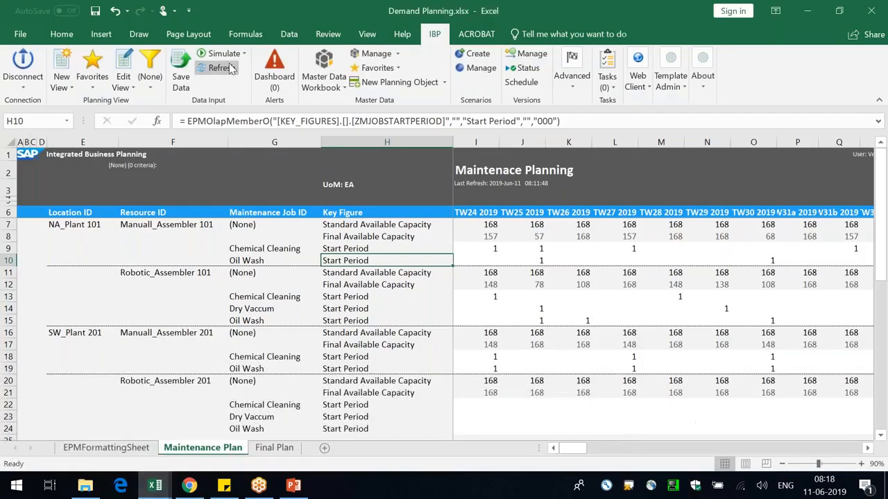
- Switch to the PowerPoint presentation, add a new slide after slide 11 and remove its title placeholder
left_click(293, 486)
scroll(89, 404, "down", 5)
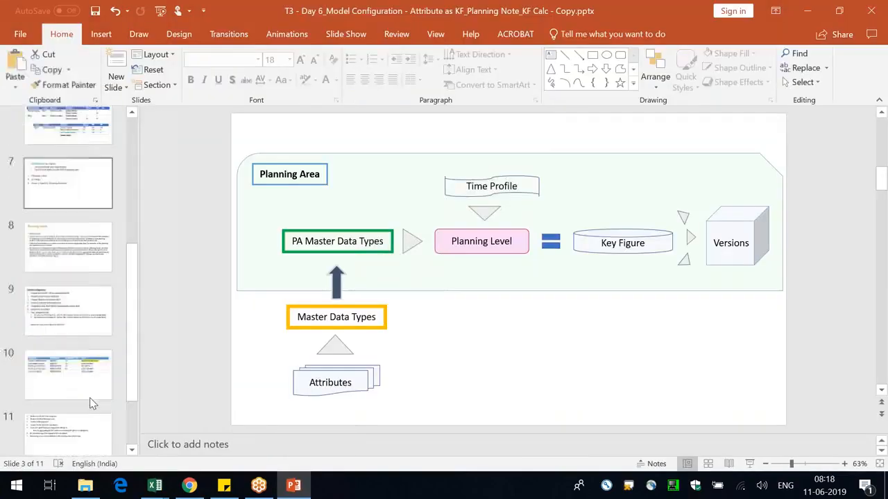
right_click(81, 439)
left_click(125, 420)
left_click(410, 132)
- Enlarge the new slide's content placeholder to nearly fill the slide and format it as a numbered list
left_click(292, 208)
left_click_drag(270, 198, 242, 125)
left_click(373, 60)
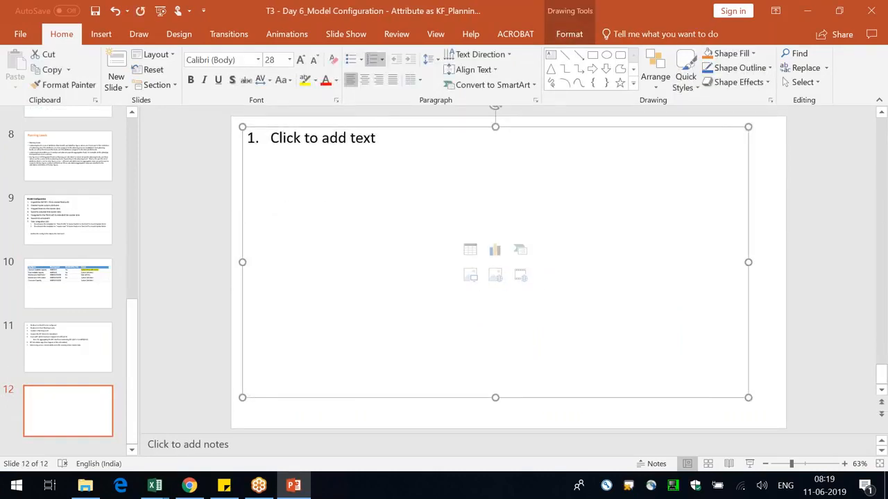
left_click_drag(748, 397, 770, 417)
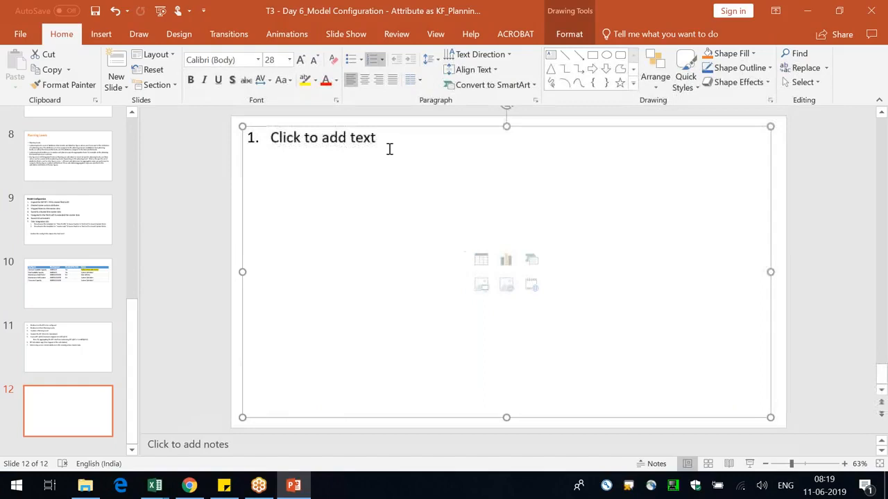
- Reduce the placeholder's font size to 20 and reapply automatic numbering to its first empty line
left_click(314, 60)
left_click(310, 133)
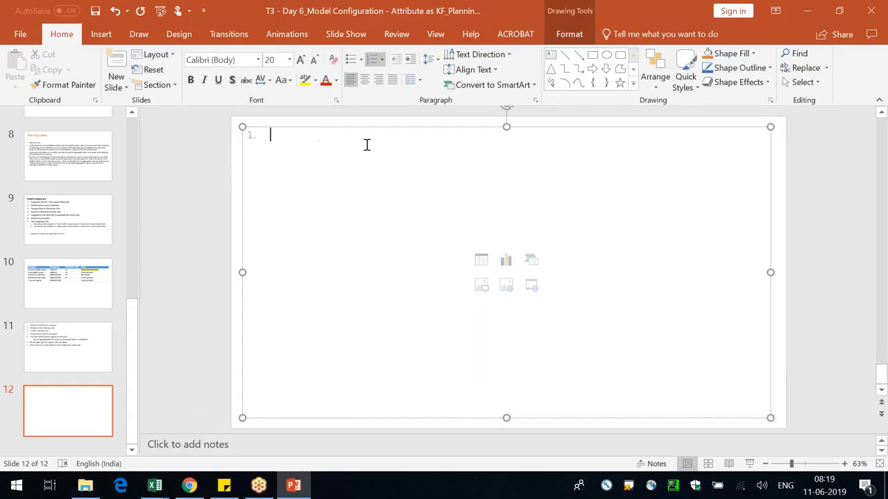
key("BackSpace")
type("1")
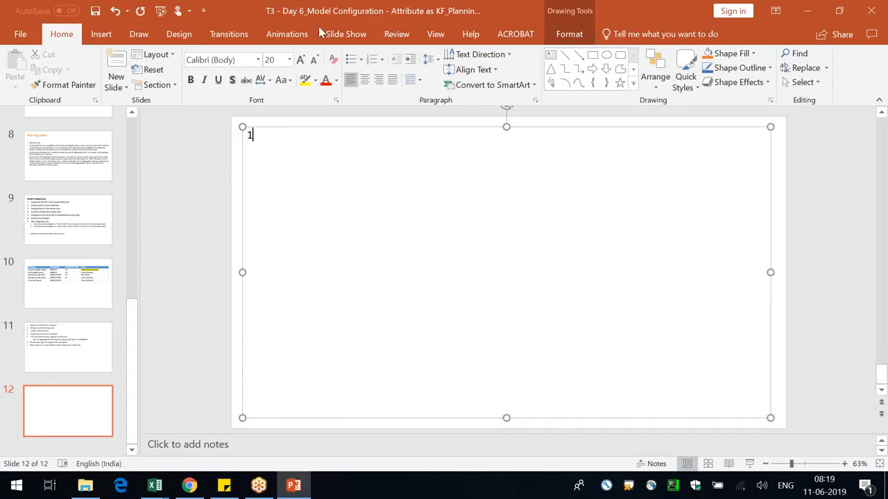
left_click(372, 61)
key("BackSpace")
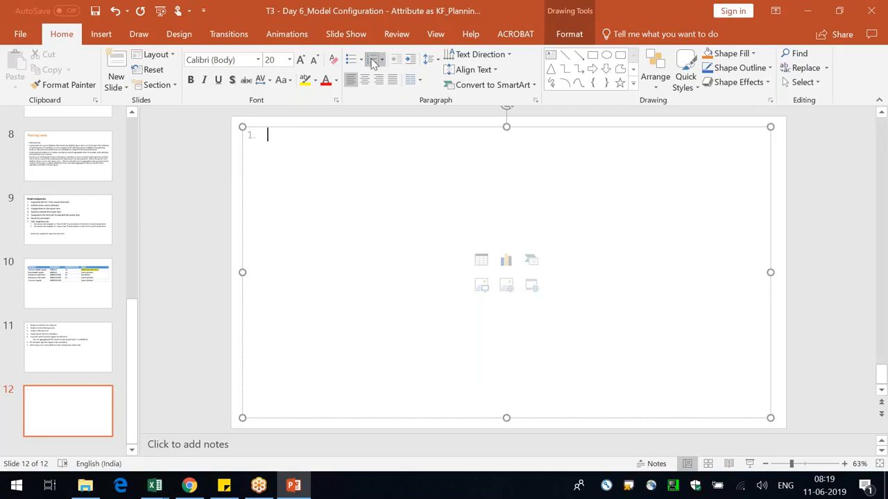
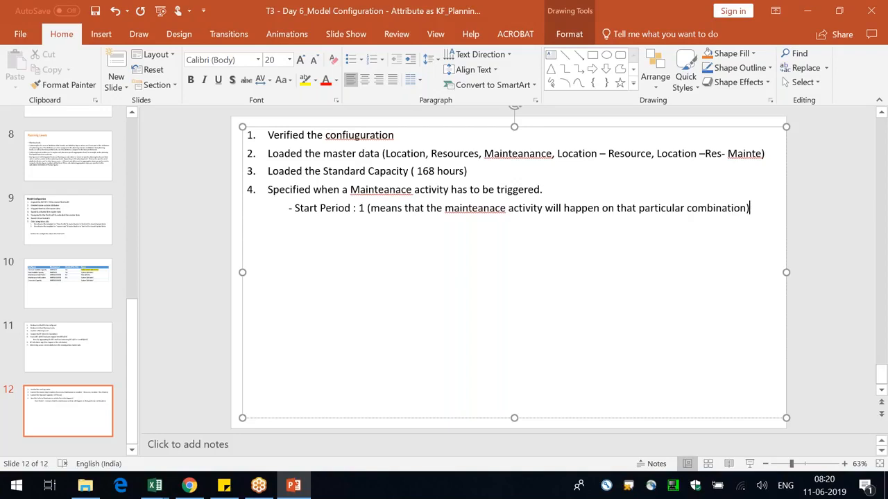
- Start item 5 below the Start Period line by duplicating item 4 with its sub-line and clearing the copied text
key("shift+Up")
key("shift+Up")
key("shift+Down")
key("shift+Up")
key("ctrl+c")
key("Right")
key("Return")
key("ctrl+v")
key("Up")
key("BackSpace")
type("5.")
key("shift+End")
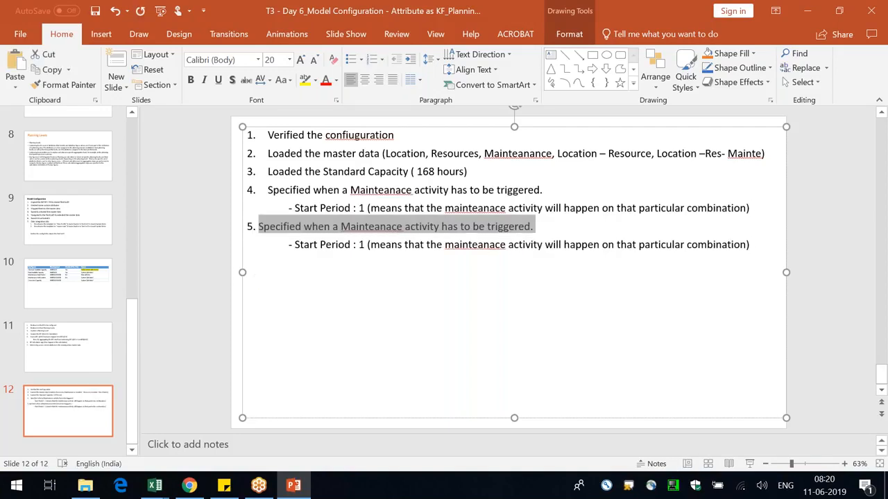
key("shift+Down")
key("Delete")
key("Tab")
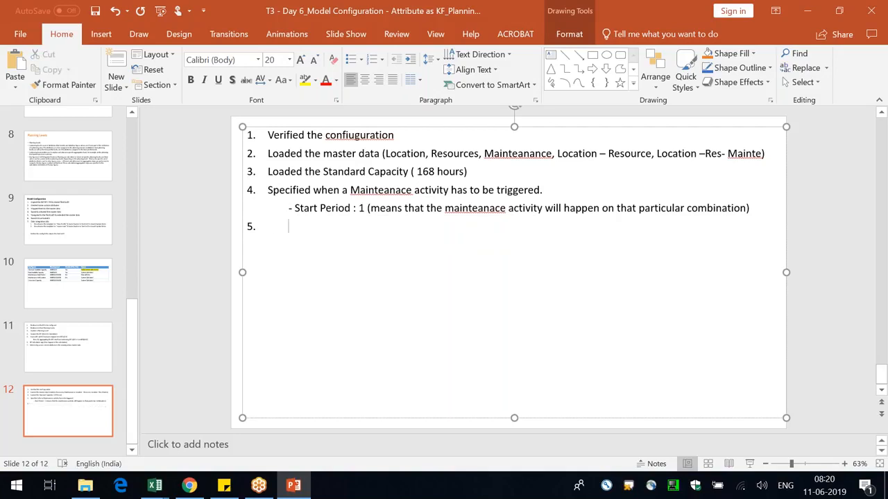
- Enter Verfied the "Capacity Consumed" as item 5, with Capacity Consumed in quotation marks
type("Verfied the Capac")
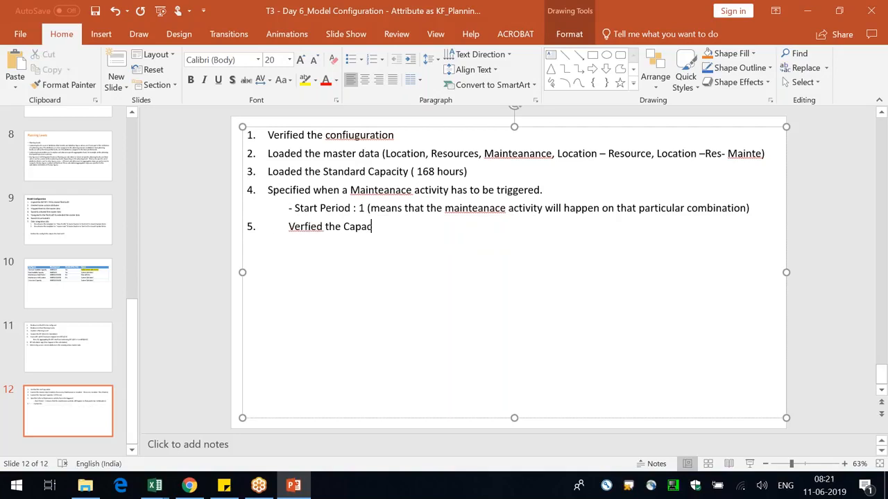
type("ity Consumed\"")
key("Left")
key("Left")
key("Left")
key("Left")
key("Left")
key("Left")
key("Left")
key("Left")
key("Left")
key("Left")
key("Left")
key("Left")
key("Left")
key("Left")
key("Left")
key("Left")
key("Left")
key("Left")
type("\"")
- Add an indented line under item 5 reading "Automatic calulcation, based on the FLAG (Job Period) and with Job Duration"
key("Return")
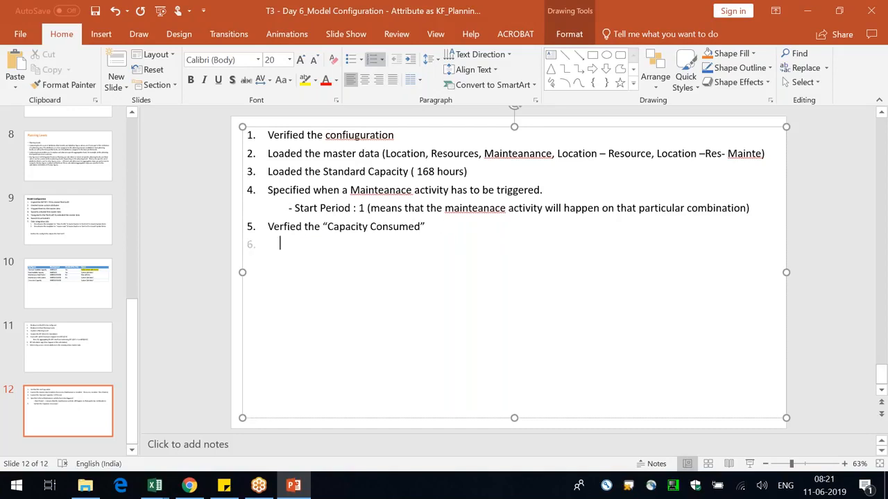
key("BackSpace")
key("Tab")
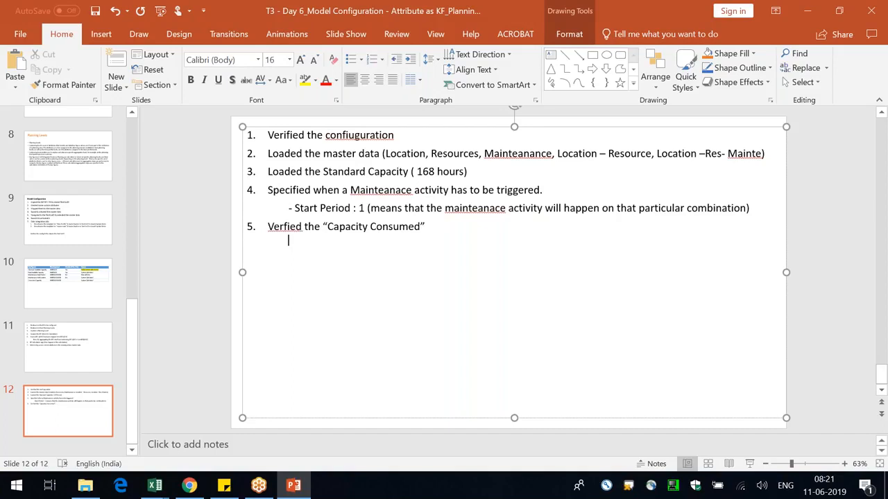
type("Automatic calulcation, based on the FLAG (Job Period) and with Job Duration")
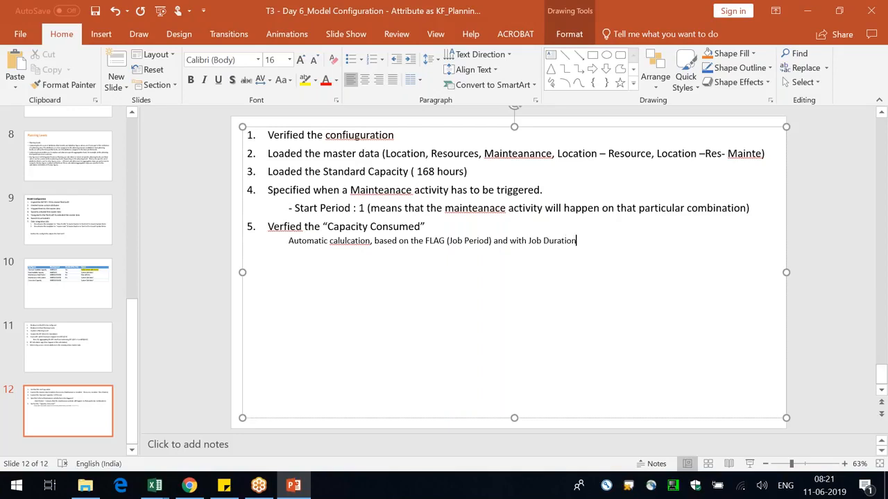
- Duplicate item 5 and its indented line directly below as item 6
key("shift+Up")
key("shift+Home")
key("Right")
key("Return")
key("ctrl+v")
key("Up")
key("Home")
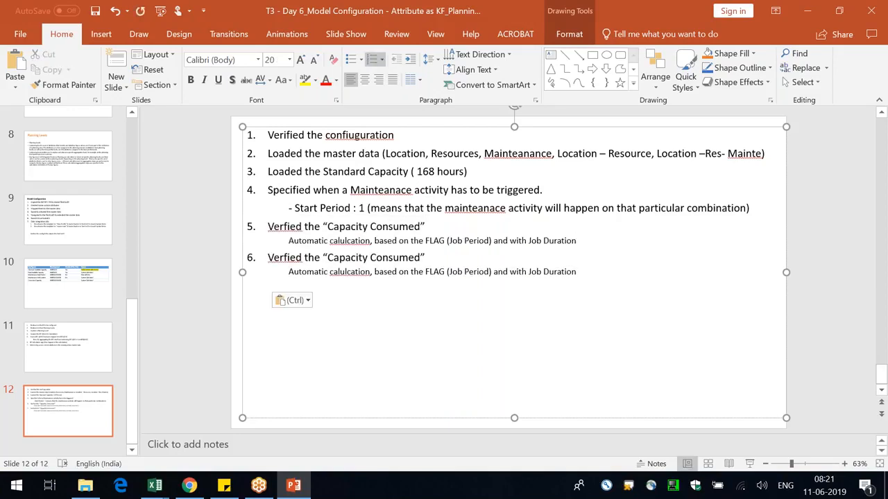
- Change the quoted text in item 6 to "Final Available Capacity" and delete the text of the indented line beneath it
key("shift+Down")
key("Right")
key("Left")
key("Left")
key("shift+Left")
key("shift+Left")
key("shift+Left")
key("shift+Left")
key("shift+Left")
key("shift+Left")
key("shift+Left")
key("shift+Left")
key("shift+Left")
key("shift+Left")
key("shift+Left")
key("shift+Left")
key("shift+Left")
key("shift+Left")
key("shift+Left")
key("shift+Left")
key("shift+Left")
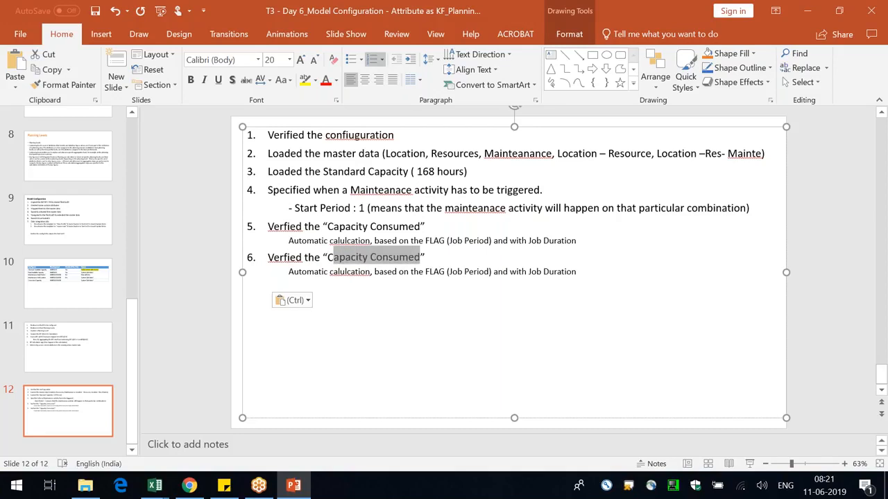
type("Final Available C")
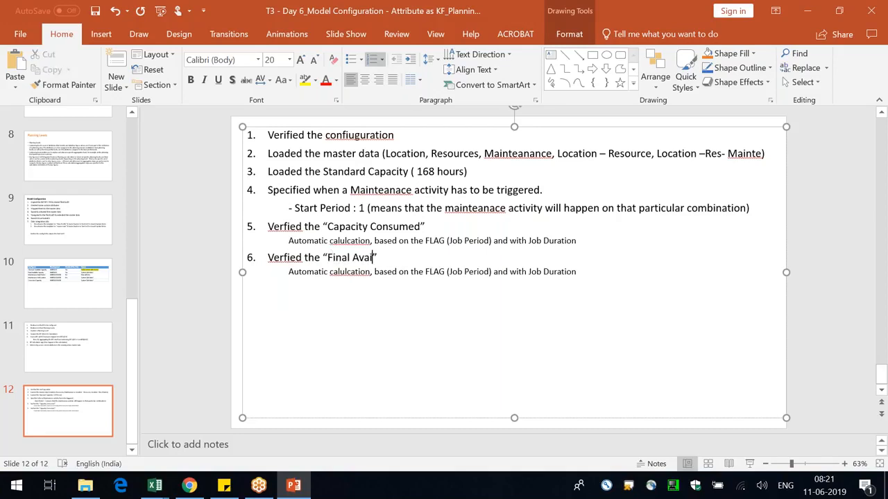
type("apacity")
left_click(438, 271)
key("shift+End")
key("Delete")
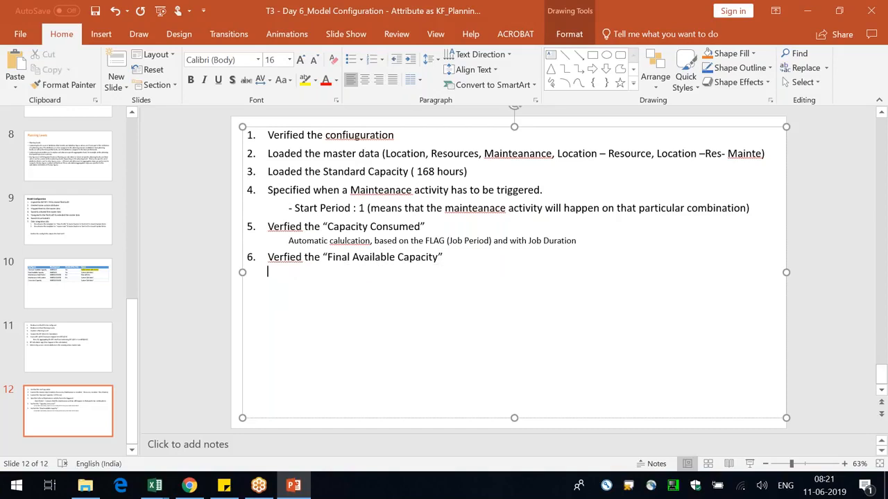
- Try to copy item 6's text onto the empty line beneath it, then remove the pasted line
key("Up")
key("shift+End")
key("ctrl+c")
key("Down")
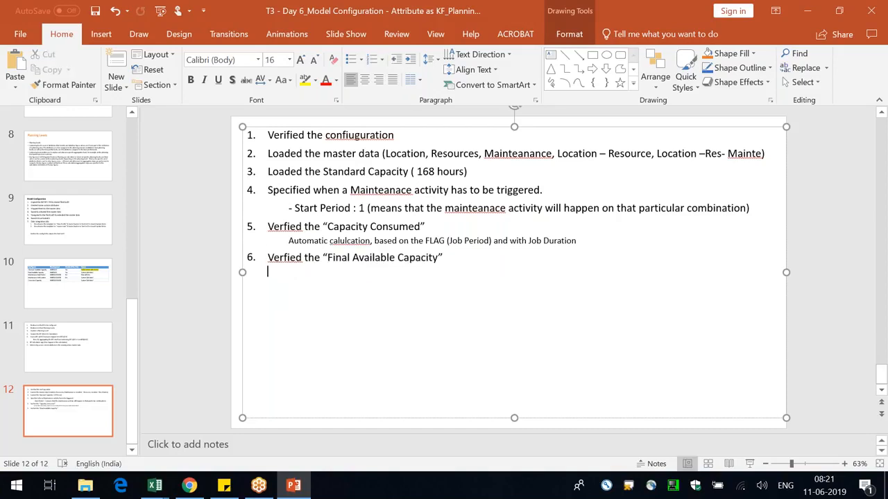
key("ctrl+v")
key("Home")
key("shift+End")
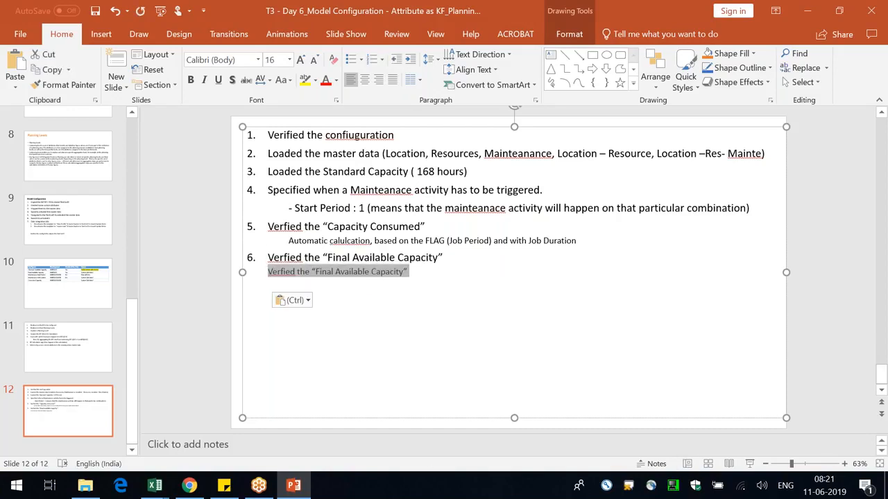
key("Delete")
key("BackSpace")
- Add item 7 reading "Attribute as KF- How it functions", replacing the text pasted from item 6
key("shift+Home")
key("End")
key("Return")
key("ctrl+v")
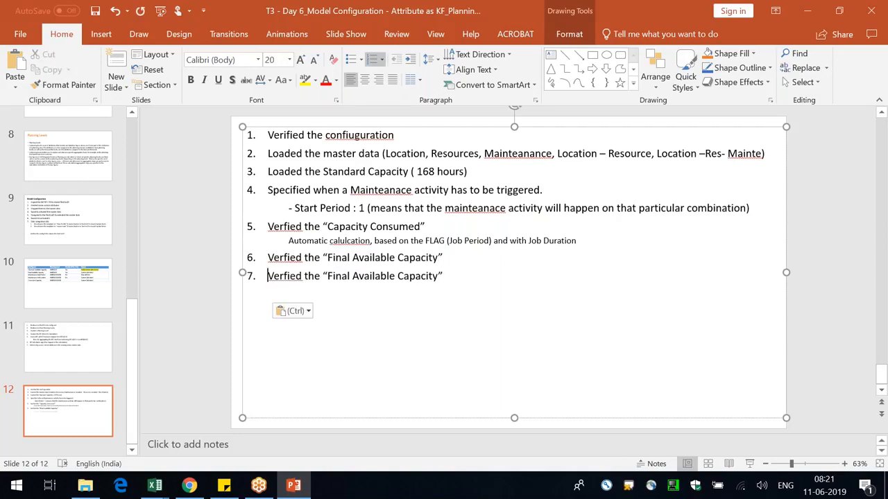
key("shift+Home")
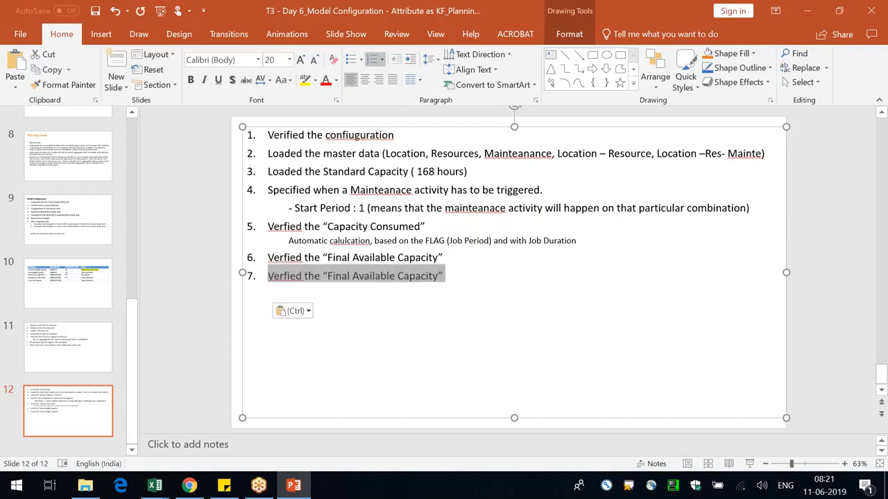
type("Attribut")
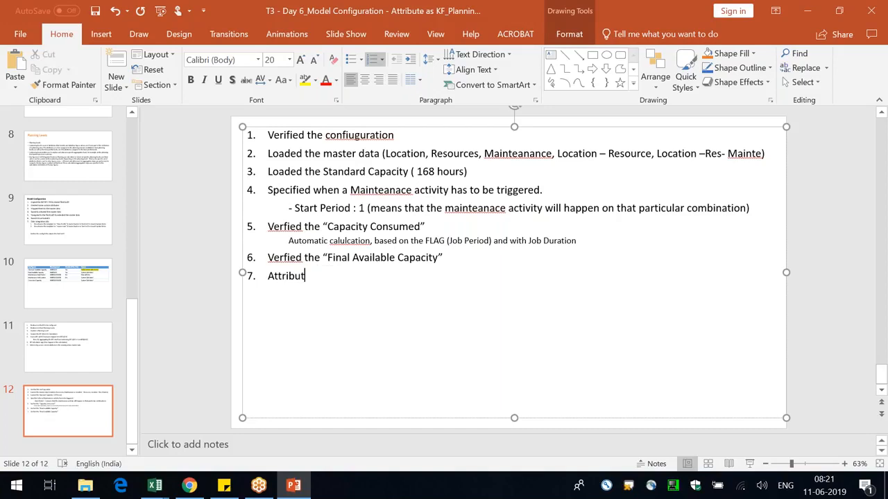
type("e as KF- How it functions")
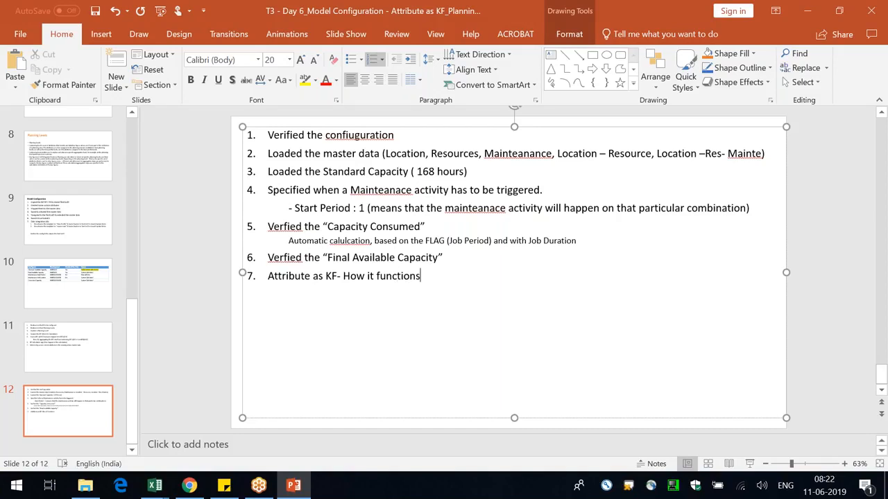
- Add item 8 reading "Heat Map" and start a new numbered line below it
key("Return")
type("Heat Mpa")
key("Left")
key("BackSpace")
key("Right")
type("p")
key("Return")
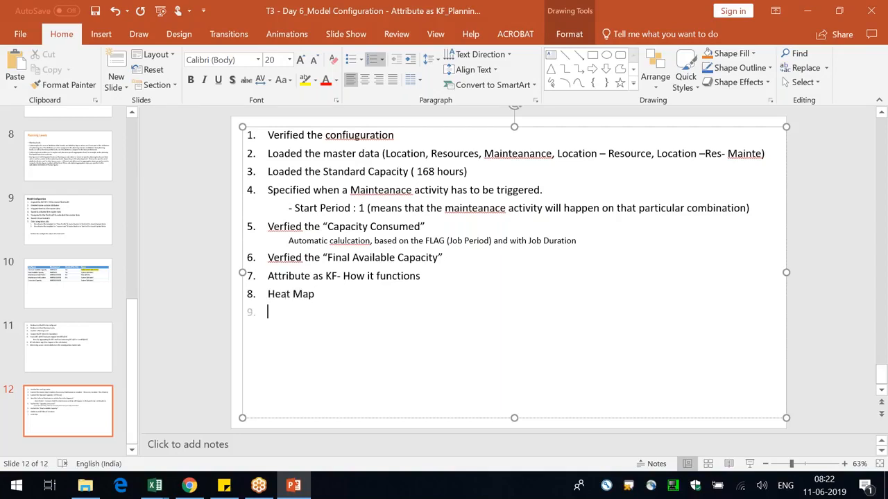
- Fill in item 9 of the slide's list with "EPM Formatting: Restricting the User Entry"
type("EPM Formatting:")
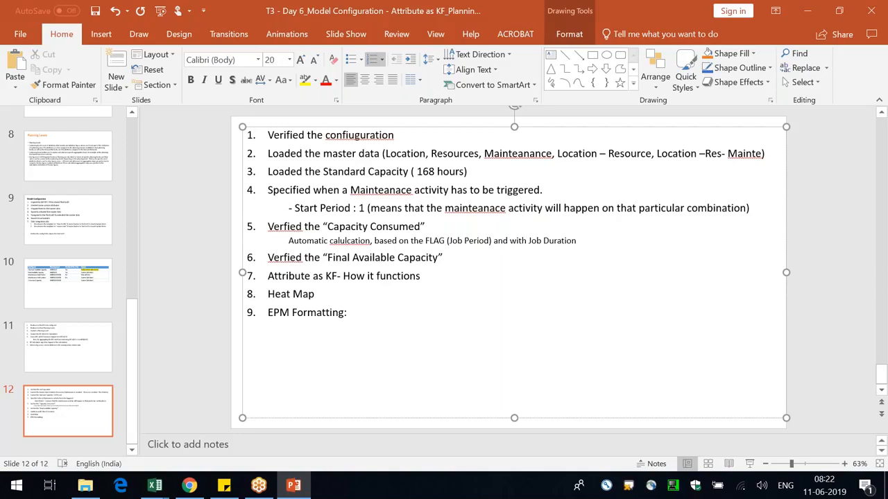
type("Restricting the User Entry")
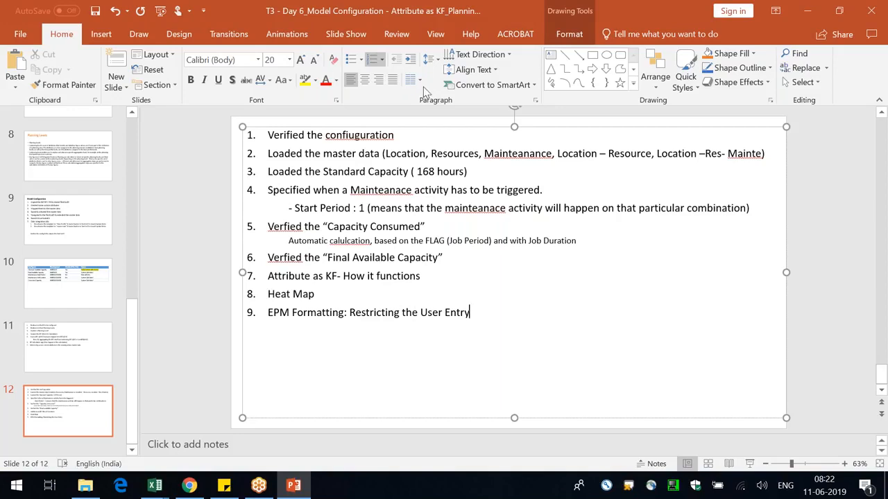
- Correct the misspellings of "Maintenance" in item 4 and its sub-line, "Verified" in items 5 and 6, and "calculation" under item 5
right_click(392, 192)
left_click(406, 201)
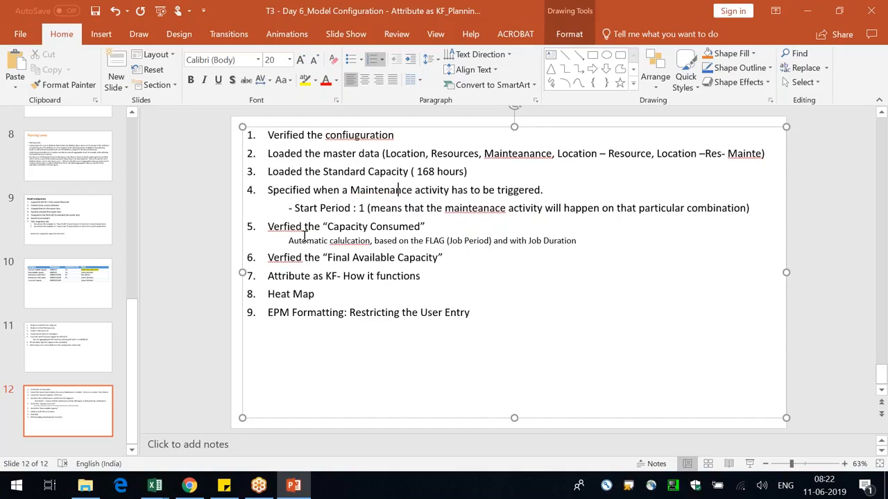
right_click(289, 227)
left_click(305, 238)
right_click(286, 259)
left_click(305, 267)
right_click(361, 243)
left_click(392, 252)
right_click(471, 206)
left_click(486, 215)
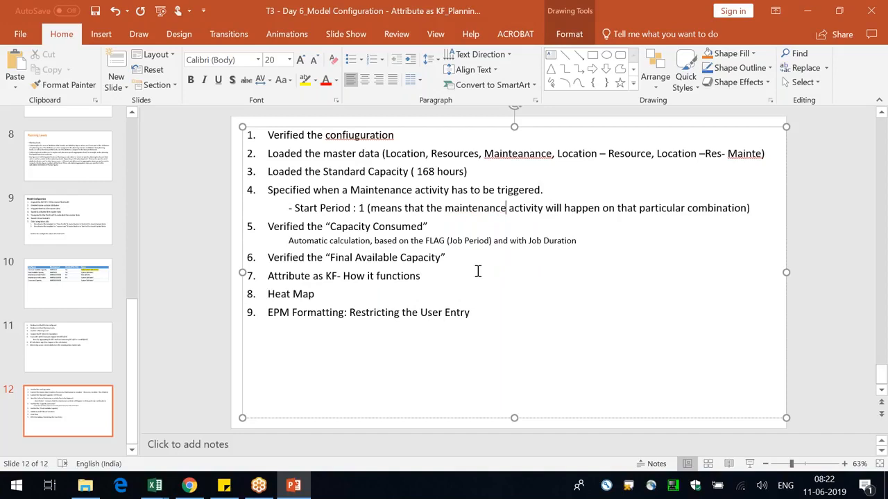
- Switch to the Demand Planning workbook in Excel and examine the Start Period and location rows of the Maintenance Plan
key("alt+Tab")
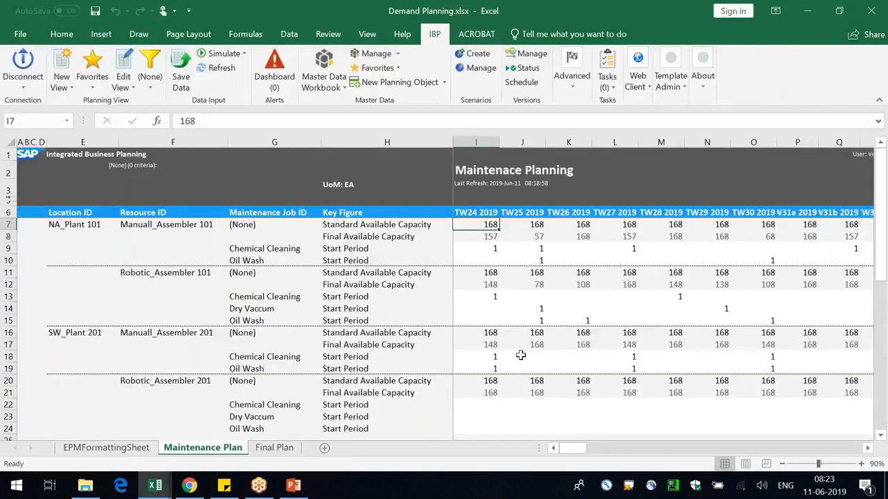
left_click(489, 369)
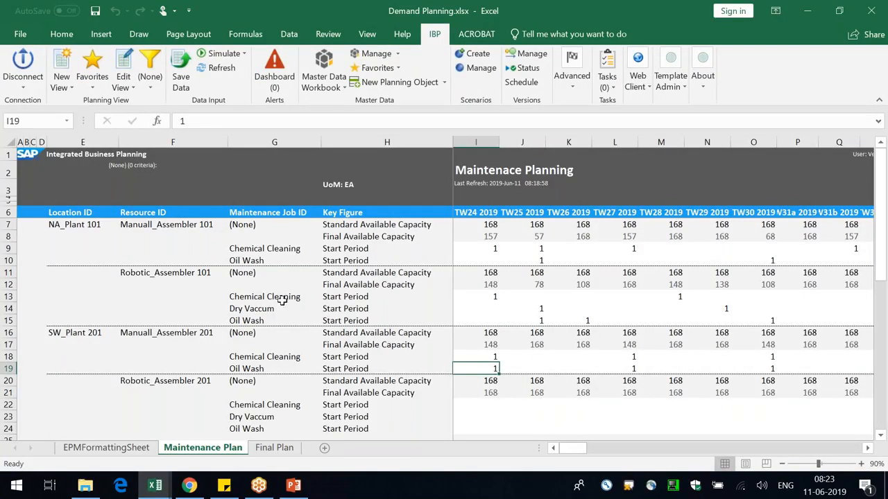
left_click(89, 231)
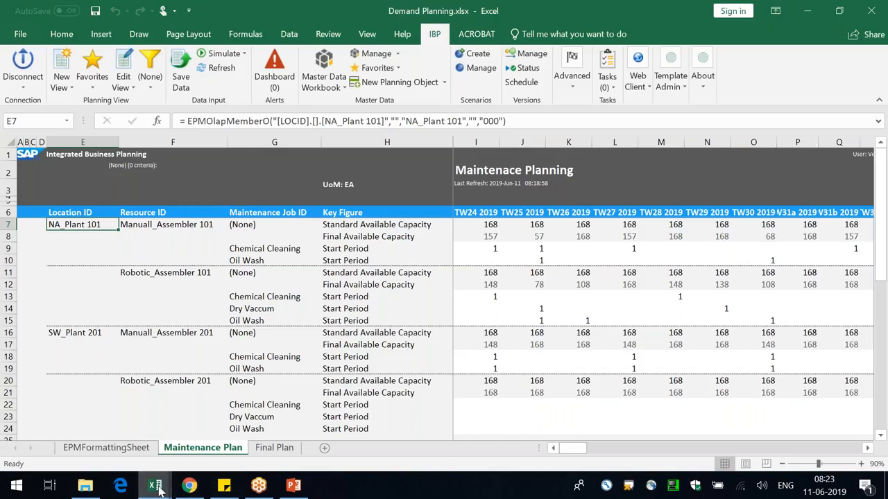
- Switch to the blank workbook Book1 and enter the month headings June and July in H5 and I5
left_click(218, 487)
left_click(90, 432)
left_click(358, 210)
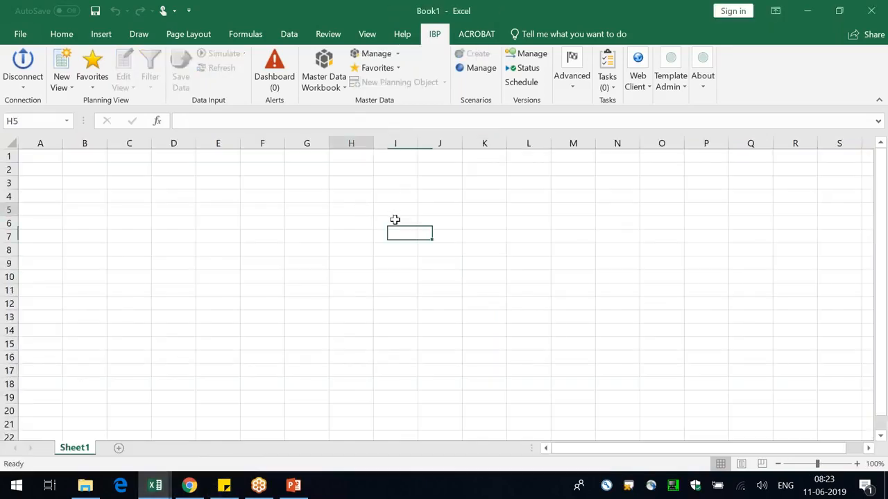
type("June")
key("Return")
key("Up")
key("Right")
type("JUly")
key("Return")
key("Right")
key("Up")
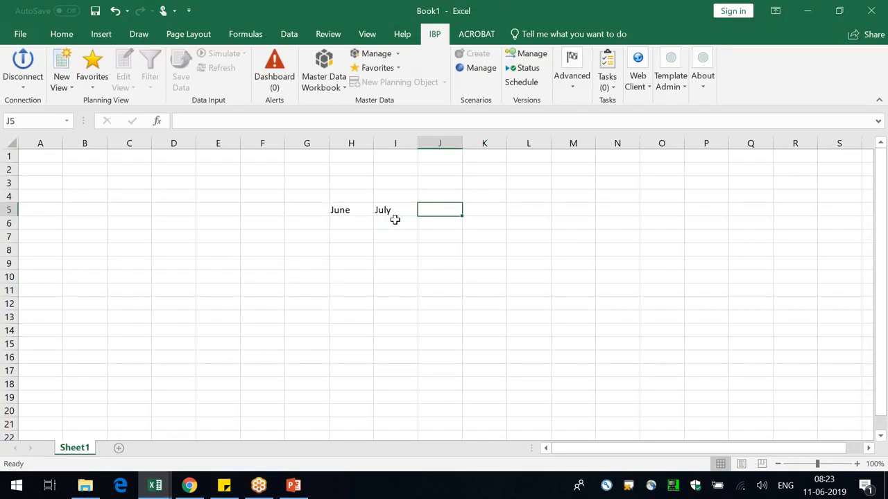
- Add the month headings Aug and Sepe in J5 and K5
type("Aug")
key("Return")
key("Right")
key("Up")
type("Sepe")
key("Return")
key("Left")
key("Left")
key("Left")
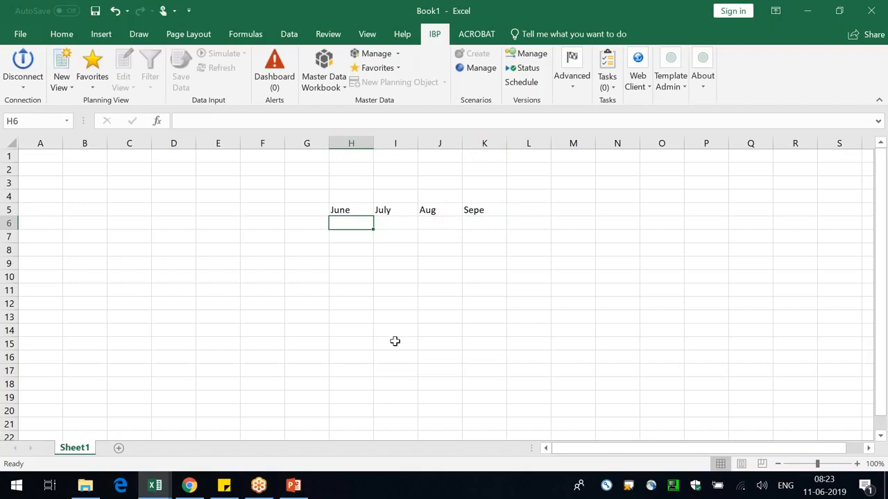
- Enter 150, 140, 120 and 110 in H6 to K6 beneath the four month headings
type("16")
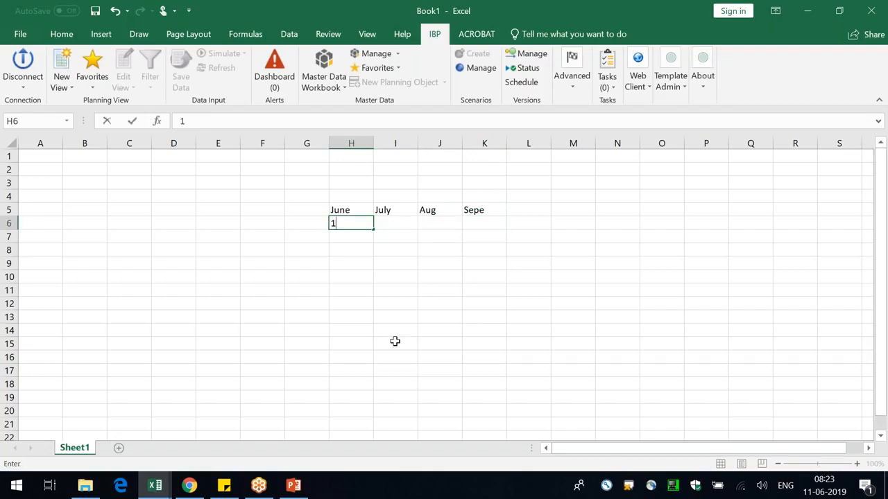
key("BackSpace")
key("BackSpace")
type("150")
key("Return")
key("Up")
key("Right")
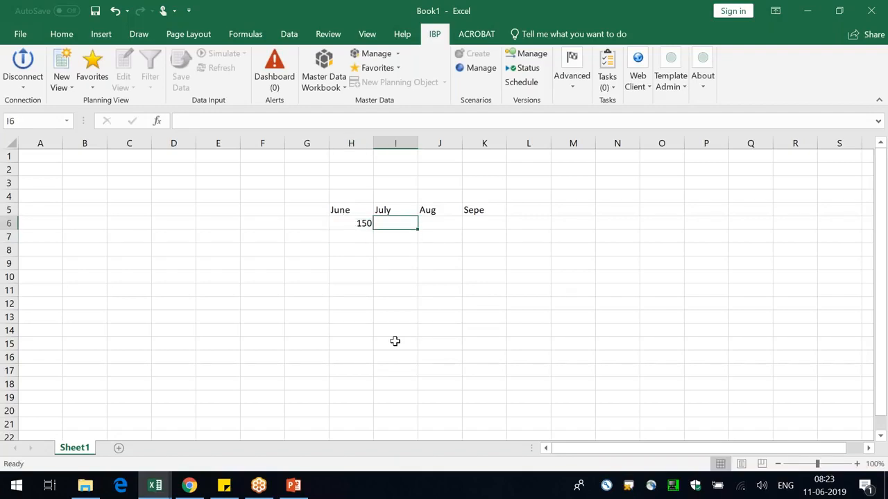
type("140")
key("Tab")
type("120")
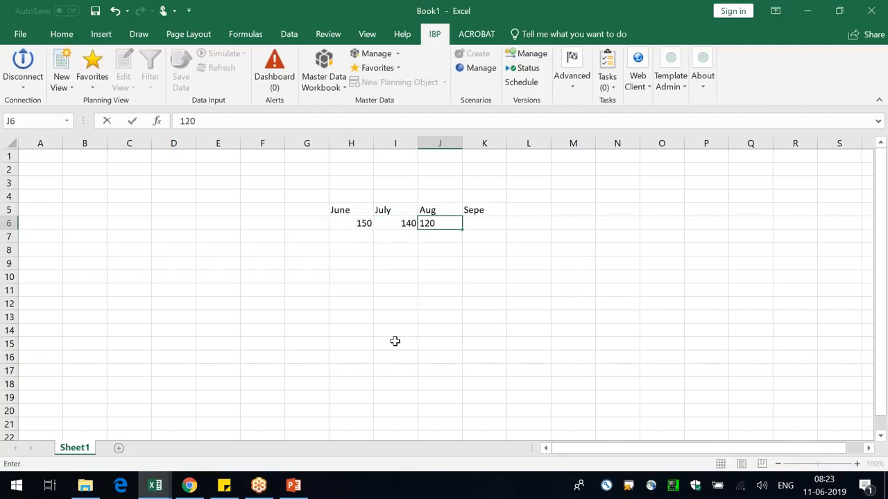
key("Tab")
type("110")
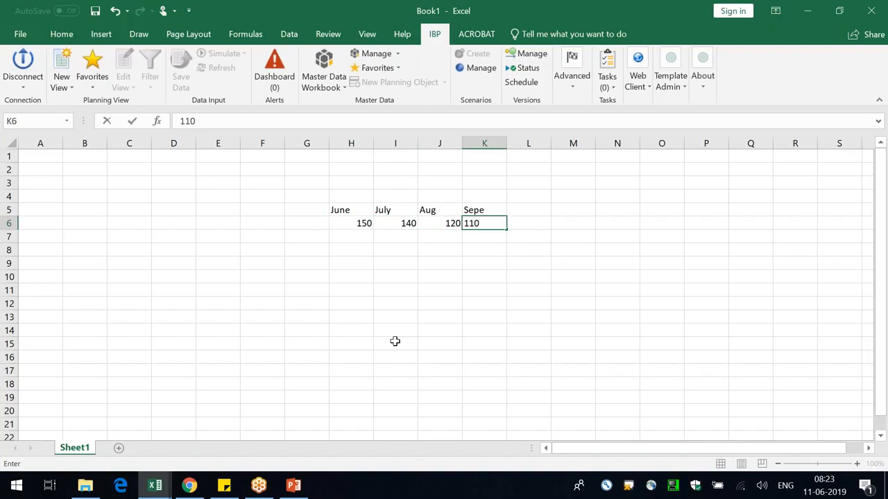
key("Return")
- Examine the month headings with their values, focusing on July to September and on July alone
left_click_drag(347, 208, 501, 226)
left_click(434, 286)
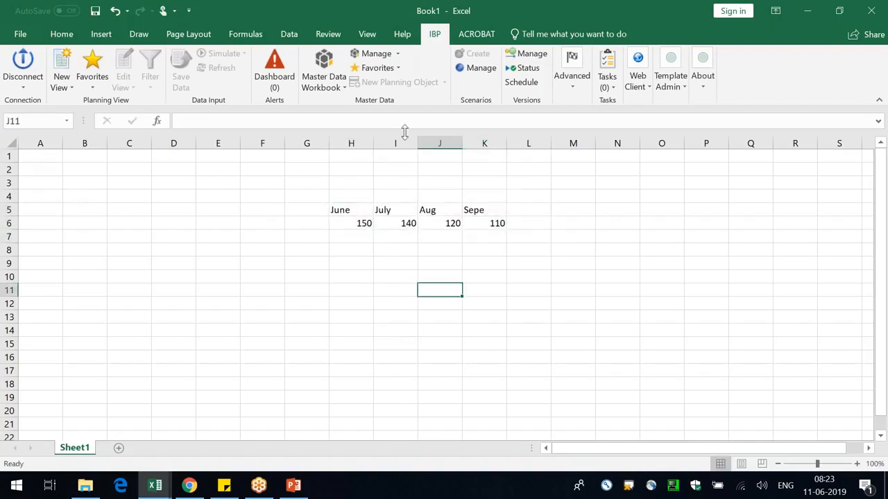
left_click_drag(394, 210, 488, 226)
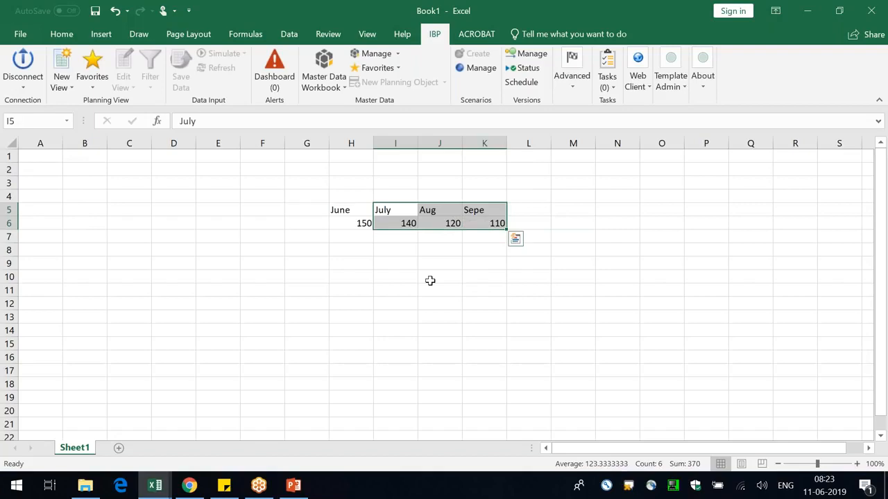
left_click(431, 279)
left_click_drag(394, 213, 485, 226)
left_click(416, 268)
left_click_drag(393, 213, 407, 224)
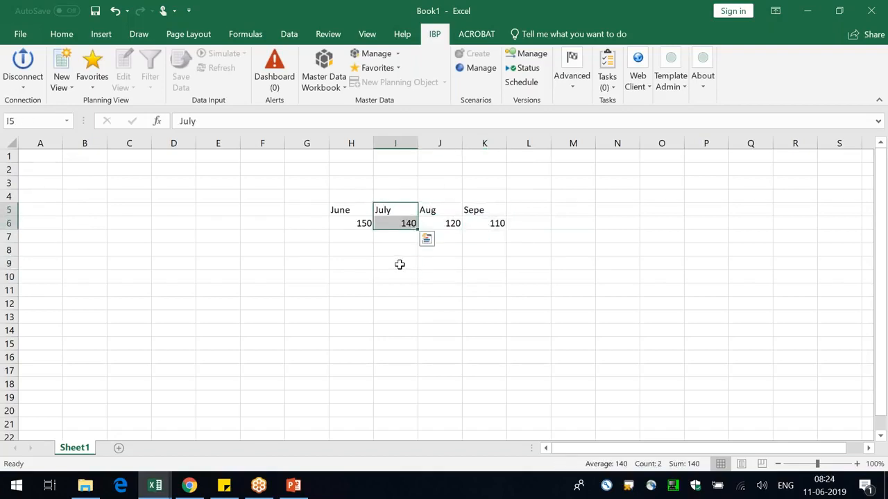
left_click(414, 272)
left_click_drag(399, 210, 404, 223)
left_click_drag(401, 211, 398, 219)
- Compare the Start Period entries for Manuall_Assembler 101 and the Oil Wash job in the Maintenance Plan with Book1's monthly values
key("alt+Tab")
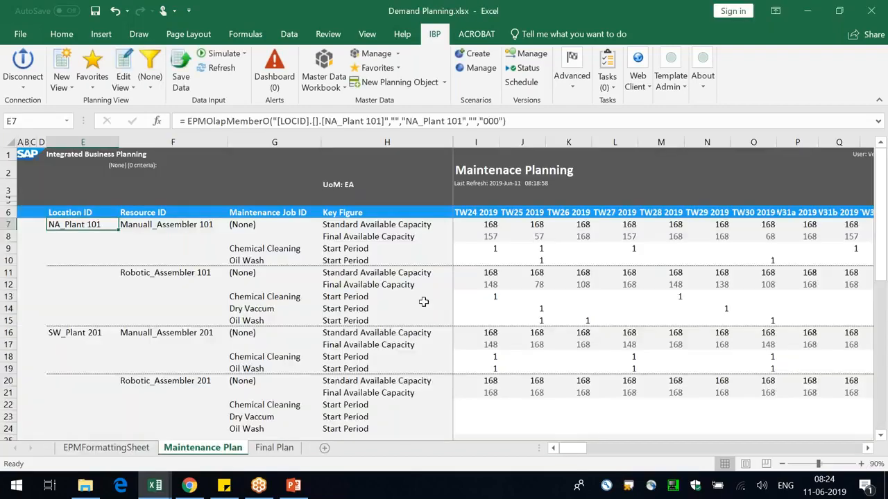
left_click_drag(482, 249, 615, 258)
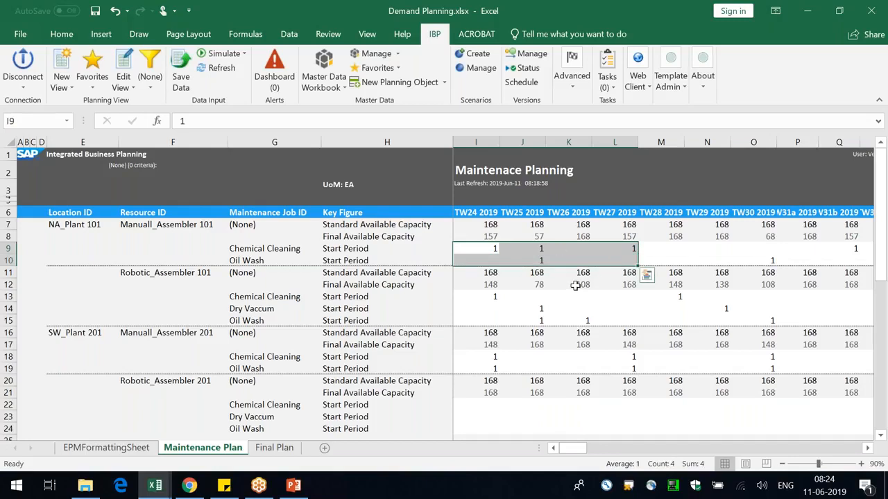
key("alt+Tab")
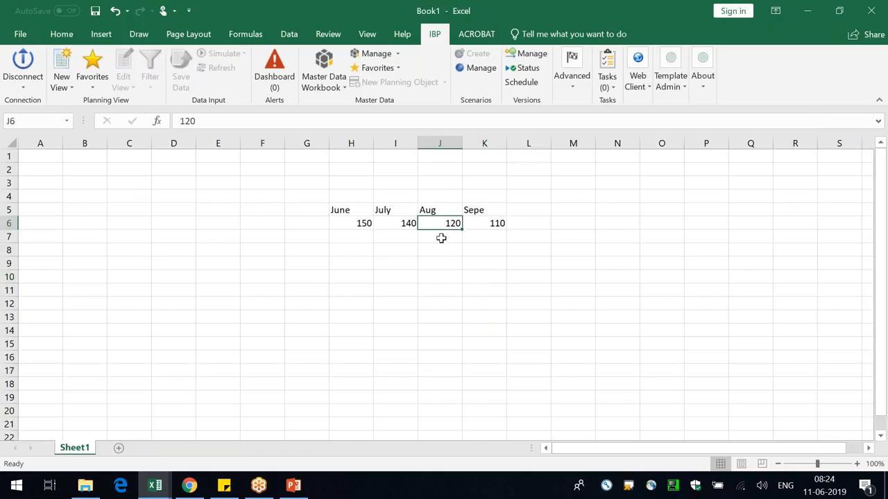
key("alt+Tab")
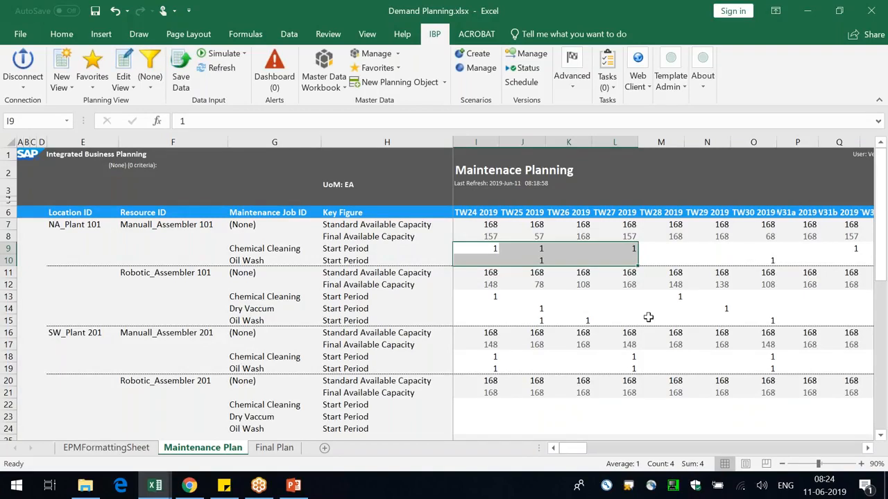
left_click(262, 321)
key("alt+Tab")
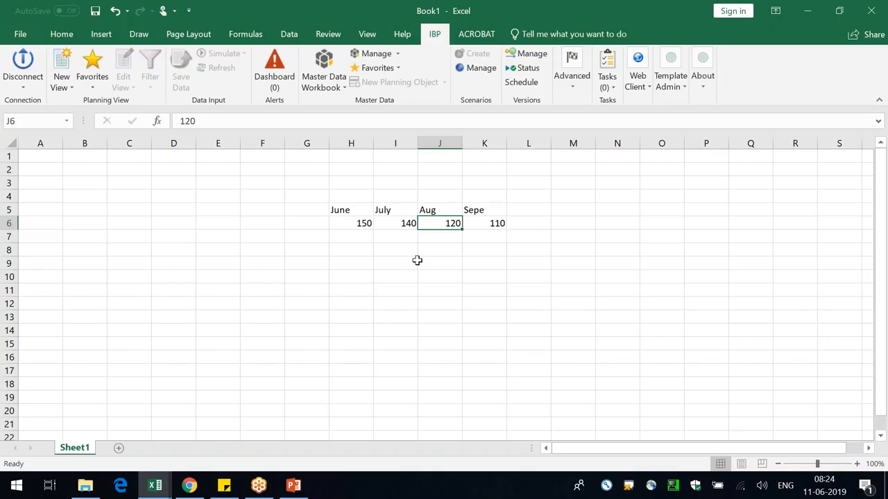
key("alt+Tab")
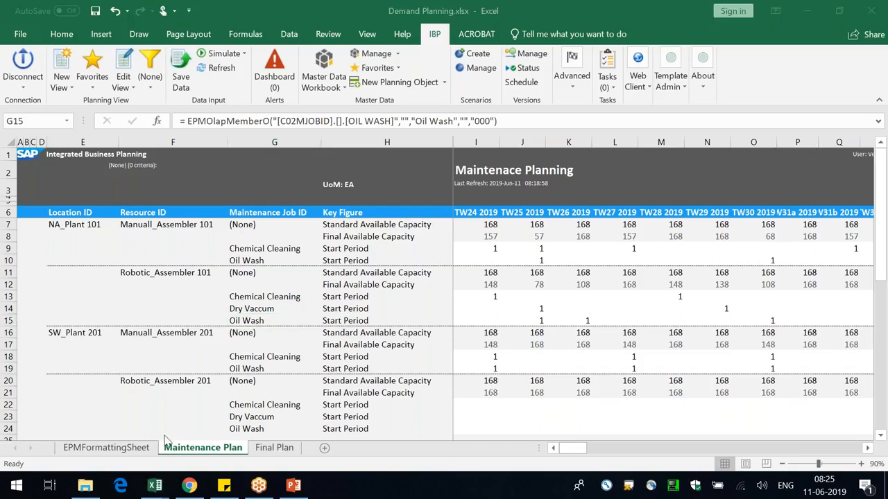
- Add the key figure ZMJOBSTARTPERIOD as a row member on the EPMFormattingSheet, beneath Standard Available Capacity
left_click(107, 448)
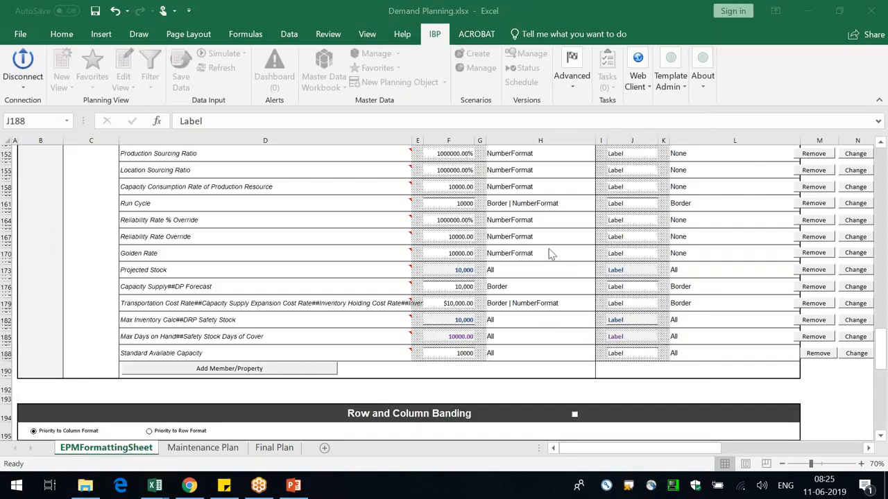
left_click(226, 369)
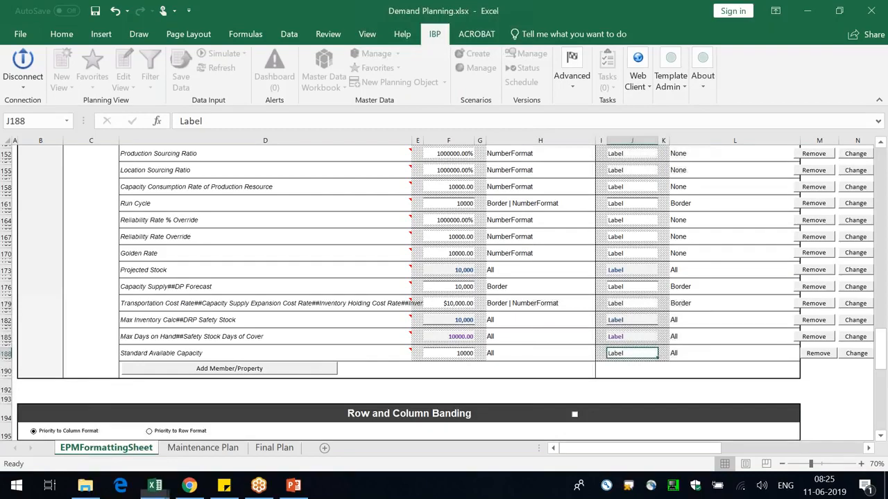
left_click(225, 372)
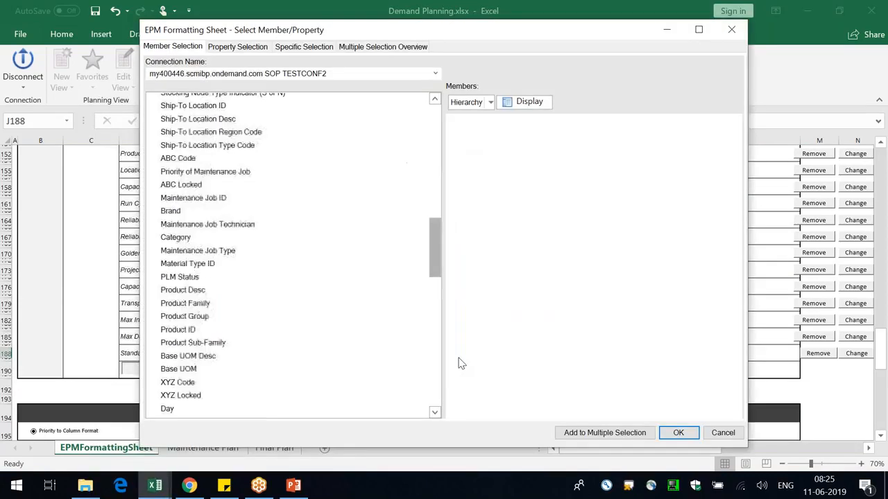
scroll(252, 409, "down", 10)
left_click(235, 400)
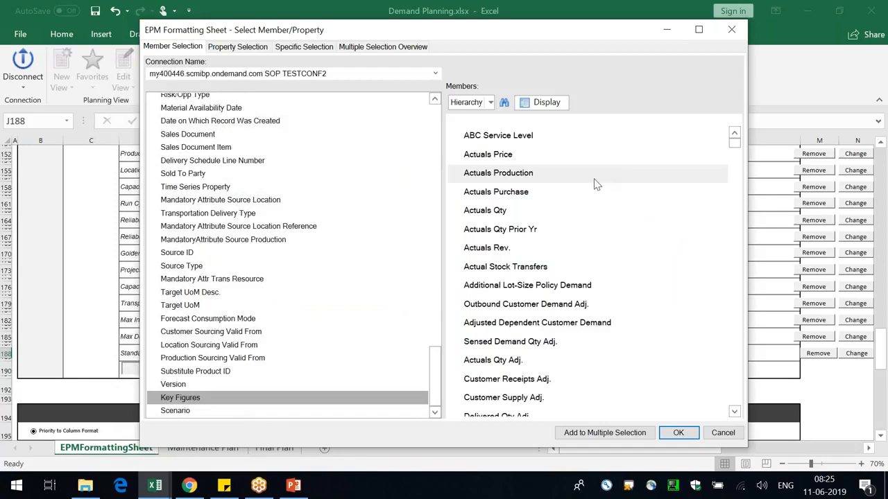
left_click(535, 103)
left_click(510, 122)
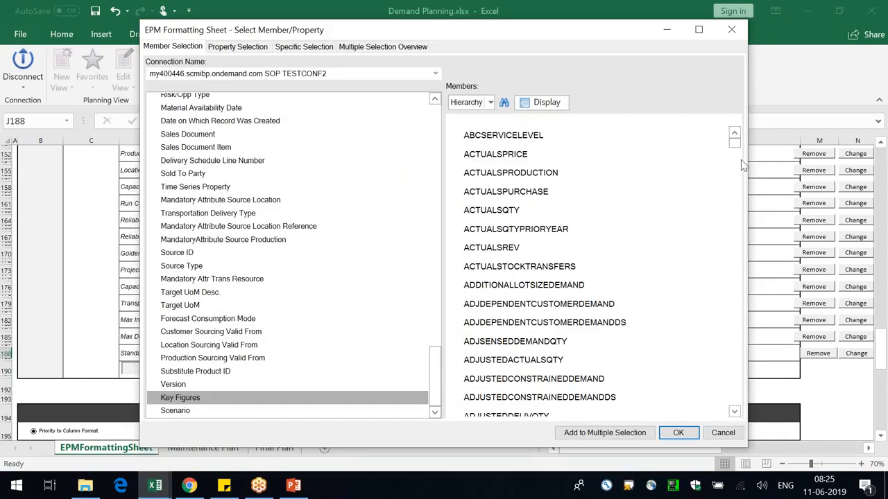
left_click_drag(735, 144, 741, 409)
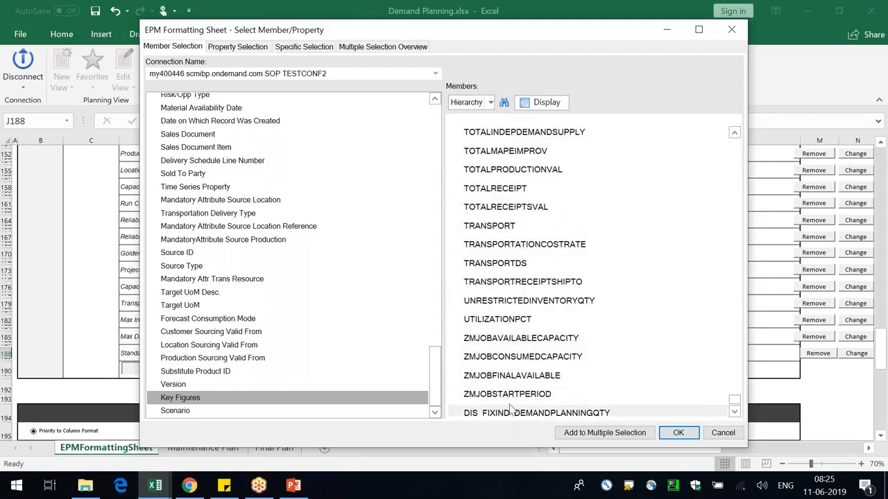
left_click(538, 395)
left_click(687, 436)
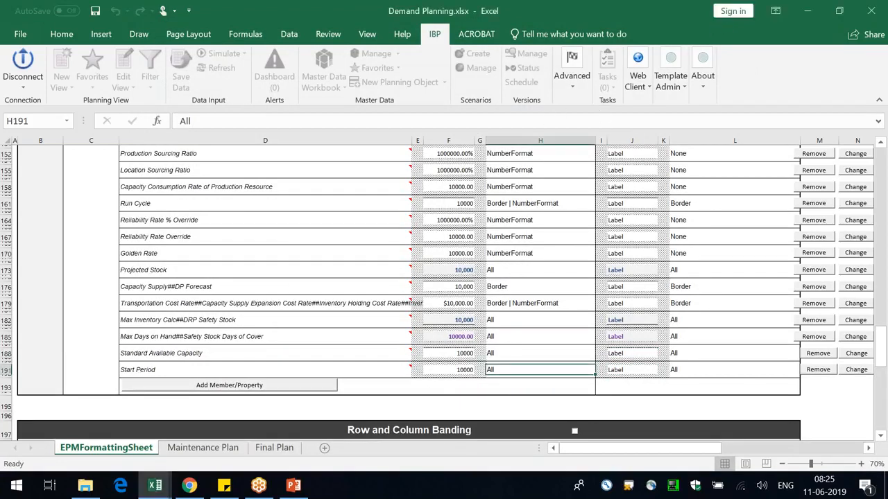
double_click(508, 370)
left_click(601, 74)
double_click(439, 371)
left_click(581, 387)
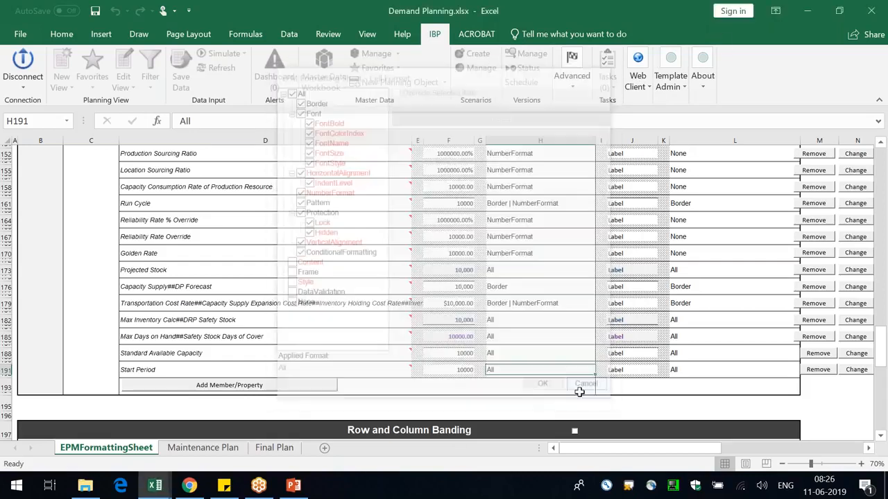
- Select the Start Period row's data format cell and review the default and member-specific row formats above it
left_click(458, 371)
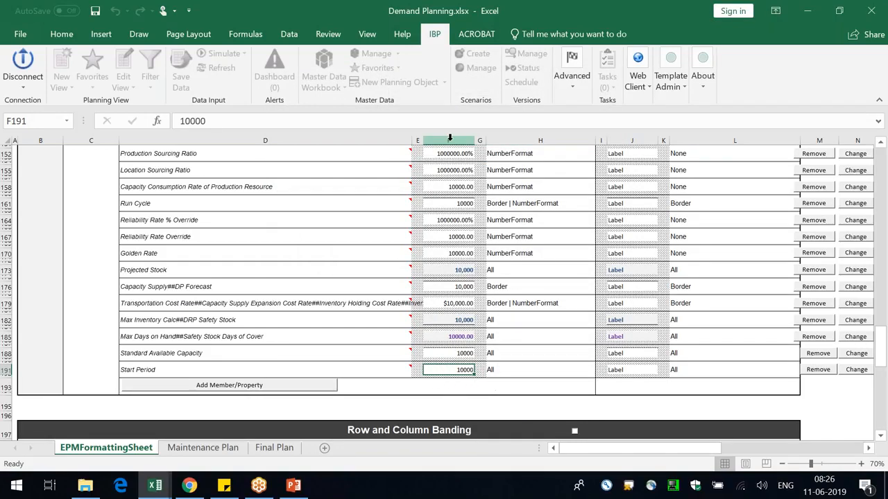
scroll(471, 264, "up", 3)
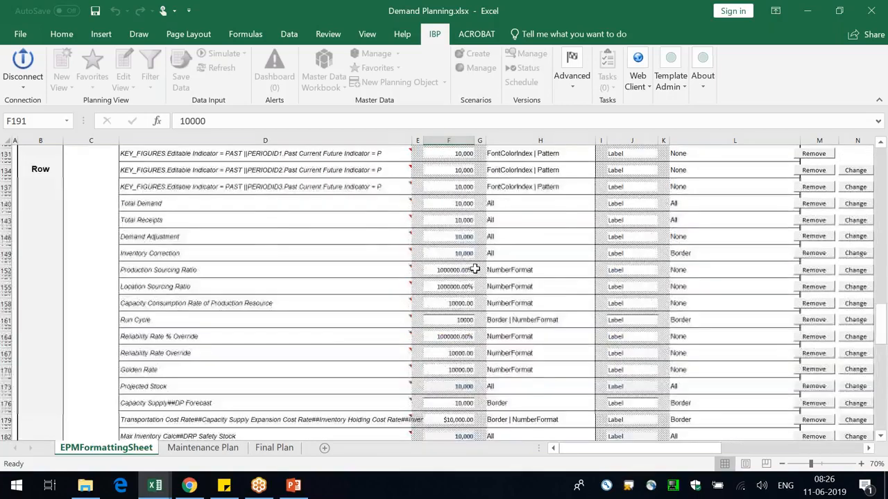
scroll(471, 274, "up", 7)
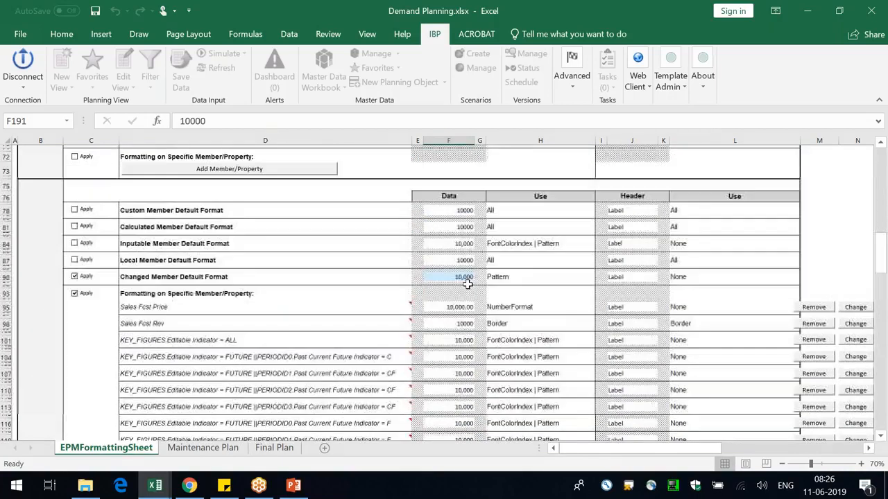
scroll(468, 284, "up", 2)
scroll(459, 336, "down", 5)
scroll(461, 326, "down", 8)
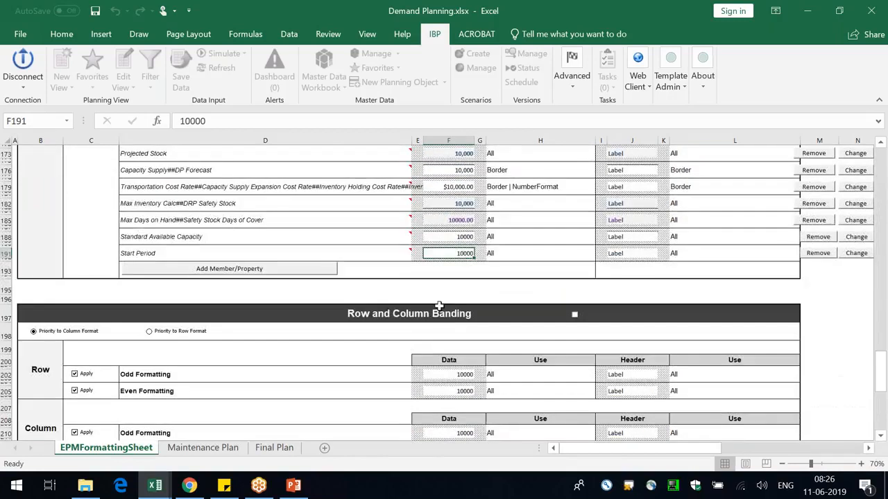
- Try the Abadi font at size 18 on the Start Period row's data format cell
scroll(466, 308, "up", 1)
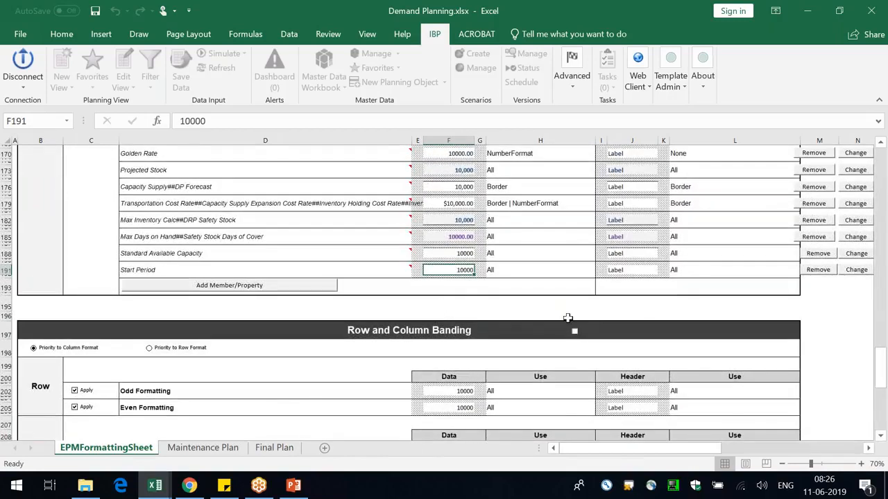
left_click(61, 34)
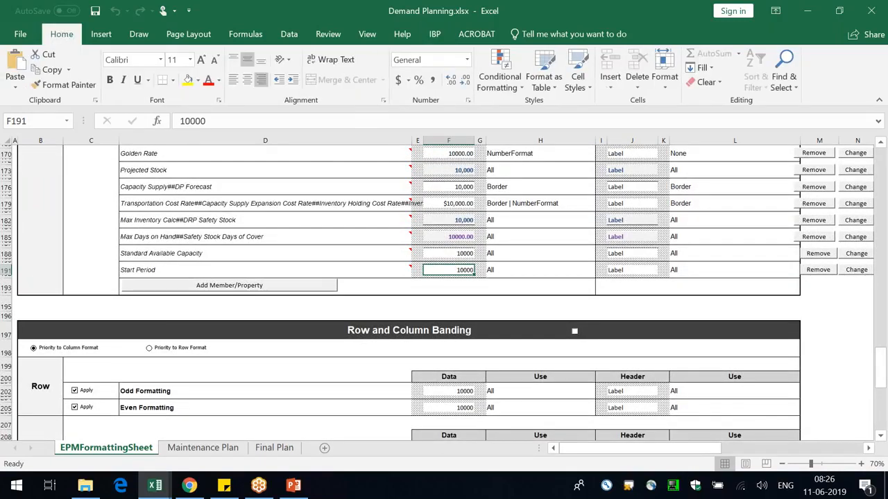
left_click(160, 61)
left_click(123, 138)
left_click(202, 60)
left_click(202, 60)
left_click(202, 60)
left_click(202, 61)
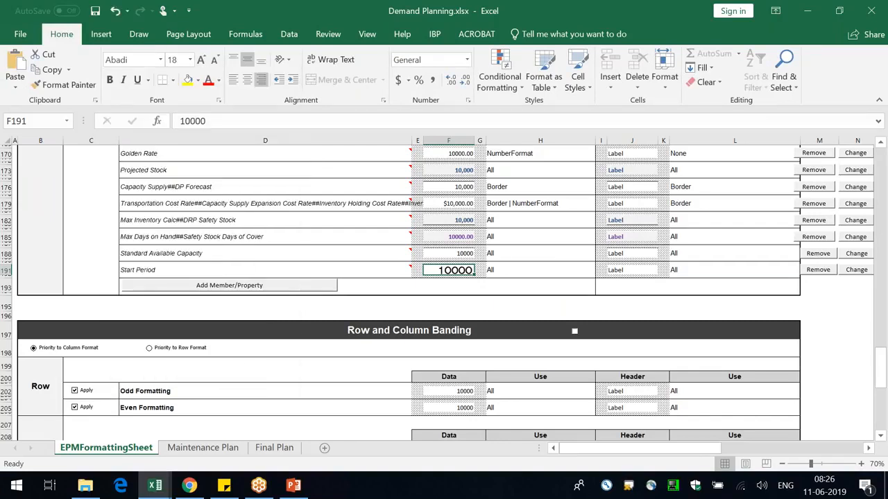
- Refresh the Maintenance Plan sheet to apply the Start Period font formatting
left_click(208, 448)
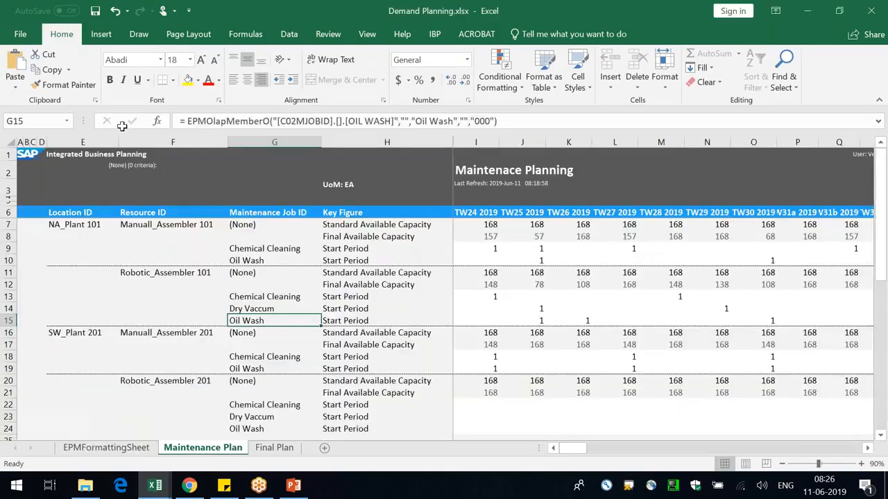
left_click(434, 34)
left_click(222, 70)
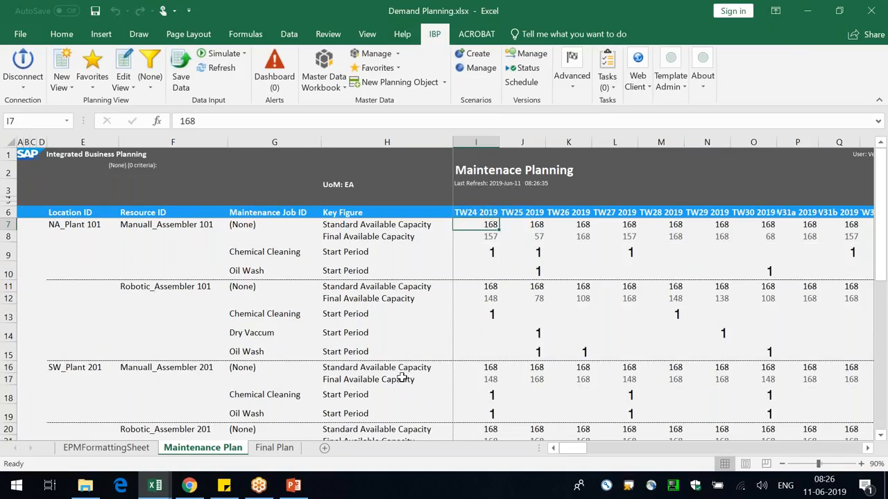
- Remove the Start Period row from the EPMFormattingSheet and add the key figure ZMJOBSTARTPERIOD again as a fresh row member
left_click(135, 445)
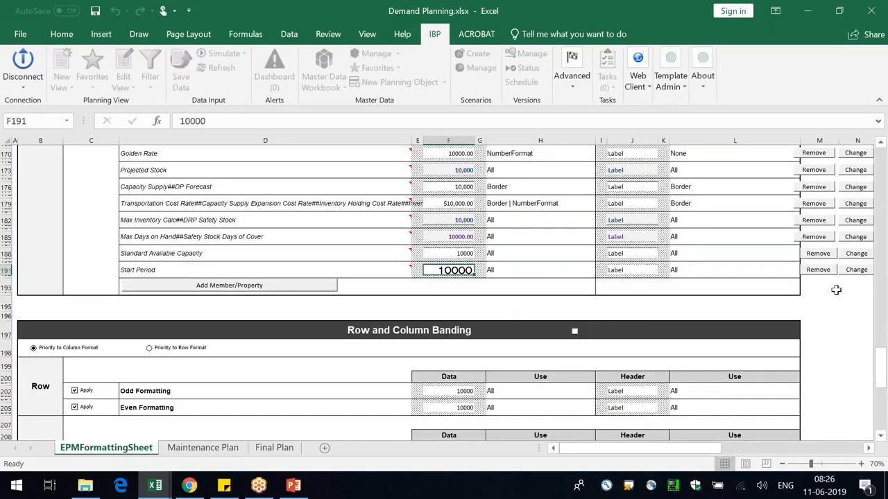
left_click(823, 272)
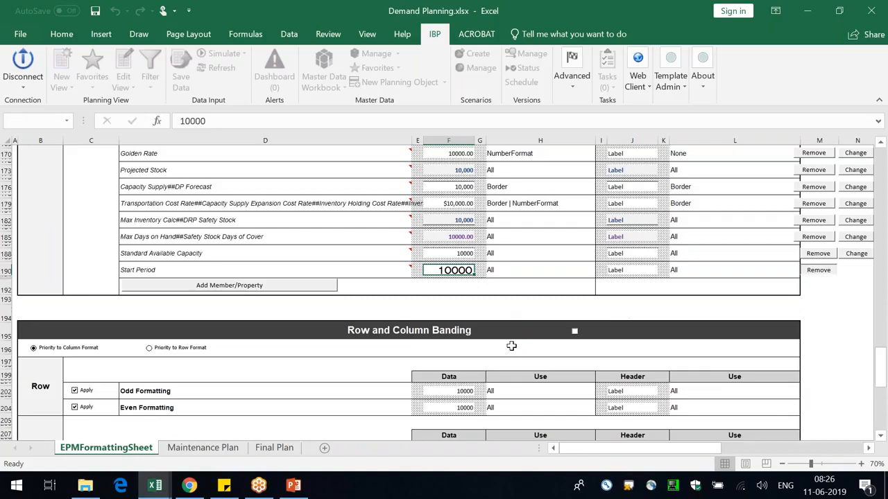
left_click(277, 269)
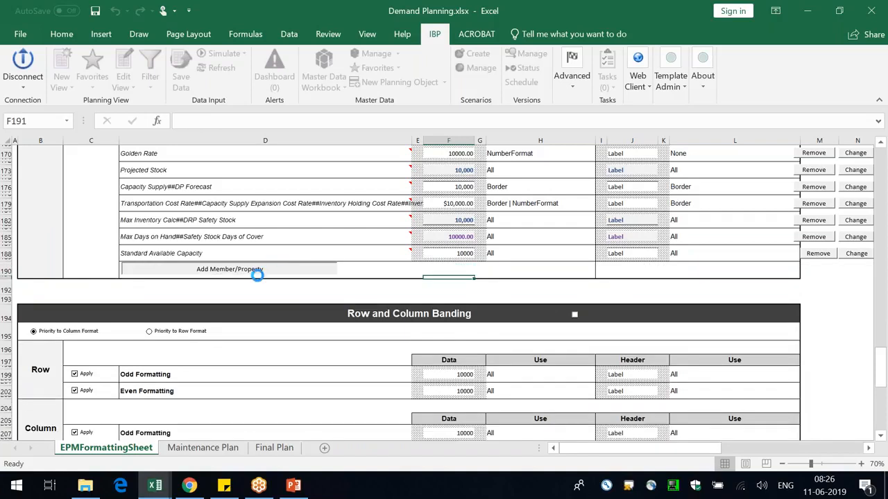
scroll(432, 399, "down", 15)
left_click(234, 398)
left_click(547, 102)
left_click(517, 114)
left_click_drag(735, 144, 735, 402)
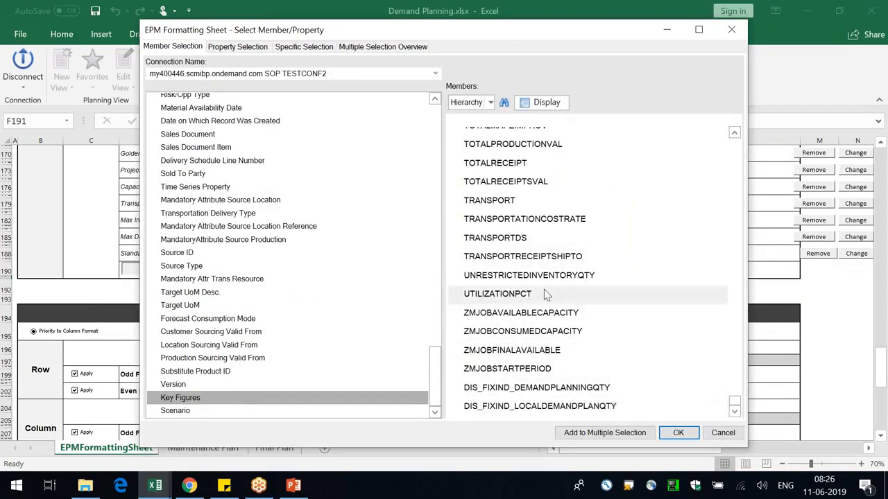
left_click(527, 371)
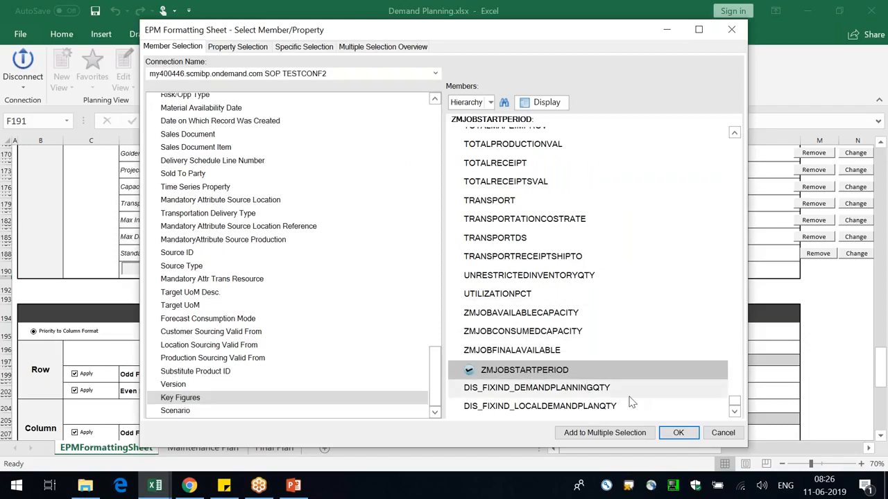
left_click(671, 434)
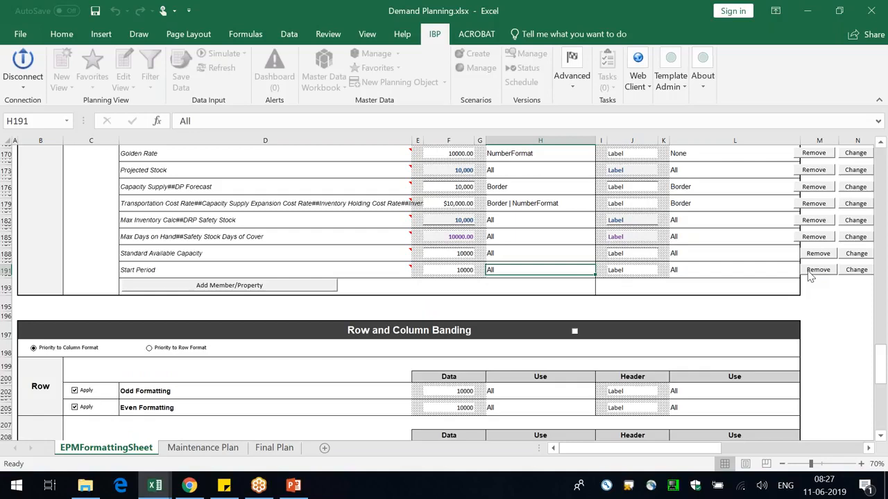
- Add an EPM data validation to the Start Period data format cell with the criterion Decimal, not equal to 1
left_click(448, 271)
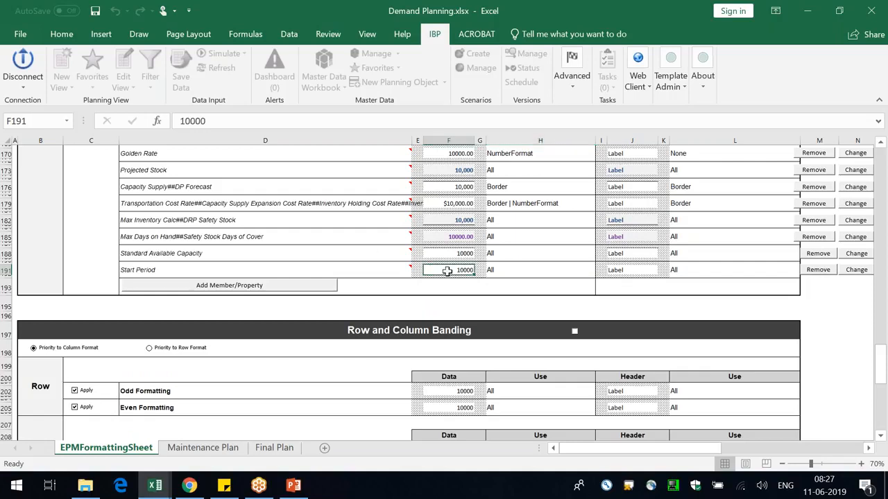
right_click(448, 270)
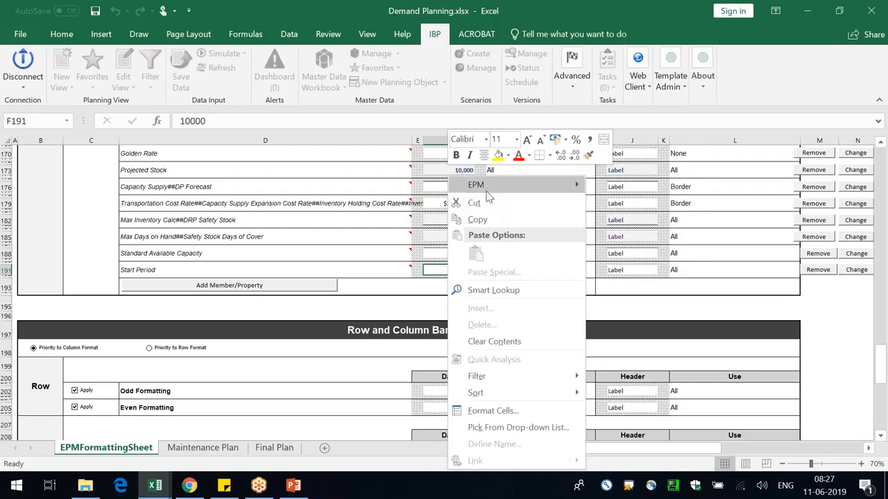
mouse_move(487, 191)
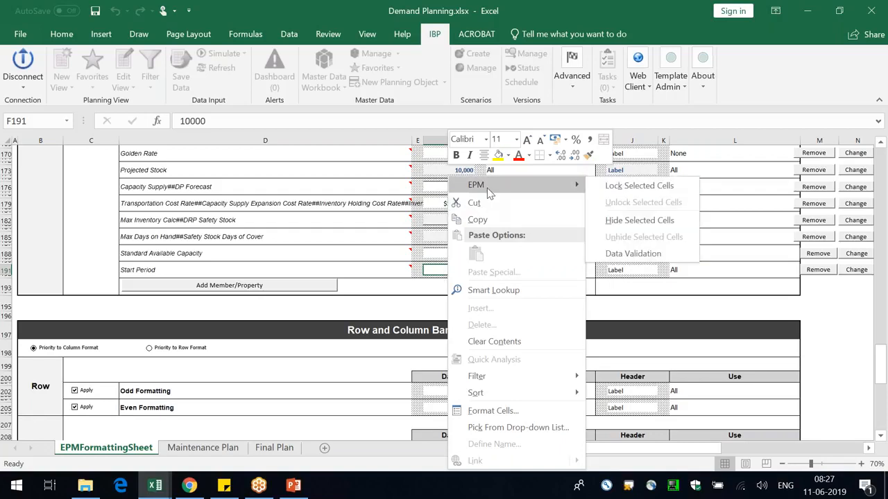
left_click(634, 254)
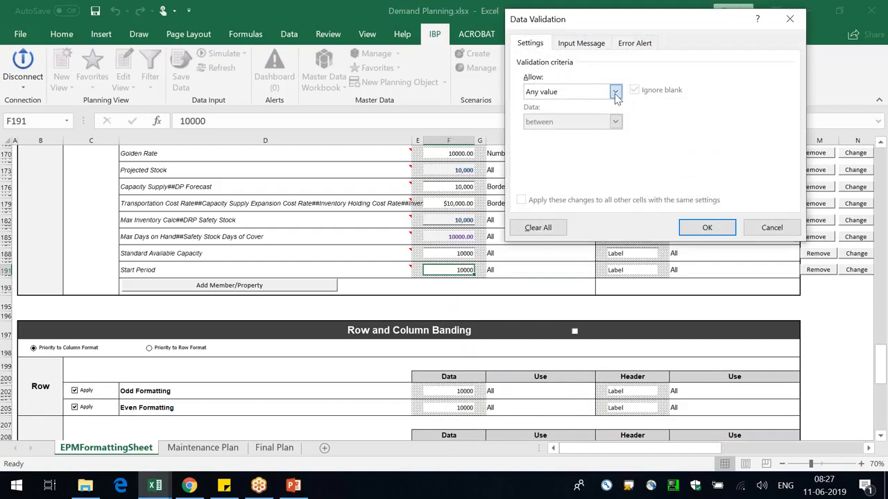
left_click(615, 93)
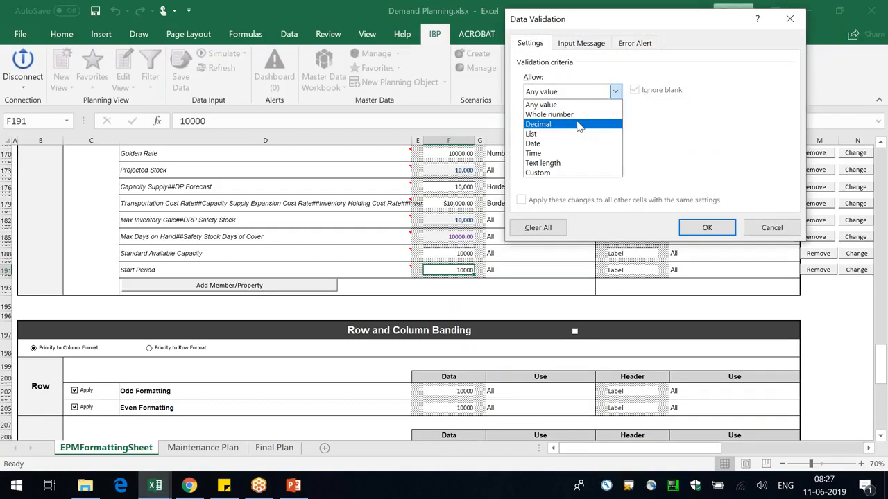
left_click(579, 125)
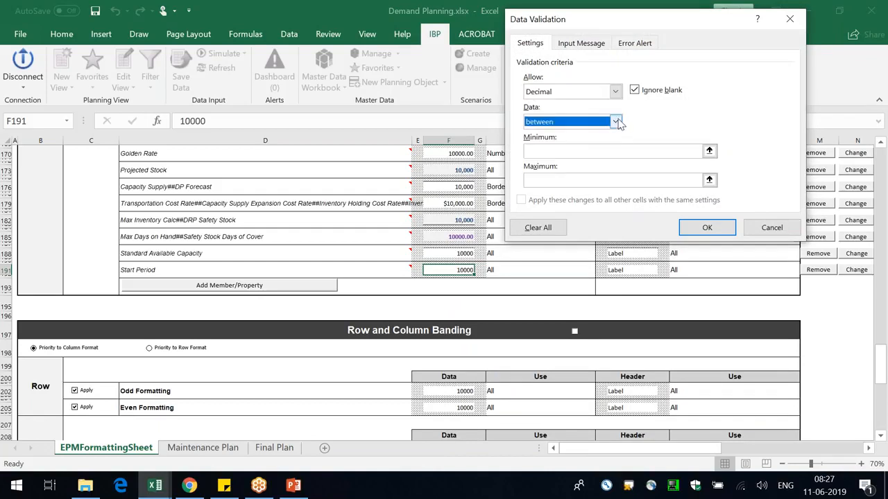
left_click(615, 121)
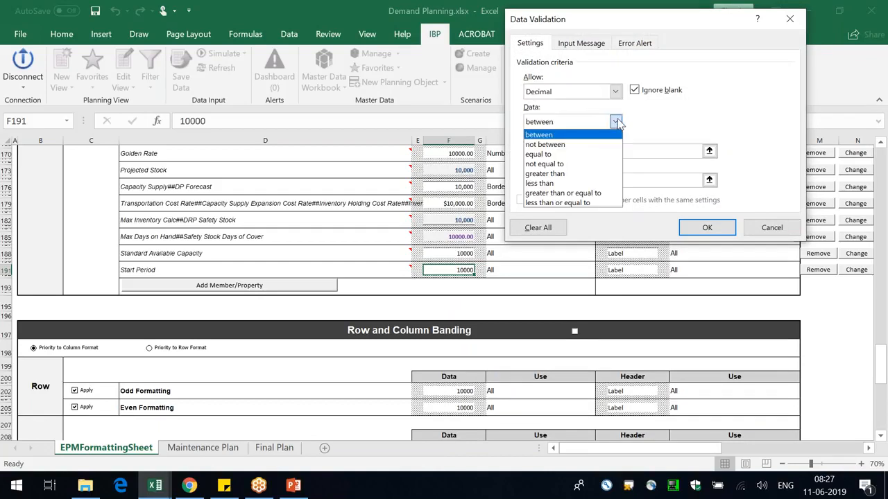
left_click(580, 166)
left_click(565, 150)
type("1")
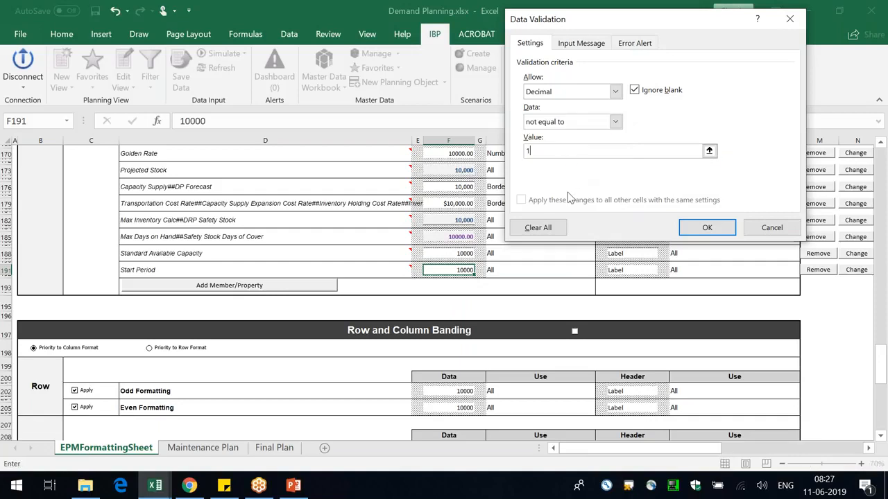
- Give the validation an input message titled "Data Input Guidelines", beginning "Please maintain only 1" and also mentioning Null
left_click(576, 44)
left_click_drag(578, 20, 473, 27)
left_click(459, 115)
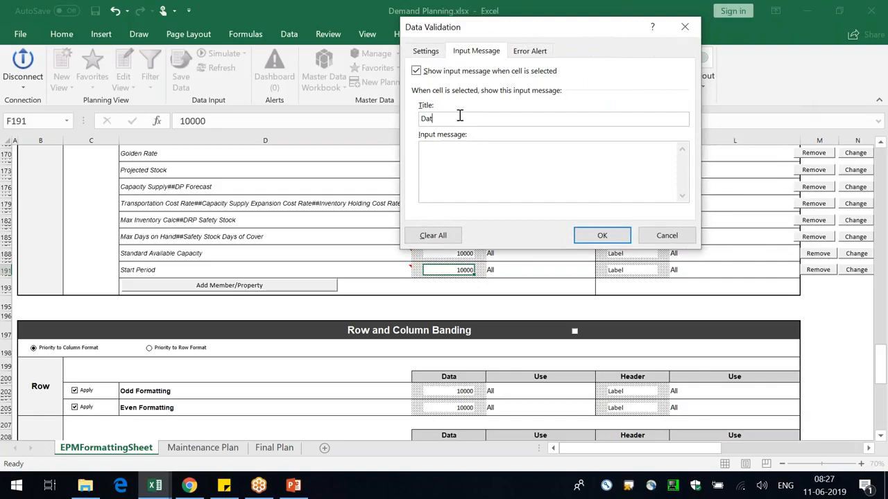
type("Data Input Guidelines")
left_click(453, 160)
type("Please maintain only 1")
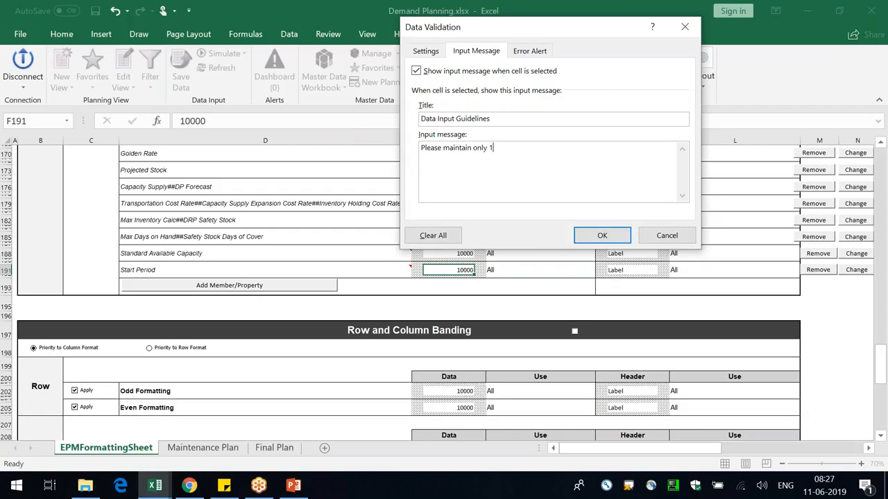
type("Null")
- Add a Stop error alert titled "Invalid Entry" with the message "Please maintain either a 1 or Null" and apply the validation
left_click(530, 51)
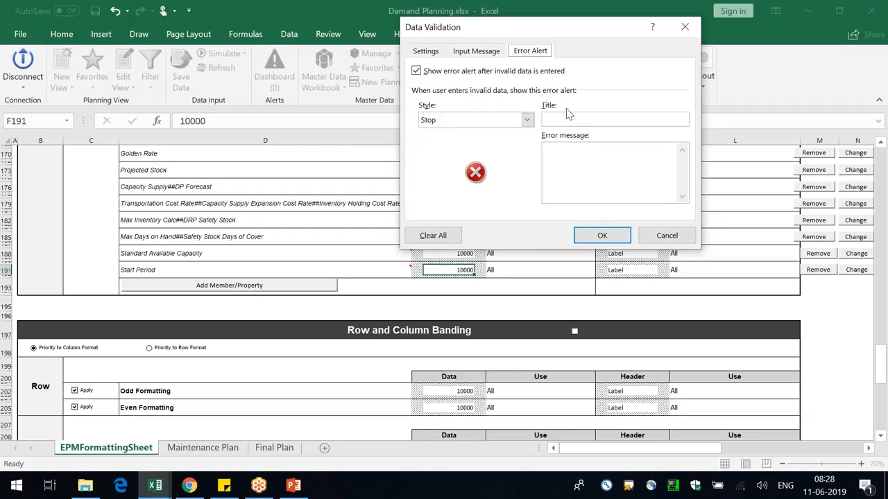
left_click(567, 118)
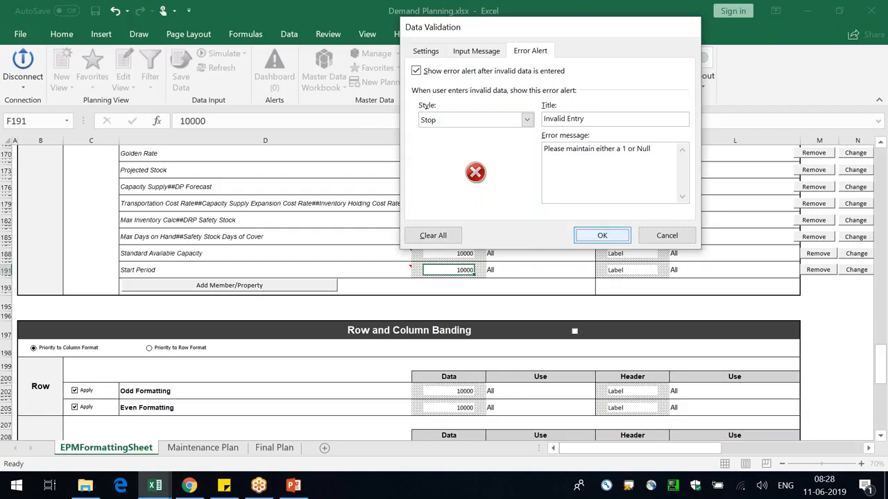
left_click(602, 235)
- Limit the Start Period row's applied data format to NumberFormat and DataValidation only
left_click(500, 268)
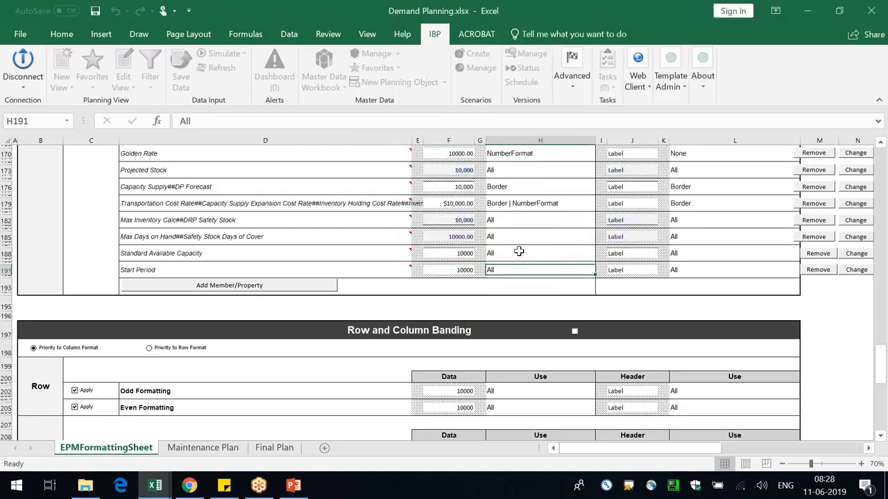
scroll(520, 252, "up", 5)
scroll(520, 252, "up", 20)
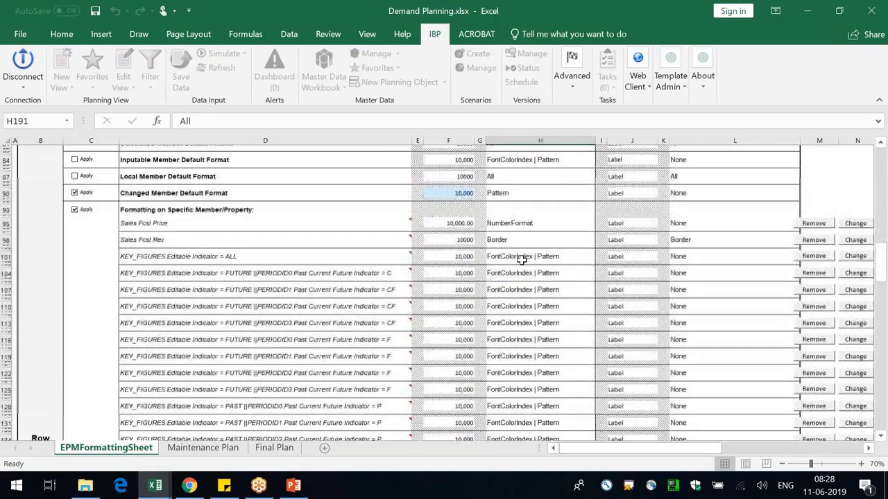
scroll(519, 265, "up", 3)
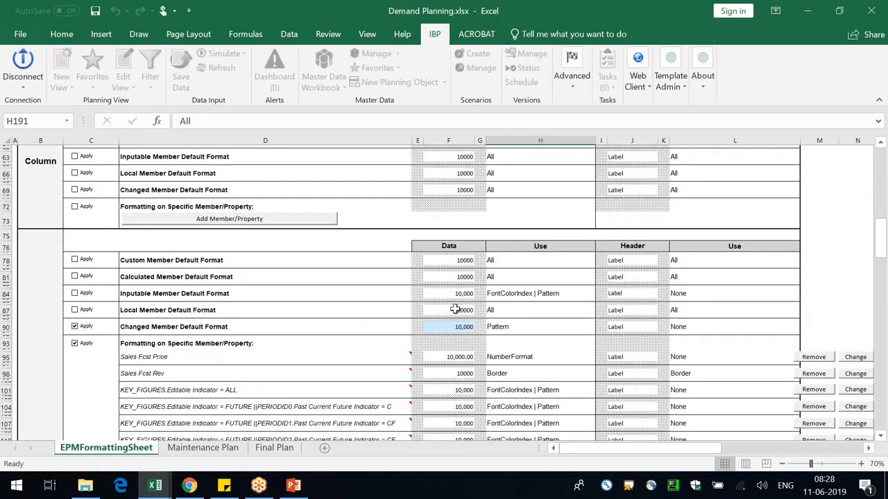
scroll(513, 331, "down", 7)
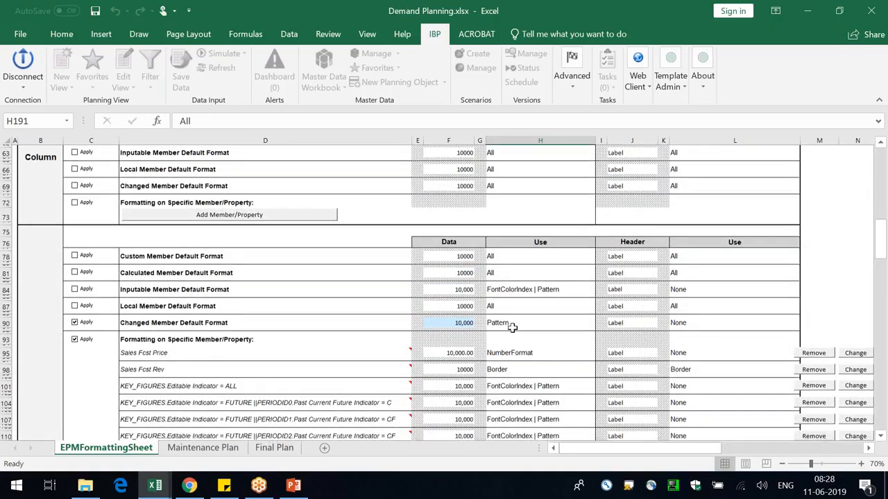
scroll(515, 337, "down", 20)
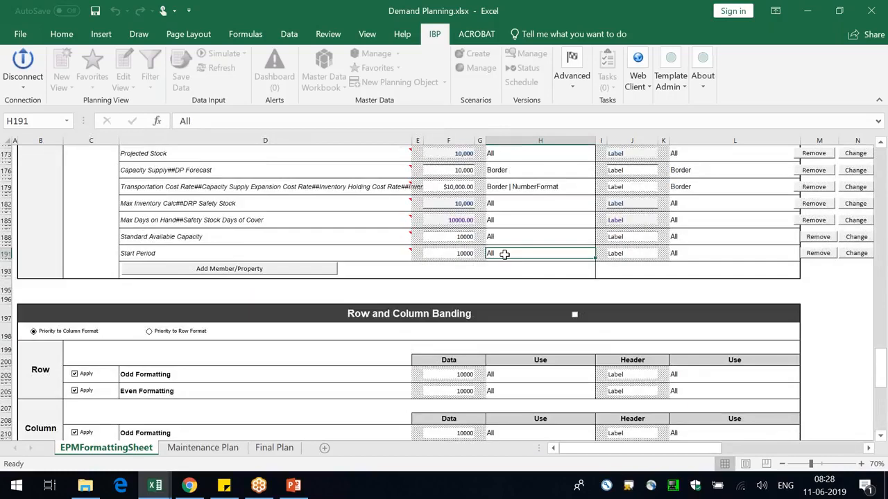
double_click(504, 254)
left_click(289, 91)
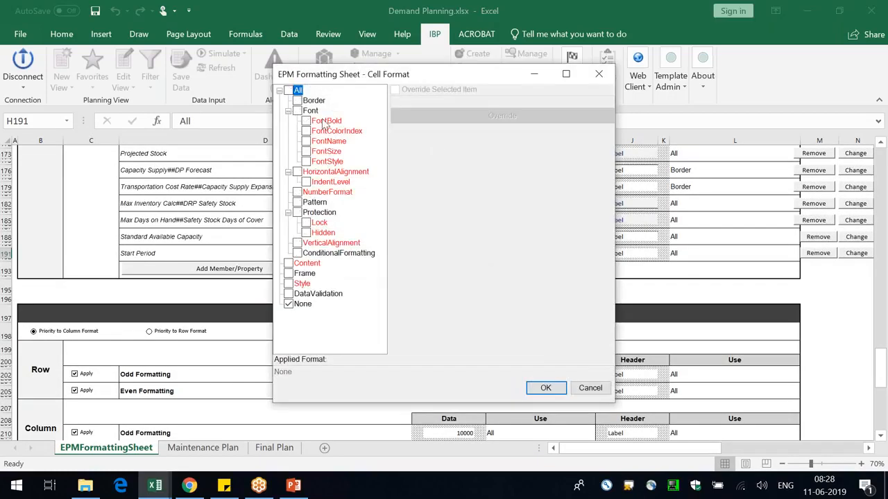
left_click(311, 294)
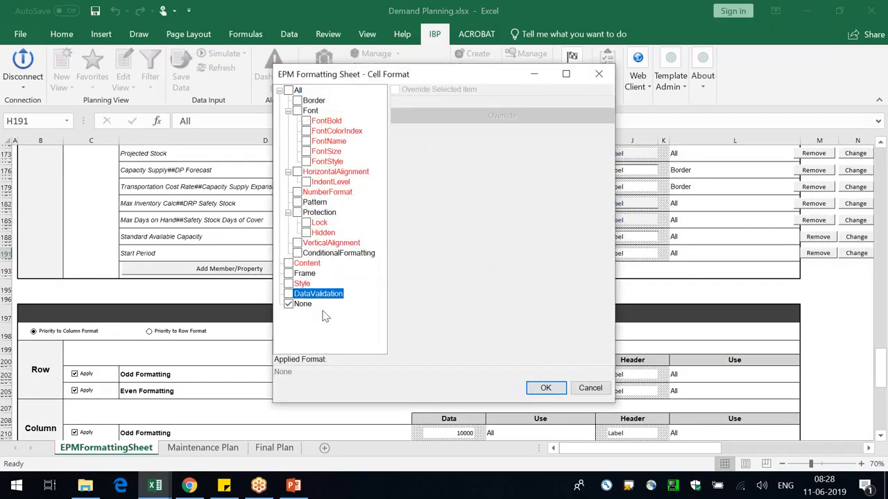
left_click(288, 295)
left_click(297, 192)
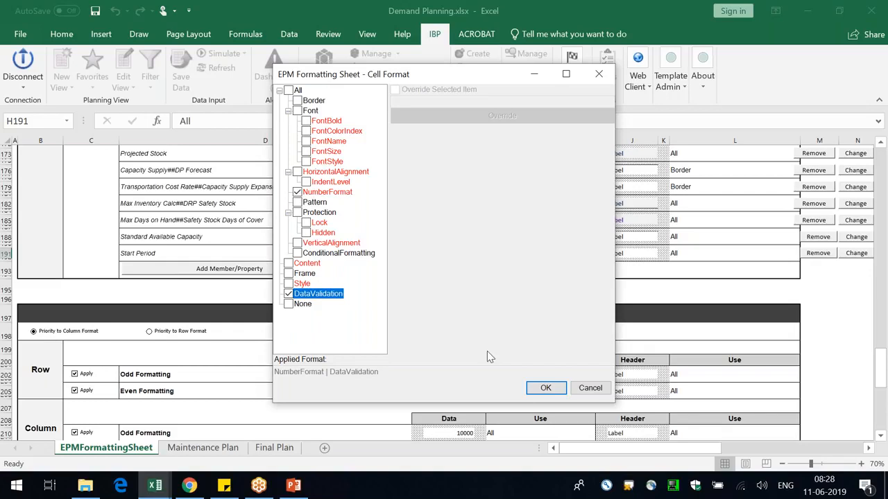
left_click(545, 388)
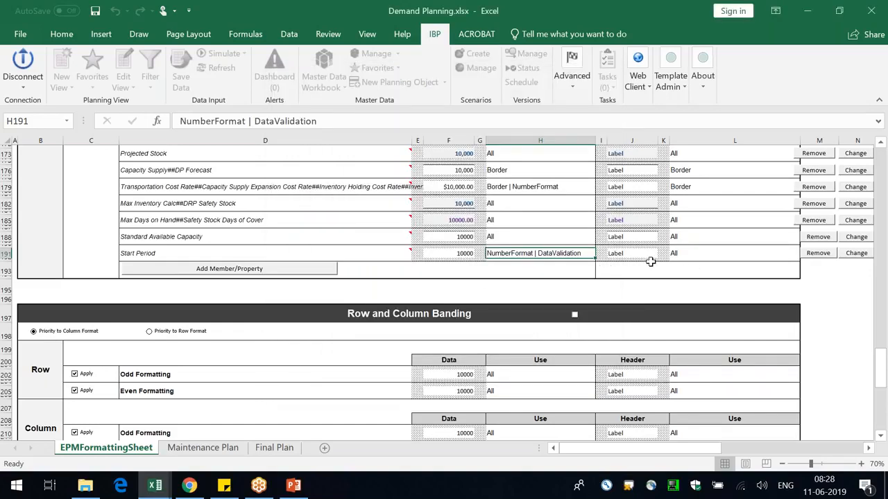
- Set the Start Period row's applied header format to None and return to the Maintenance Plan sheet
left_click(674, 253)
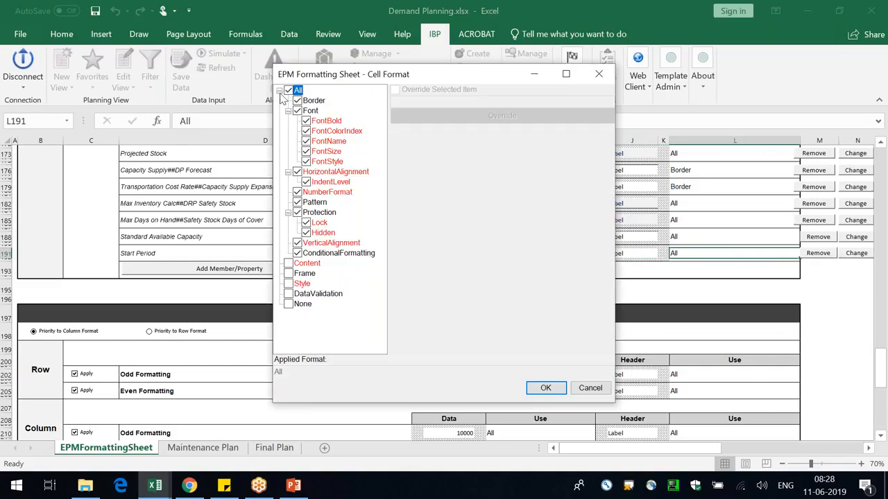
left_click(288, 91)
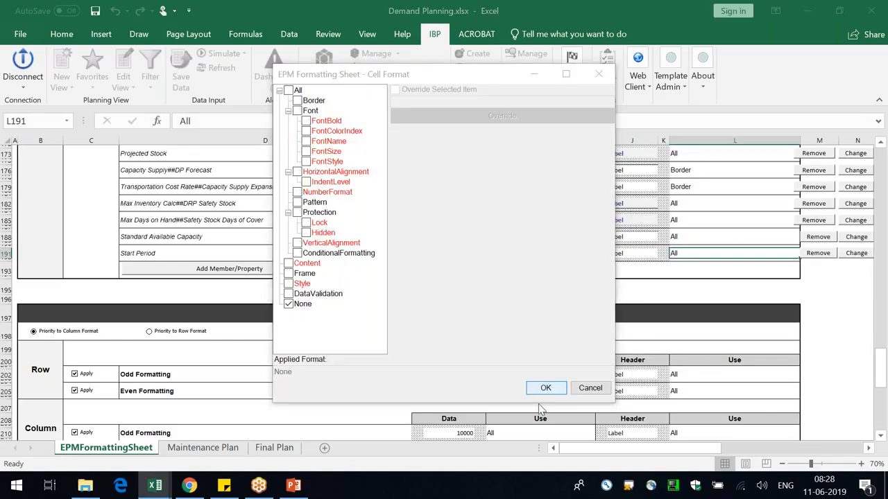
left_click(545, 389)
key("ctrl+Page_Down")
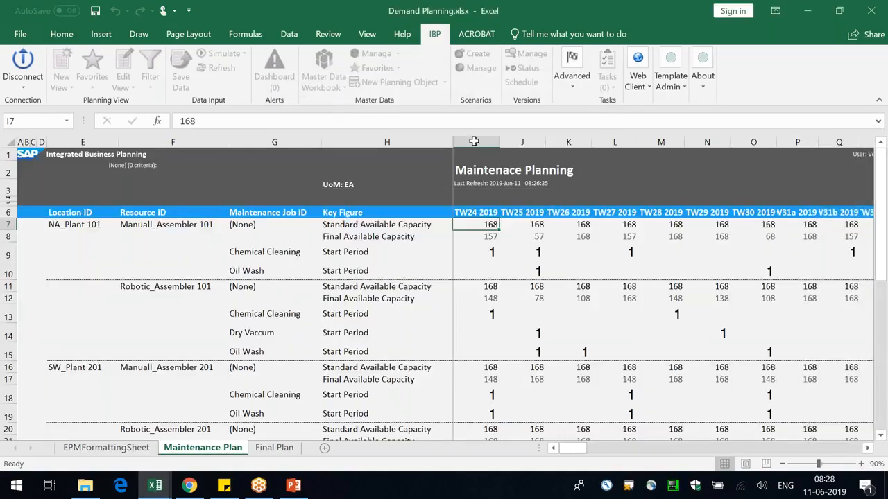
- Refresh the Maintenance Plan and check the input message on the NA_Plant 101 Chemical Cleaning Start Period cells
left_click(231, 73)
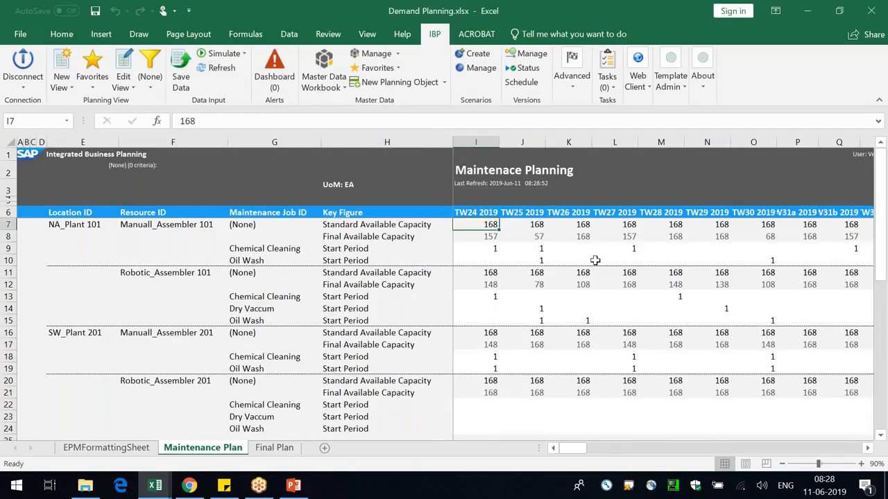
left_click(538, 250)
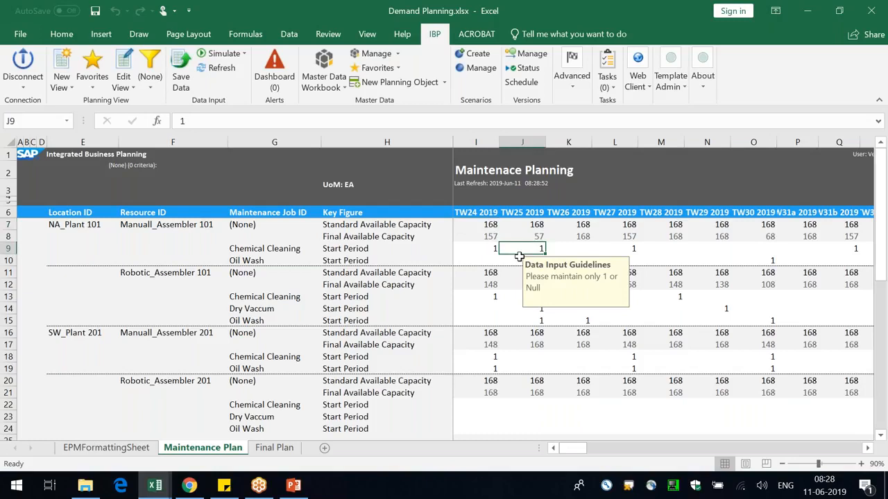
left_click(661, 251)
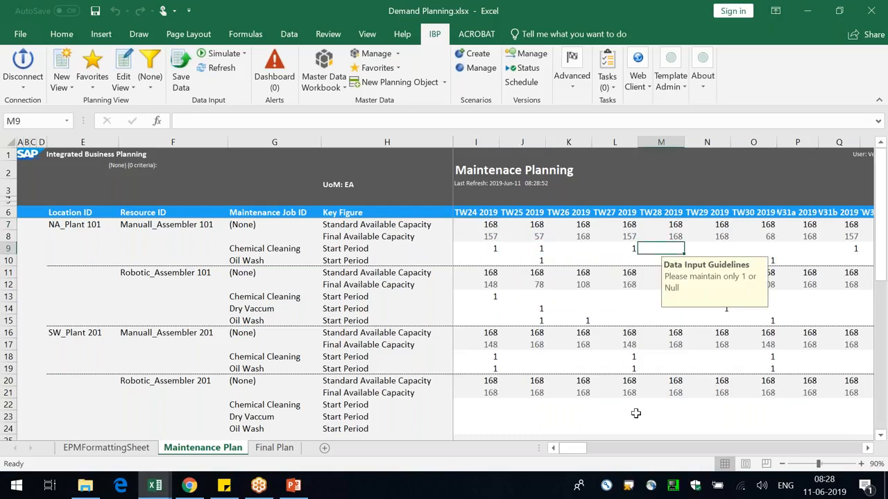
left_click(341, 229)
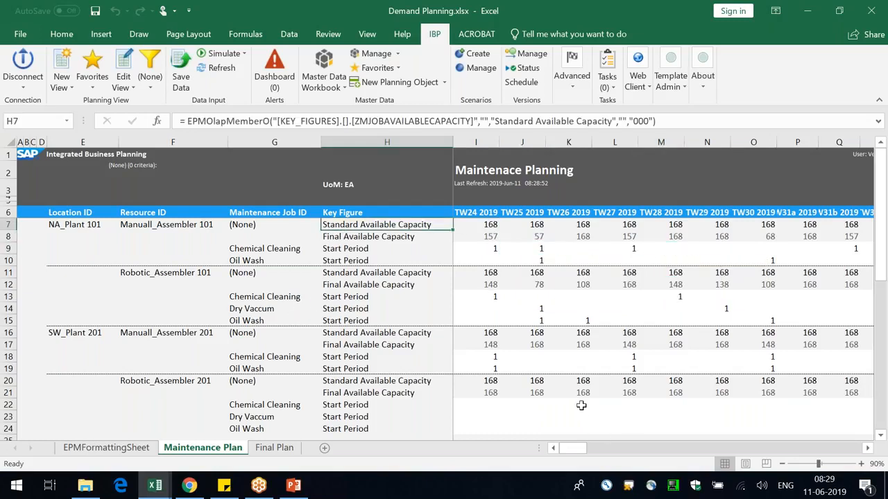
- Enter 2 as the Robotic_Assembler 201 Chemical Cleaning Start Period in TW26 2019 and save the planning data
scroll(565, 382, "down", 3)
scroll(579, 353, "up", 1)
left_click(579, 333)
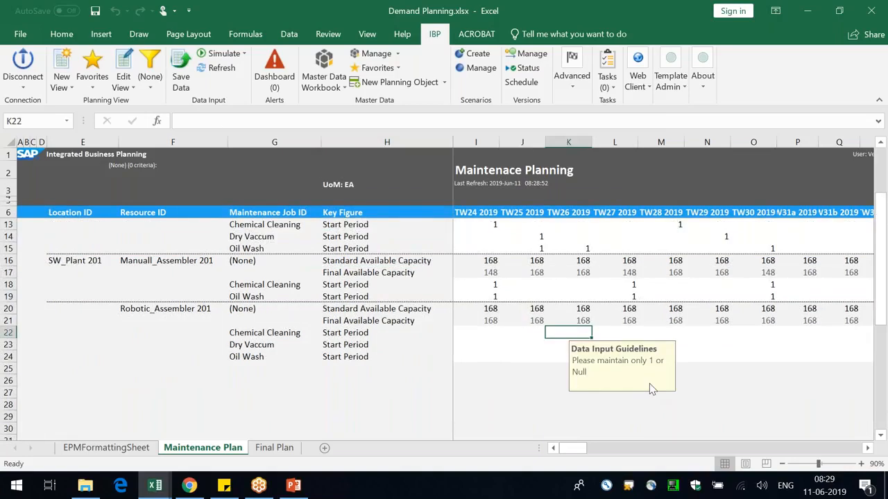
type("2")
key("Return")
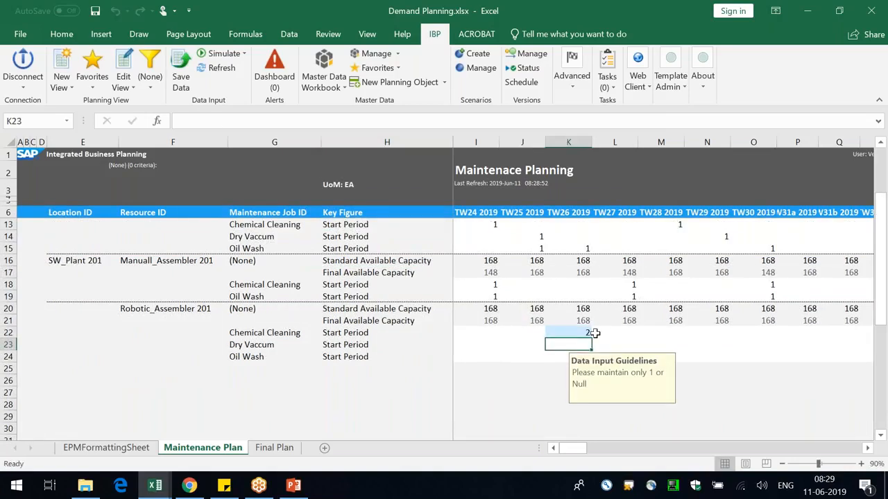
left_click(587, 332)
left_click(181, 72)
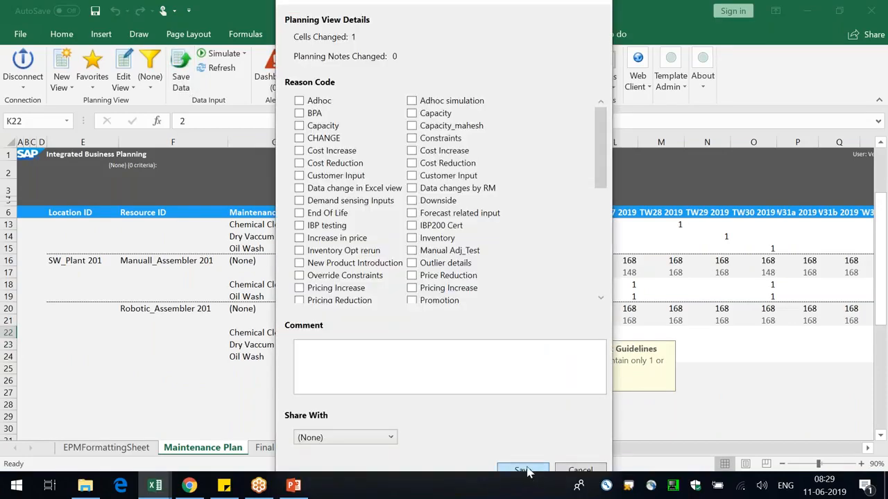
left_click(526, 471)
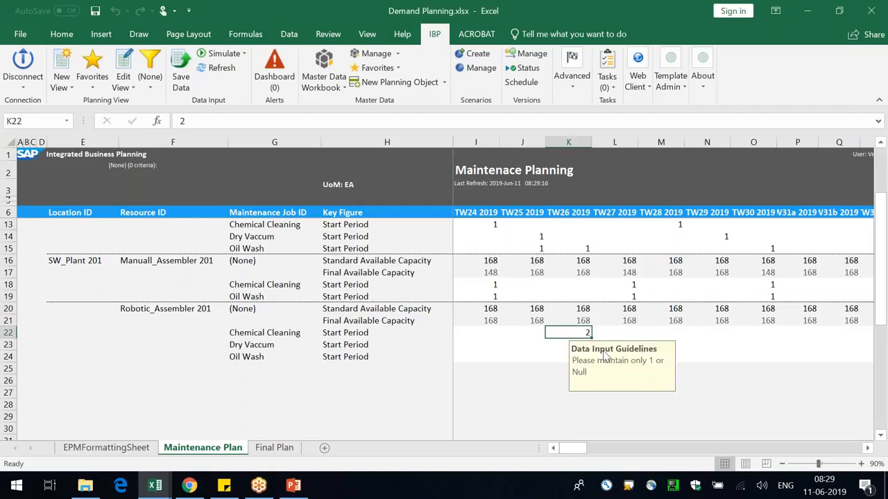
- Change the data validation on the Start Period row's data format in EPMFormattingSheet to allow a decimal equal to 1
left_click(102, 448)
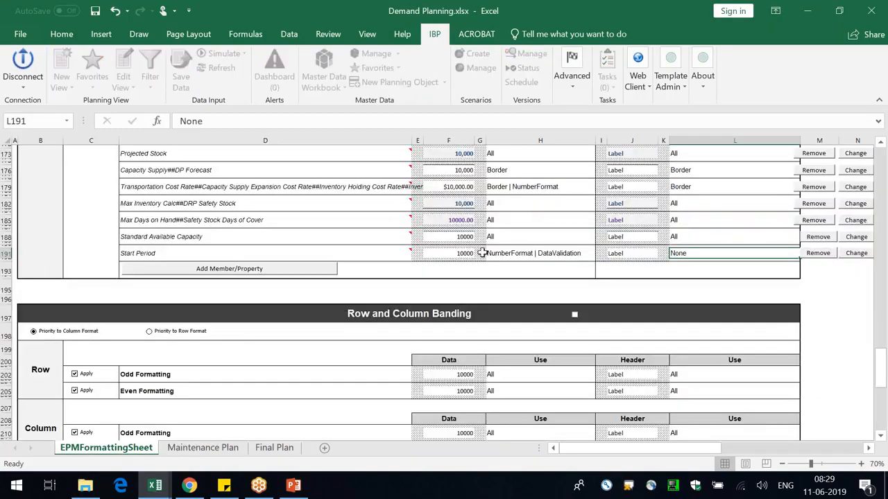
left_click(464, 253)
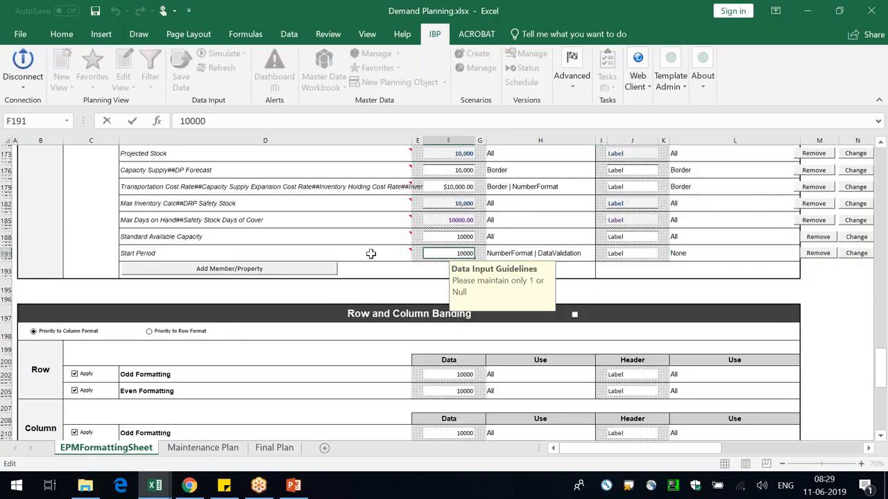
left_click(419, 254)
left_click(460, 253)
right_click(461, 252)
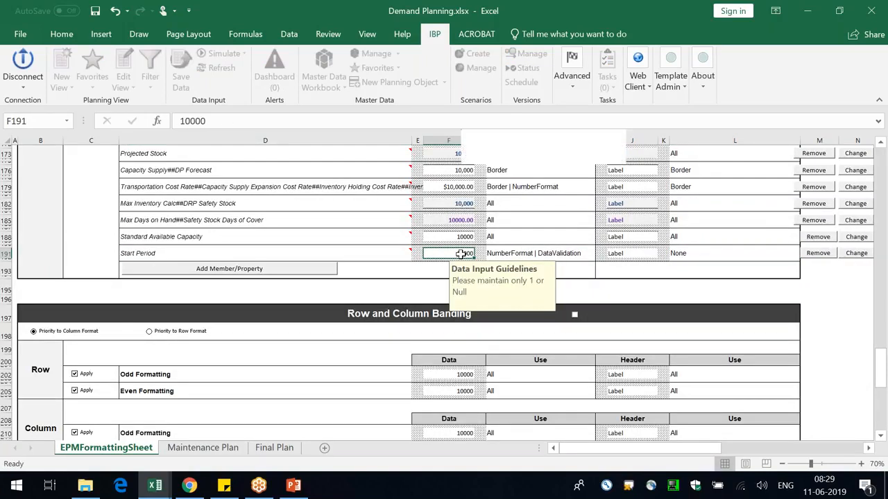
mouse_move(538, 183)
left_click(652, 253)
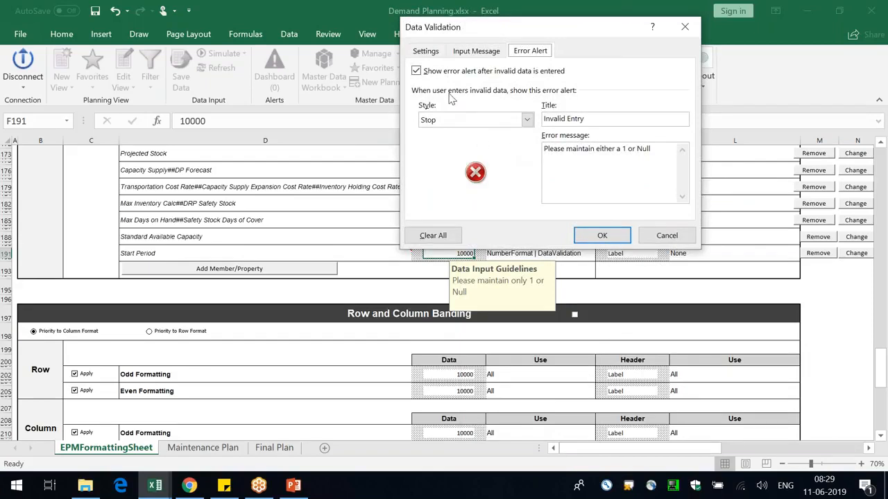
left_click(426, 51)
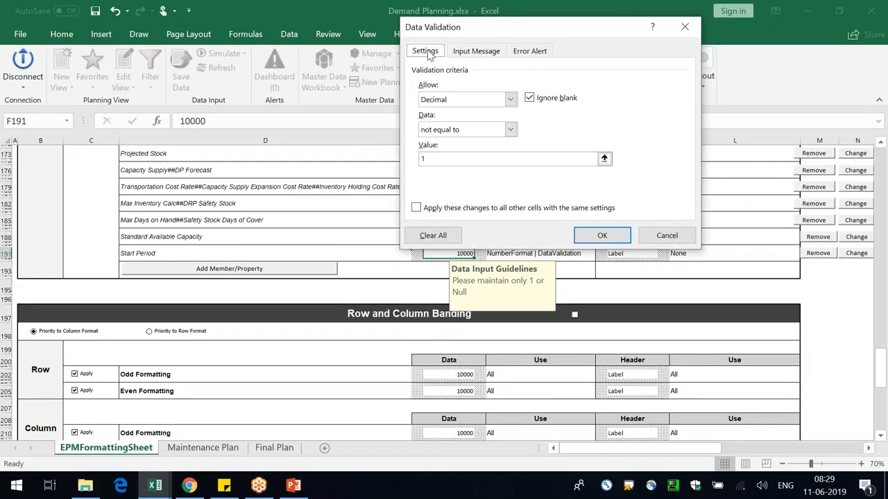
left_click(513, 131)
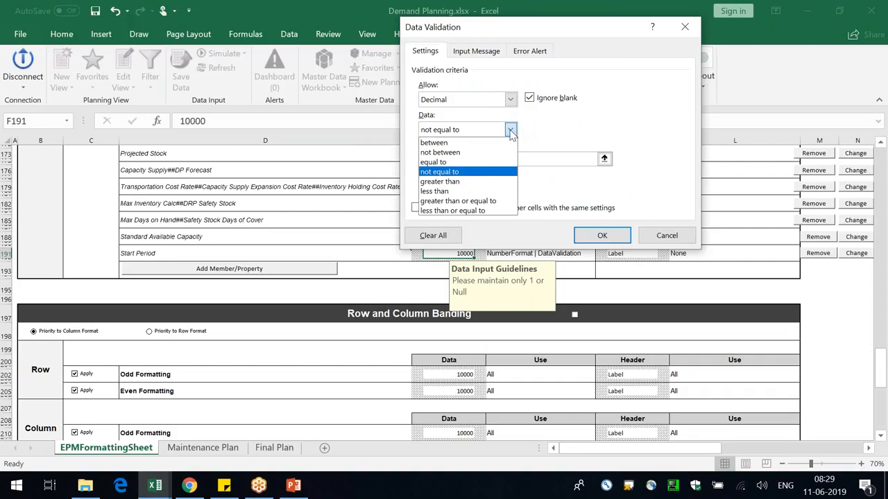
left_click(466, 144)
left_click(511, 130)
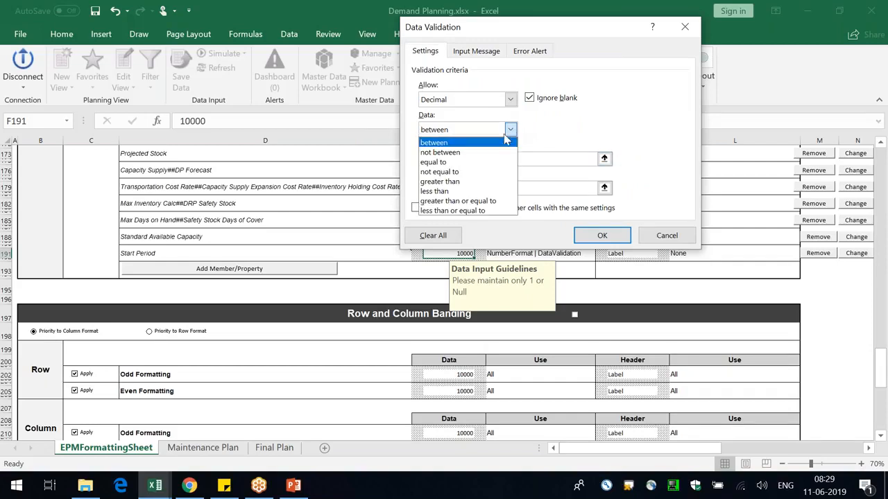
left_click(463, 164)
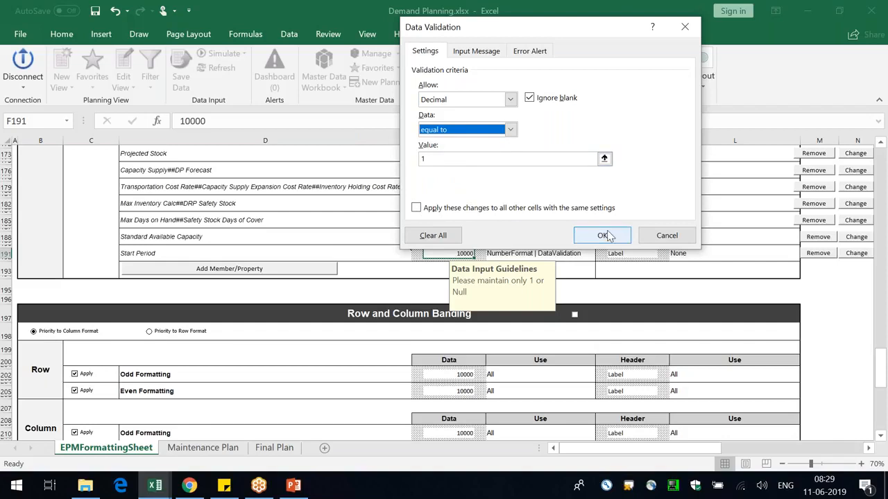
left_click(530, 100)
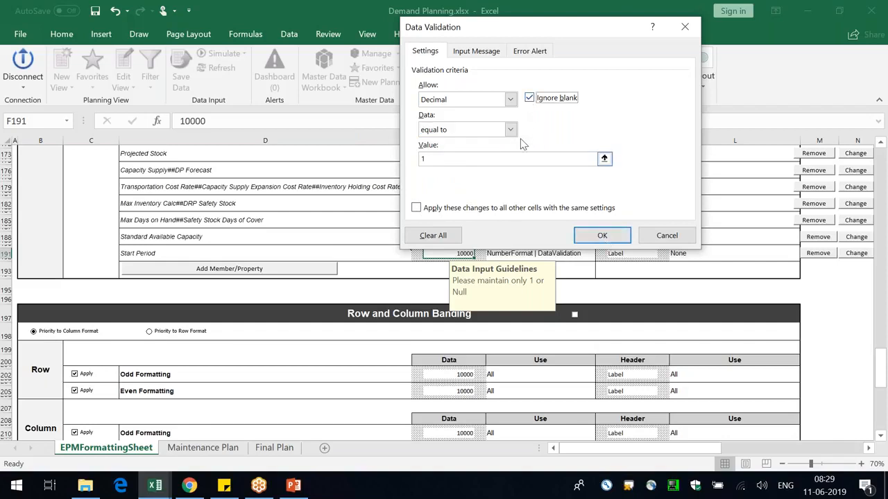
left_click(602, 236)
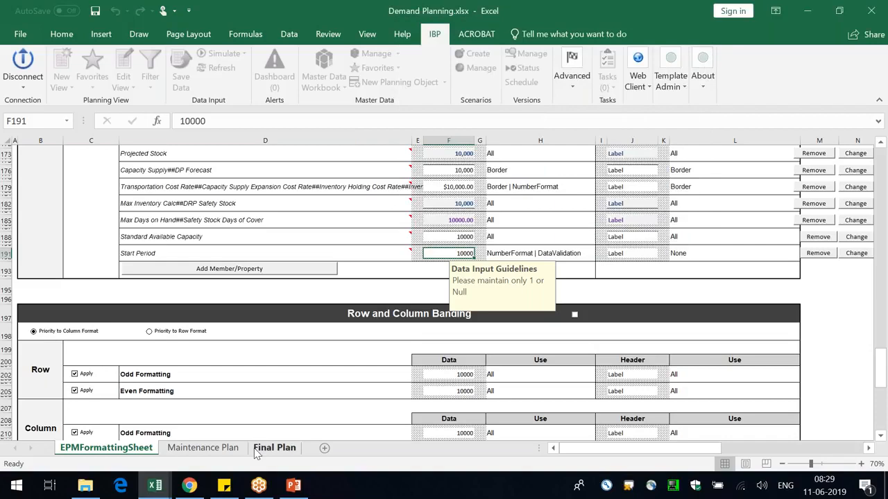
- Return to the Maintenance Plan sheet and refresh its planning data
left_click(212, 451)
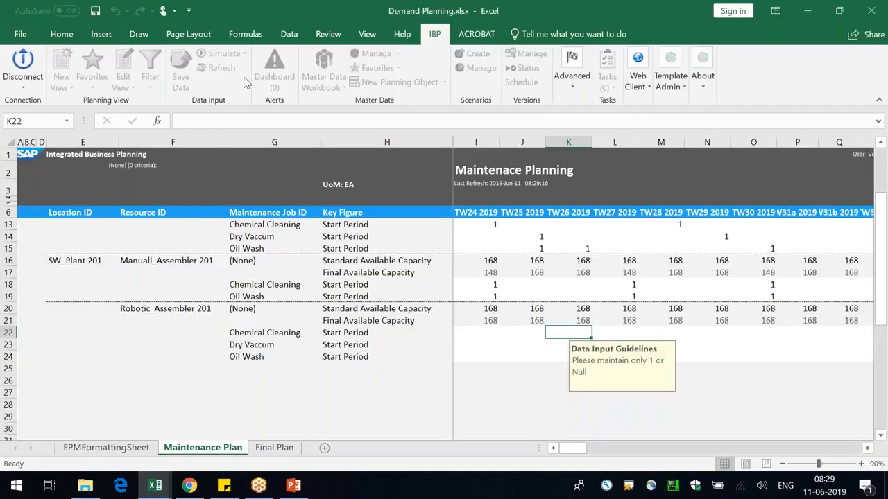
left_click(222, 69)
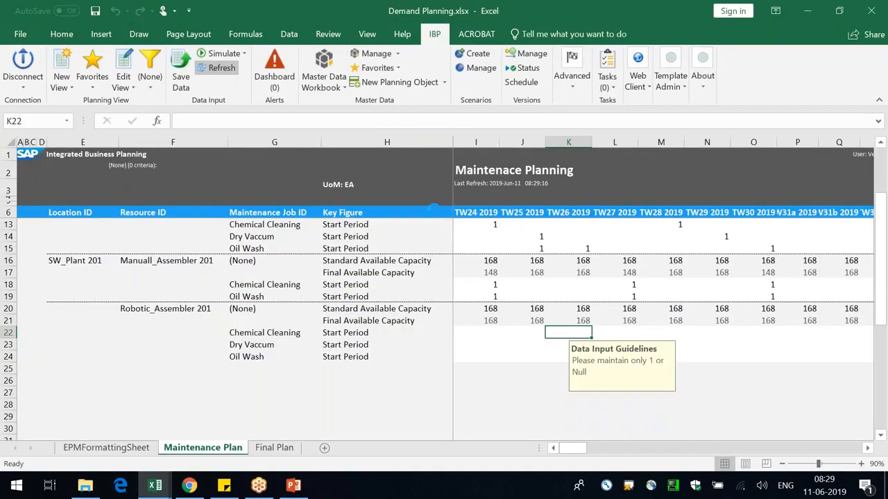
left_click(503, 286)
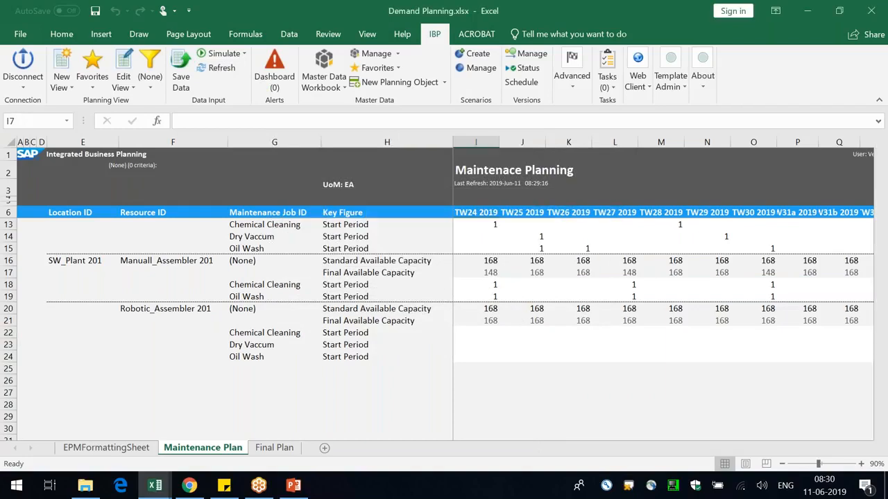
- Try entering 3 as the Robotic_Assembler 201 Chemical Cleaning Start Period in TW26 2019, and retry the entry with 1
left_click(579, 334)
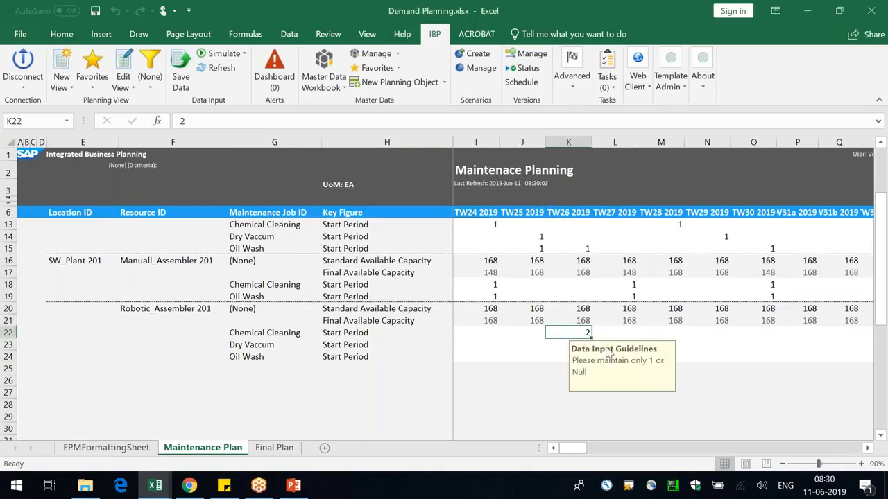
type("3")
key("Return")
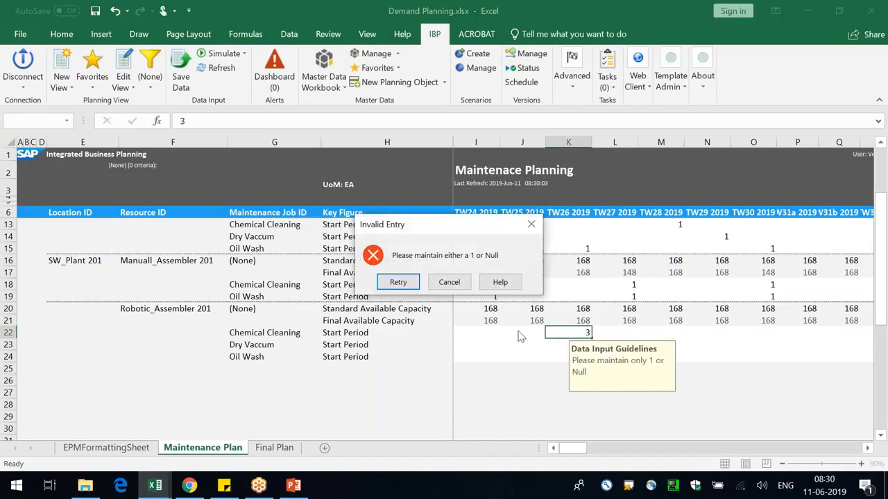
left_click(406, 288)
type("1")
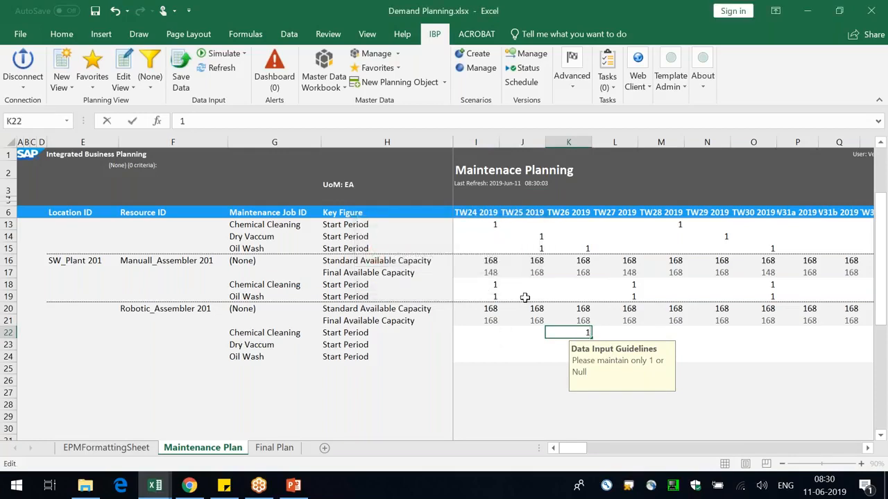
key("ctrl+Return")
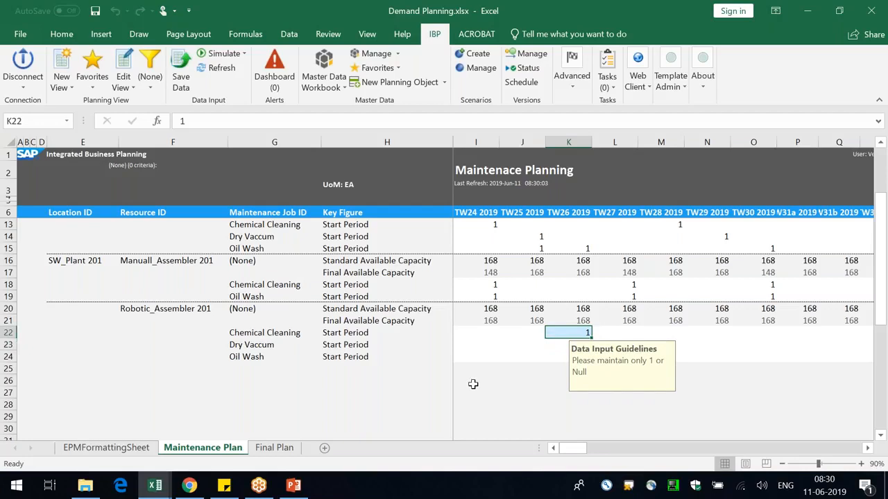
- Enter 1 as the Robotic_Assembler 101 Chemical Cleaning Start Period in TW27 2019, try replacing it with 5 and dismiss the alert
scroll(473, 385, "up", 2)
left_click(396, 428)
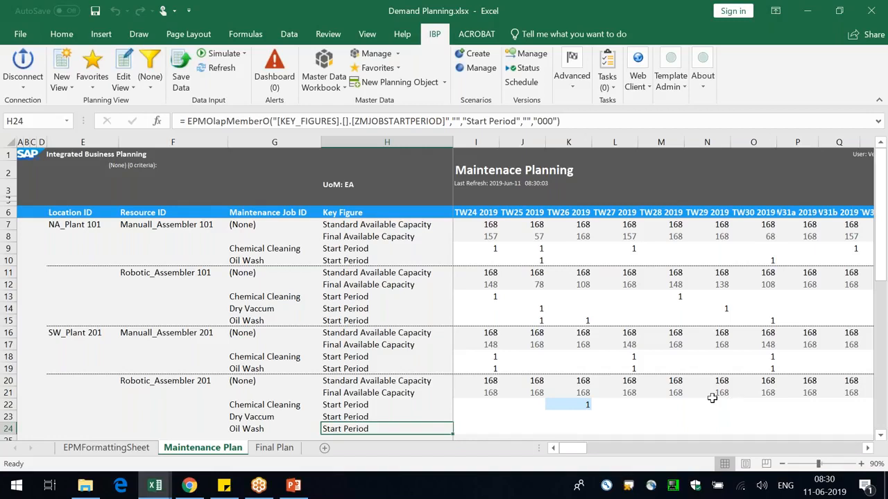
left_click(635, 302)
type("1")
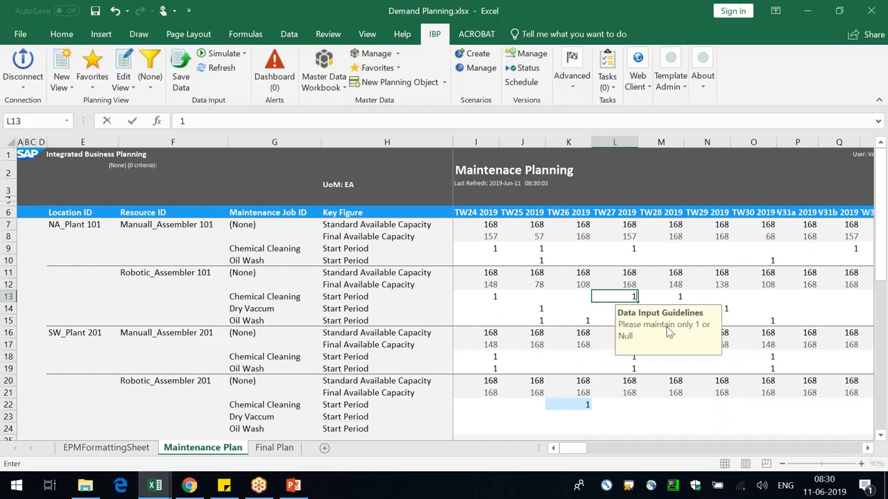
key("ctrl+Return")
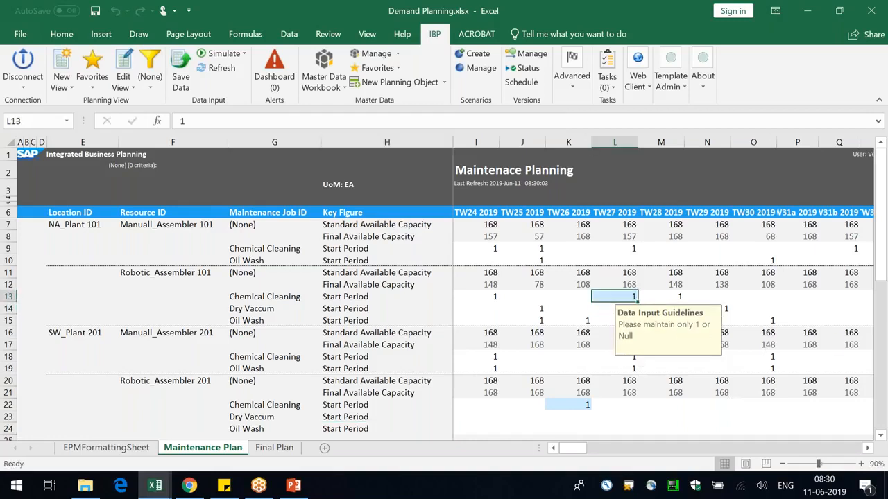
type("5")
key("Return")
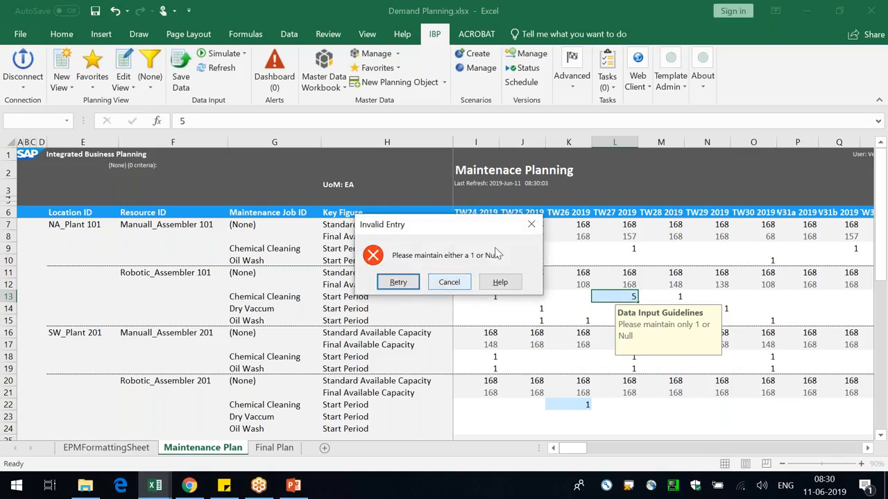
left_click(529, 224)
- Remove the Start Period member's formatting row from EPMFormattingSheet
left_click(111, 448)
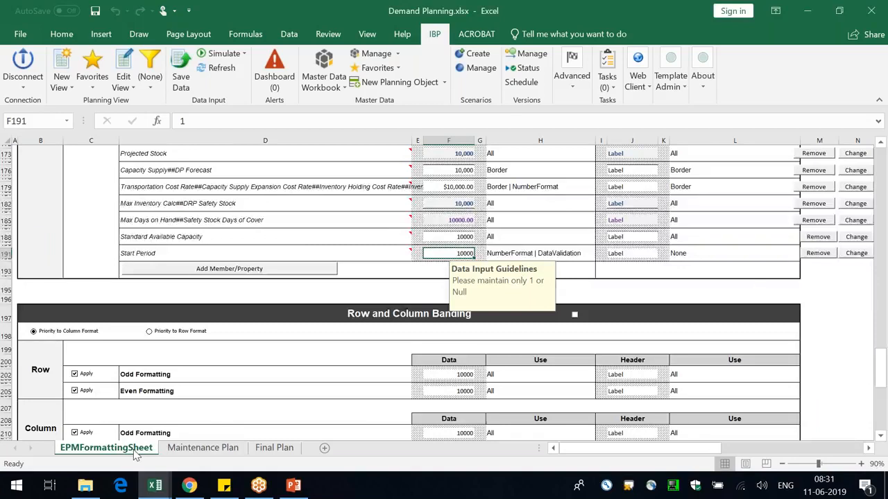
left_click(818, 253)
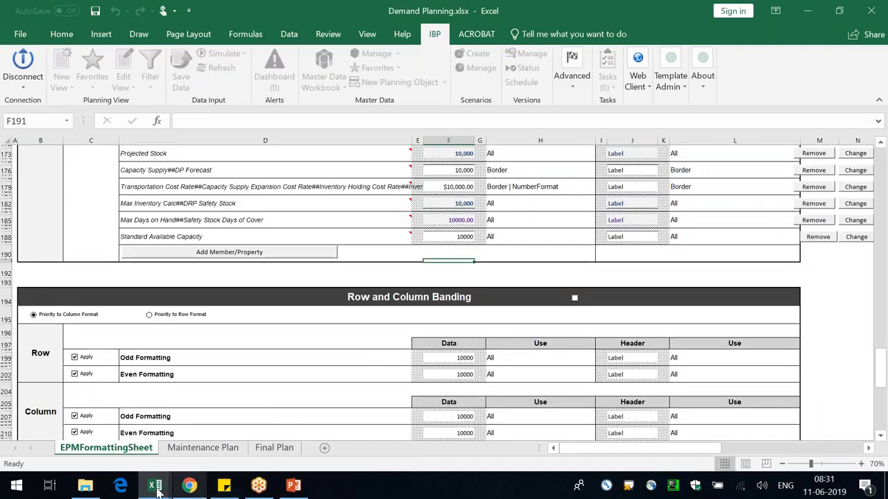
- Switch to the PowerPoint deck and add the sub-point "- Add the Member (KF) in the EPM Formatting sheet" under item 9
left_click(294, 486)
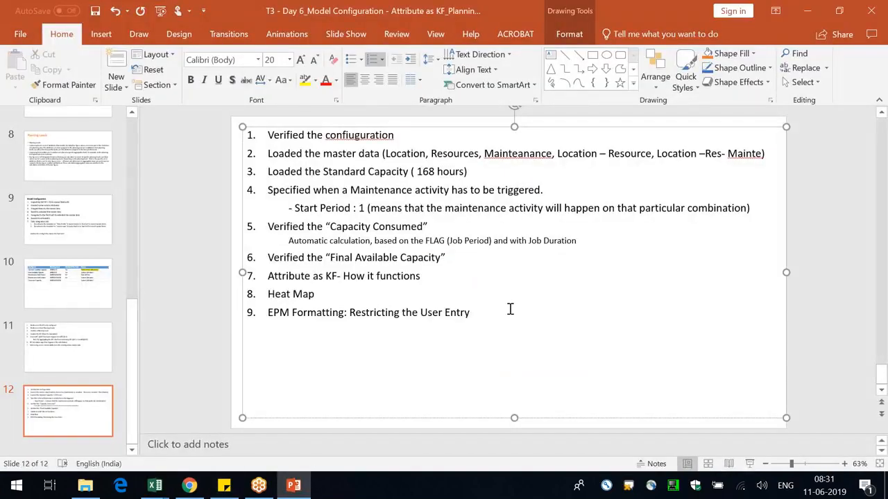
key("Return")
key("BackSpace")
key("BackSpace")
type("- Add the")
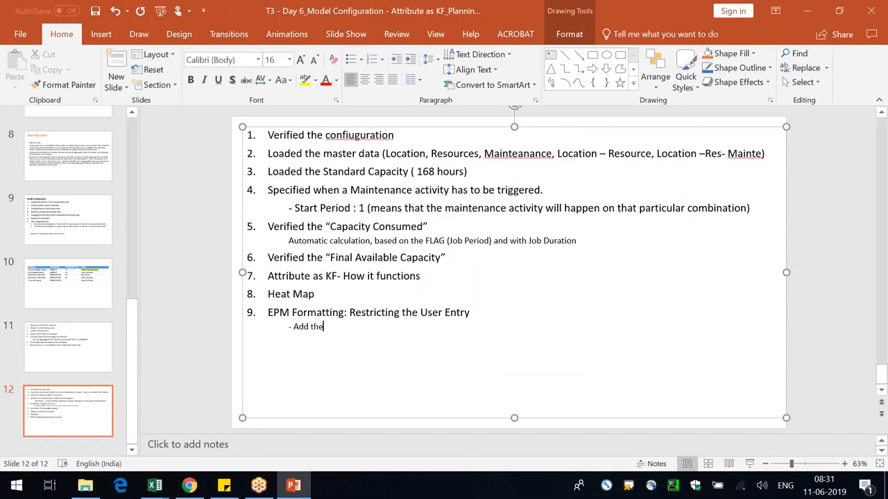
type(" Memo")
type("ber (KF)")
type(" in the EPM Fo")
type("rmatting sheee")
key("BackSpace")
type("t")
- Add the sub-point "-Under the Data, Choose EPM - Data Validation – Rules for Vaidation" under item 9
key("Return")
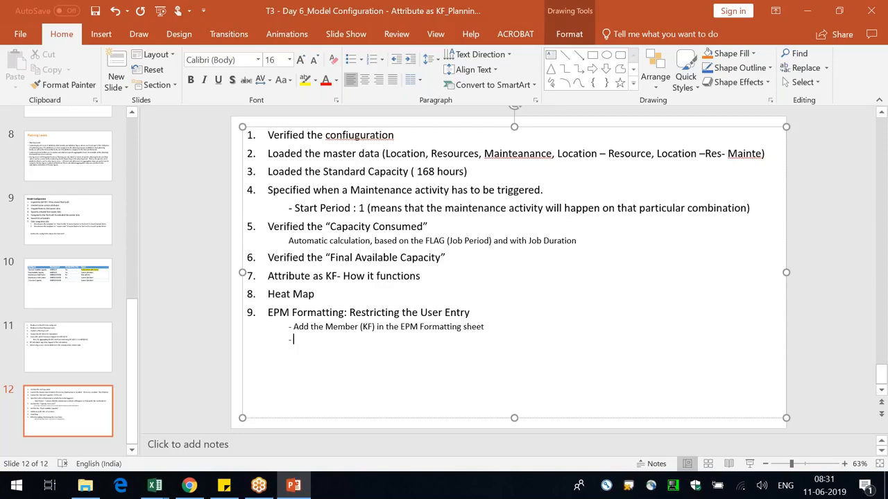
type("-Under the Data, Choose ")
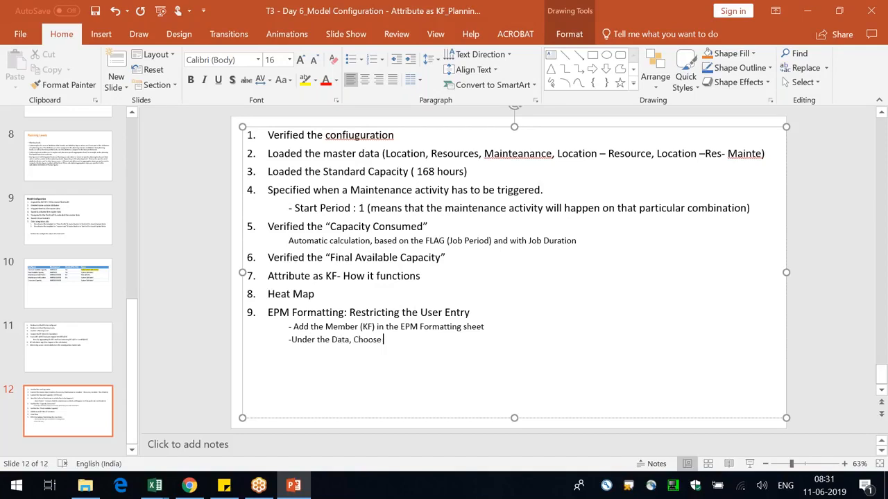
type("EPM  - Data Bas")
key("BackSpace")
key("BackSpace")
key("BackSpace")
type("Validation - ")
type("Rules for Vaidati")
- Add a further item 9 sub-point "- Naviagte to the Planning view, Refresh and verify the Data Validation rules"
key("Tab")
type("- Naviagte to the Planning view, Refresh and verify the Data Validation rules")
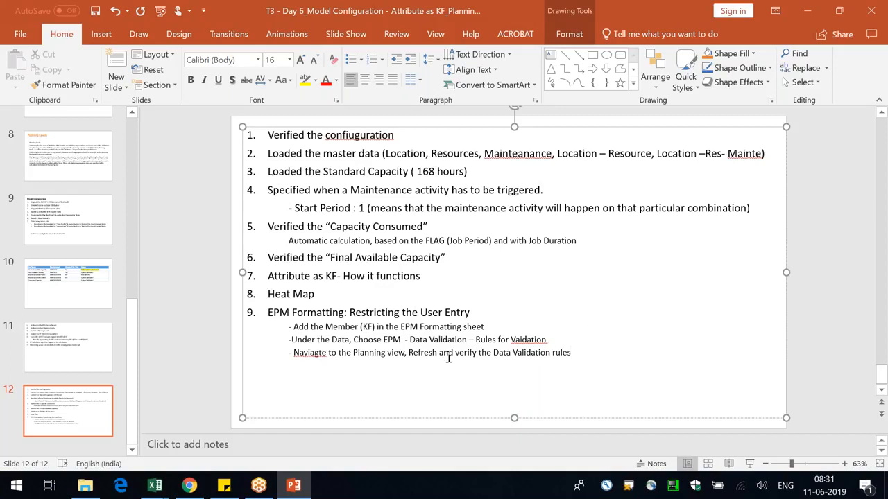
left_click(234, 416)
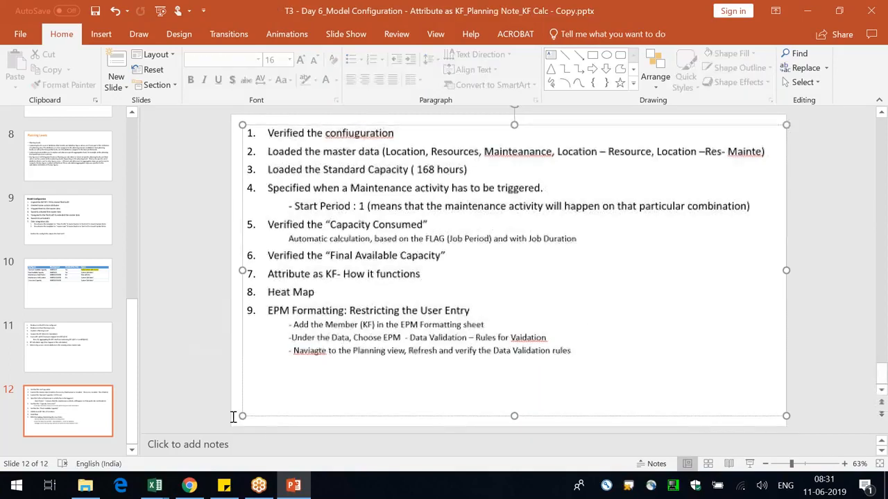
- Switch to SAP IBP in Chrome and open the Key Figures page of the IBP model configuration from the home page
key("alt+Tab")
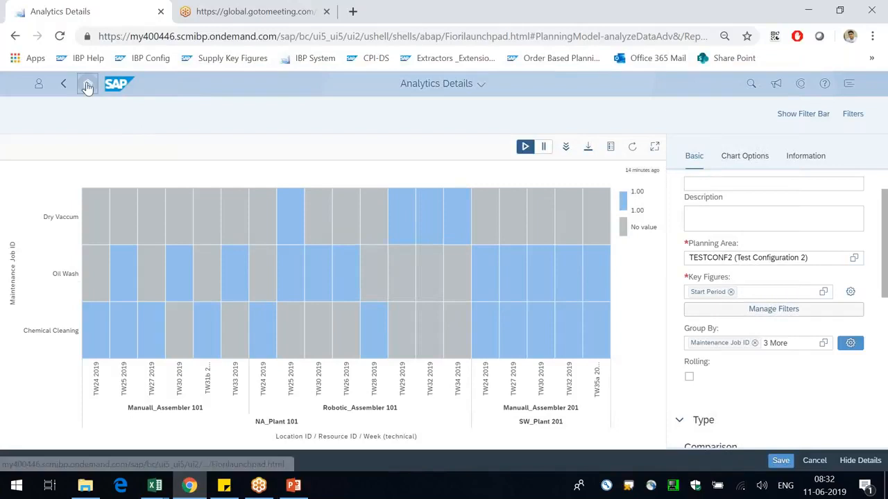
left_click(89, 84)
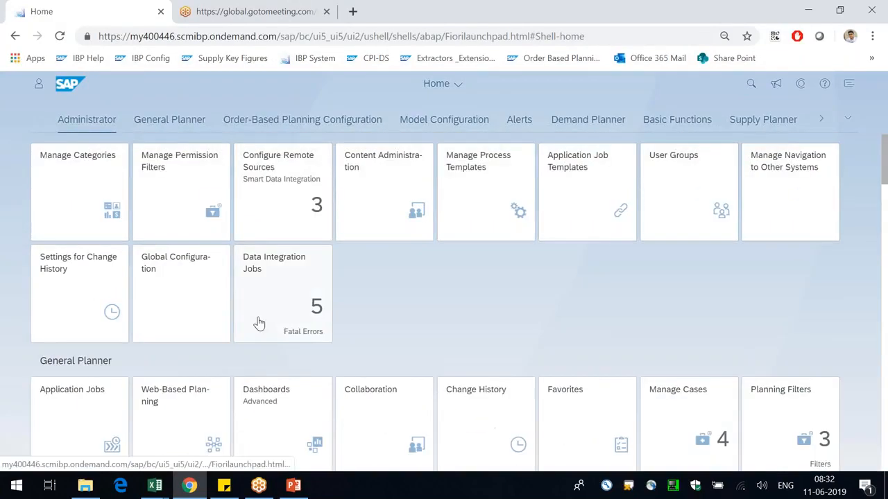
scroll(624, 258, "down", 15)
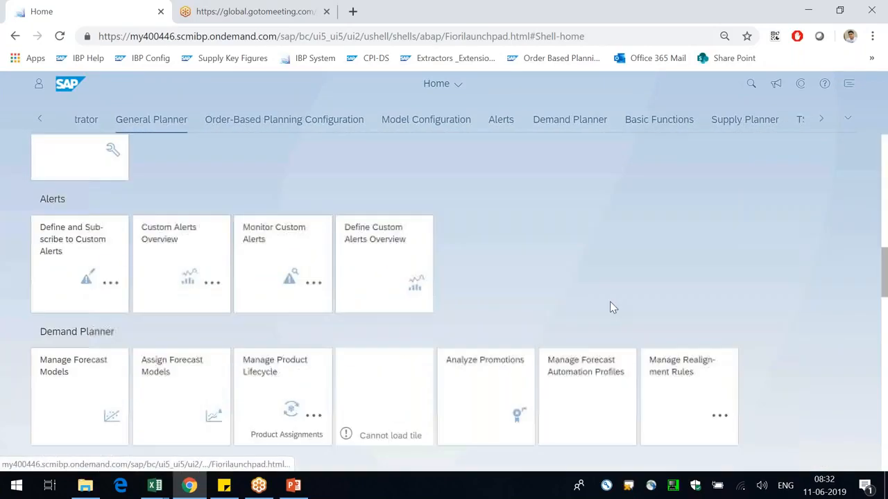
scroll(589, 316, "up", 3)
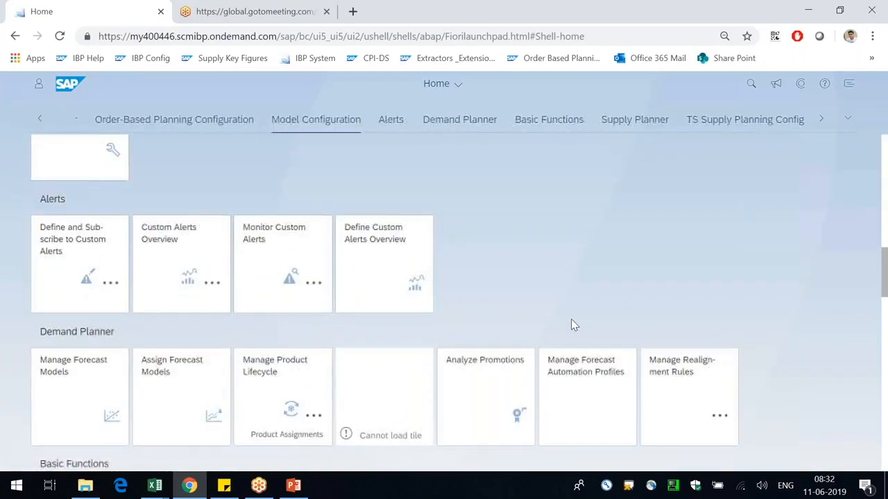
left_click(62, 258)
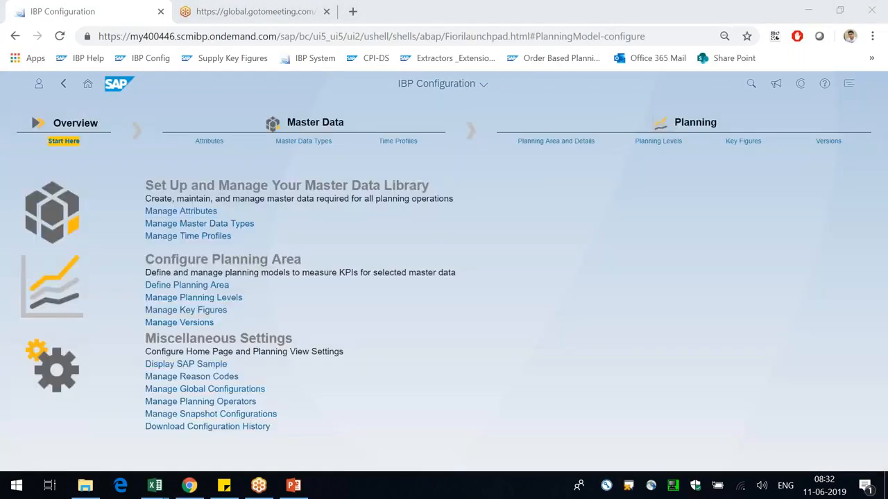
left_click(752, 142)
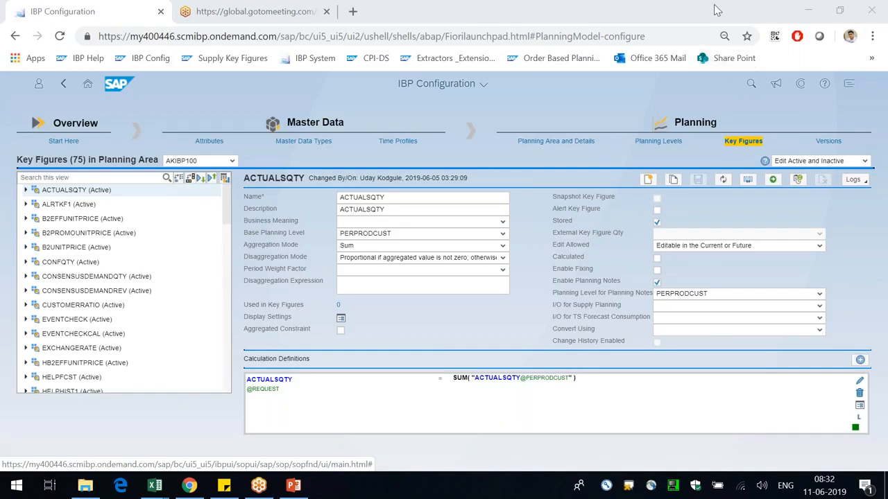
- Display the key figures of planning area TESTCONF2
left_click(136, 177)
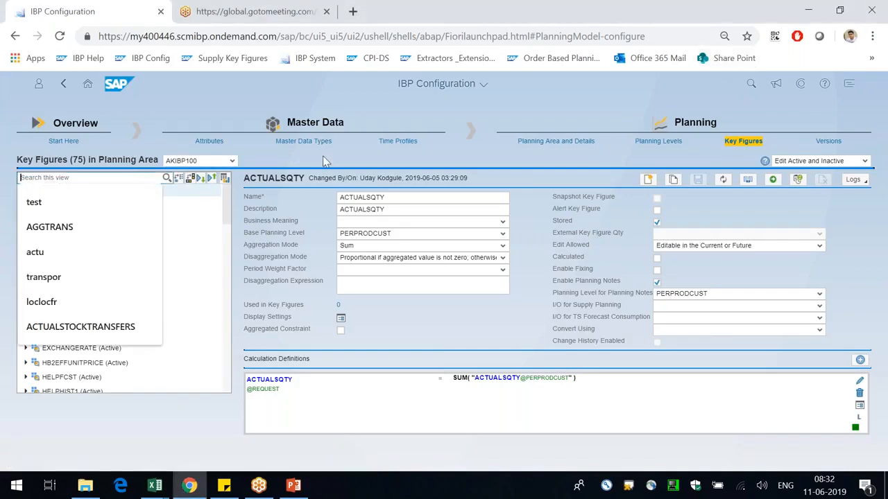
left_click(207, 160)
type("TESTCONF2")
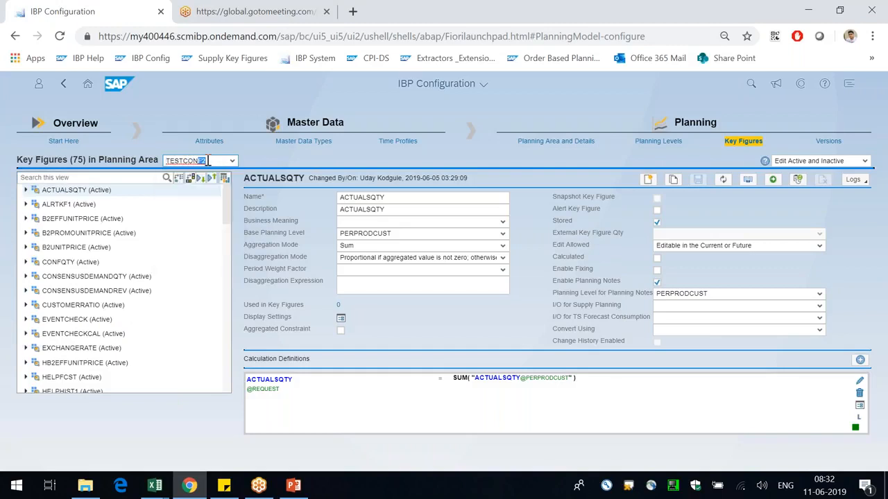
key("Return")
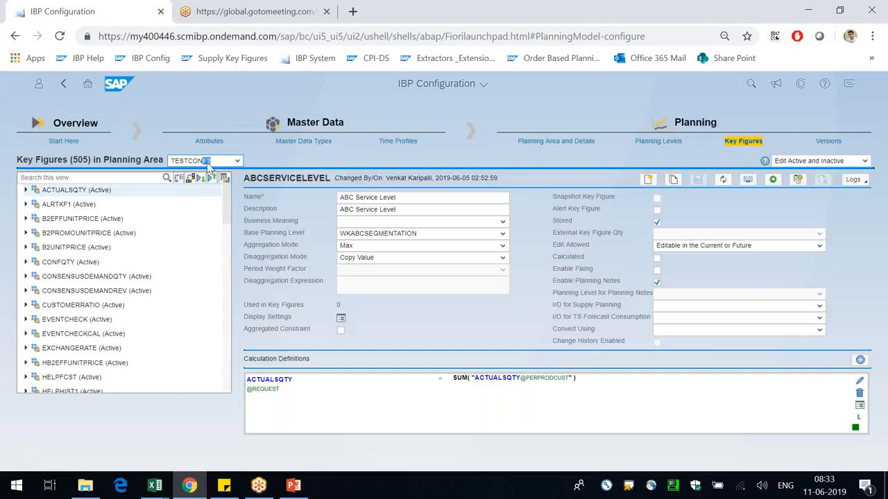
- Search the key figures for "mjob", open ZMJOBSTARTPERIOD and check its Enable Planning Notes setting
left_click(132, 177)
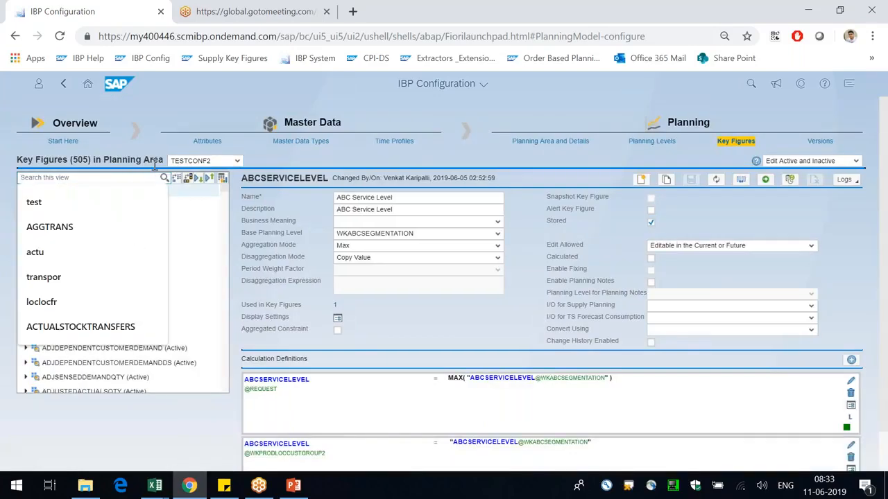
type("mjob")
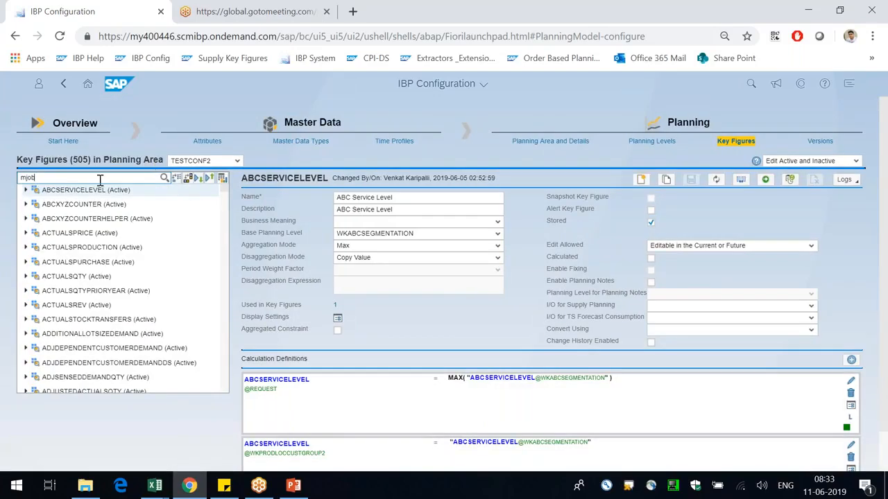
left_click(165, 178)
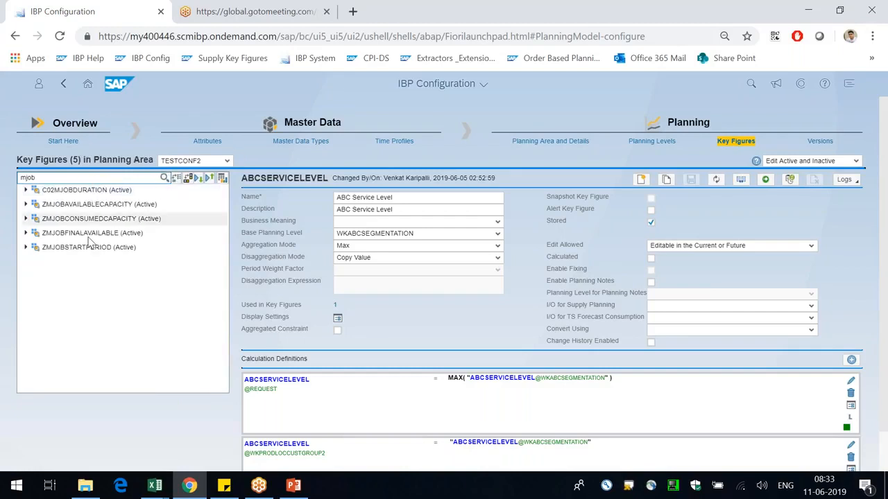
left_click(54, 252)
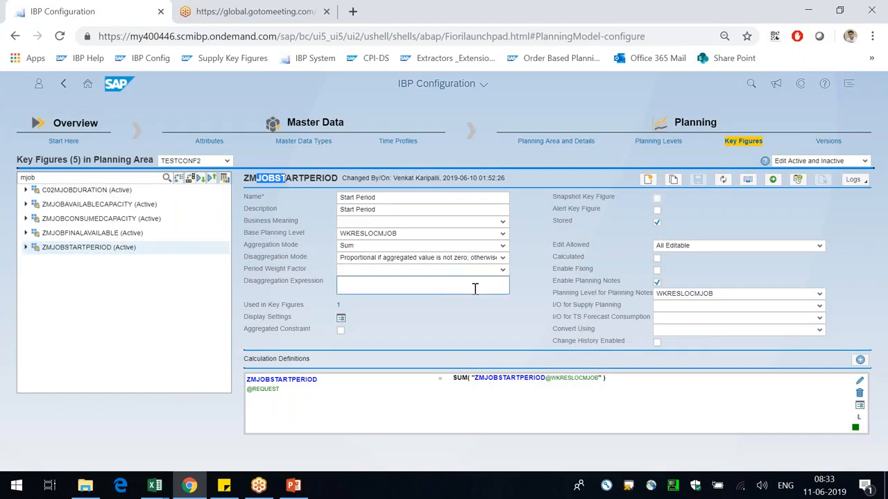
left_click_drag(560, 281, 610, 281)
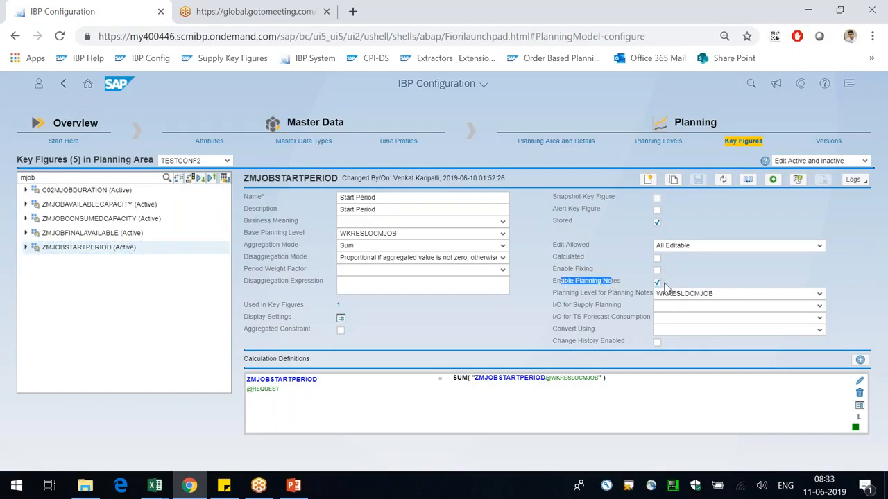
- Switch to the Demand Planning workbook in Excel and refresh the Maintenance Plan planning view, discarding the unsaved changes
key("alt+Tab")
key("alt+Tab")
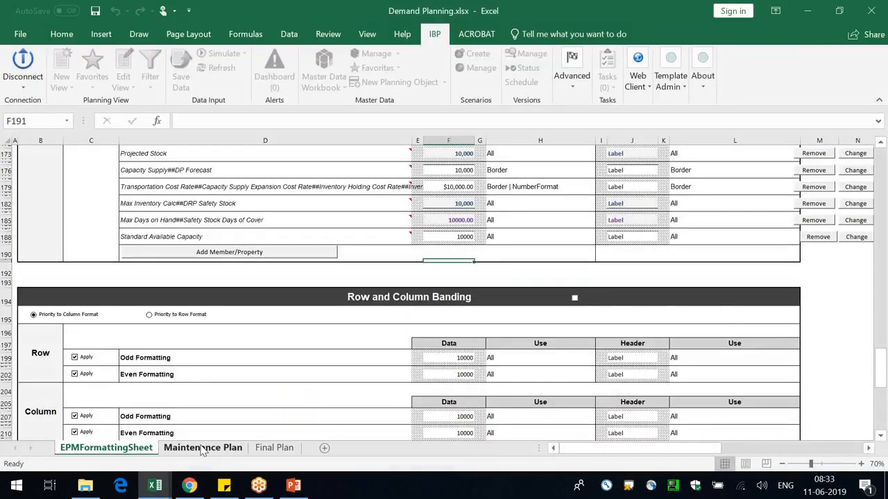
left_click(202, 449)
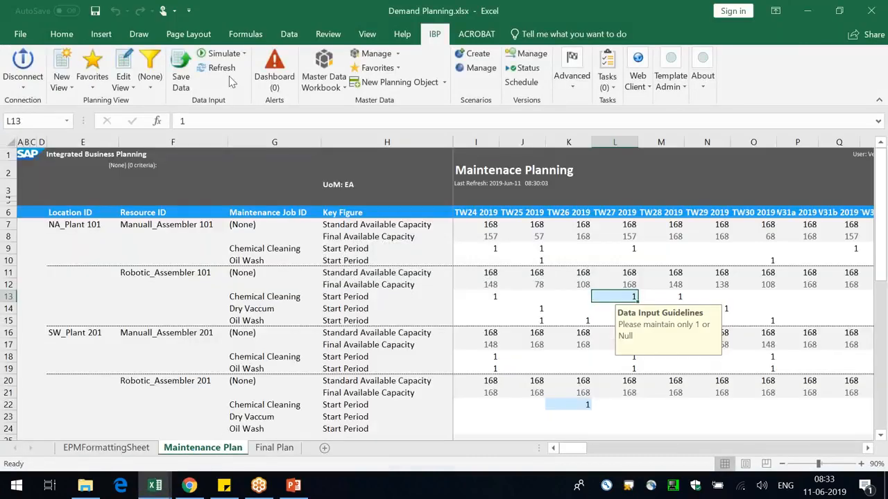
left_click(222, 67)
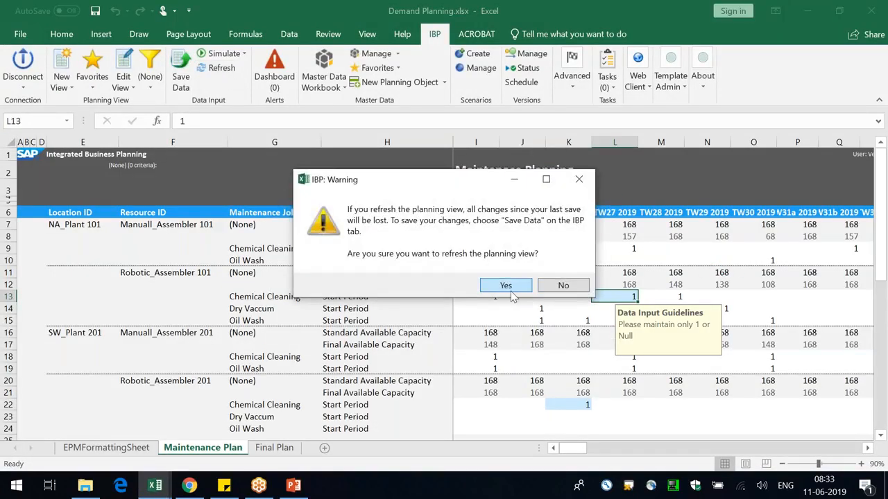
left_click(506, 285)
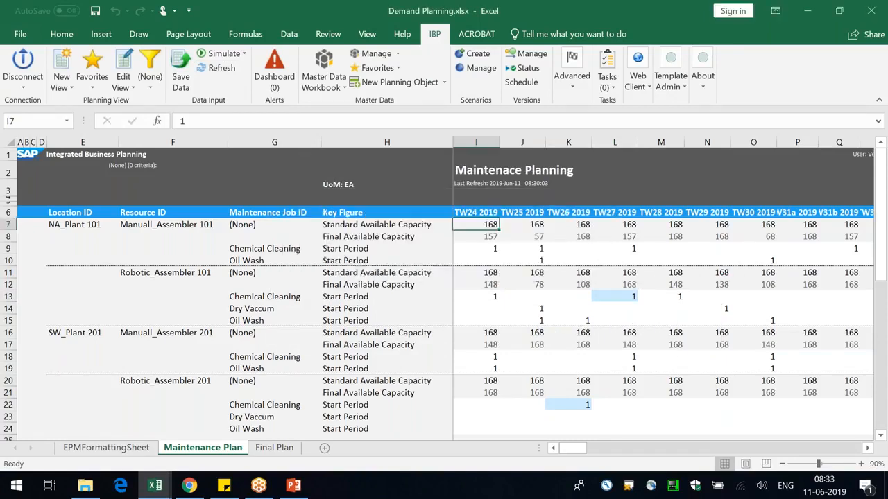
left_click(610, 261)
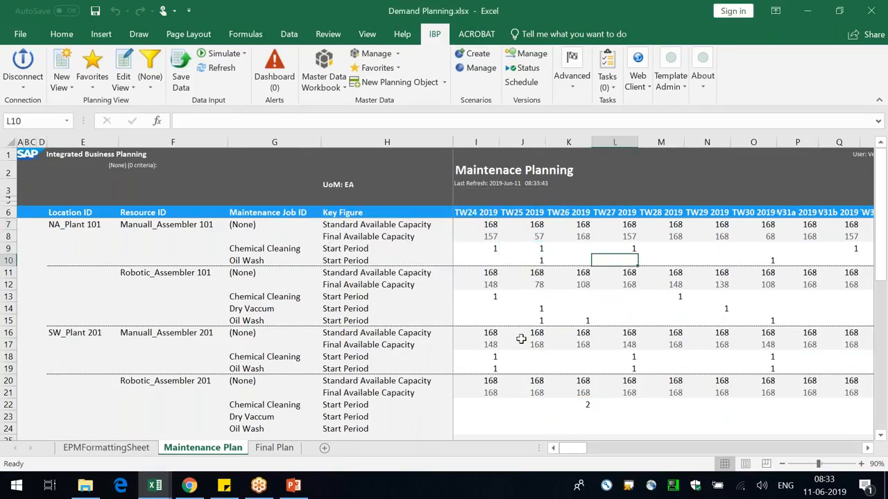
left_click(567, 250)
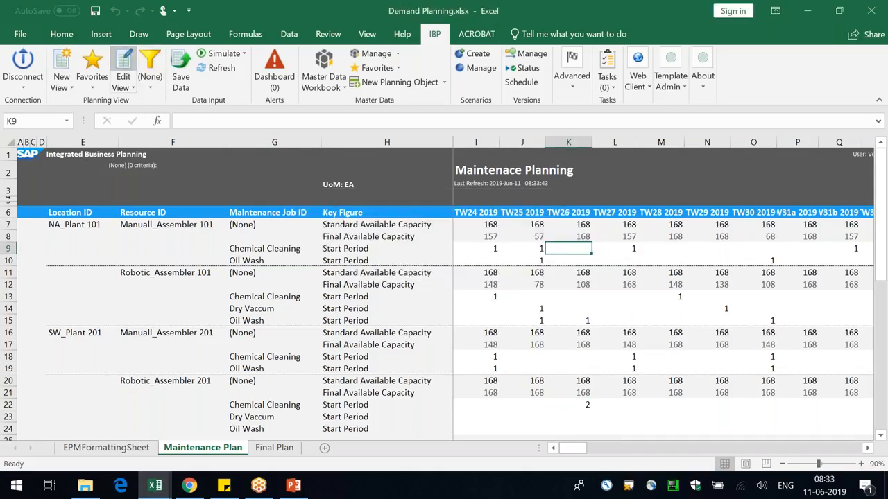
- Edit the planning view's key figure settings with Display Planning Notes set to "Show from This Planning Level Only", and apply it without a filter
left_click(123, 70)
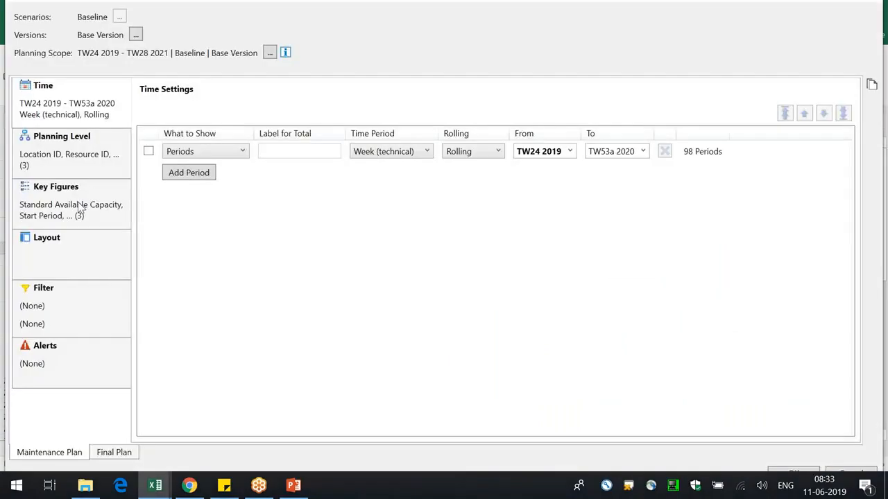
left_click(78, 207)
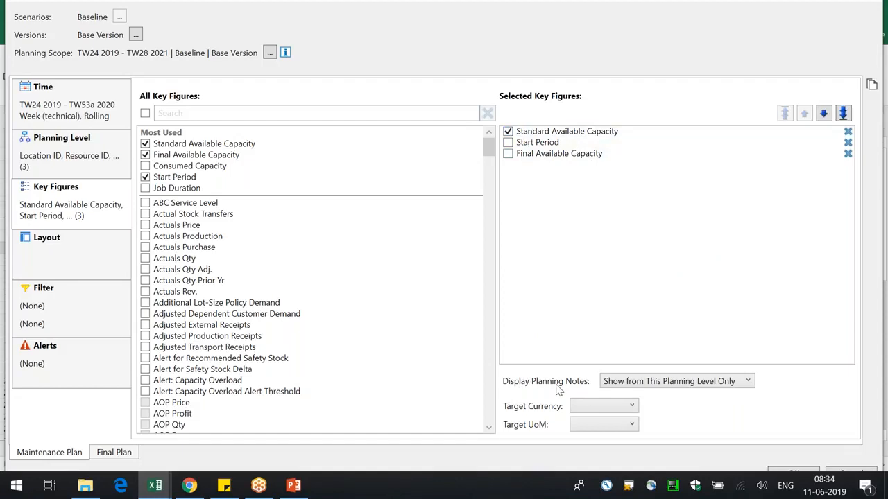
left_click(644, 386)
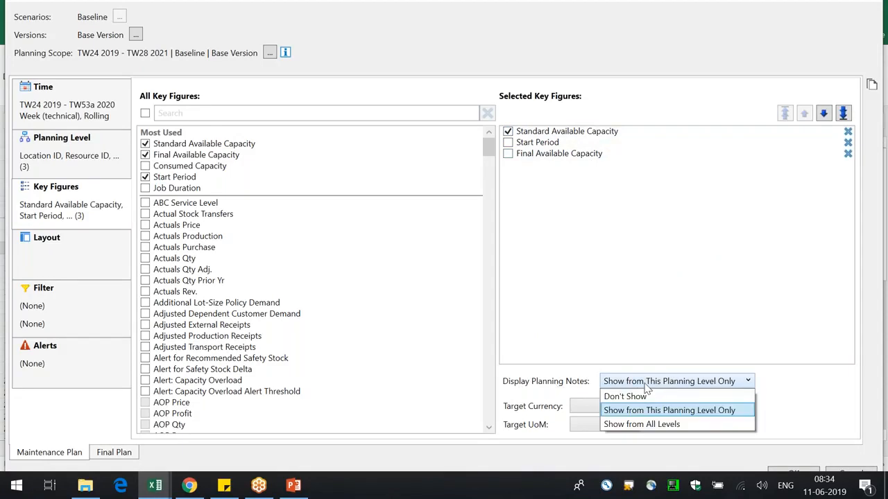
left_click(663, 410)
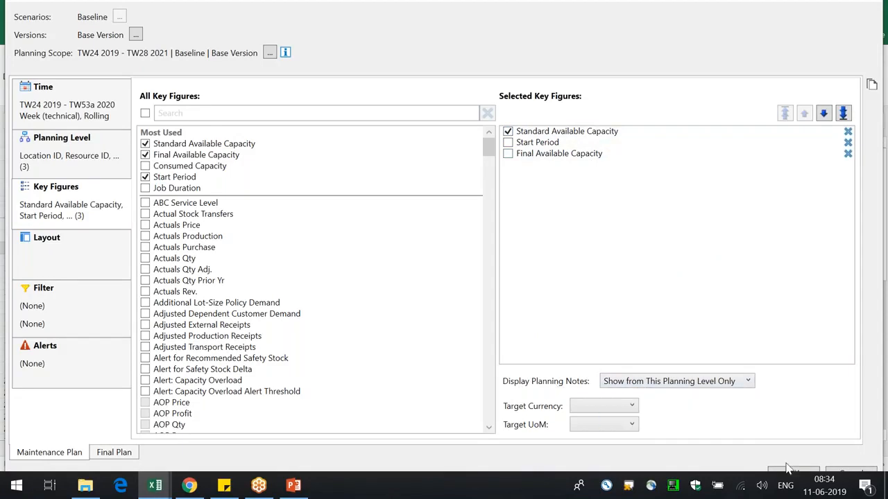
left_click(793, 476)
left_click(513, 275)
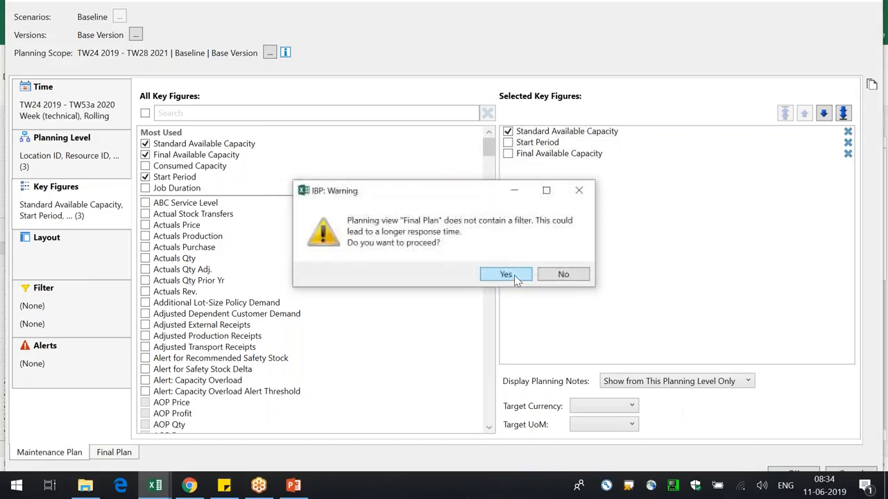
left_click(514, 276)
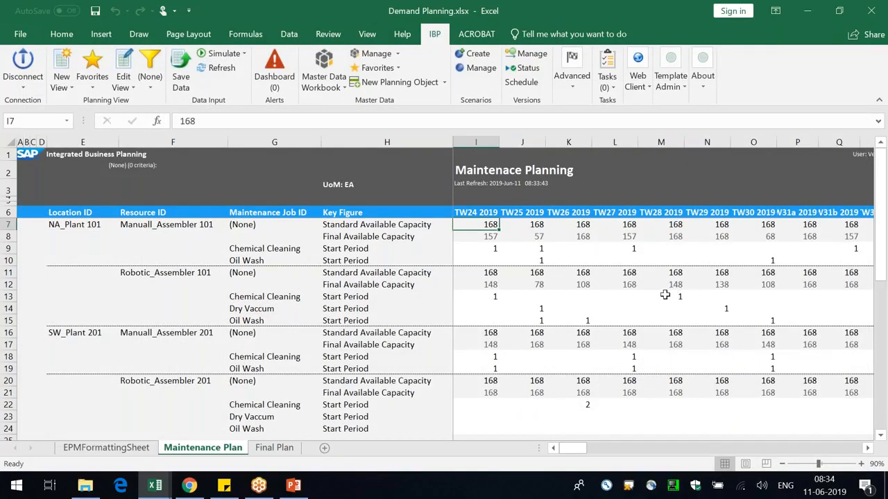
- Add the planning note "1. Scheduling Chemical Cleaning activity as per the Plant managers inputs" to Manuall_Assembler 101's TW25 2019 Chemical Cleaning Start Period
left_click(529, 246)
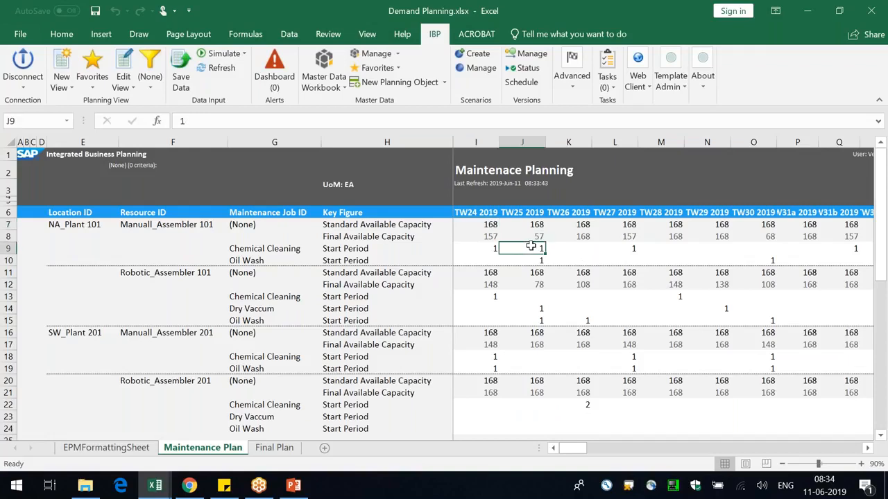
right_click(531, 246)
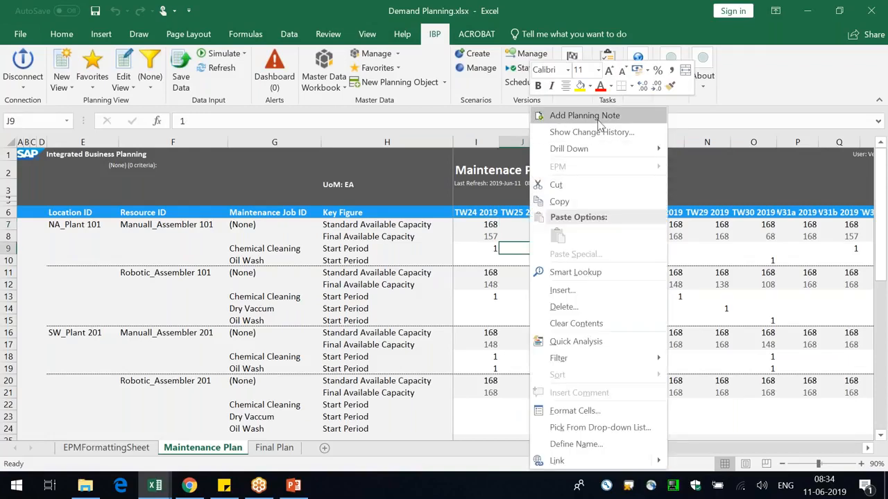
left_click(600, 125)
left_click_drag(406, 177, 414, 287)
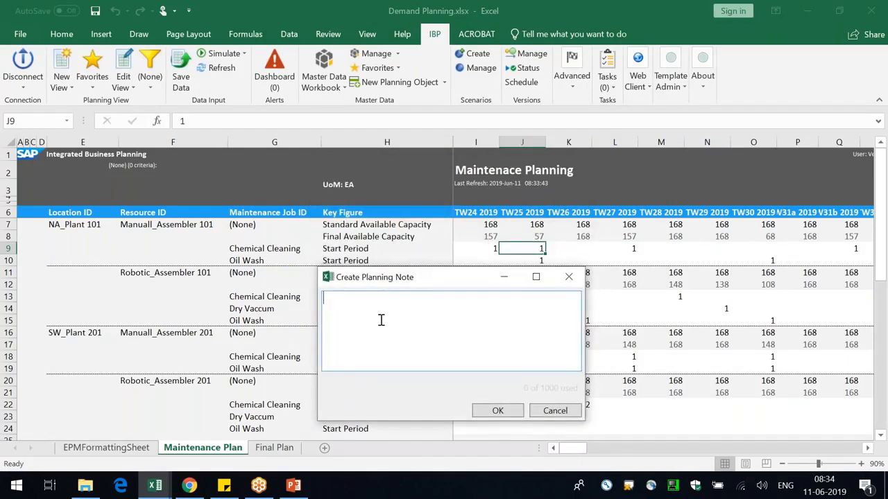
type("Scheduling")
key("Home")
type("1. Scheduling Chemica")
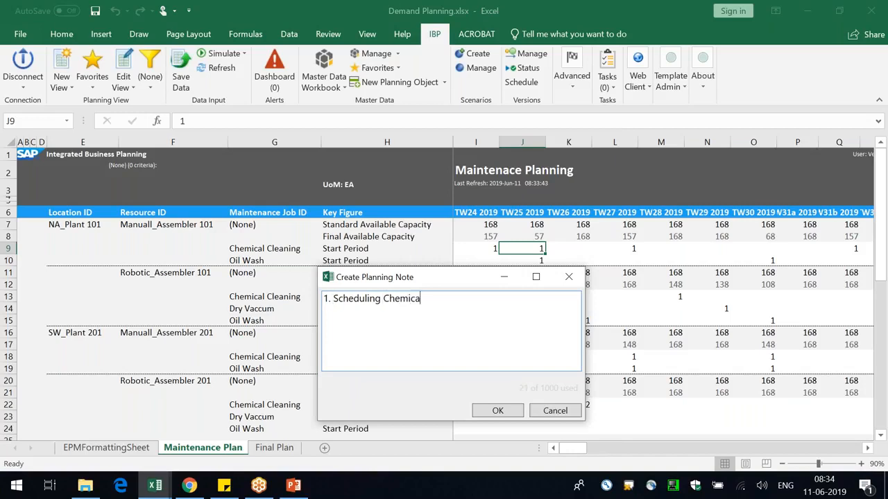
type("l Cleaning activity as per the Plant man")
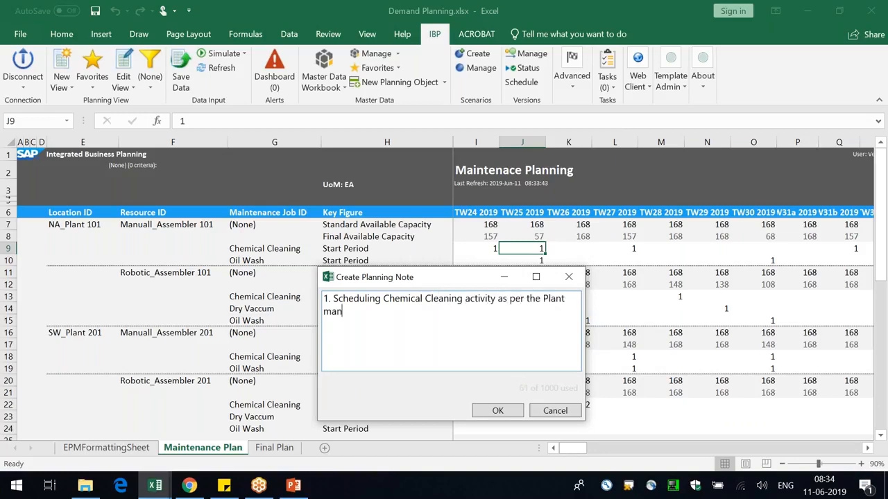
type("agers inputs")
left_click(490, 412)
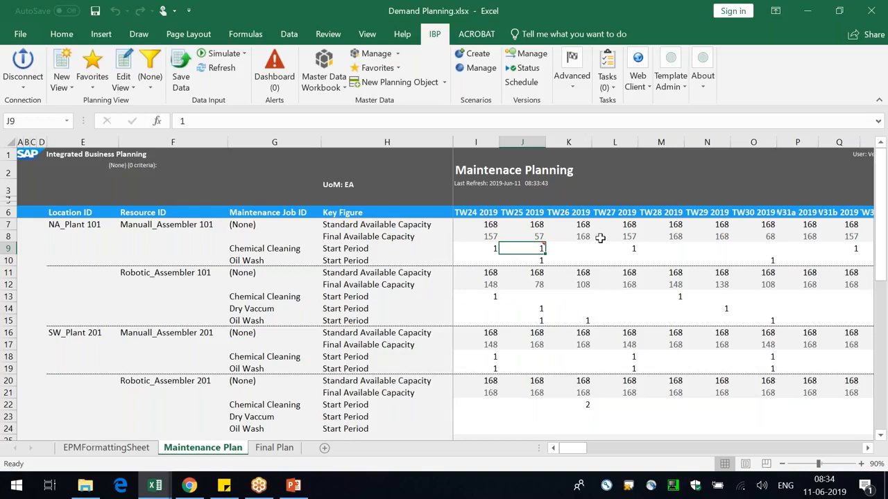
- Review the draft planning note on the TW25 2019 Start Period cell and its details list
mouse_move(542, 249)
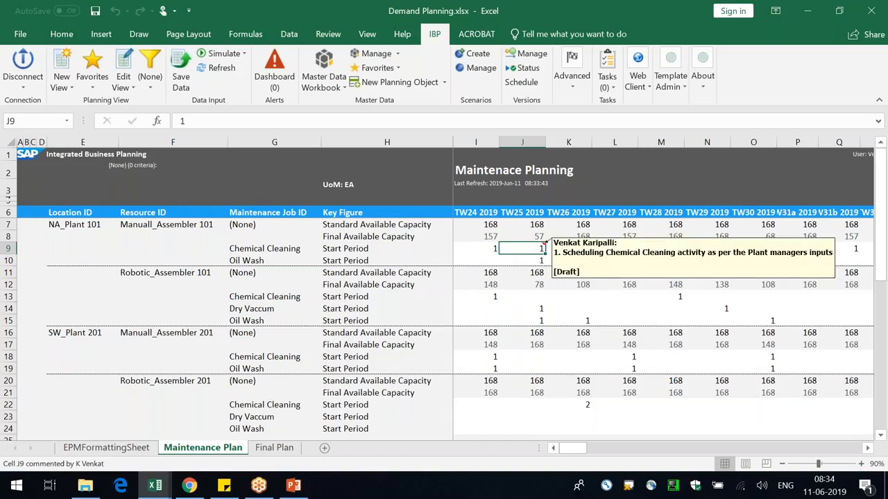
right_click(532, 249)
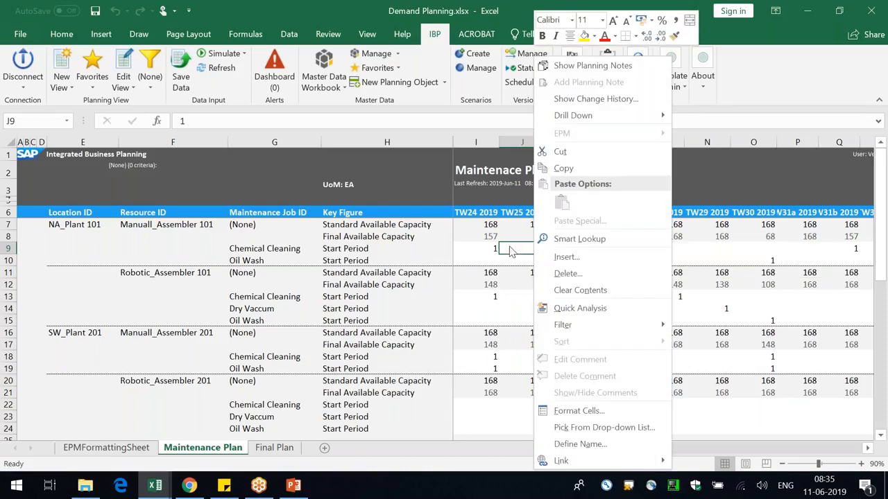
left_click(594, 67)
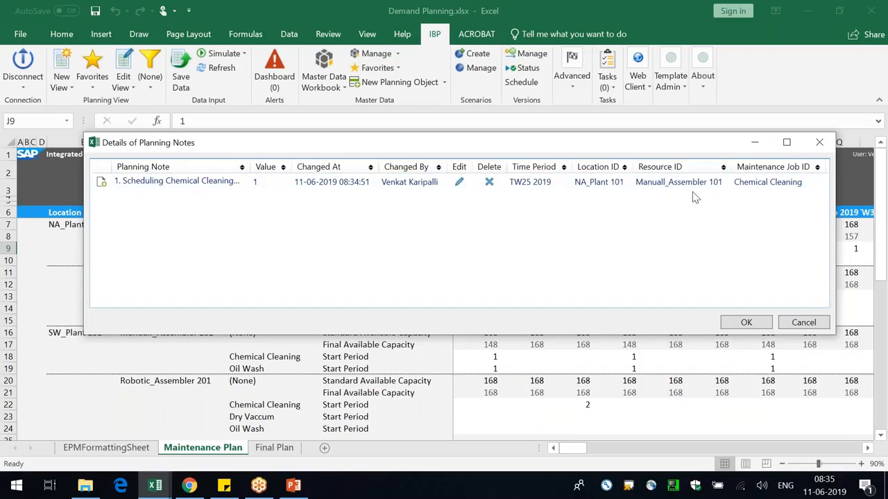
left_click(745, 323)
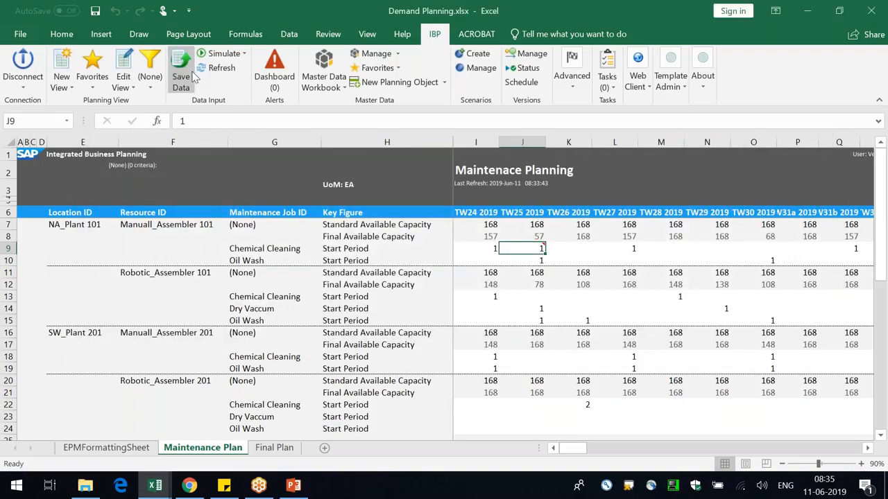
- Save the planning note without a reason code or comment, and check the saved note's details
left_click(193, 78)
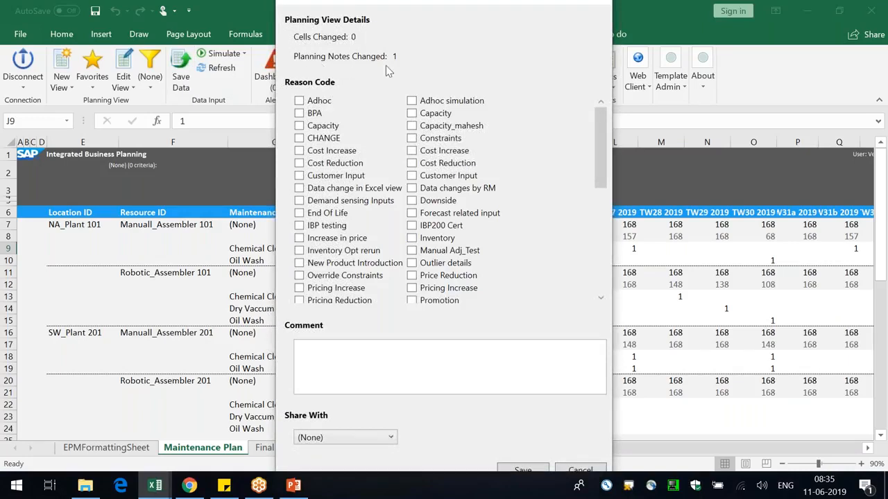
left_click(520, 470)
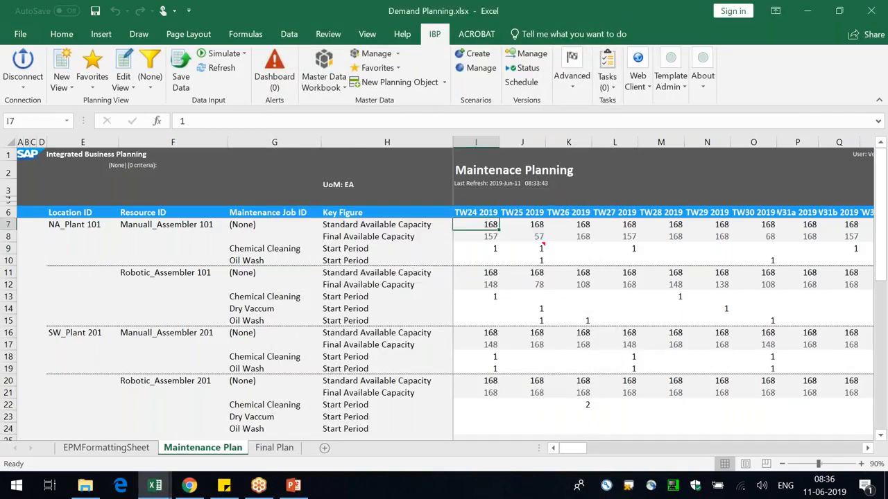
left_click(538, 248)
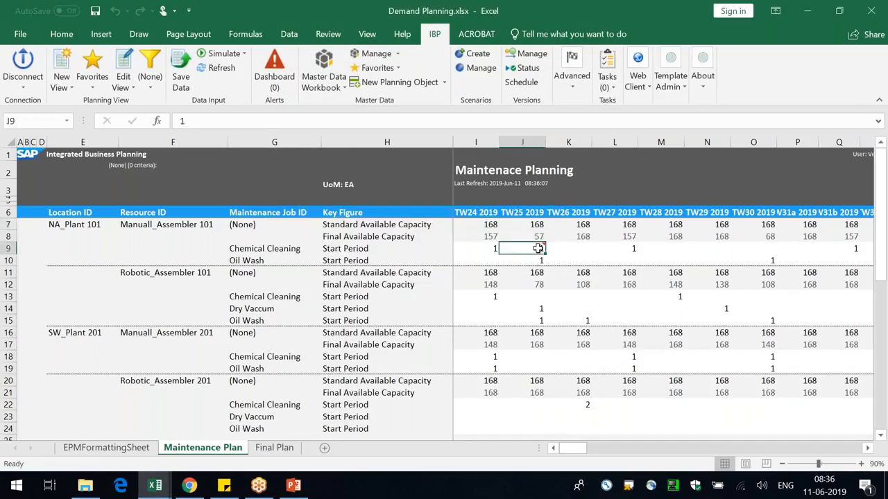
right_click(538, 249)
left_click(607, 66)
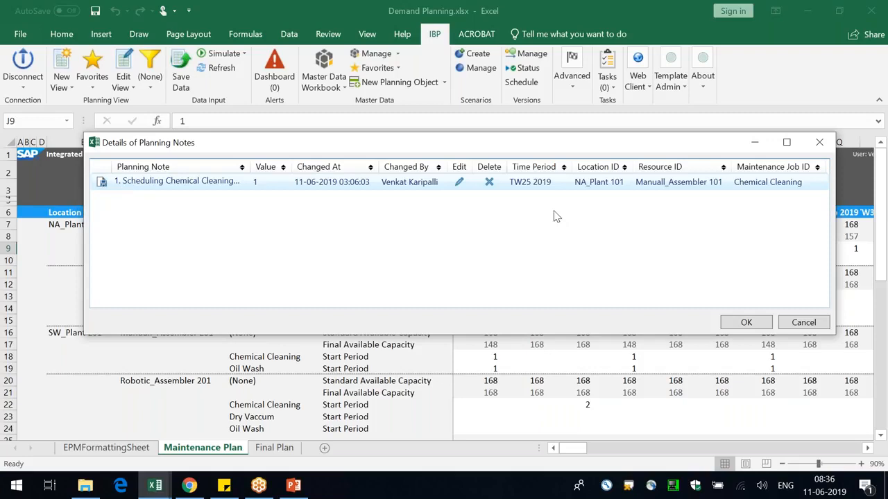
left_click(819, 142)
- Set Manuall_Assembler 101's Chemical Cleaning Start Period for TW25 2019 to 0
type("0")
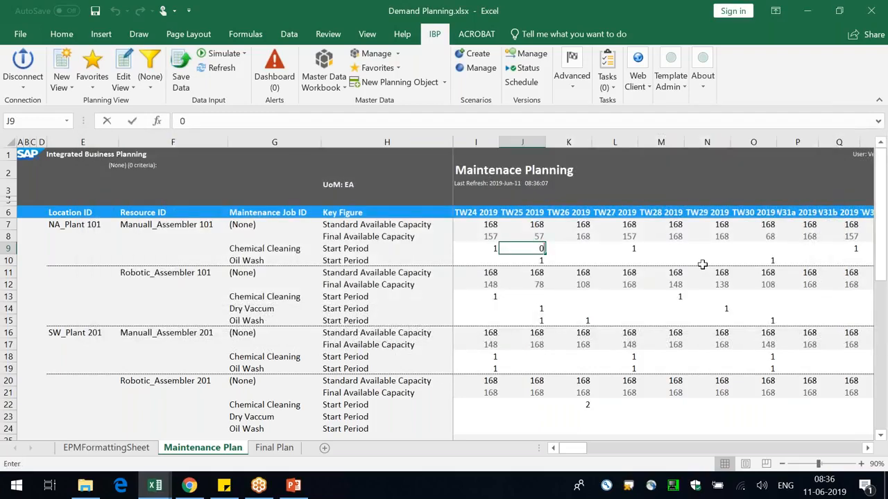
key("Return")
- Add a planning note to that cell: "2. Changed in Plan: Postponing Chemical Cleaning Activity to next month in order to meet the Production Targets"
left_click(538, 247)
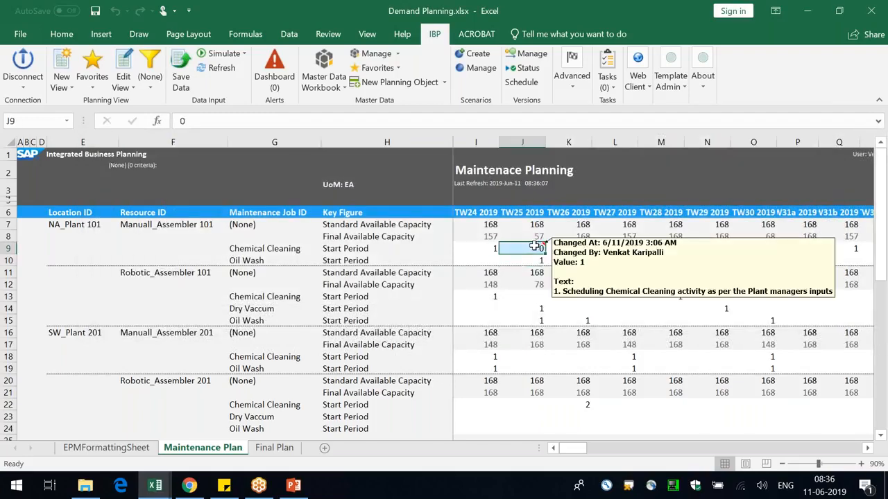
right_click(536, 246)
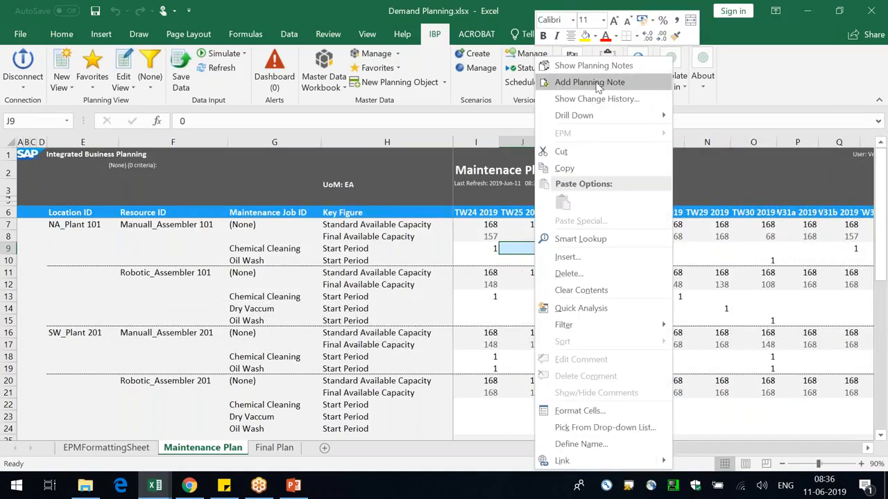
left_click(599, 77)
type("2.")
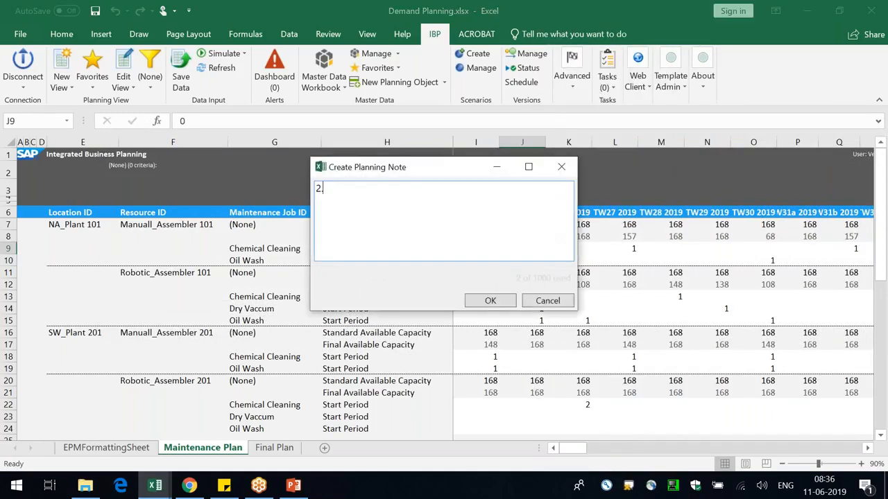
type(" Changed the plant.")
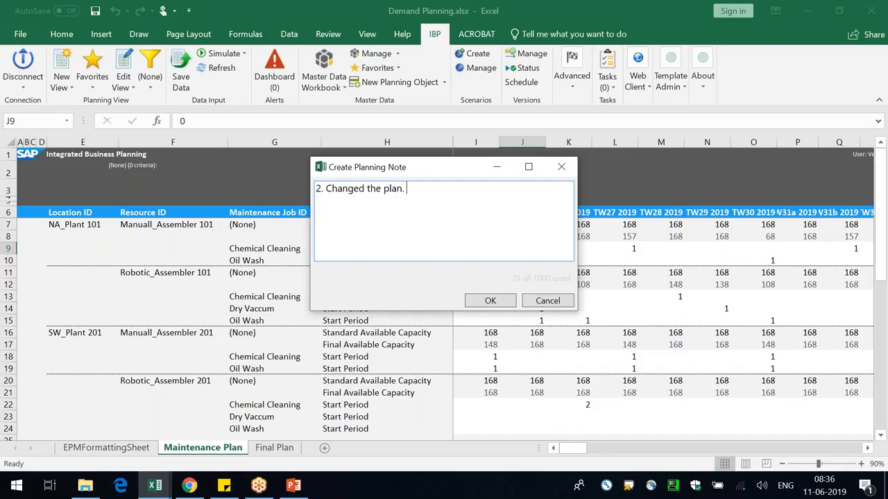
key("BackSpace")
key("BackSpace")
key("BackSpace")
key("BackSpace")
key("BackSpace")
key("BackSpace")
key("BackSpace")
type("in Plan: Postponing M")
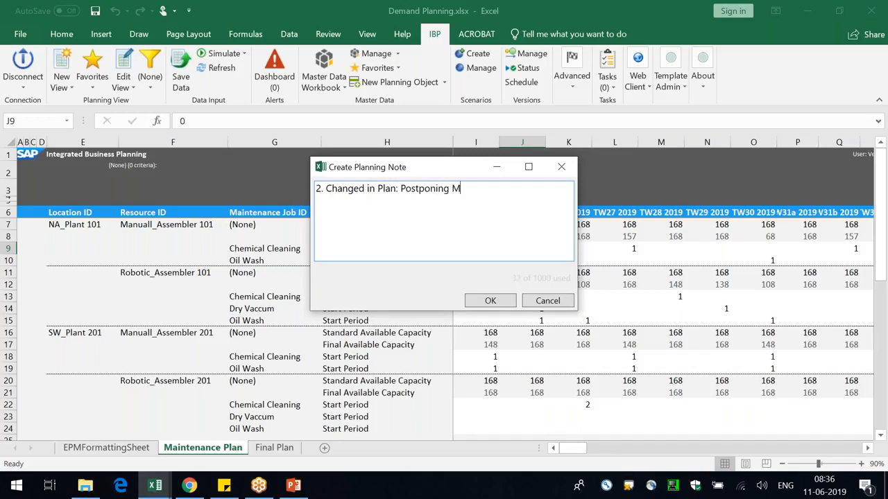
key("BackSpace")
type("Chemical Cleaning Activity to nex")
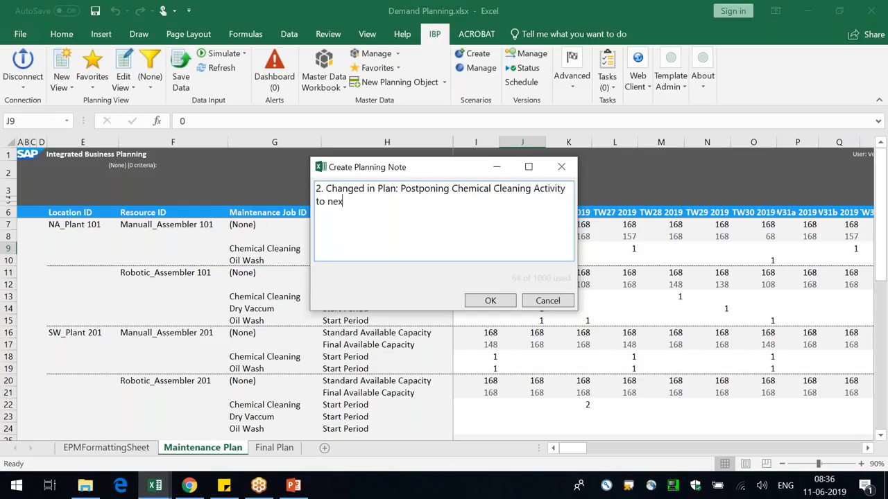
type("t month in order to meet the Production Targets")
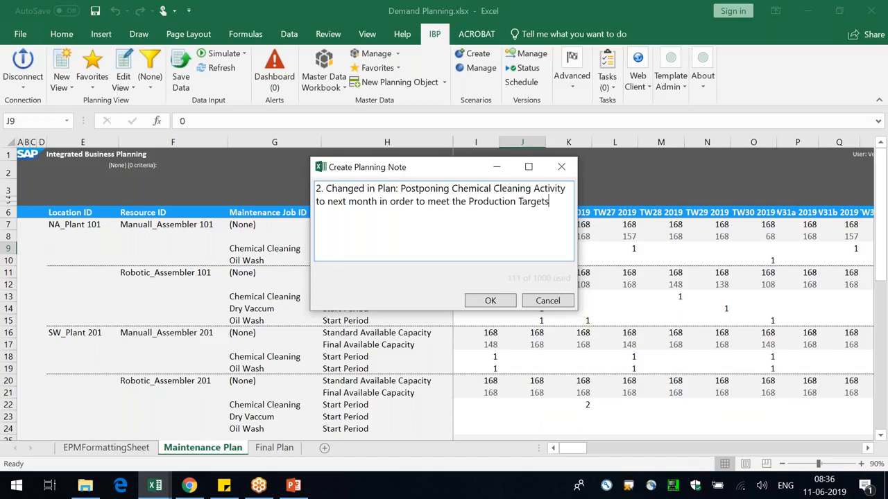
left_click(489, 300)
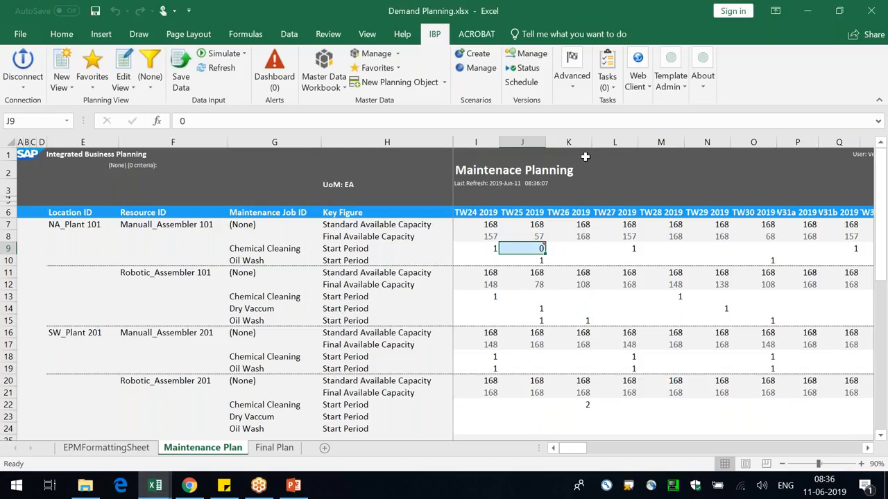
- Save the changed Start Period with its second planning note, and open the cell's planning note details
left_click(181, 73)
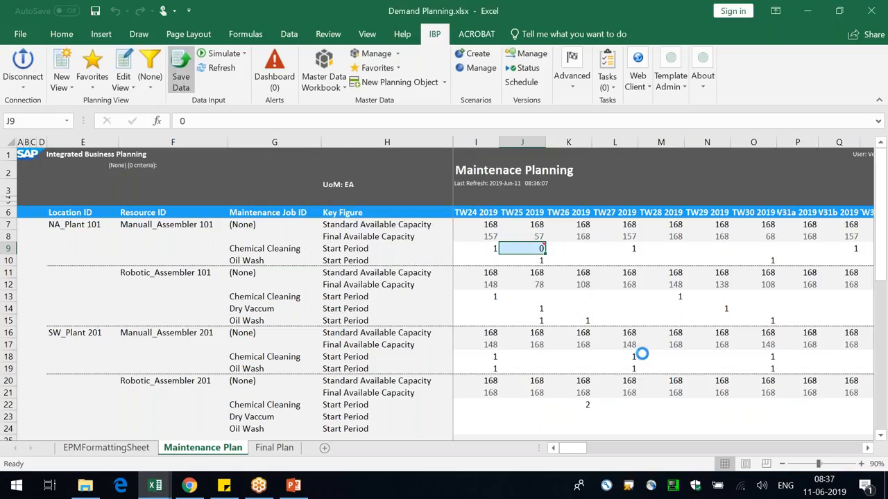
left_click(529, 470)
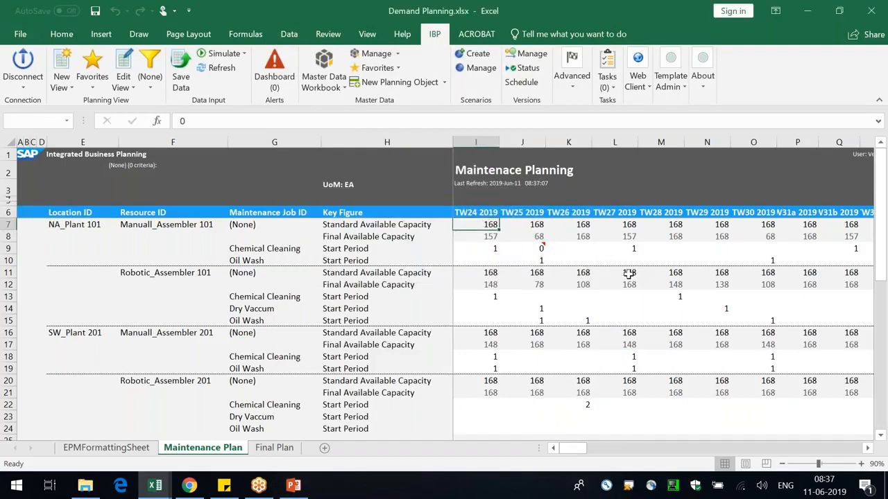
left_click(530, 245)
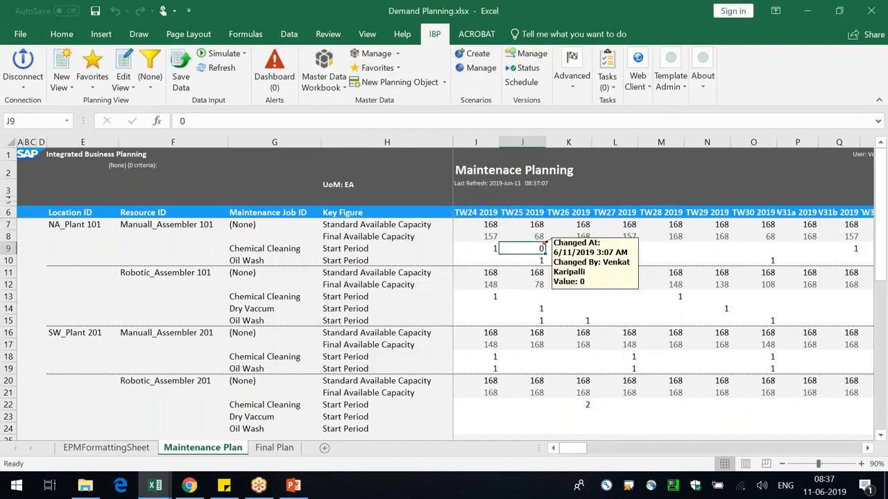
right_click(530, 247)
left_click(571, 75)
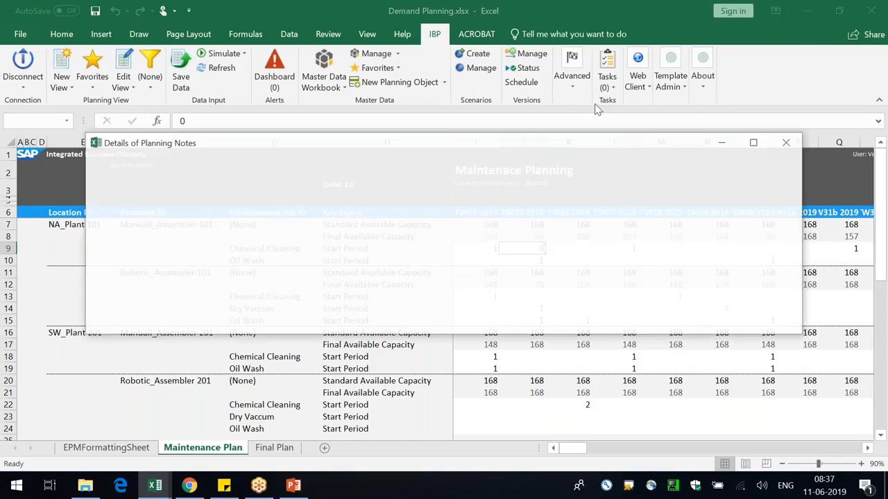
- Examine both saved planning notes with their values and change times, and close the details
left_click(787, 142)
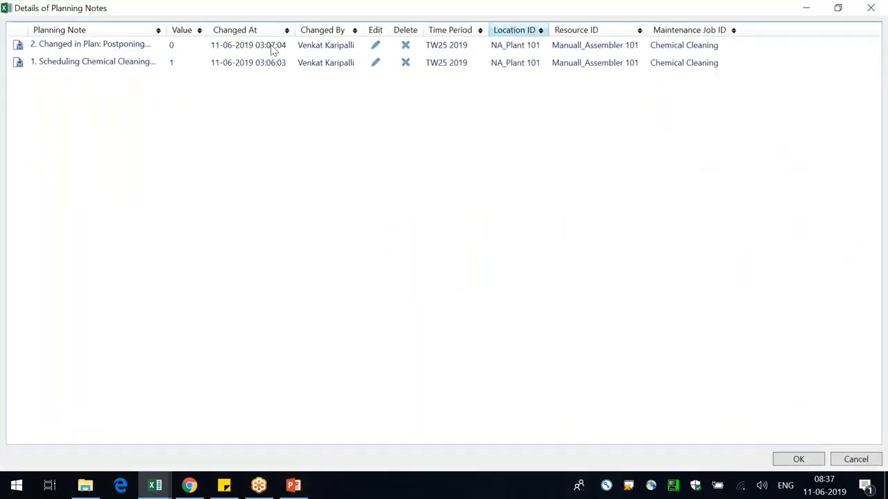
double_click(226, 16)
left_click(136, 200)
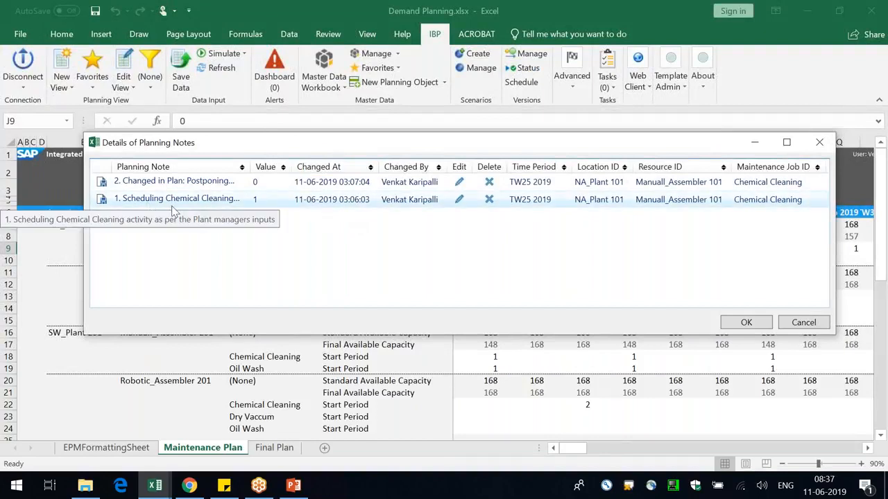
left_click(160, 184)
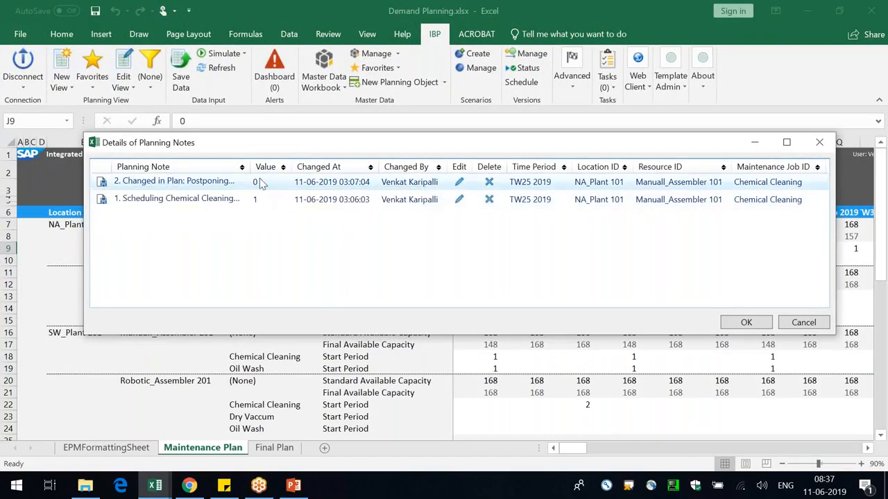
left_click(263, 204)
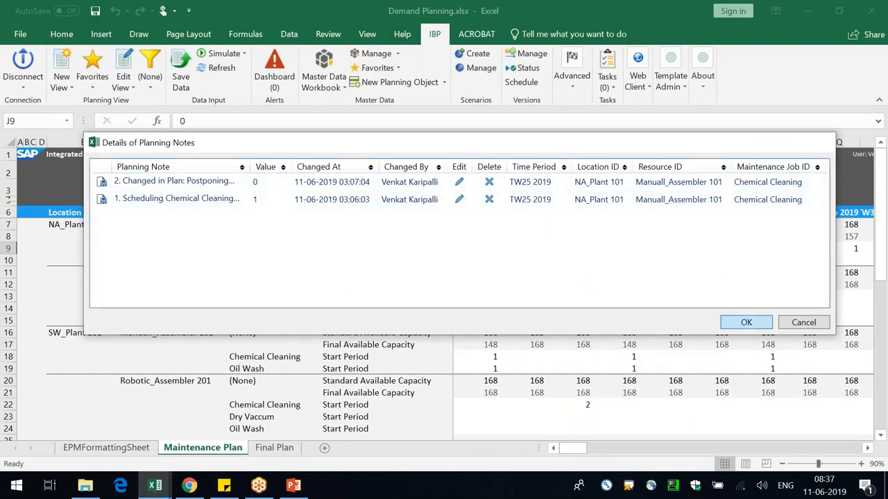
left_click(758, 326)
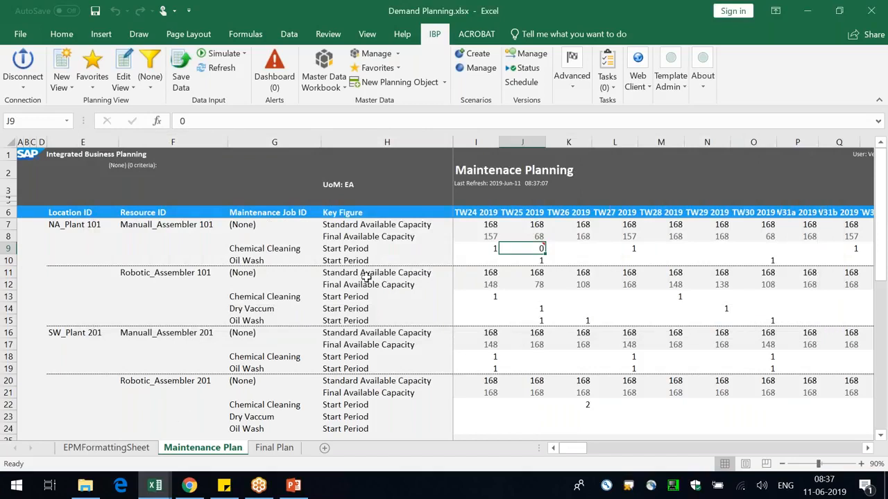
- Set Display Planning Notes to Don't Show in the Maintenance Plan view's key figure settings and apply the change
left_click(360, 249)
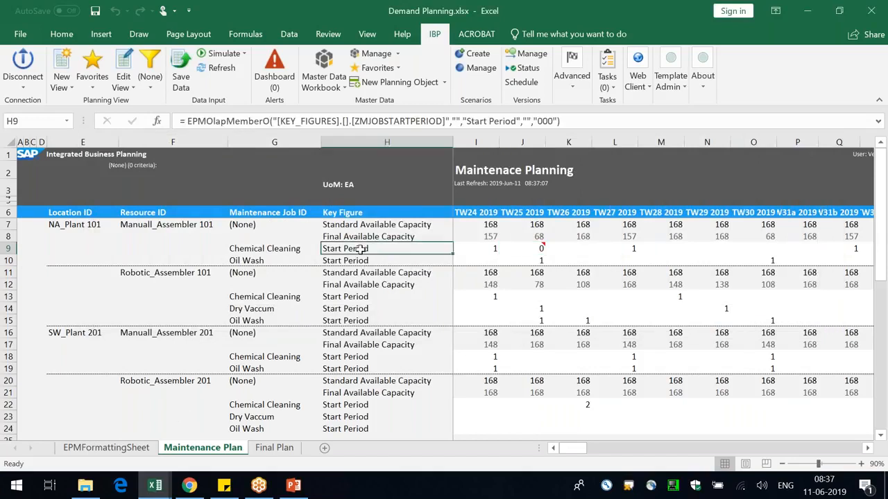
left_click(127, 63)
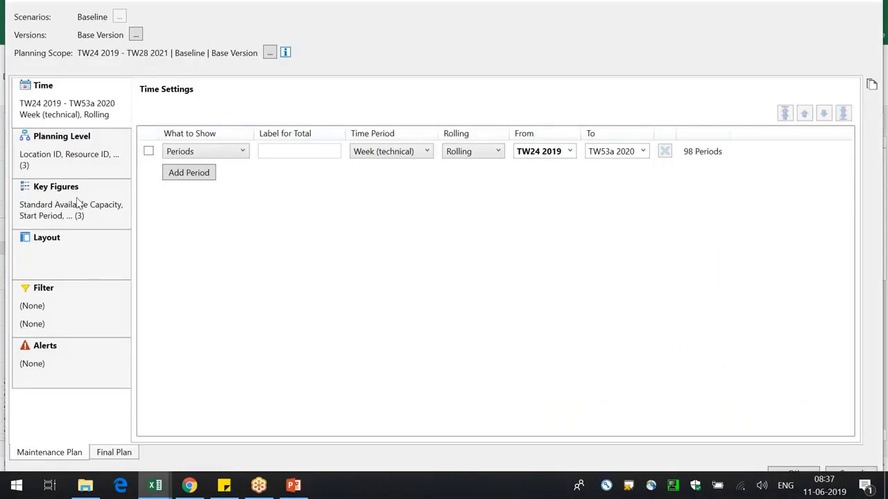
left_click(79, 202)
left_click(645, 383)
left_click(635, 395)
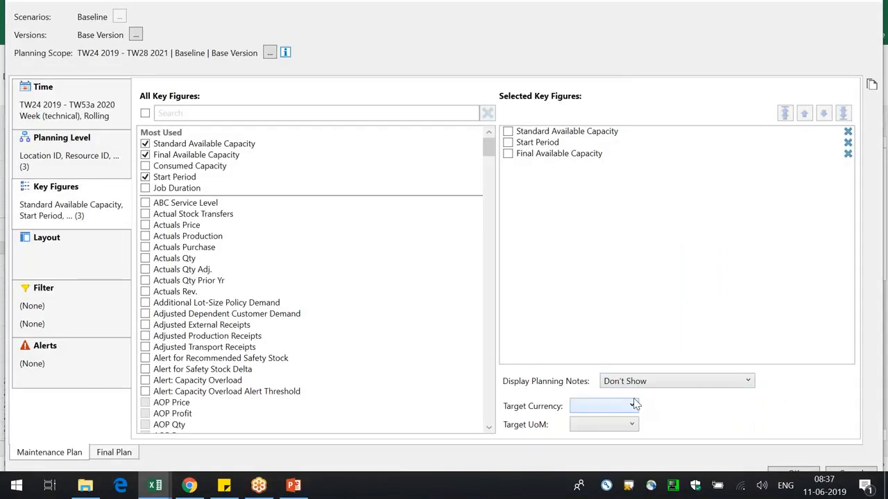
left_click(802, 475)
left_click(505, 279)
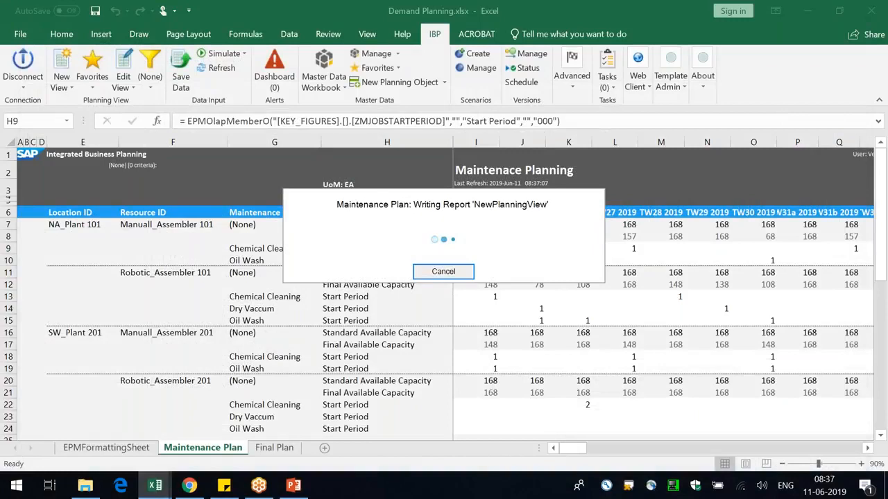
- Check which commands are offered for Manuall_Assembler 101's Chemical Cleaning Start Period cell in TW25 2019
left_click(535, 249)
right_click(535, 248)
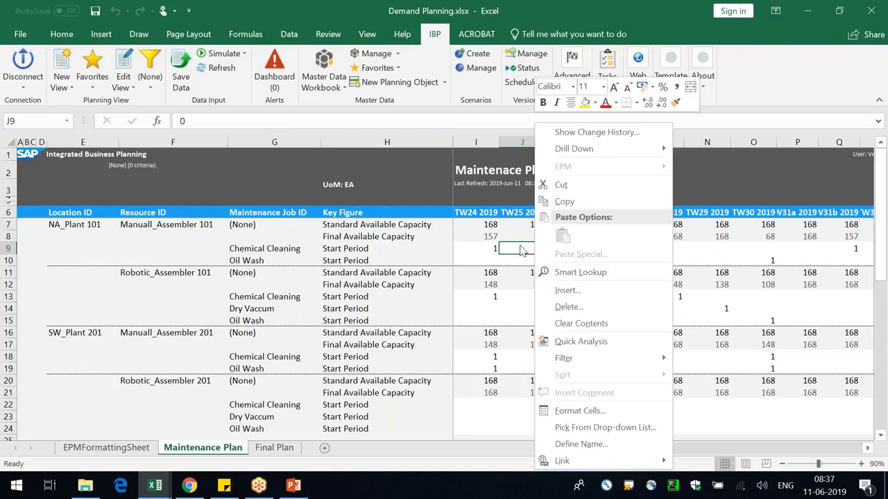
key("Escape")
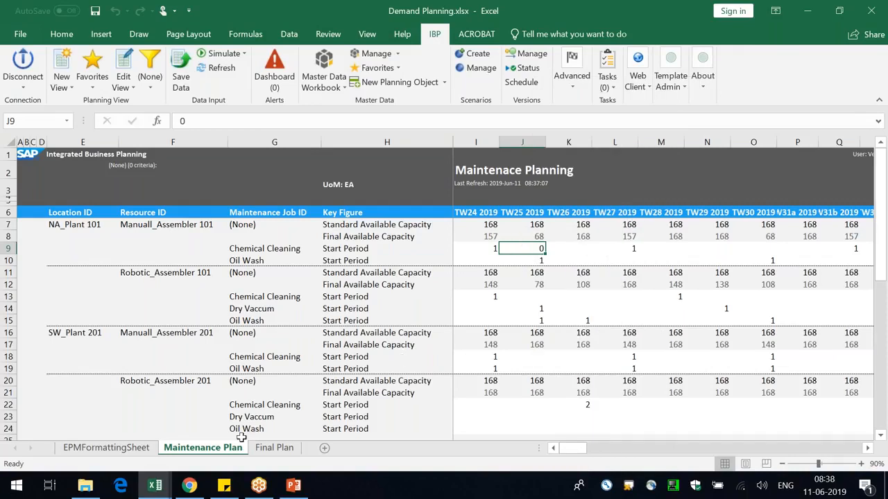
- Switch to IBP Configuration in Chrome and examine the planning notes settings of the ZMJOBSTARTPERIOD key figure
left_click(189, 485)
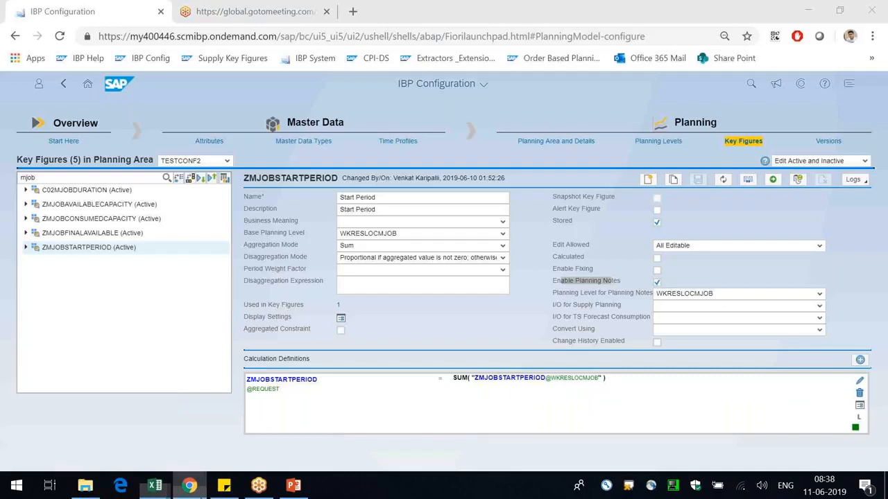
double_click(280, 179)
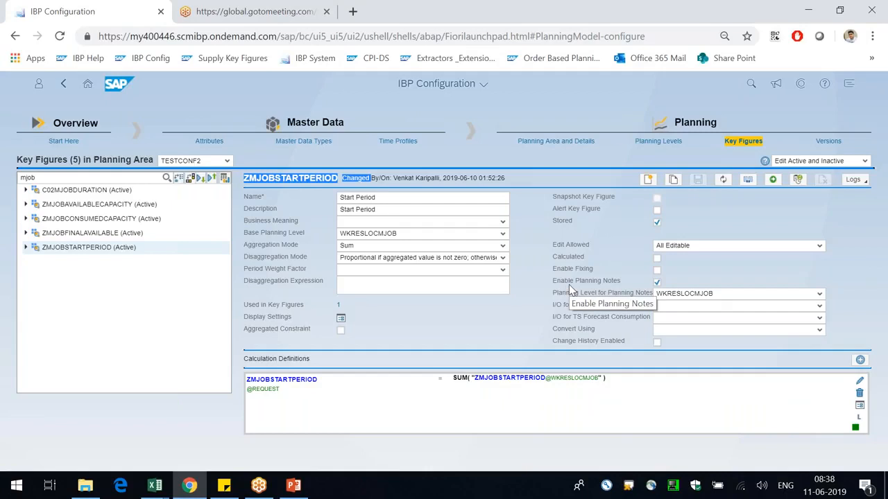
left_click(301, 178)
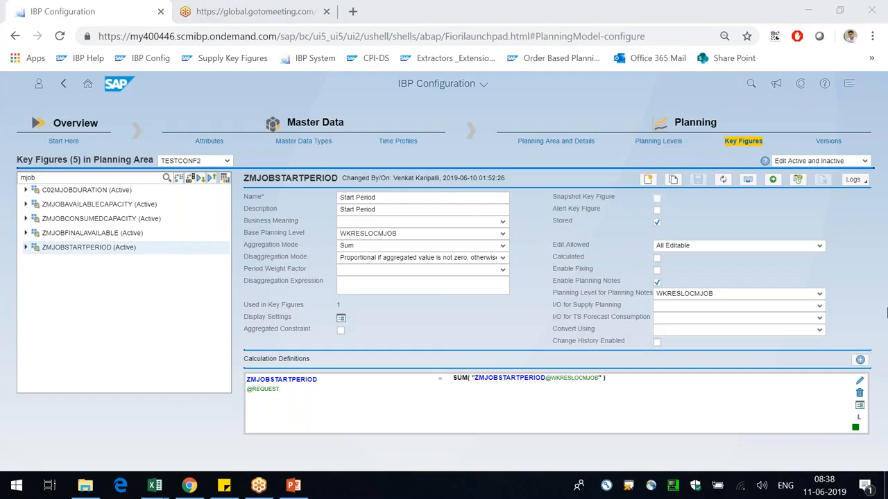
left_click(878, 298)
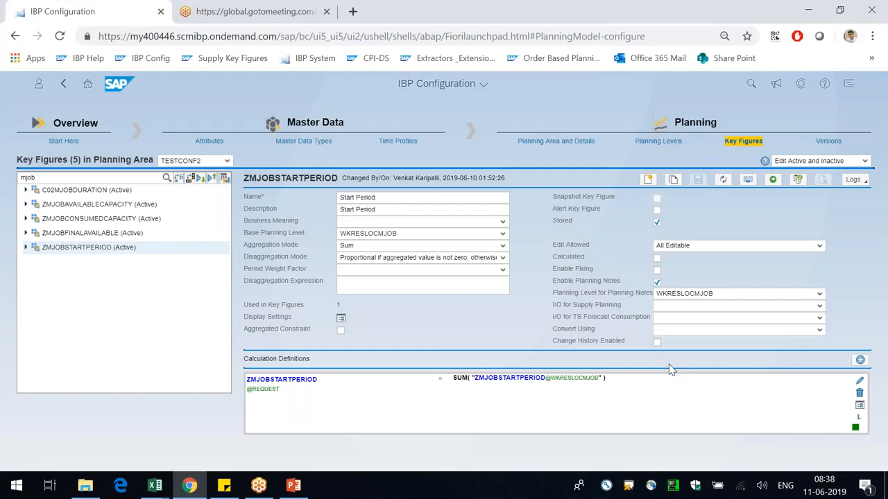
- Return to the Demand Planning workbook in Excel and review the Maintenance Plan view's planning note display options and planning level attributes
key("alt+Tab")
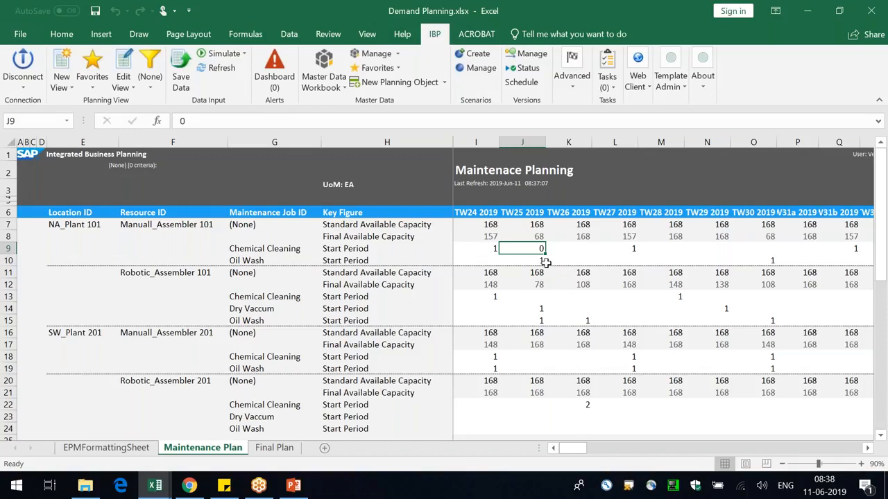
left_click(134, 59)
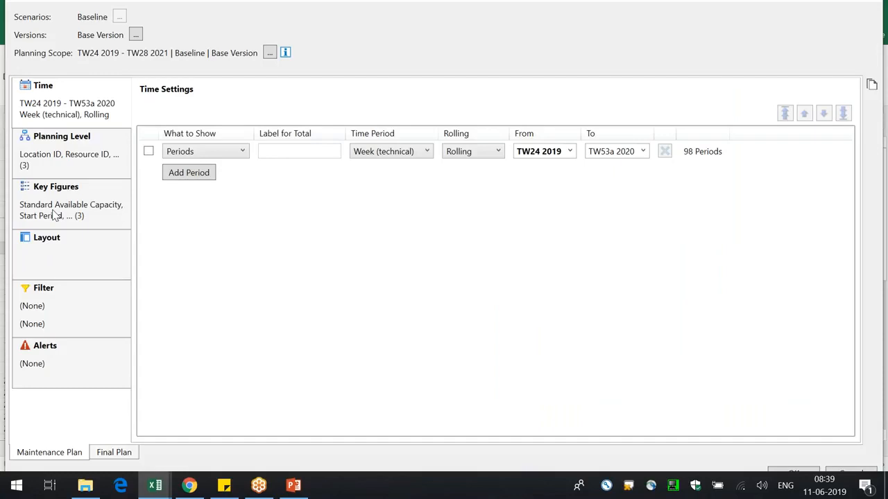
left_click(54, 216)
left_click(684, 381)
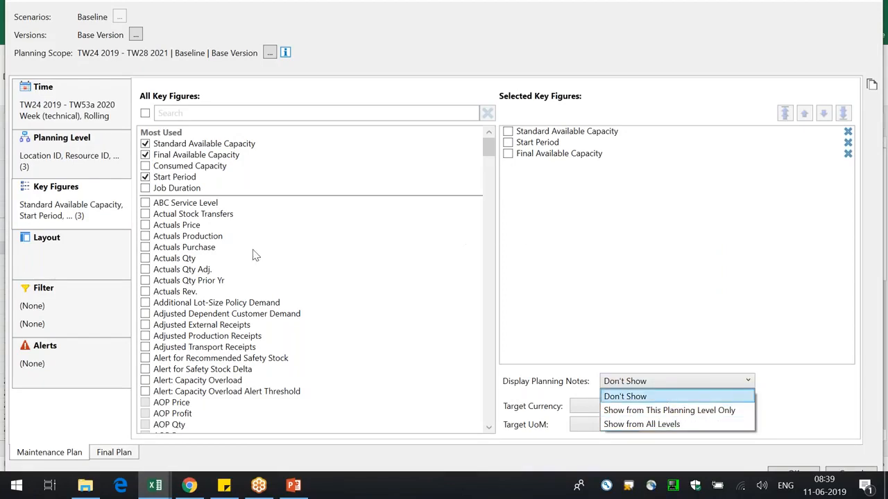
left_click(61, 154)
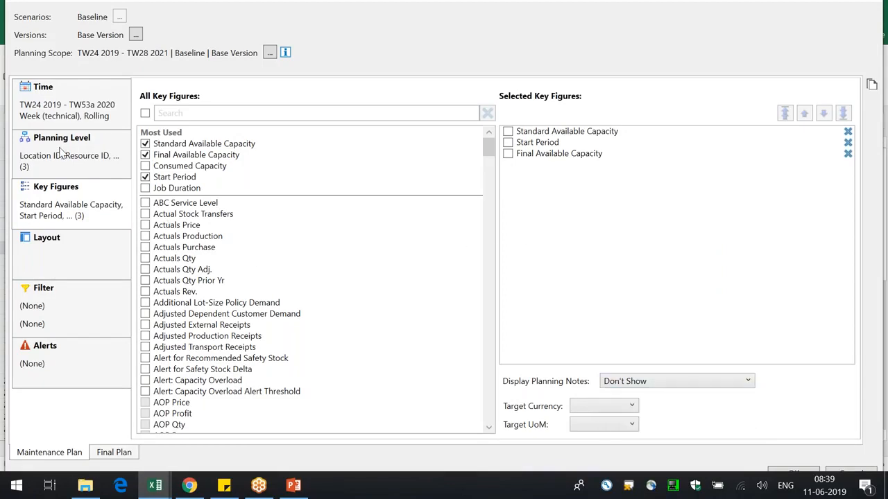
left_click(61, 153)
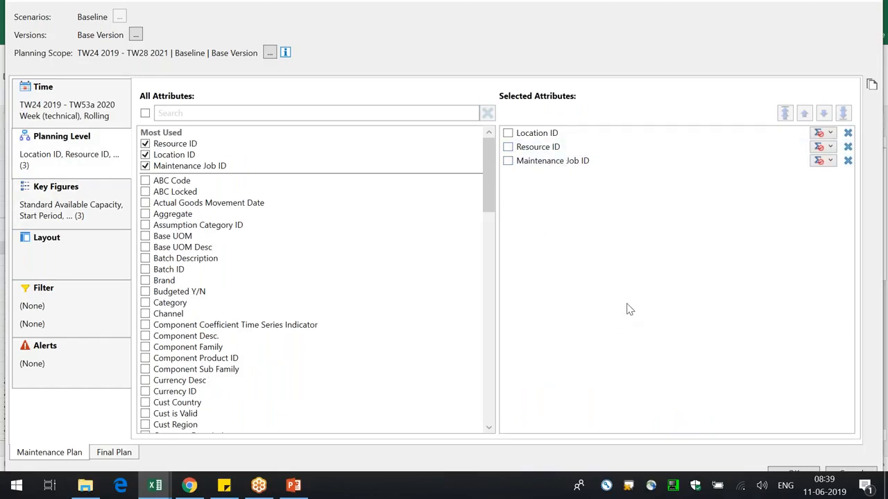
- Find the Adjusted Production Receipts key figure with the search text "adjusted prod" and add it to the Maintenance Plan's selected key figures
left_click(75, 215)
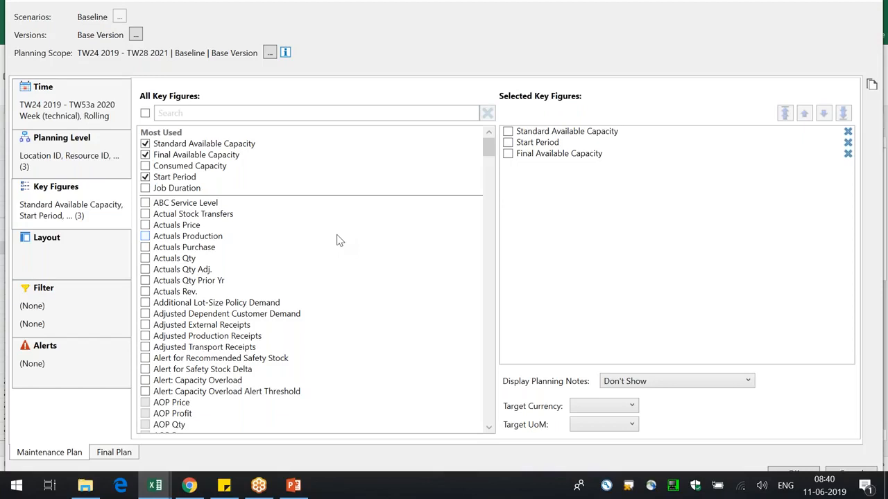
left_click(294, 116)
type("adjusted prod")
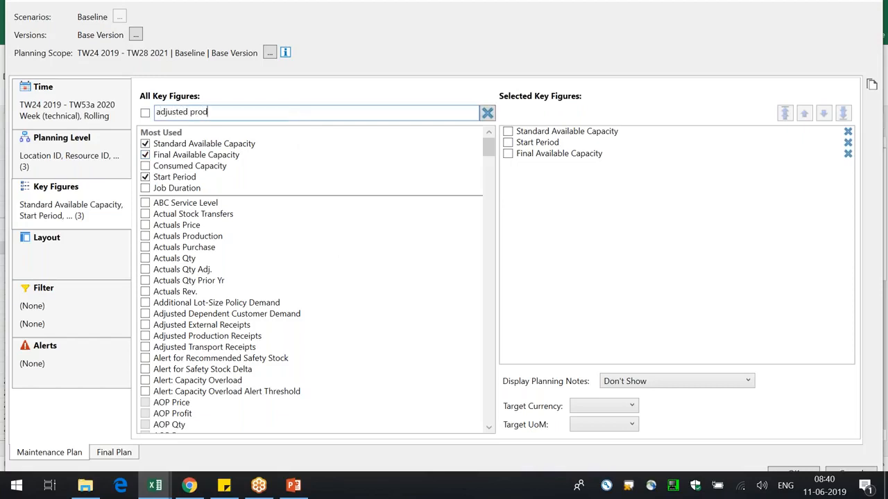
left_click(236, 131)
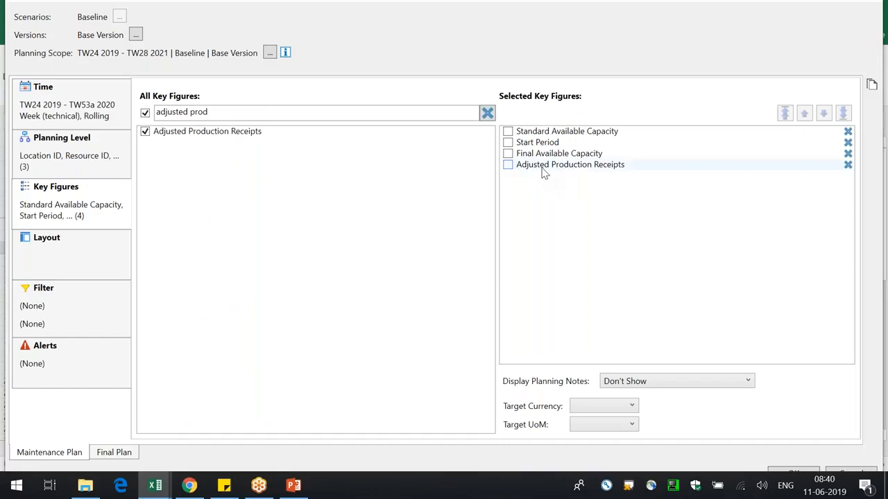
- Try Show from This Planning Level Only for Display Planning Notes, and change the option to Show from All Levels
left_click(671, 383)
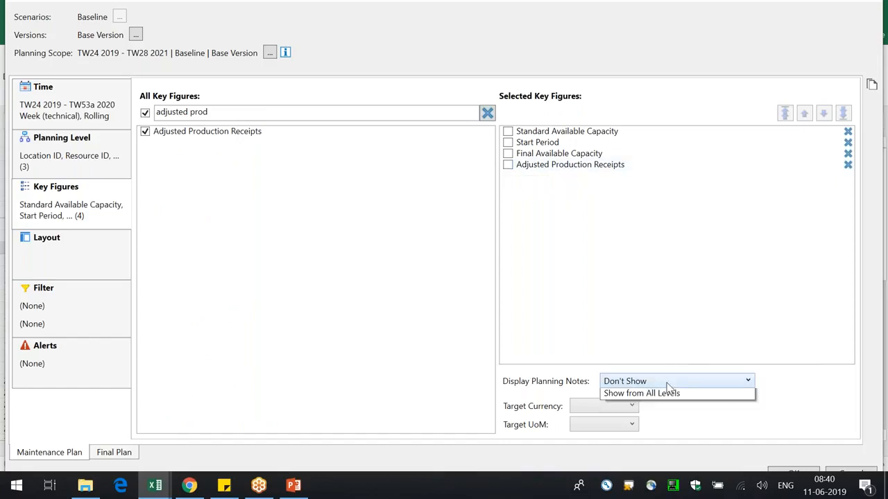
left_click(664, 411)
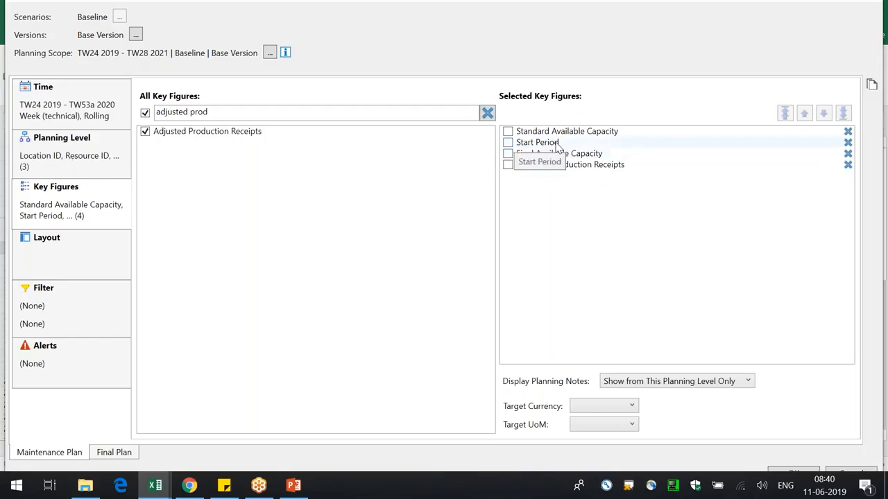
left_click(682, 381)
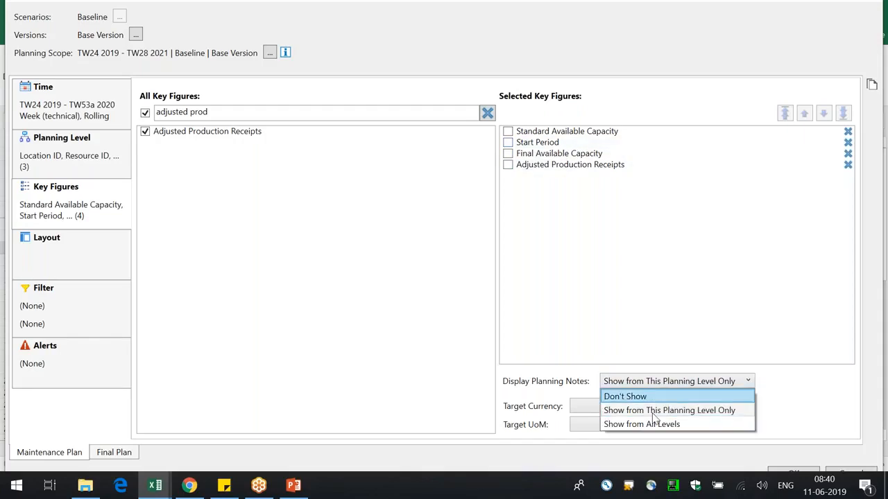
left_click(652, 423)
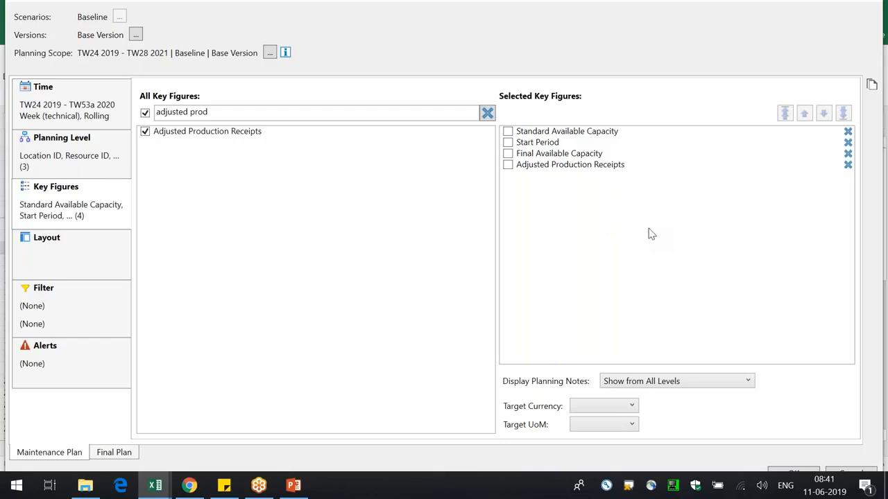
- Remove Adjusted Production Receipts from the selected key figures and apply the edited Maintenance Plan view
left_click(847, 165)
left_click(794, 473)
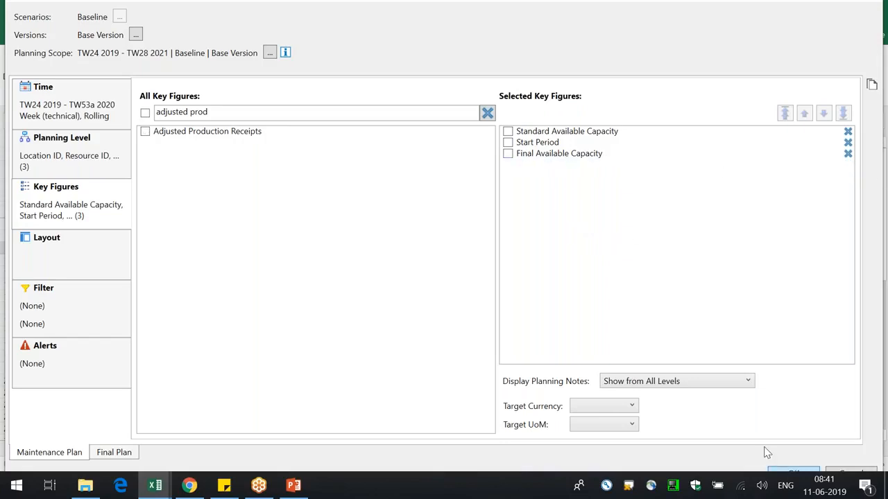
left_click(522, 274)
left_click(517, 276)
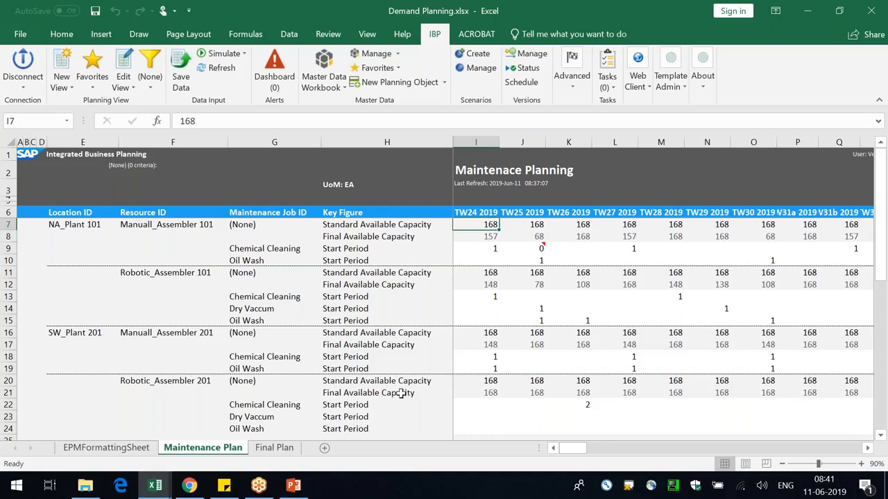
left_click(381, 252)
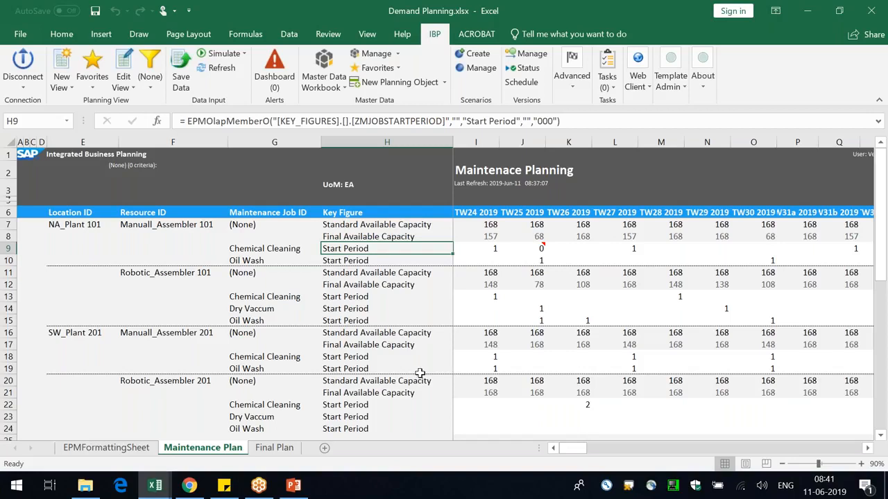
left_click(445, 298)
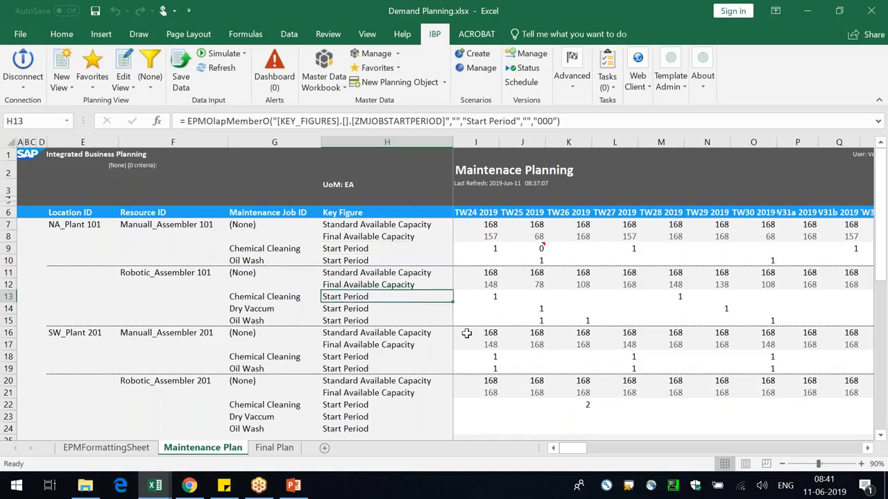
- Edit the Final Plan view's planning level, replacing Location ID and Resource ID with the Maintenance Job Technician attribute
left_click(278, 448)
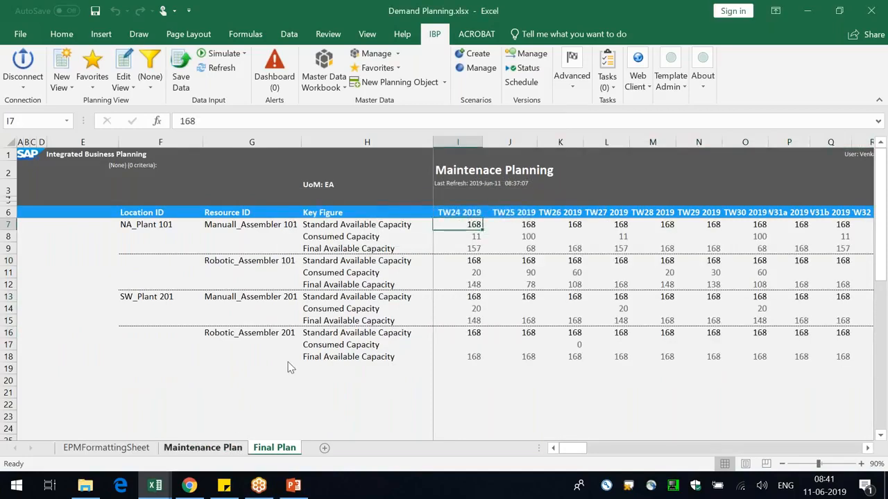
left_click(123, 70)
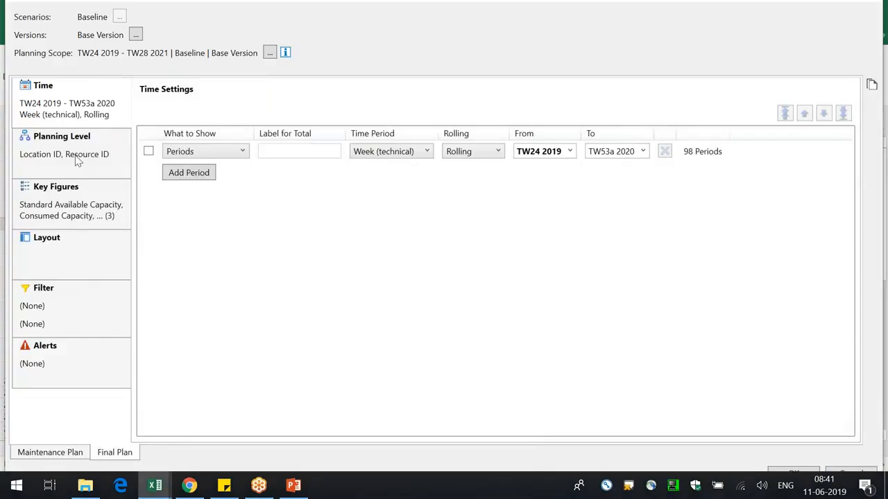
left_click(77, 160)
left_click(847, 135)
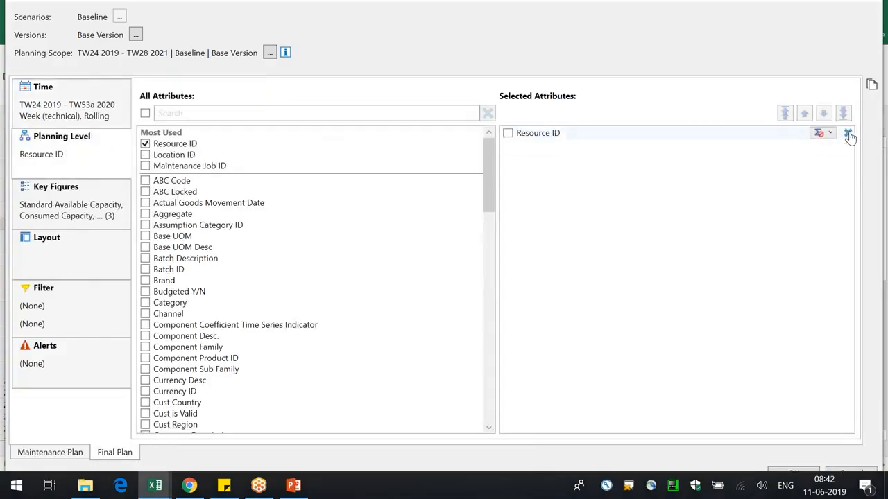
left_click(847, 136)
left_click(332, 113)
type("tech")
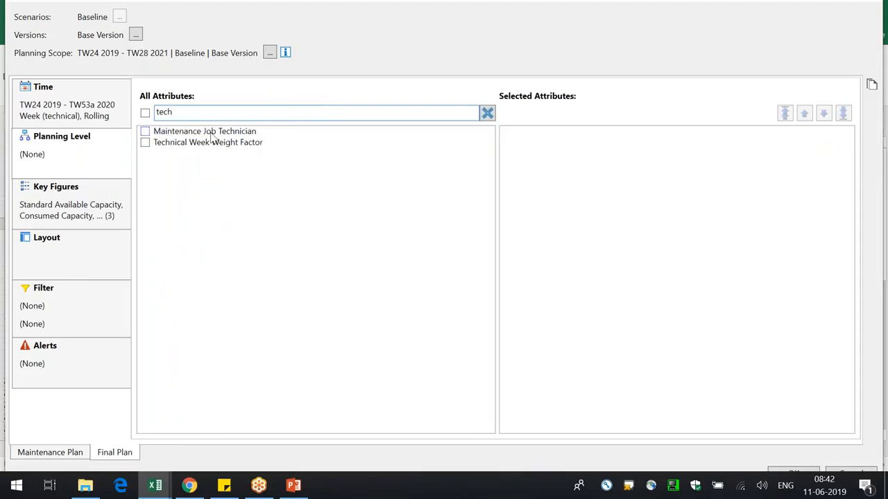
left_click(216, 136)
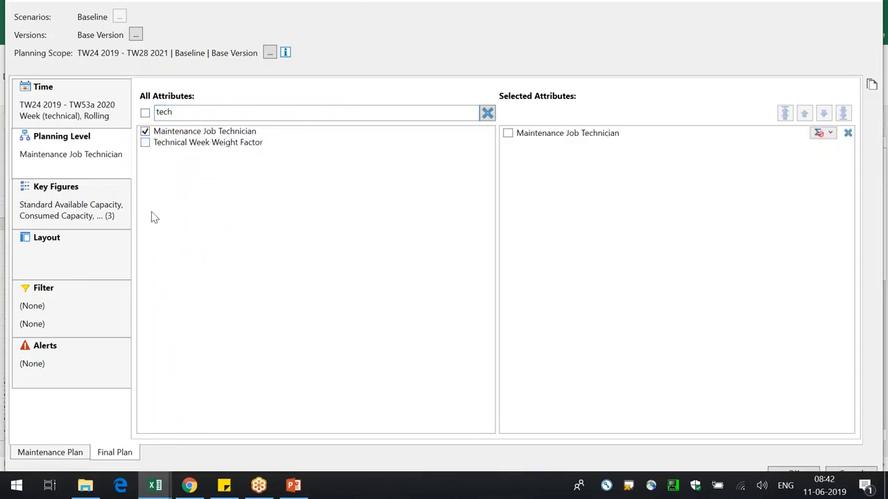
- Replace the Final Plan's three selected key figures with Start Period
left_click(104, 203)
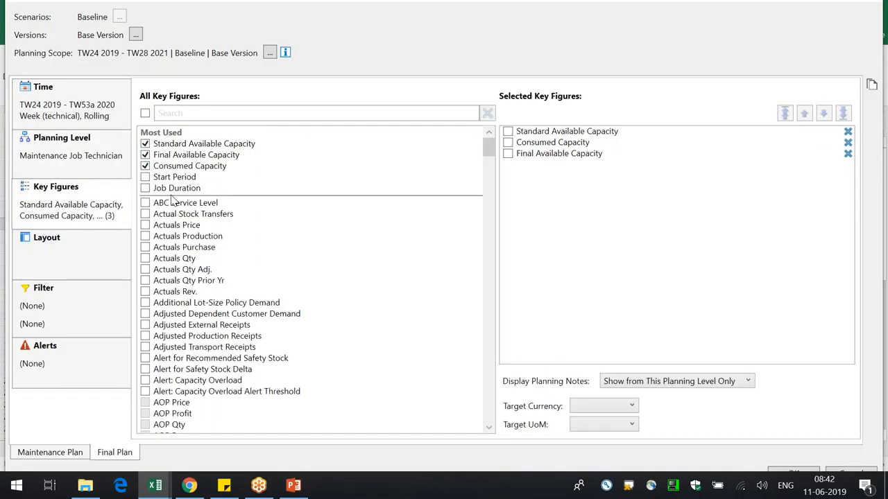
left_click(848, 133)
left_click(847, 133)
left_click(848, 132)
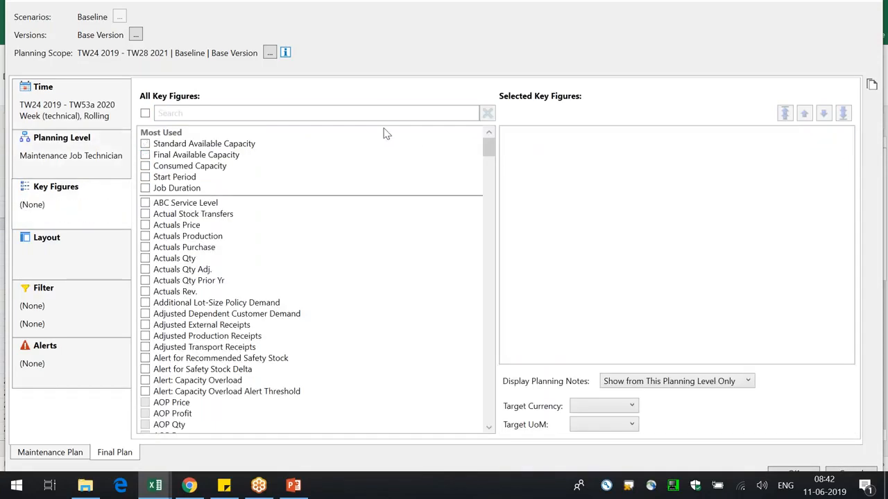
type("start")
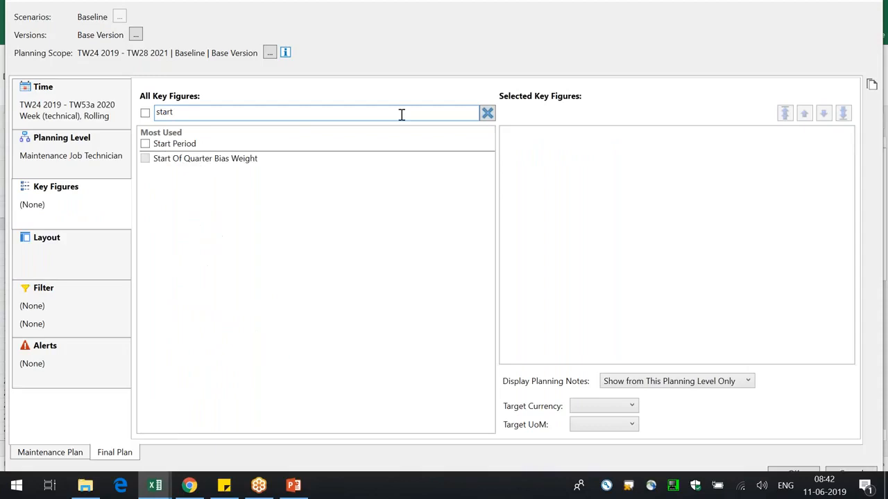
left_click(191, 145)
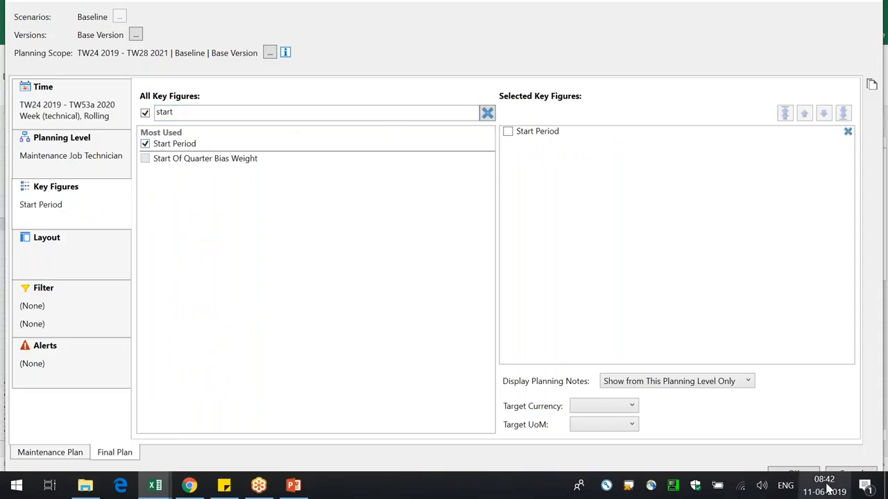
- Set Display Planning Notes to Don't Show for the Final Plan view and apply the edited planning views
left_click(795, 472)
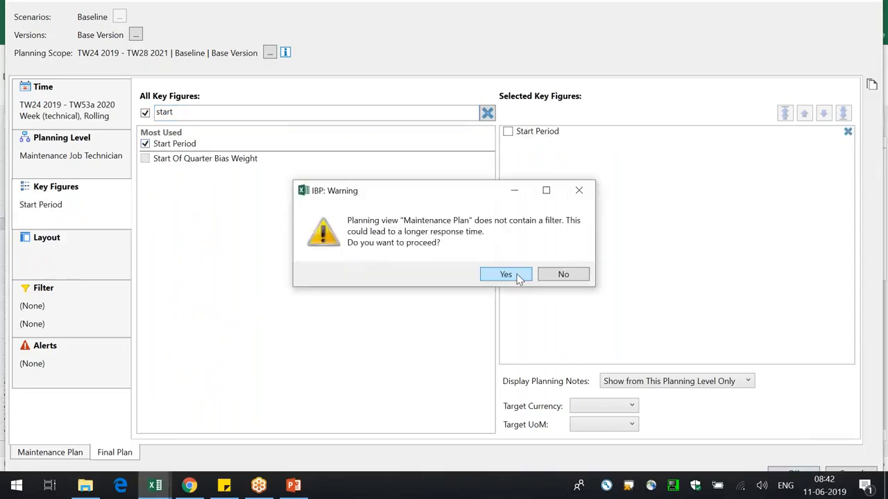
left_click(575, 190)
left_click(696, 382)
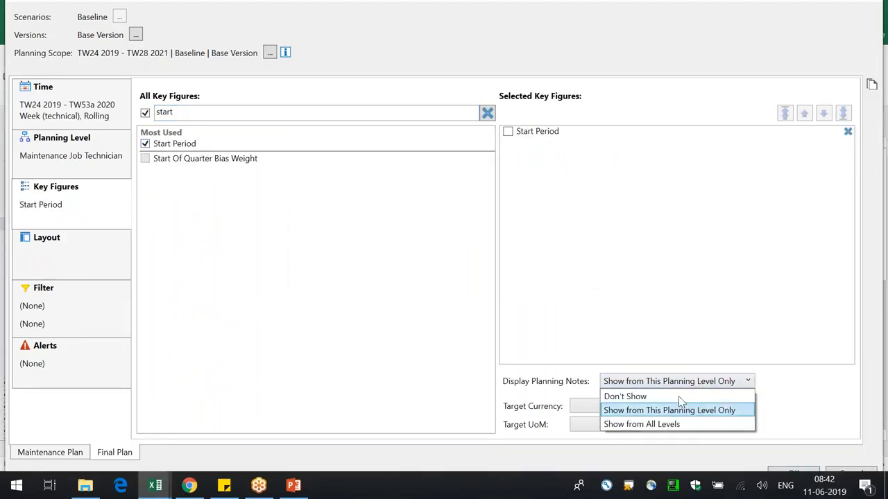
left_click(683, 396)
left_click(791, 473)
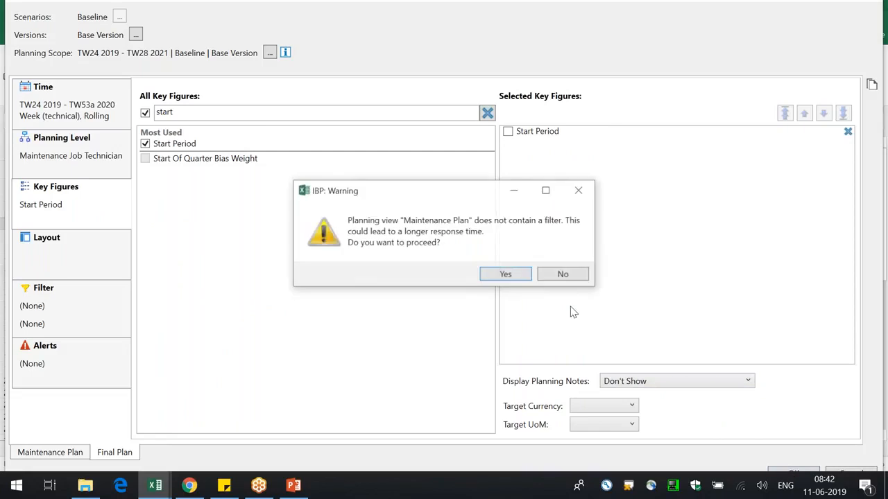
left_click(517, 277)
left_click(505, 275)
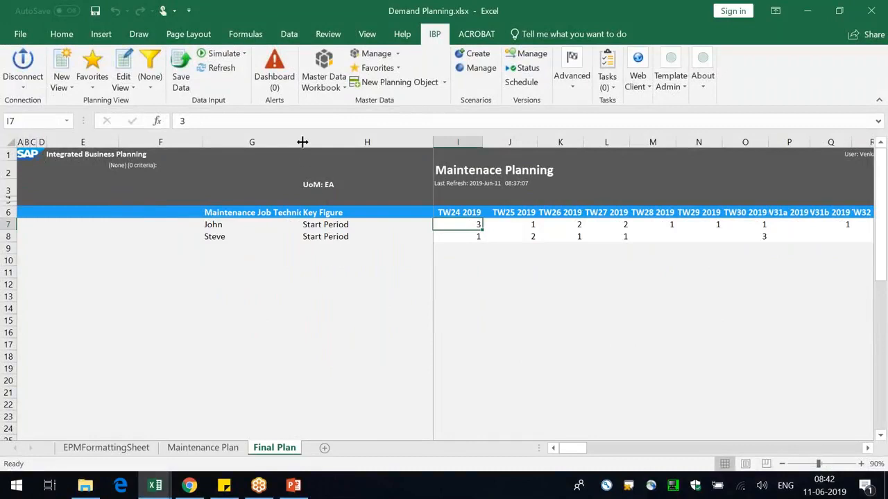
- Widen the Maintenance Job Technician column to fit its heading and slightly narrow the TW25 2019 column
left_click_drag(304, 143, 316, 143)
left_click(408, 287)
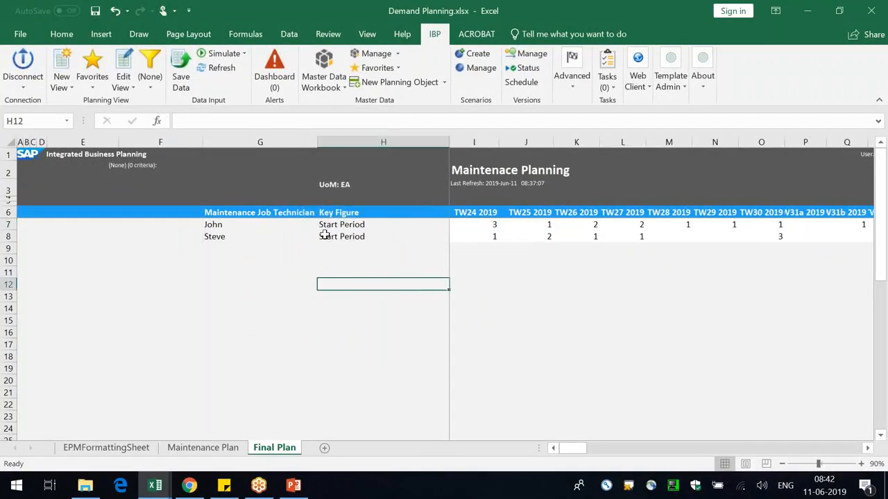
left_click(257, 228)
left_click(274, 212)
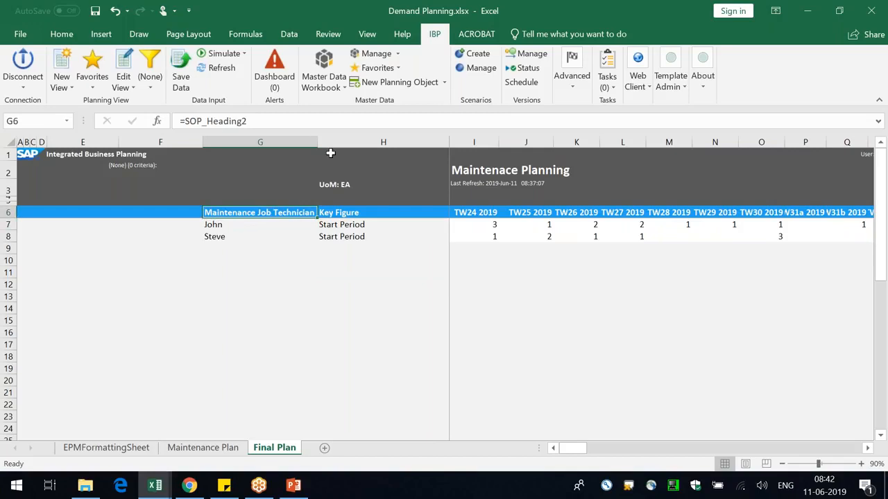
left_click_drag(319, 142, 331, 142)
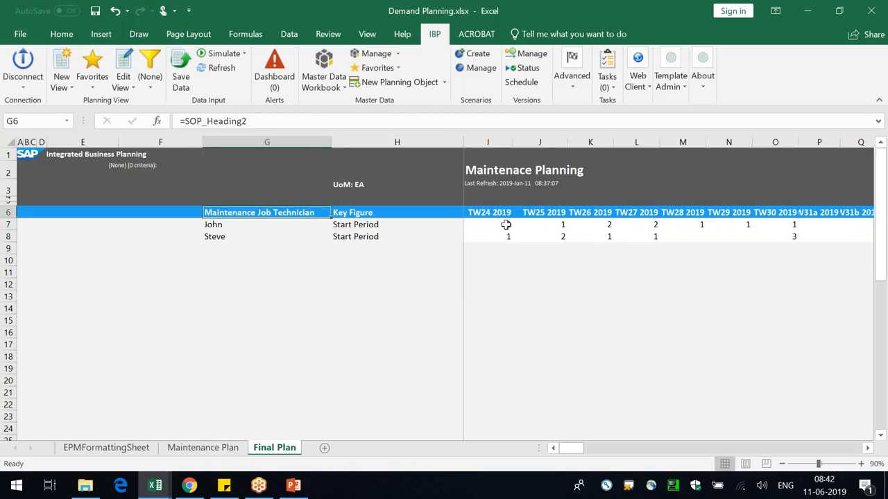
left_click(507, 225)
left_click_drag(567, 148, 561, 143)
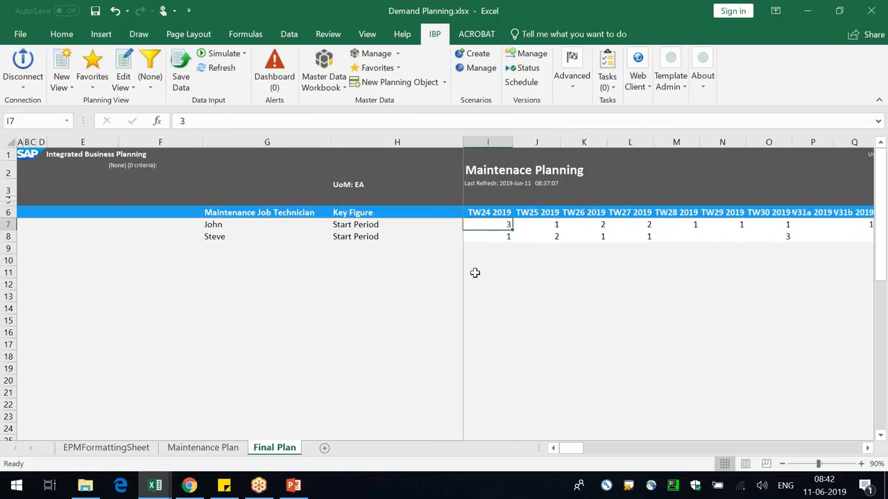
- Examine the TW24 2019 Start Period values for the two maintenance job technicians
left_click(243, 226)
left_click(485, 227)
left_click(219, 237)
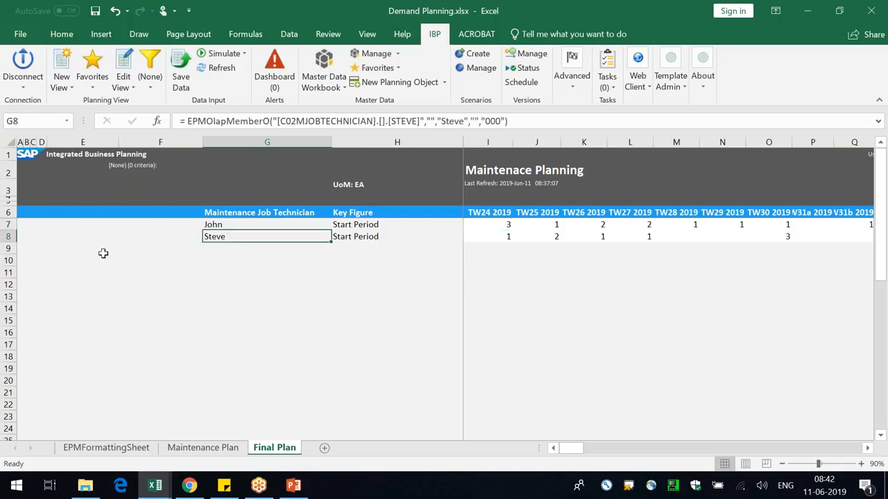
- Replace Maintenance Job Technician with Priority of Maintenance Job in the Final Plan's planning level and apply the edited view
left_click(106, 61)
left_click(124, 61)
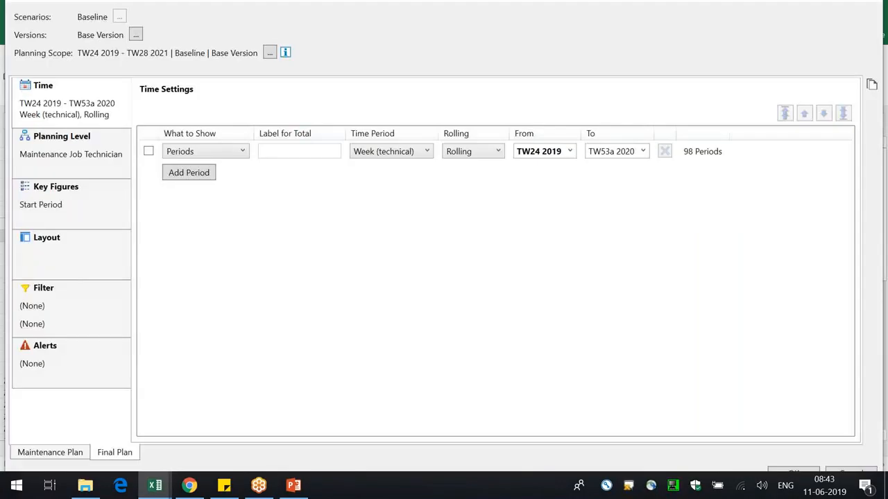
left_click(88, 154)
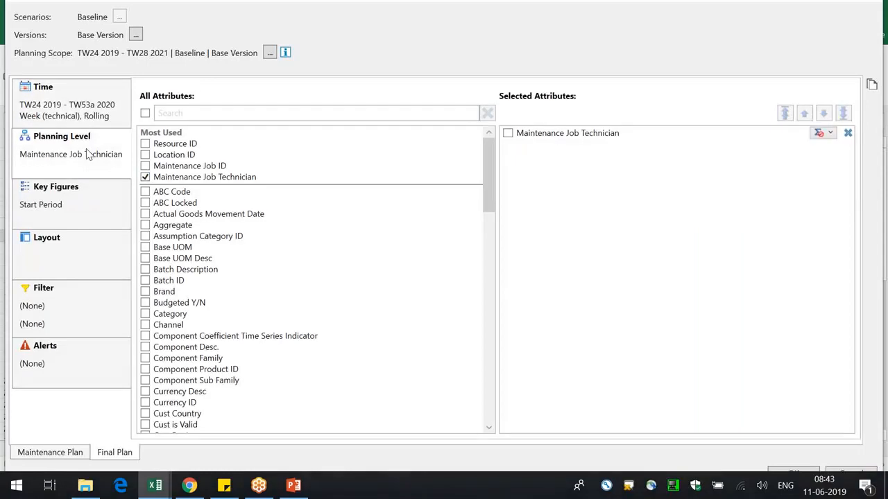
left_click(191, 179)
left_click(186, 115)
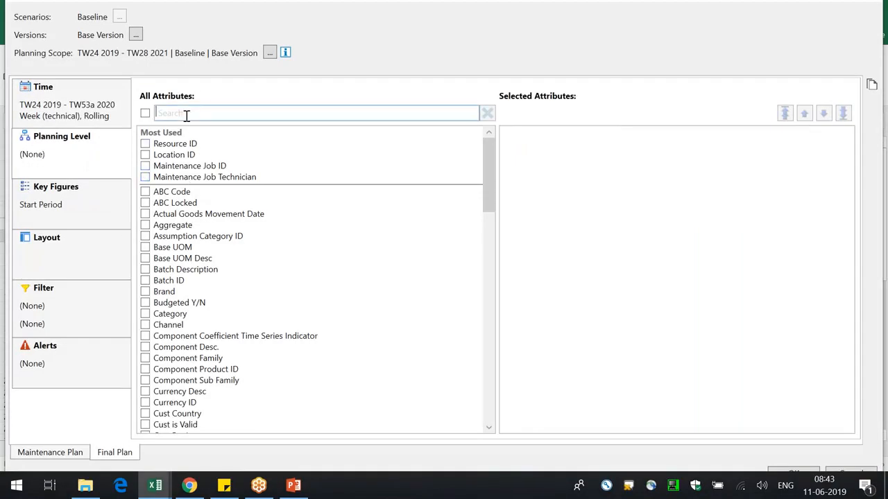
type("high")
key("ctrl+a")
type("prio")
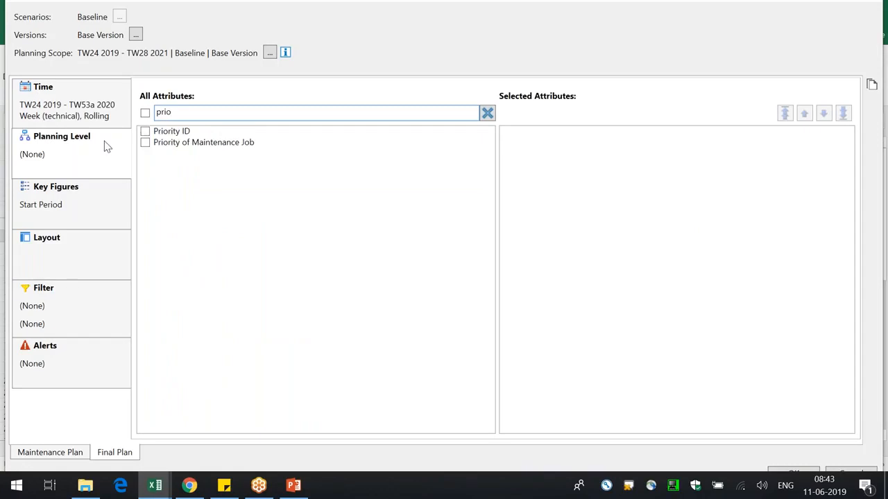
left_click(191, 143)
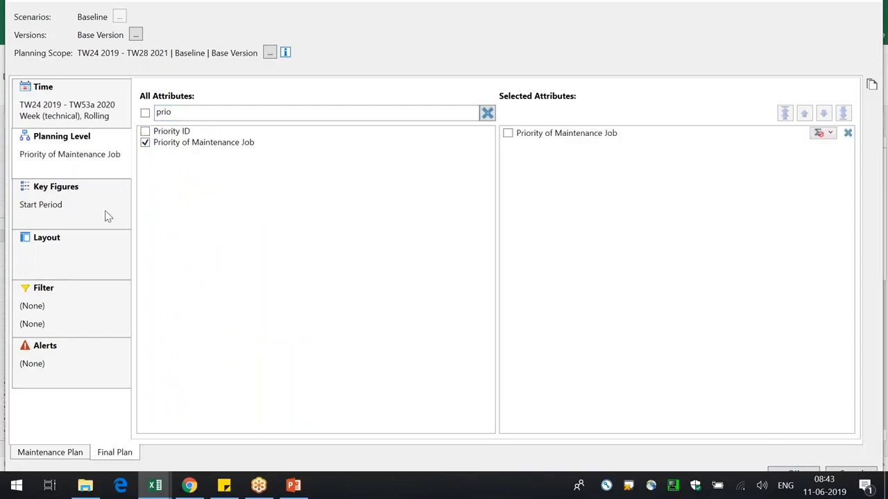
left_click(797, 473)
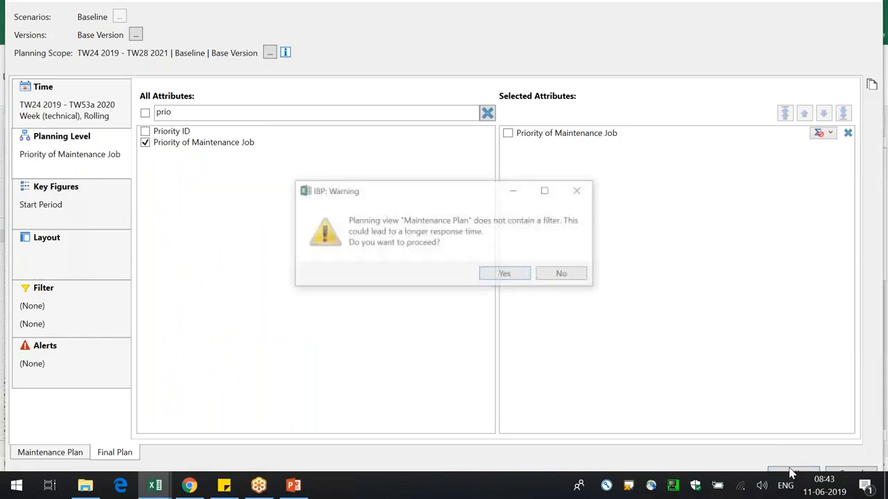
left_click(505, 275)
left_click(505, 275)
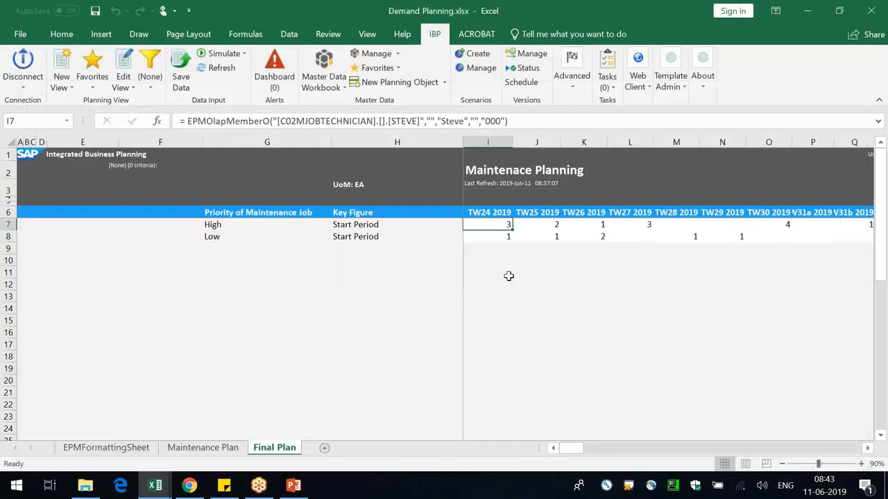
- Add the Maintenance Job ID attribute after Priority of Maintenance Job in the Final Plan view
left_click(234, 225)
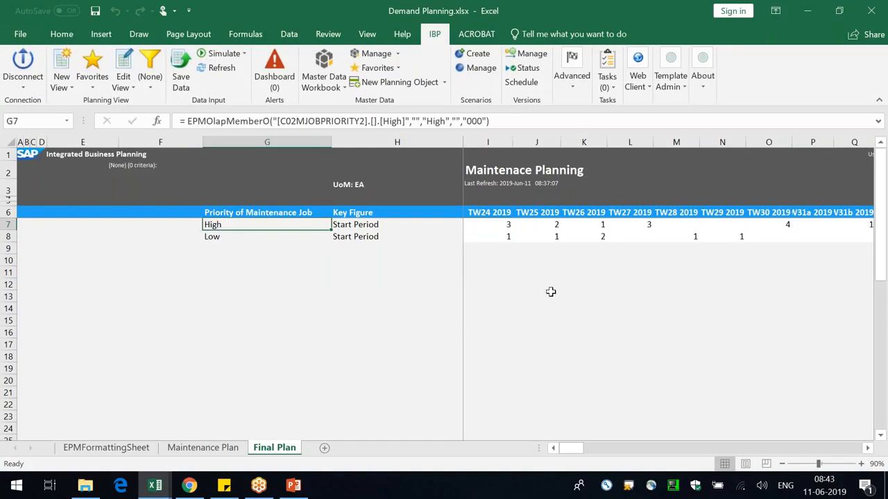
left_click(502, 226)
left_click(263, 224)
right_click(263, 224)
mouse_move(328, 149)
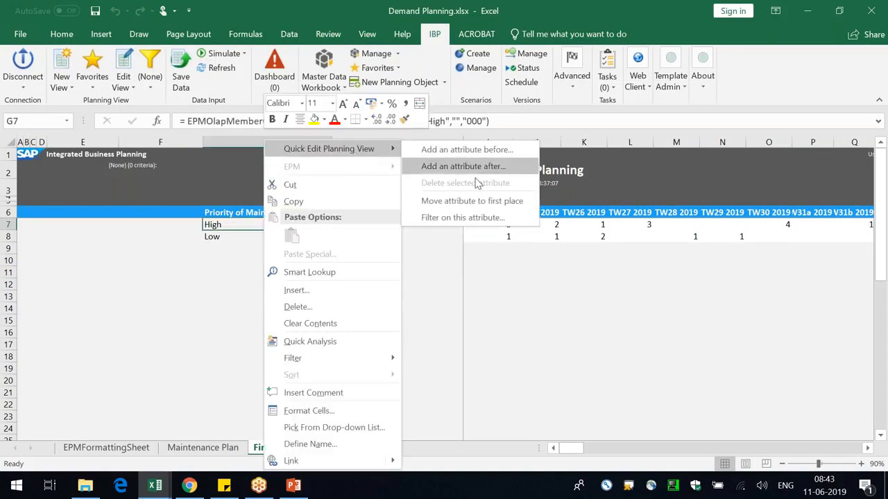
left_click(456, 168)
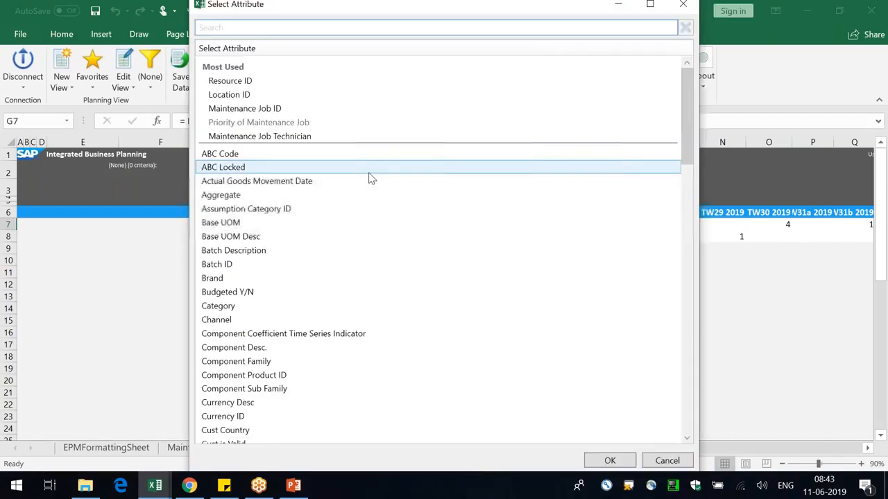
left_click(305, 108)
left_click(614, 462)
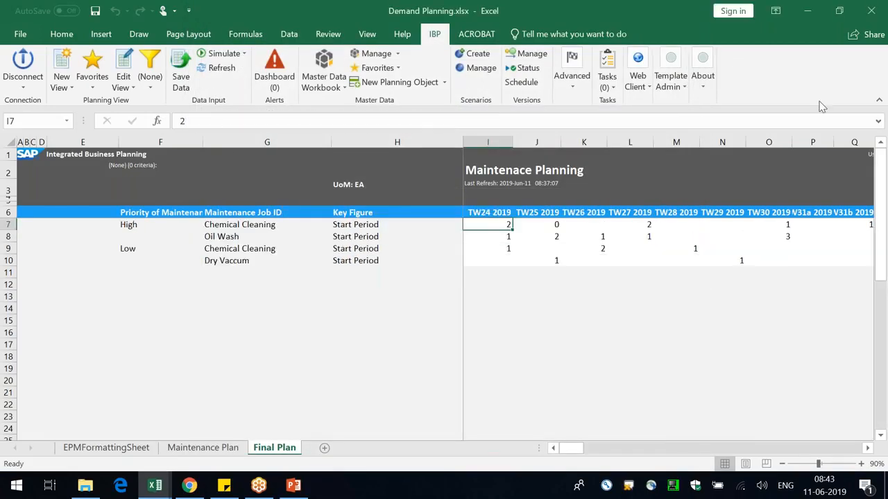
- Widen the Priority of Maintenance Job column so that its full heading fits with some spare room
double_click(203, 142)
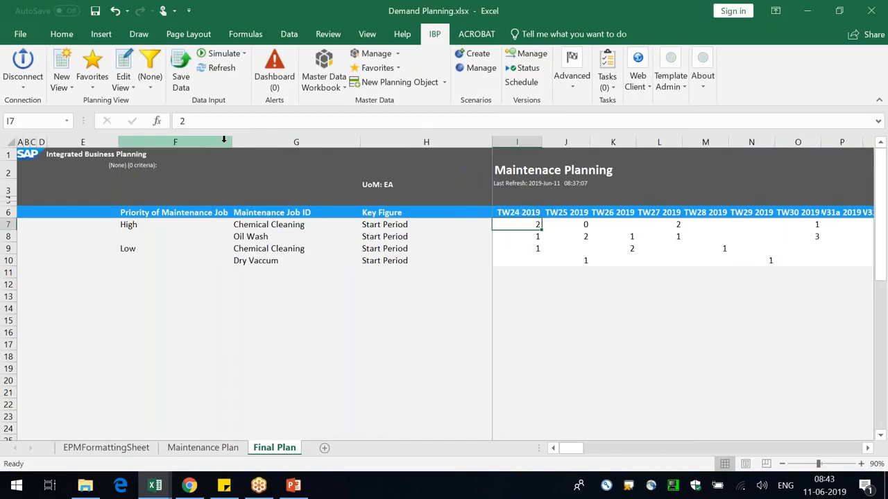
left_click_drag(236, 140, 252, 141)
left_click(264, 345)
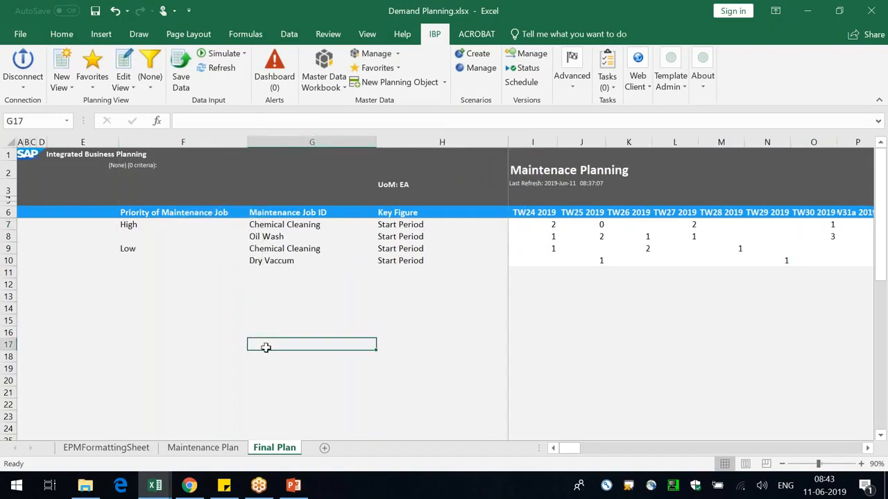
- Check the High-priority Chemical Cleaning and Oil Wash Start Period values for TW24 2019, and narrow the Maintenance Job ID column
left_click(123, 223)
left_click(277, 222)
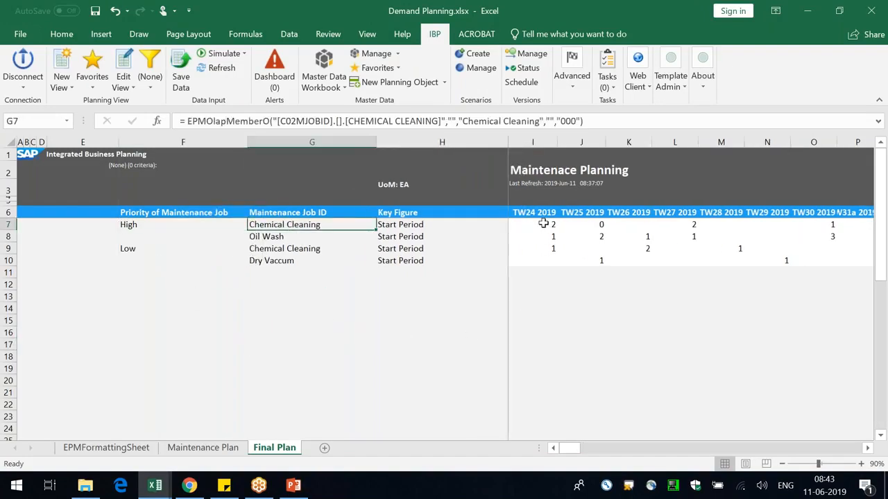
left_click(544, 223)
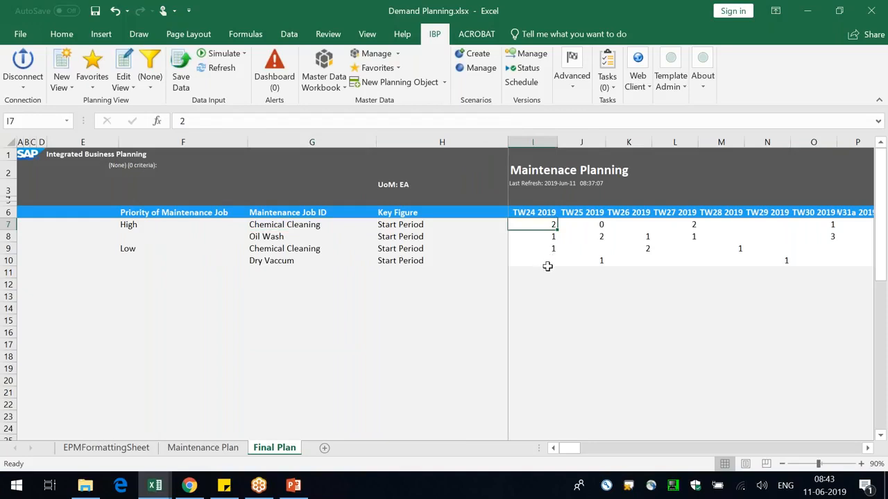
left_click(535, 238)
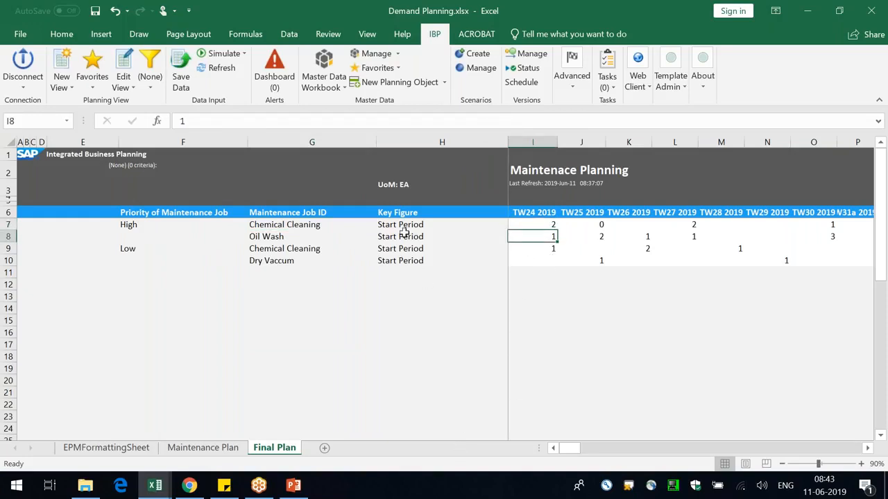
left_click_drag(376, 141, 352, 145)
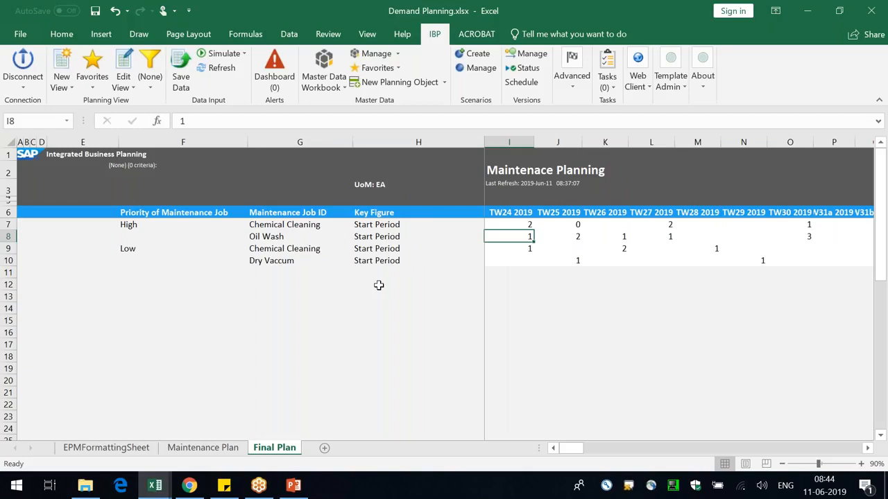
left_click(224, 333)
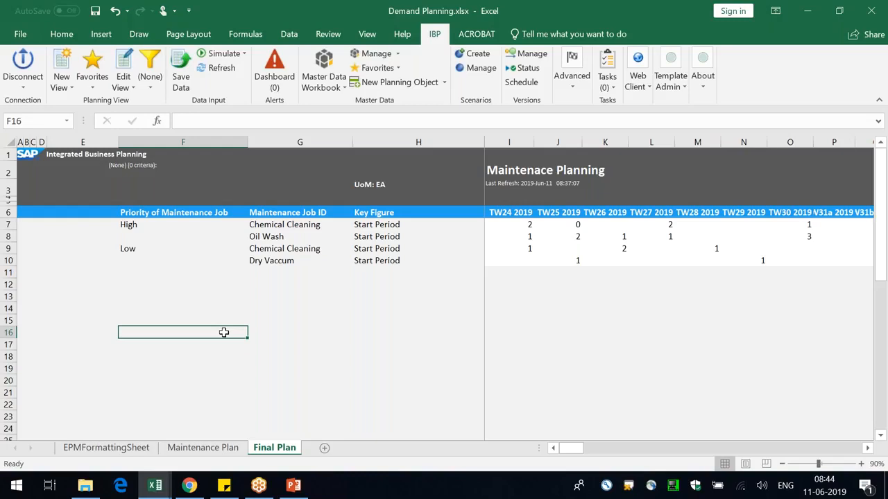
- Examine NA_Plant 101's Standard and Final Available Capacity for Manuall_Assembler 101 from TW24 to TW27 2019 in the Maintenance Plan
left_click(174, 448)
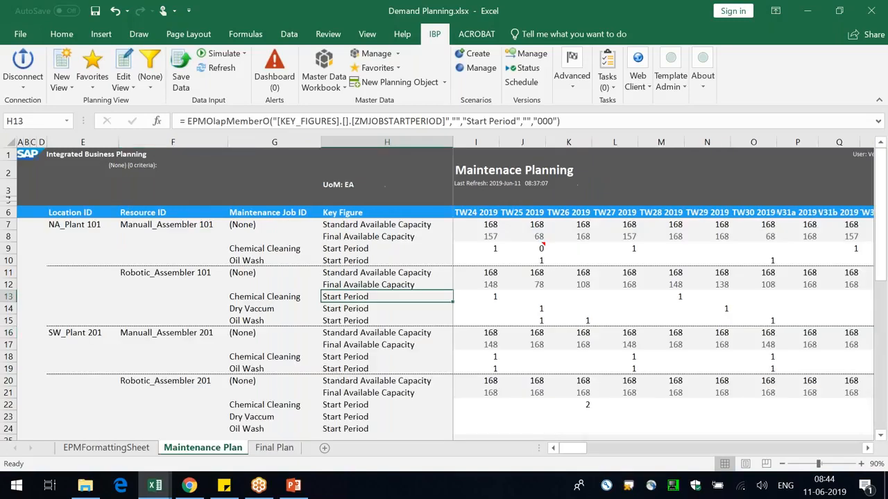
left_click(438, 250)
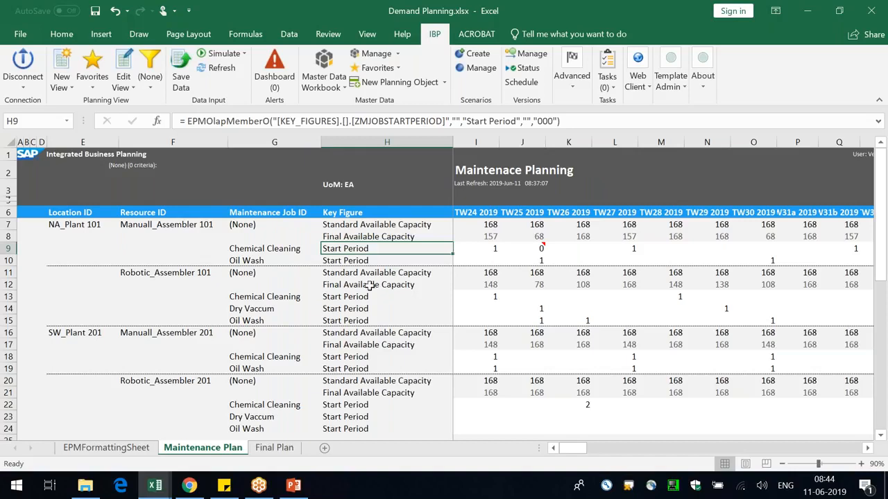
left_click(375, 238)
left_click(491, 238)
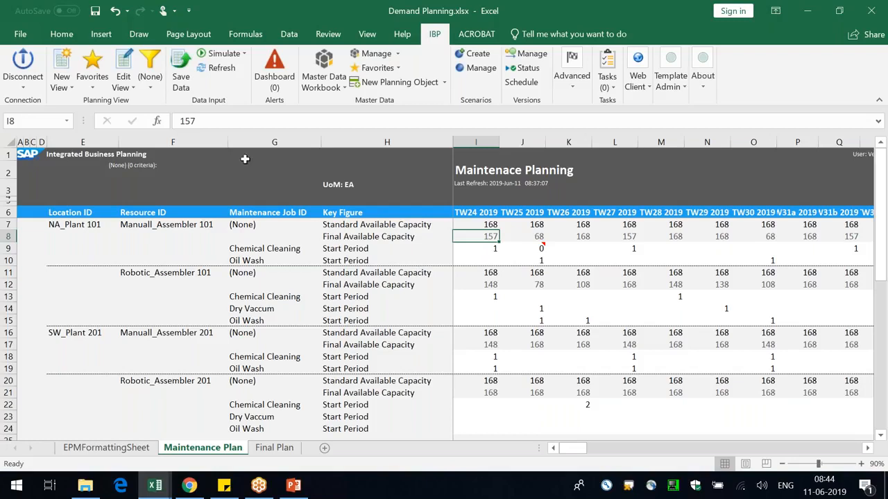
left_click(84, 226)
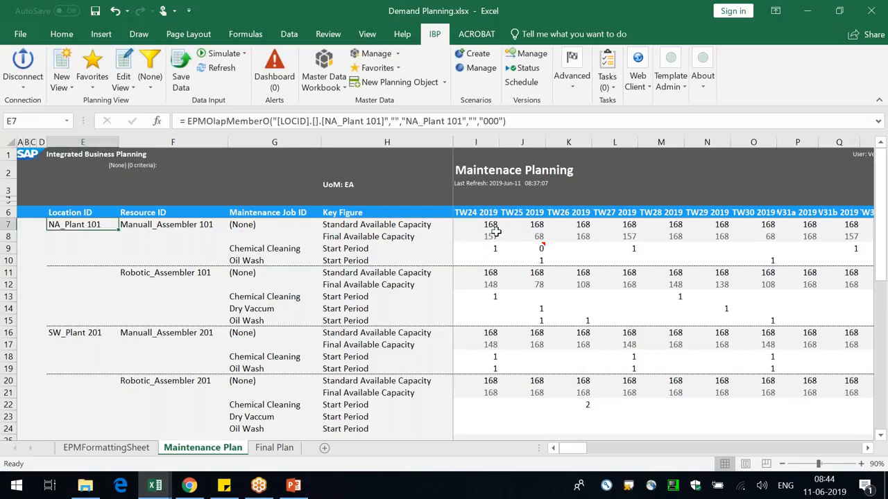
left_click_drag(485, 226, 631, 238)
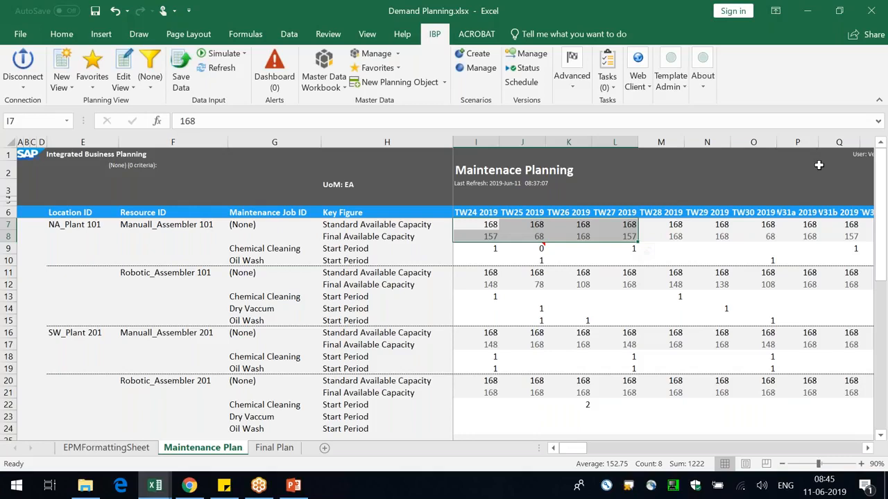
- In the Book1 workbook, label rows 6 and 7 as Plant and Snapshot in column G, and widen that column slightly
left_click(167, 489)
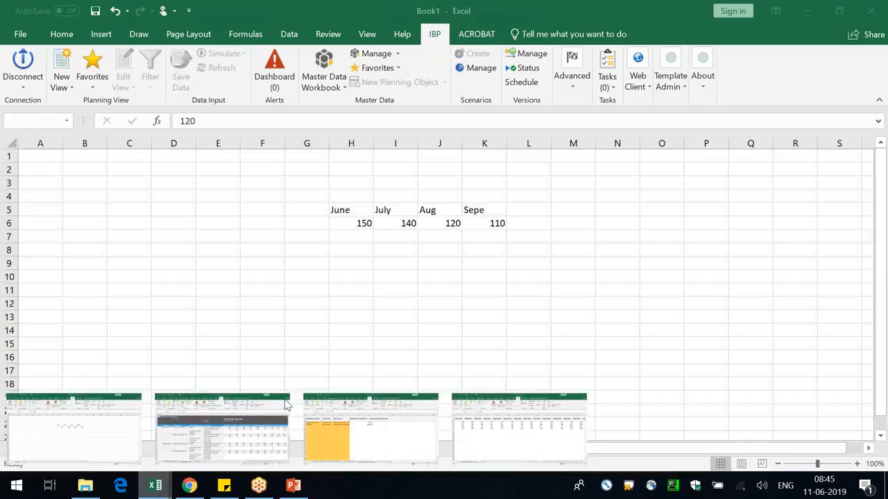
left_click(281, 410)
left_click(319, 224)
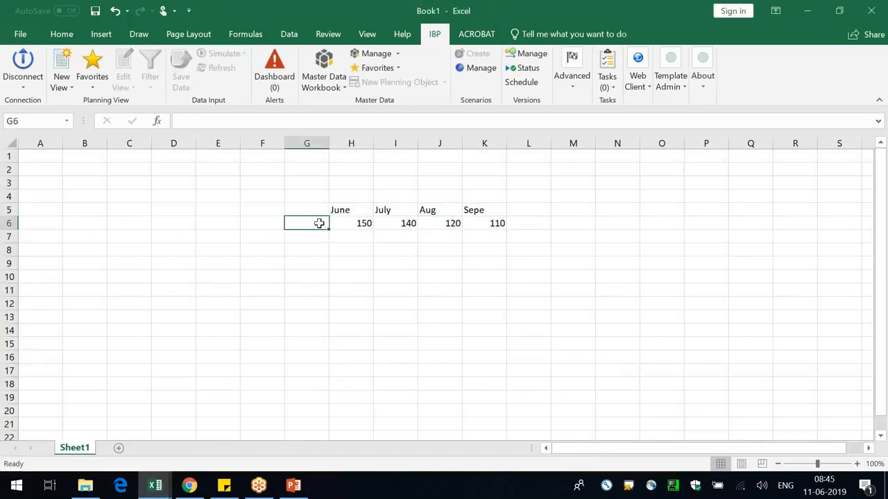
type("Plan")
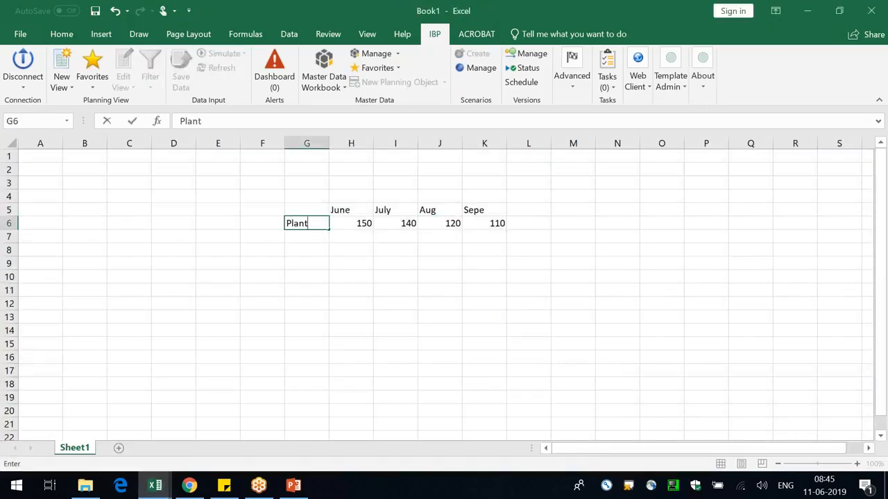
type("t")
key("Return")
type("Snapshot")
key("Return")
left_click_drag(329, 142, 343, 139)
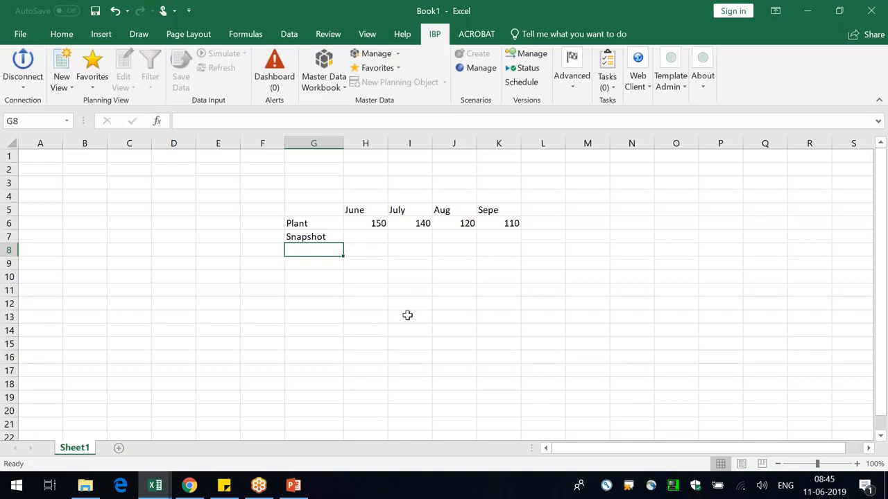
- Copy the June to Sepe values from the Plant row into the Snapshot row
left_click_drag(362, 226, 499, 222)
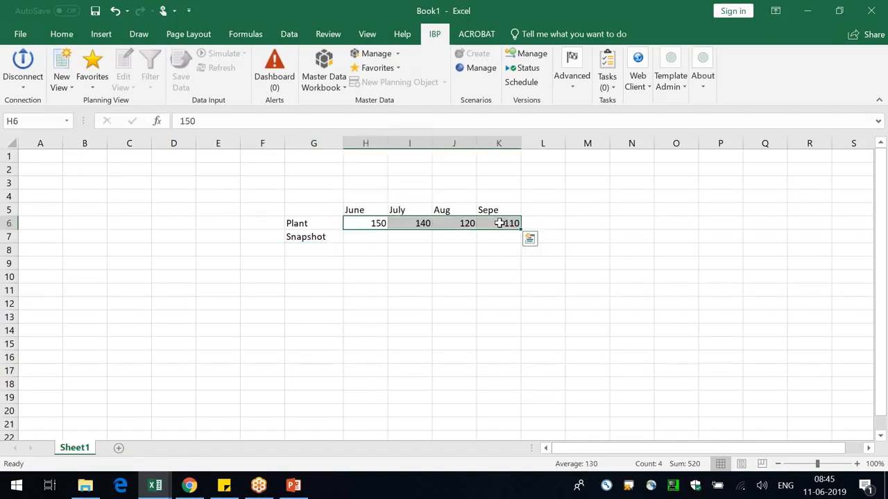
key("ctrl+c")
left_click(363, 236)
key("ctrl+v")
key("Escape")
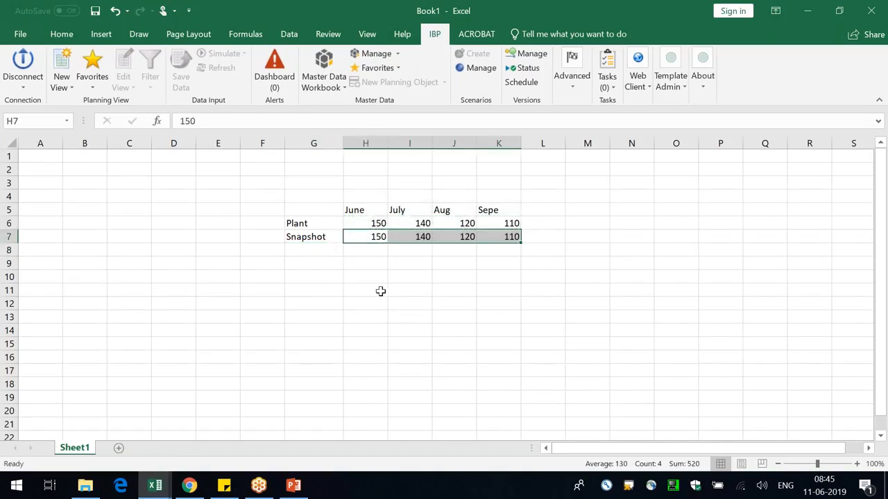
left_click(385, 292)
- Set the Plant values to 150 for July, 140 for Aug and 120 for Sepe, and compare them with the Snapshot row
left_click(413, 220)
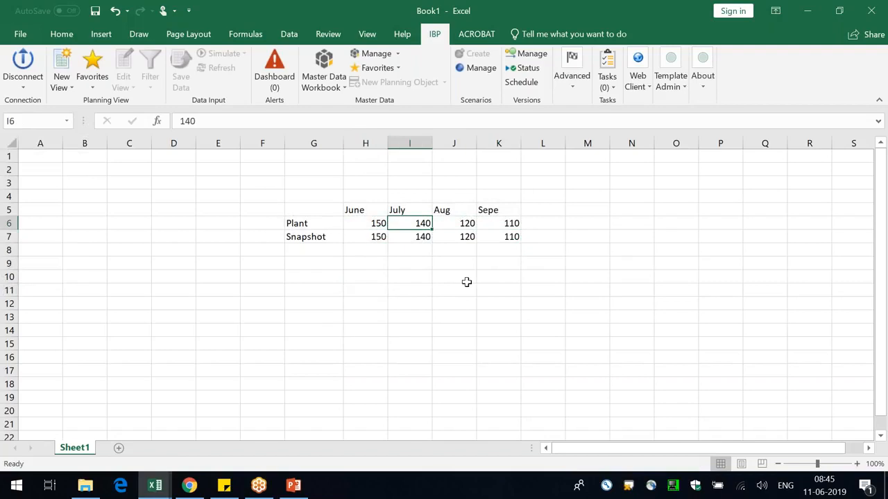
type("150")
key("Tab")
type("140")
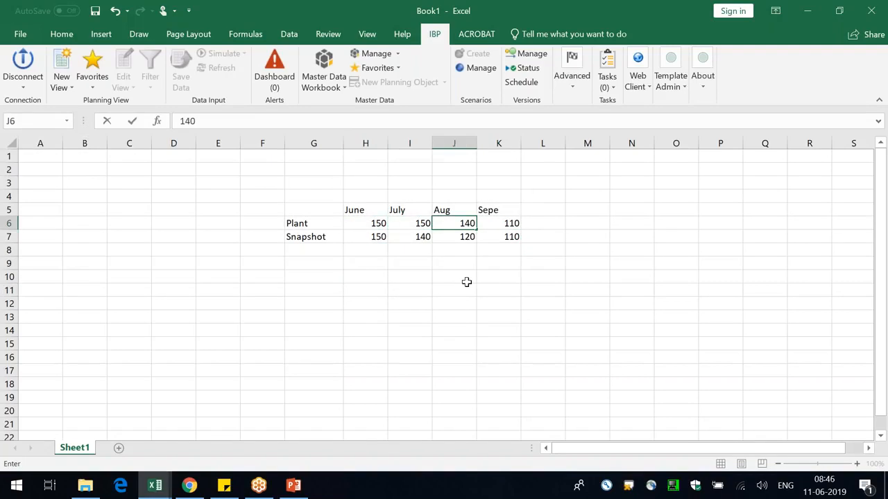
key("Tab")
type("120")
key("Return")
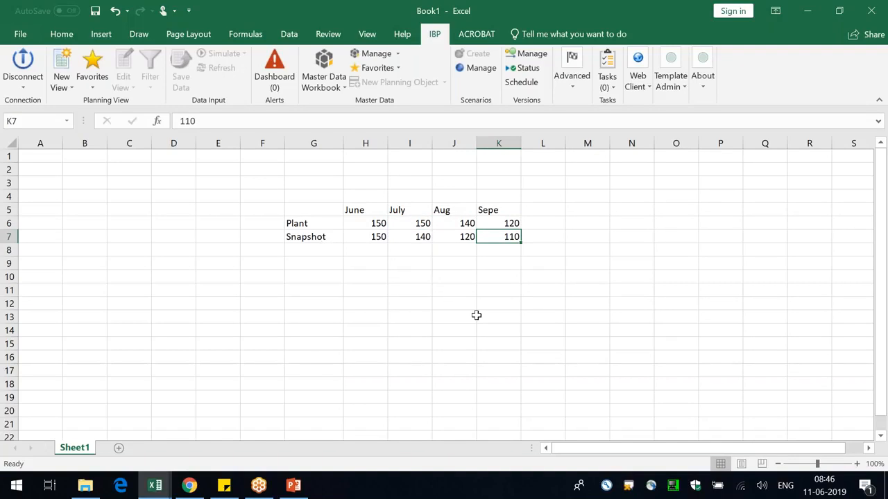
left_click(297, 223)
left_click_drag(412, 222, 497, 220)
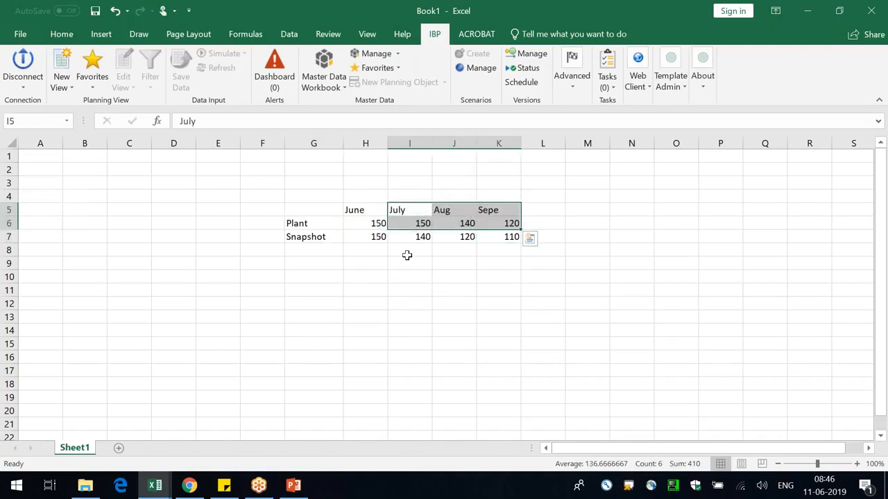
left_click(373, 238)
left_click(417, 237)
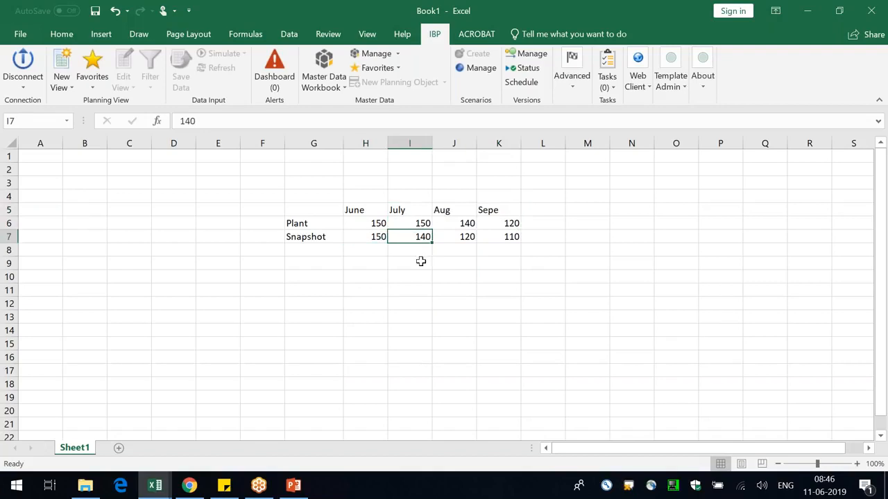
left_click(412, 224)
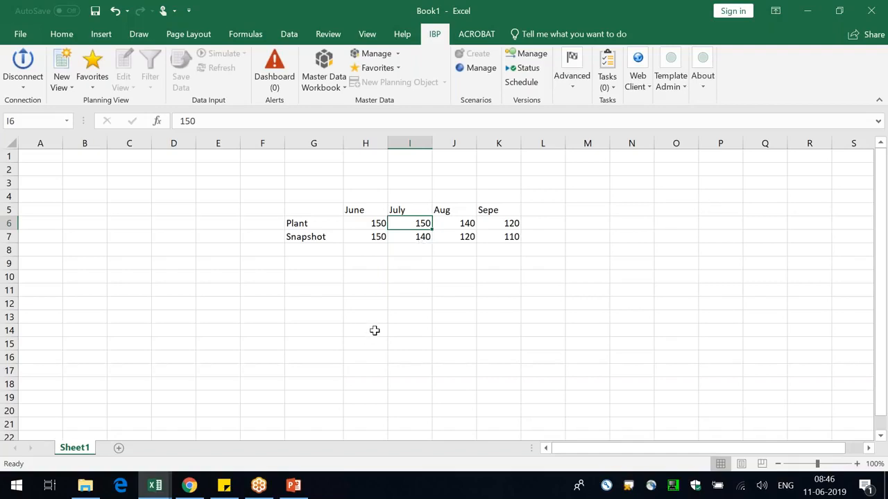
- Add the row label Variance in G8, below Snapshot
left_click(325, 249)
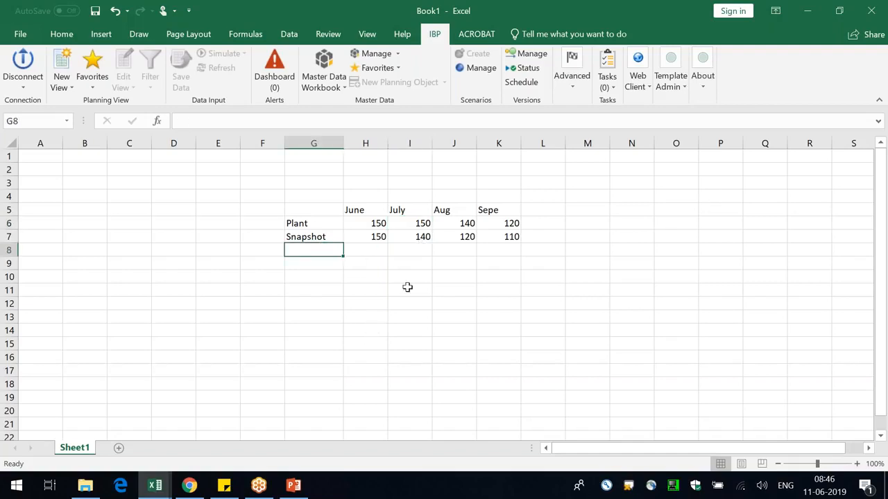
type("V")
key("BackSpace")
type("Variabl")
key("BackSpace")
key("BackSpace")
type("nce")
key("Tab")
- Enter the June variance formula =(H6-H7)/100 in H8 and fill it across to the Sepe column
type("=")
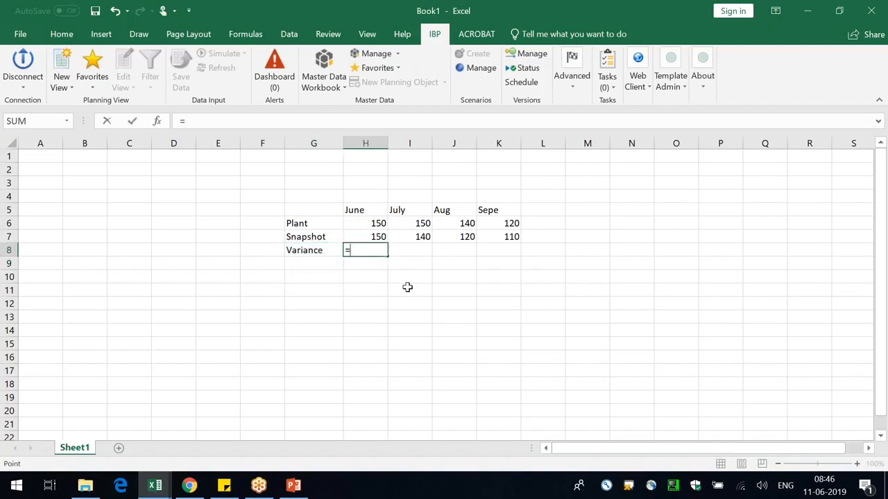
key("Up")
key("Up")
type("-")
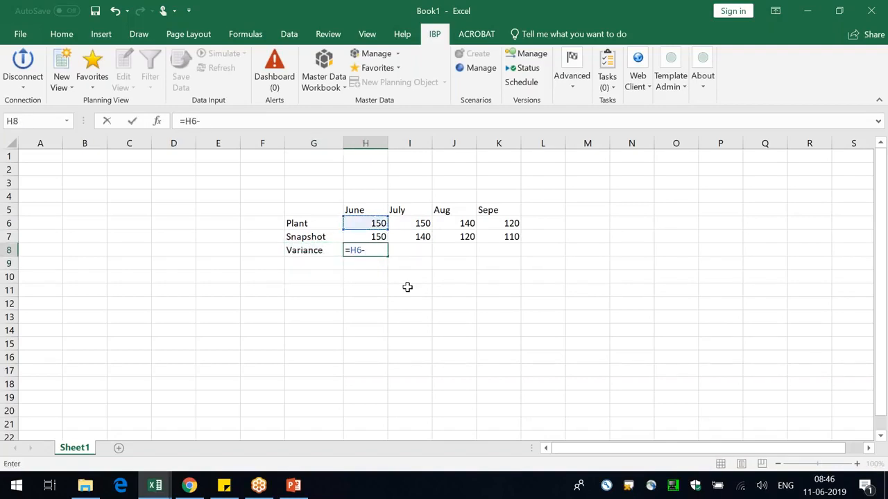
left_click(370, 238)
type(")")
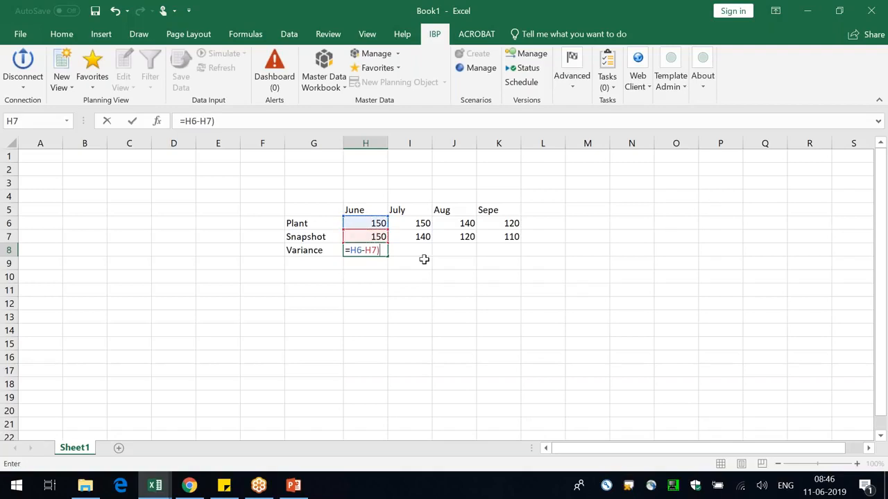
type("/100")
left_click(348, 251)
type("(")
key("Return")
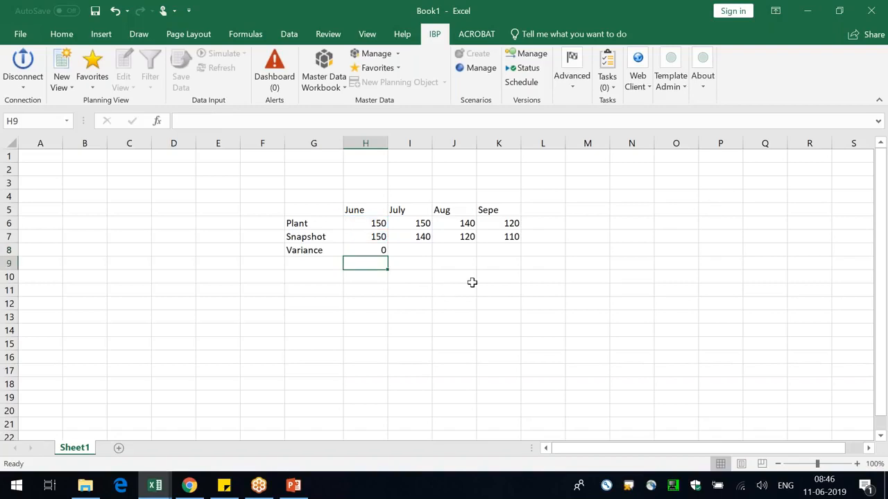
left_click(386, 249)
left_click_drag(389, 256, 513, 253)
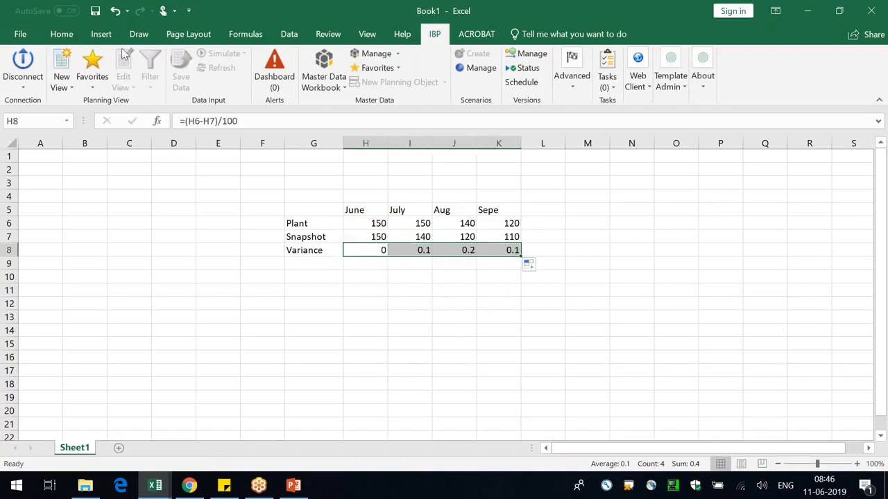
- Change the divisor in the June variance formula so that it reads =(H6-H7)/H6
left_click(67, 36)
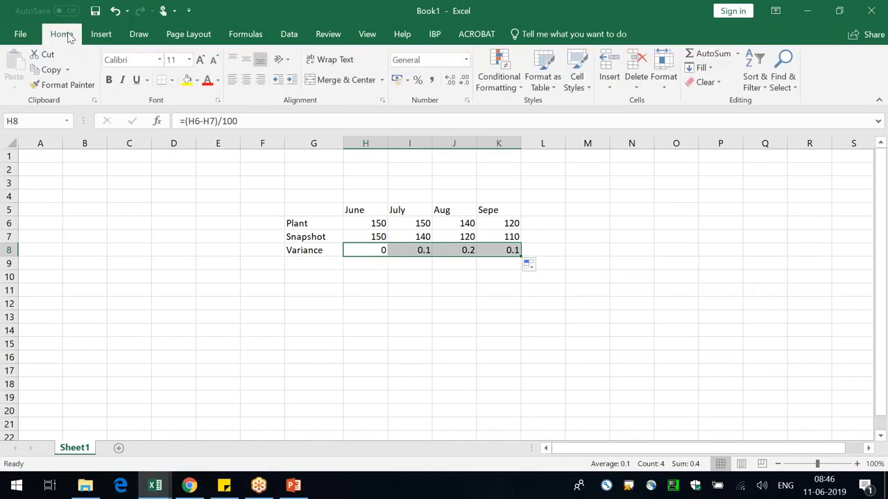
left_click(378, 250)
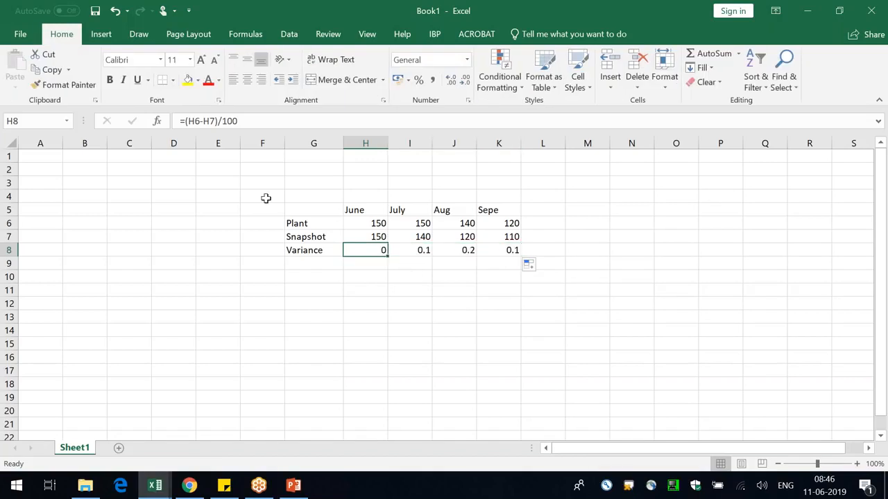
left_click(237, 121)
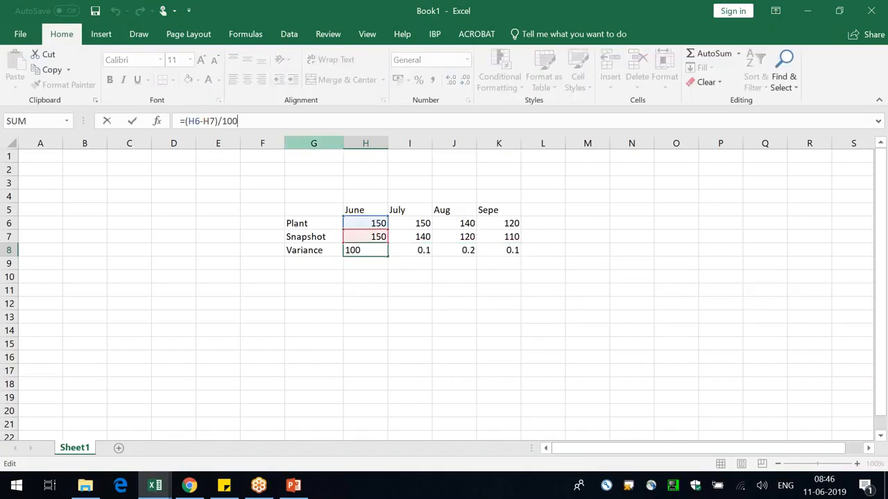
key("BackSpace")
key("BackSpace")
key("BackSpace")
left_click(375, 223)
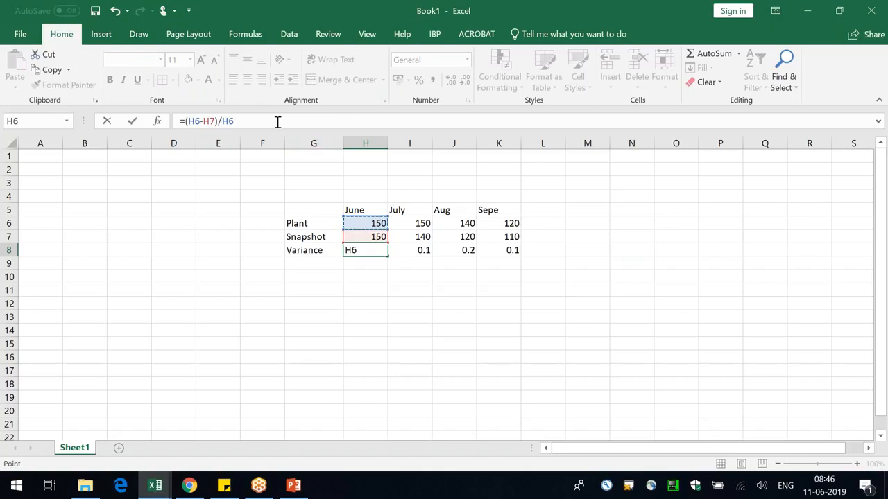
key("Return")
- Copy the June variance formula across through Sepe and format H8:K8 as percentages
key("Up")
key("ctrl+c")
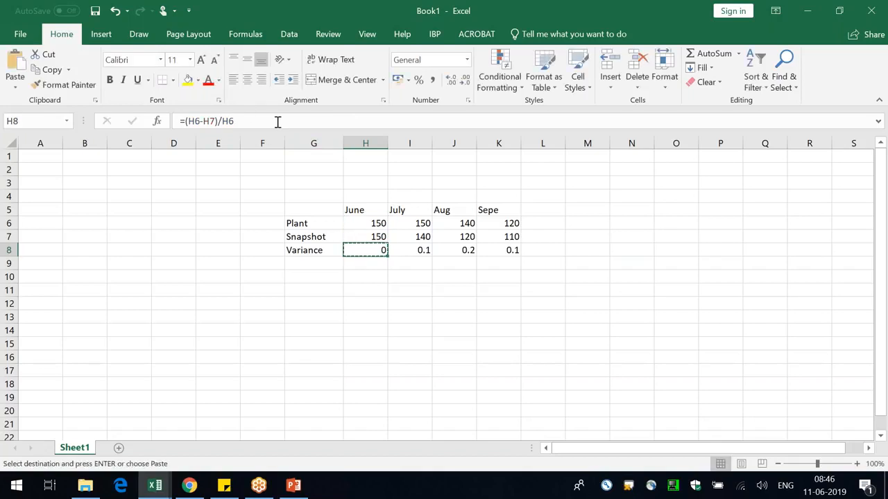
key("shift+Right")
key("shift+Right")
key("shift+Right")
key("ctrl+v")
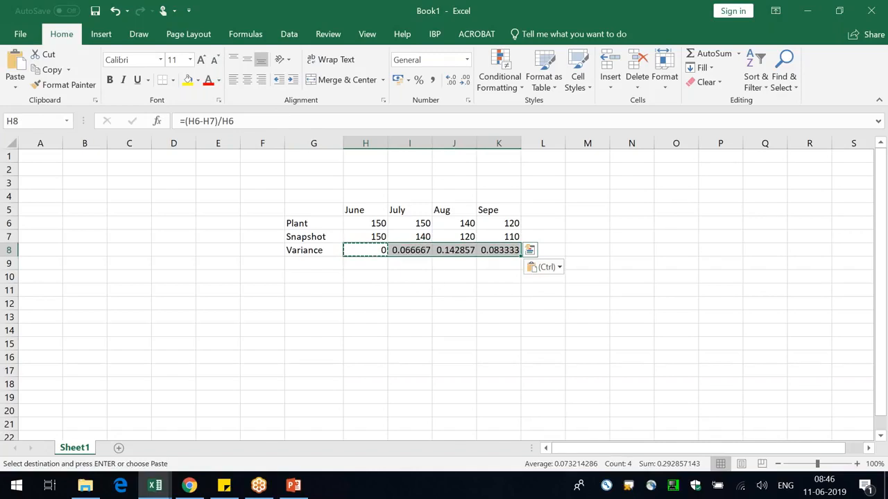
left_click(419, 80)
- Set the Plant row's July value to 200 and its Aug value to 20
left_click(409, 222)
type("200")
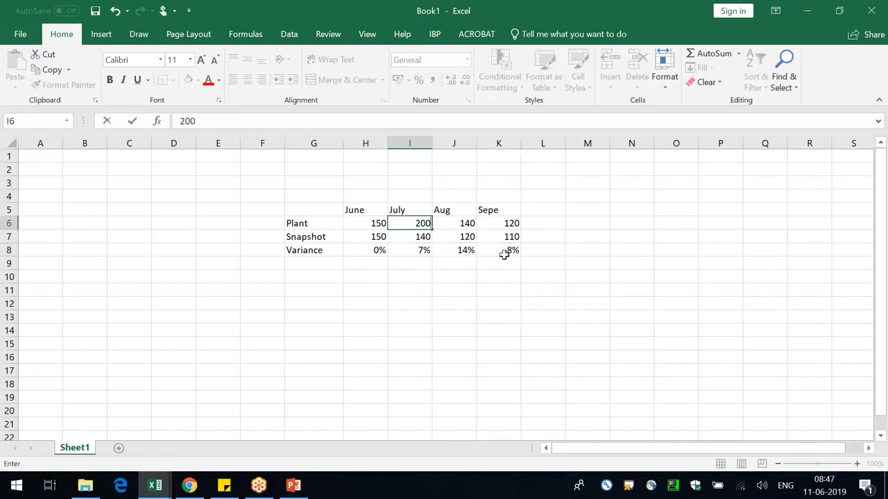
key("Return")
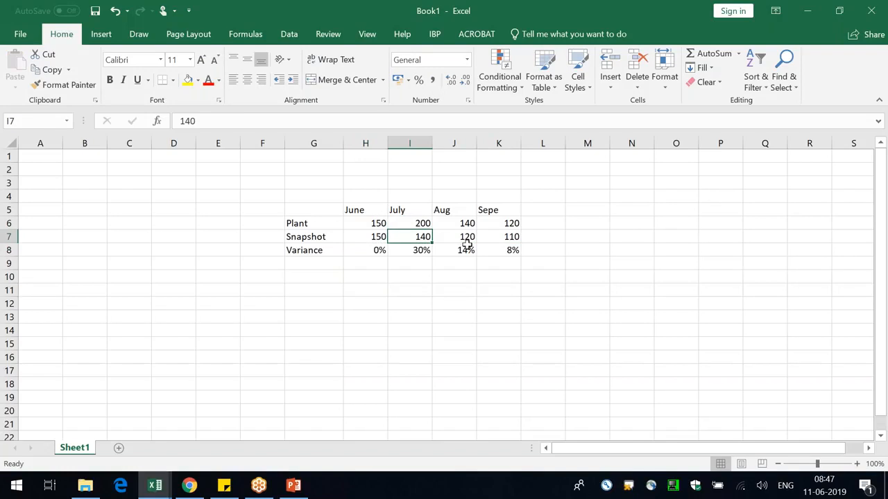
left_click(459, 223)
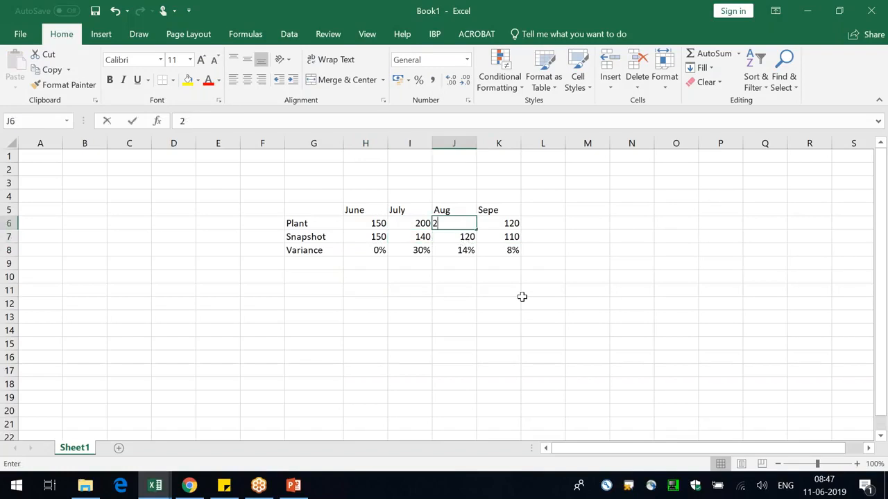
type("20")
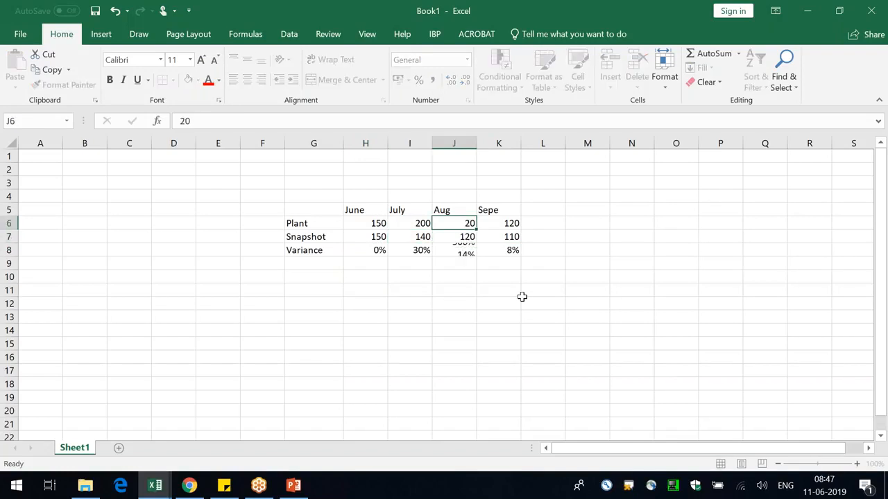
key("Return")
left_click(488, 334)
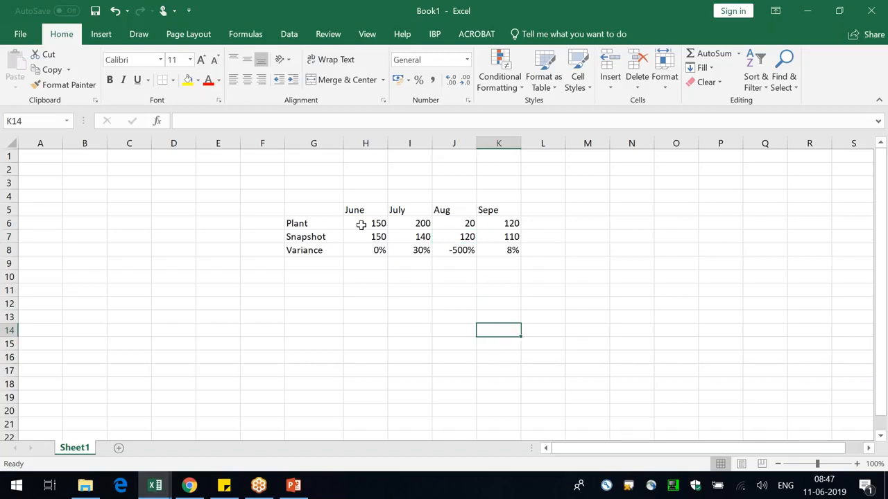
- Correct the row label in G6 from Plant to Plan
left_click(311, 224)
double_click(316, 224)
key("BackSpace")
key("ctrl+Return")
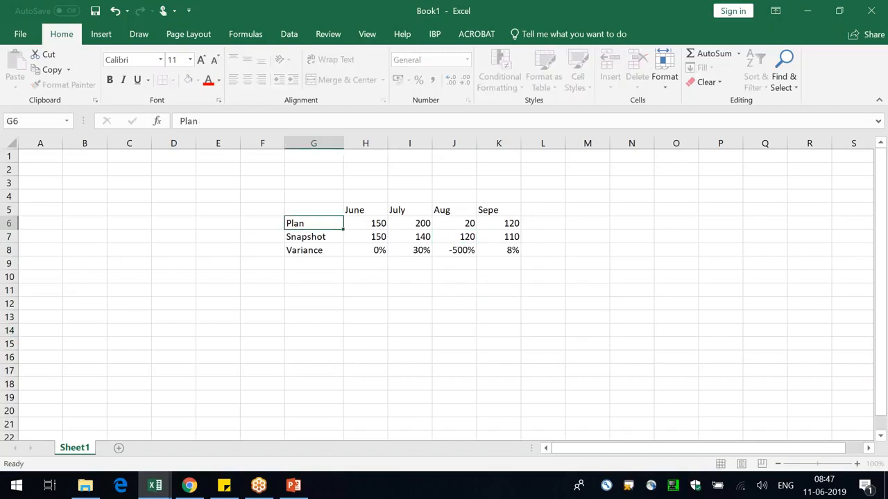
key("Return")
- Examine the Snapshot and Plan values from June to Sepe, focusing on the July and Aug plan figures and the Variance row
left_click_drag(377, 234, 512, 237)
left_click(517, 296)
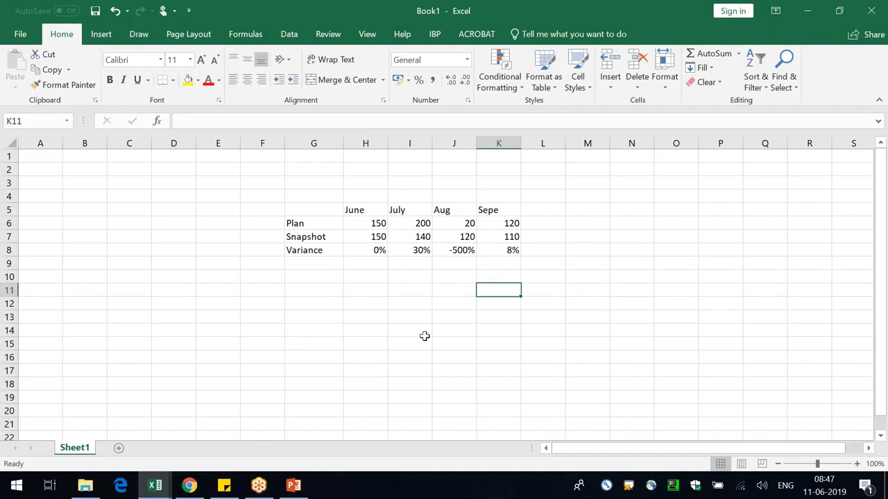
key("Left")
key("Left")
key("Down")
key("Down")
key("Down")
left_click_drag(425, 237, 510, 237)
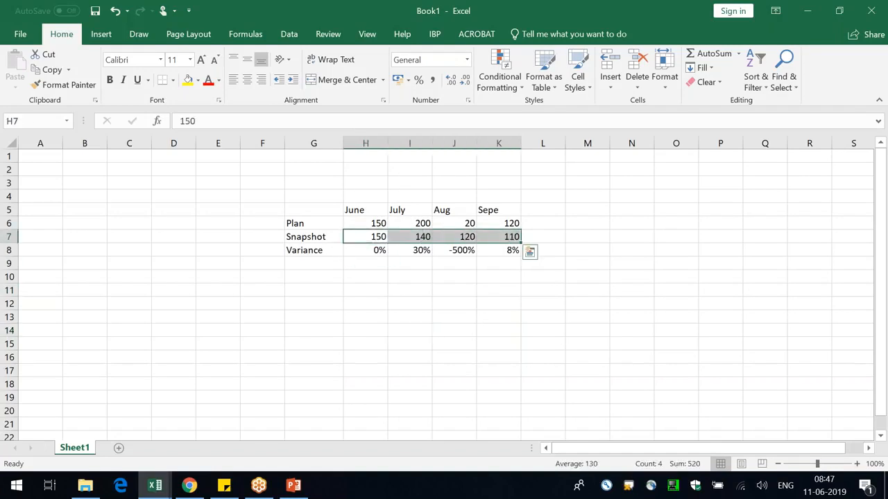
left_click_drag(365, 224, 510, 223)
left_click(405, 286)
left_click(418, 224)
left_click(463, 223)
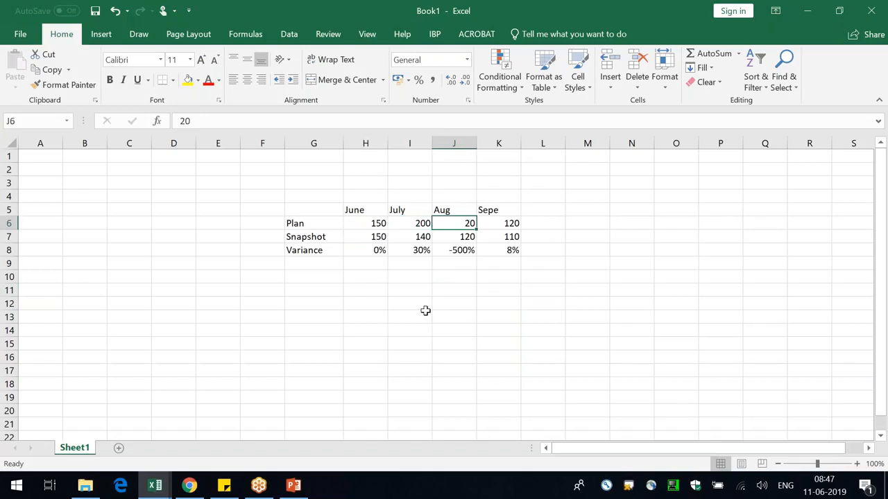
left_click(322, 251)
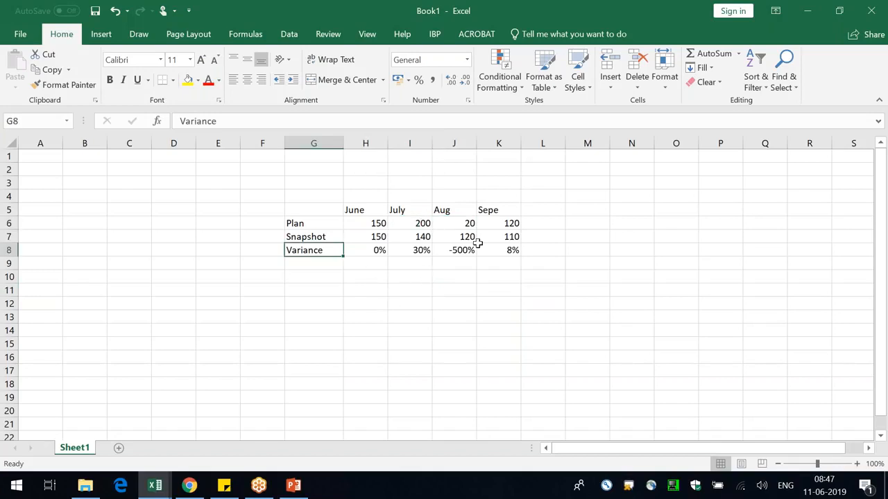
left_click(461, 222)
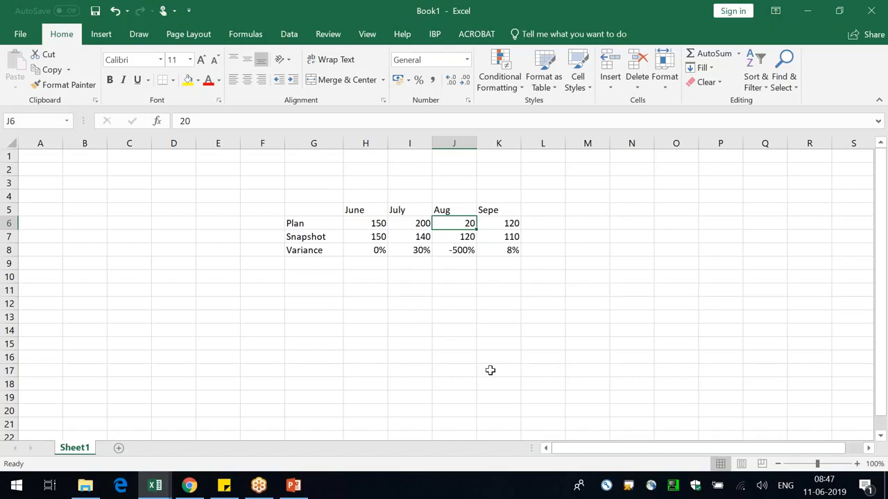
- Switch to the Demand Planning workbook and show the Final Plan sheet with start periods by maintenance job priority
key("alt+Tab")
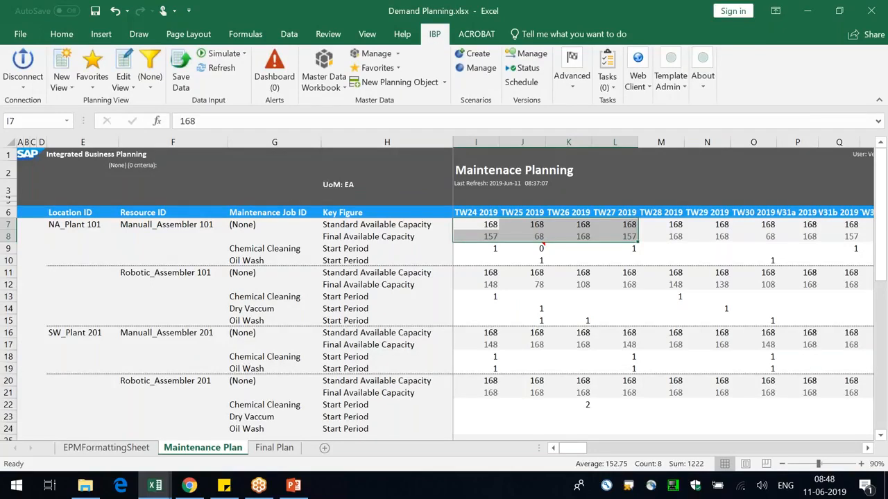
left_click(258, 448)
mouse_move(294, 488)
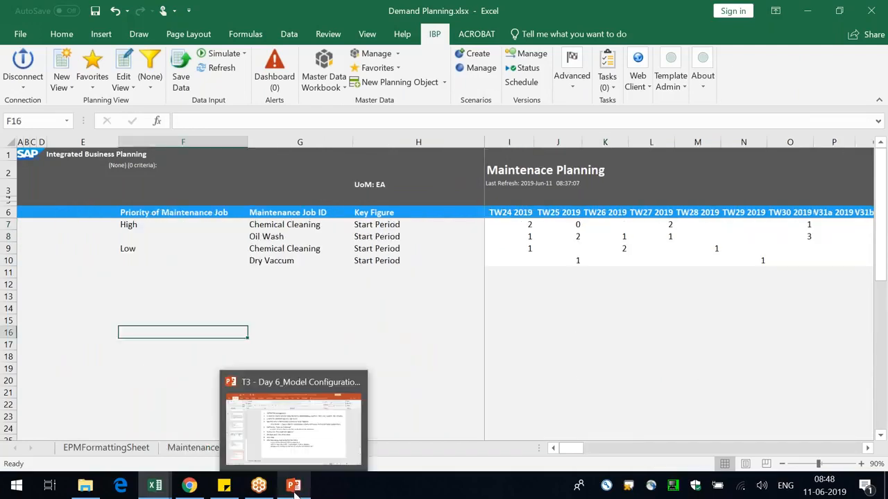
left_click(361, 262)
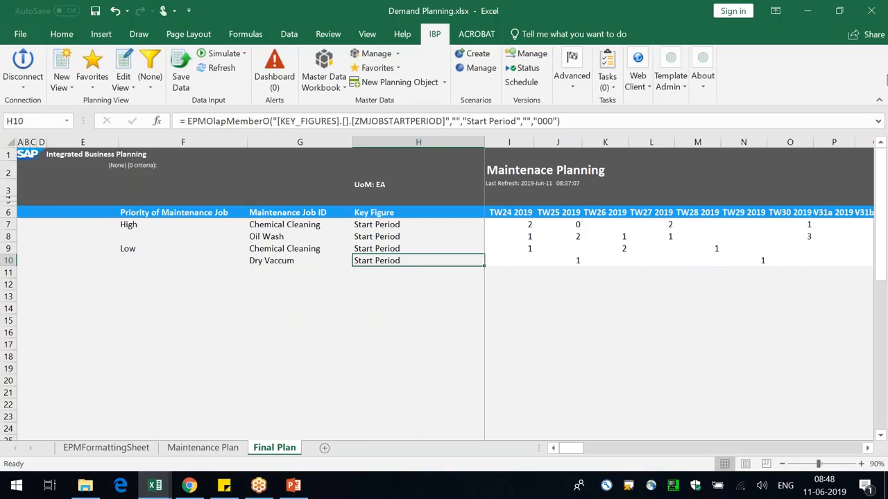
left_click(874, 18)
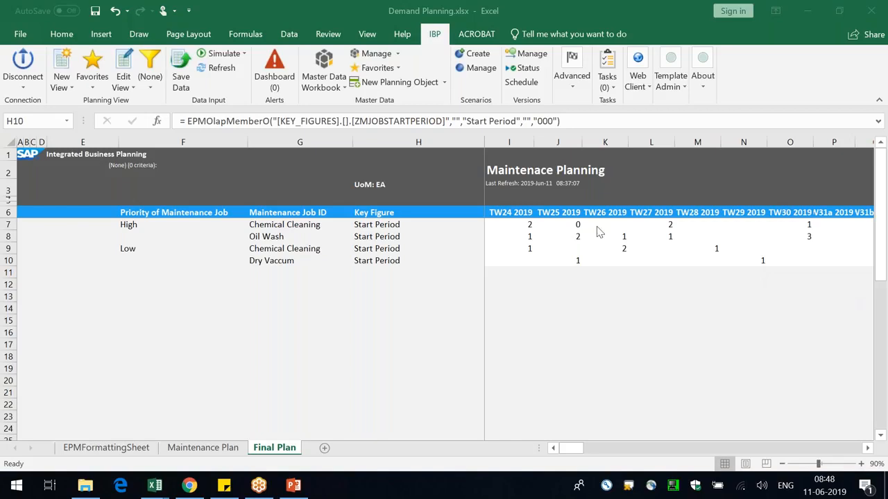
- Narrow columns H and F on the Final Plan sheet and select the Start Period key figure cells H7:H10
left_click(448, 178)
left_click(446, 188)
left_click_drag(485, 142, 422, 143)
left_click(388, 288)
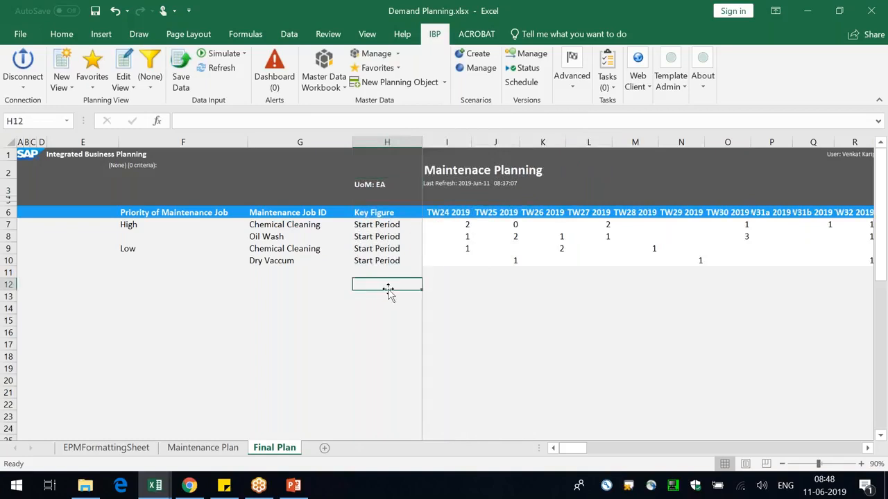
left_click_drag(248, 142, 240, 142)
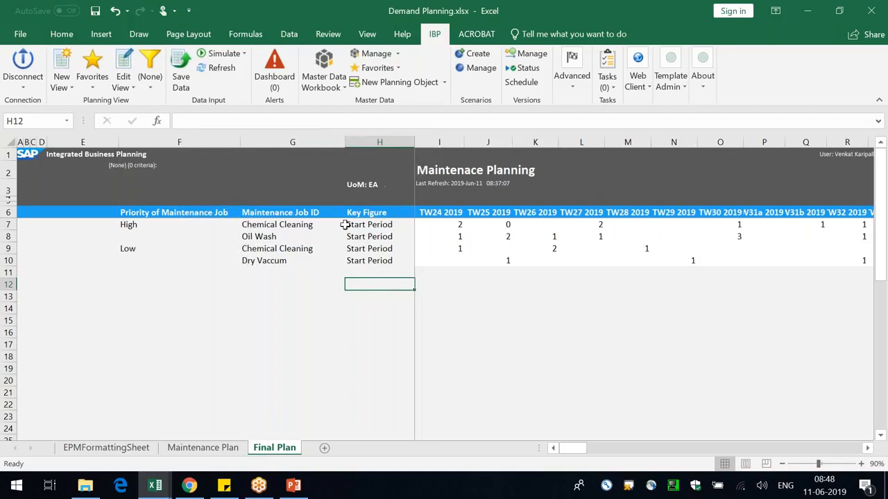
left_click(386, 263)
left_click_drag(390, 224, 392, 259)
- Switch to the PowerPoint deck, add a new slide after slide 12 and delete its title placeholder
left_click(301, 489)
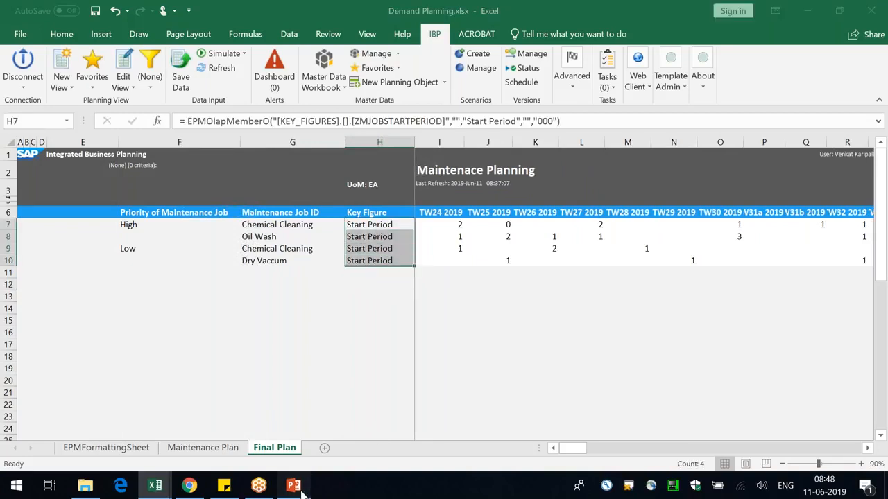
right_click(104, 448)
left_click(136, 426)
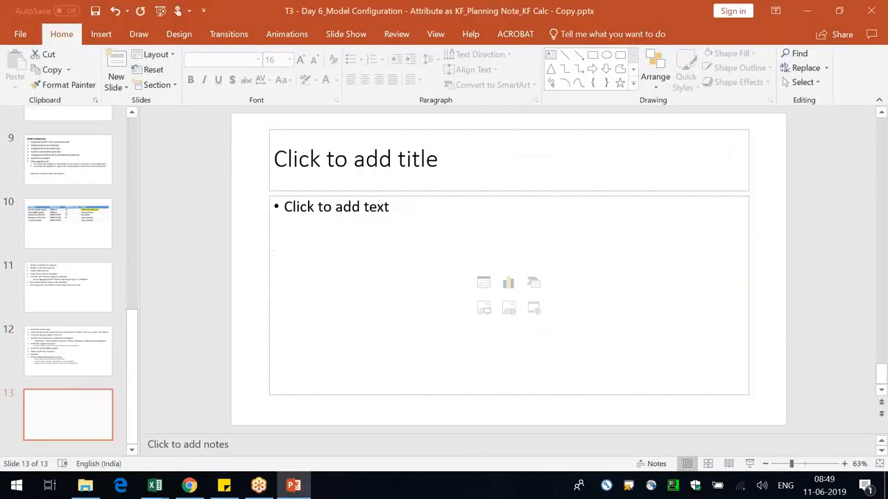
left_click(407, 133)
key("Delete")
- Enlarge the new slide's text placeholder up to the slide's upper-left corner and remove the bullet from its first line
left_click(310, 197)
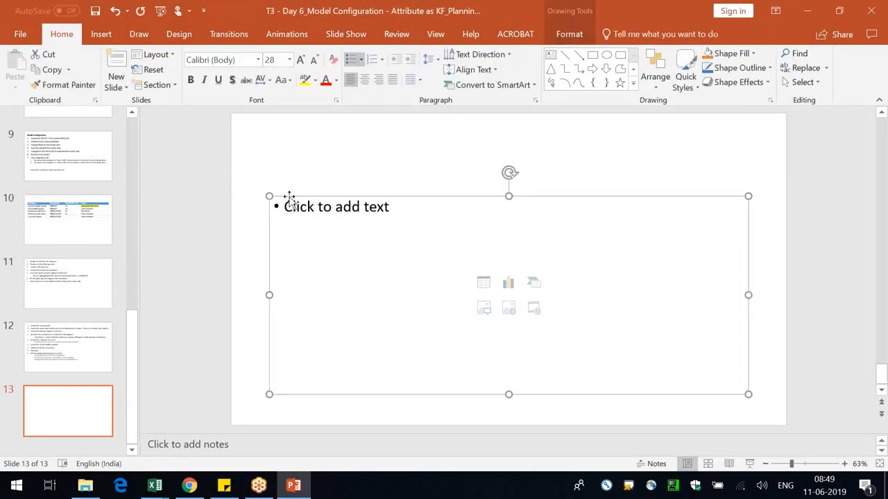
left_click_drag(269, 196, 238, 125)
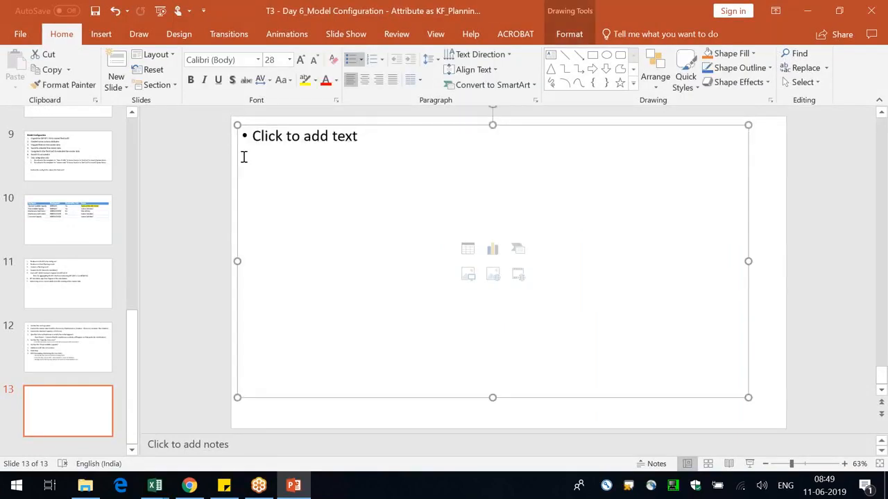
left_click(288, 161)
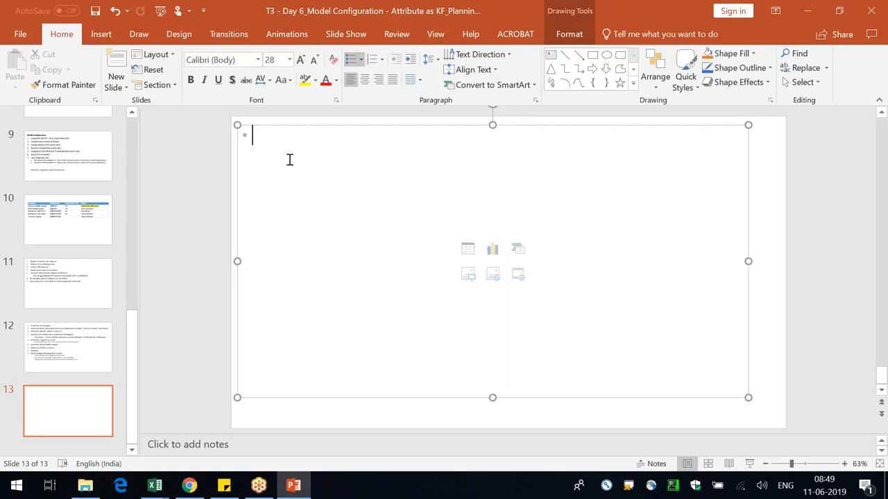
key("BackSpace")
- Enter the heading Demand Planning on the slide with an indented line "- Statitc" below it
type("Demand Planning")
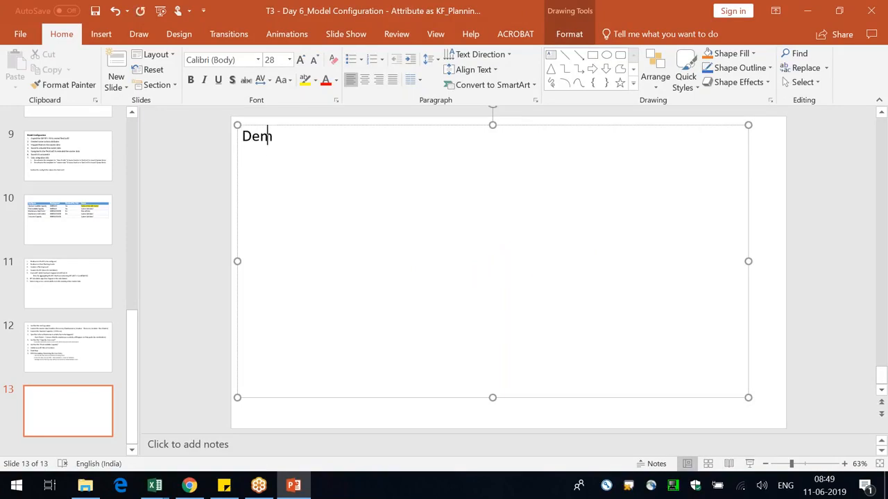
key("Return")
key("Tab")
type("- Statitc")
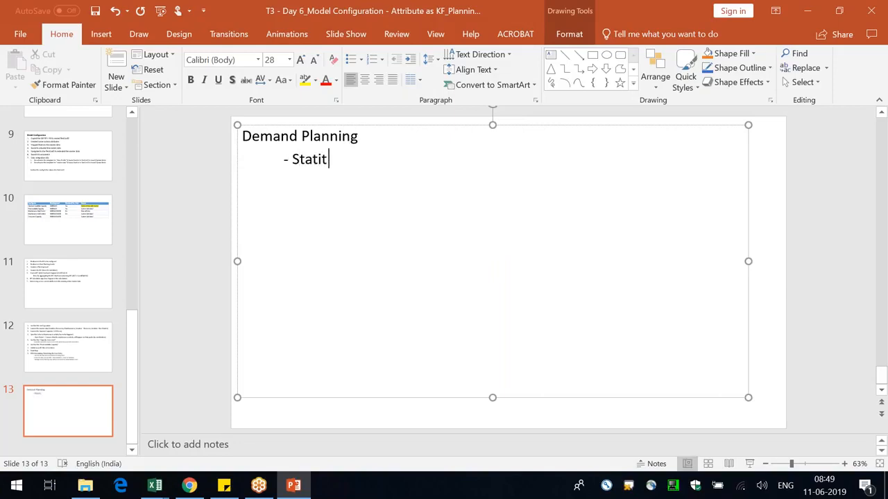
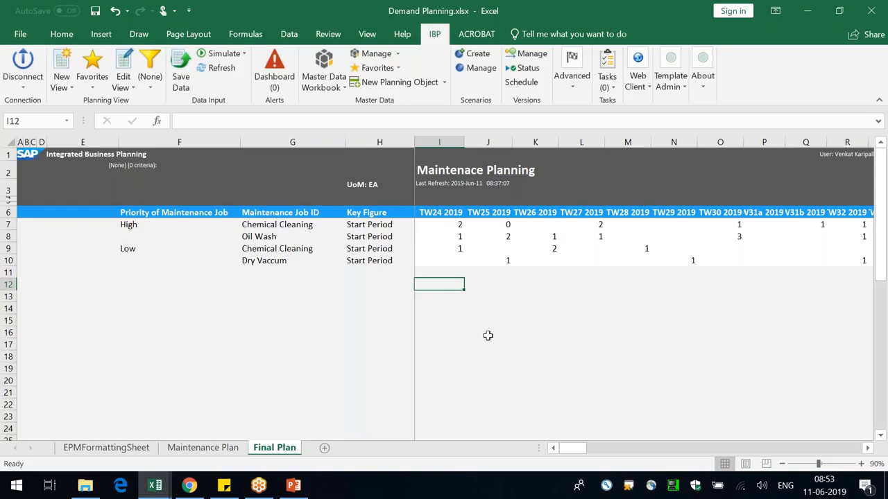
- Switch to the Book1 workbook and enter the table title Container in G16
left_click(271, 214)
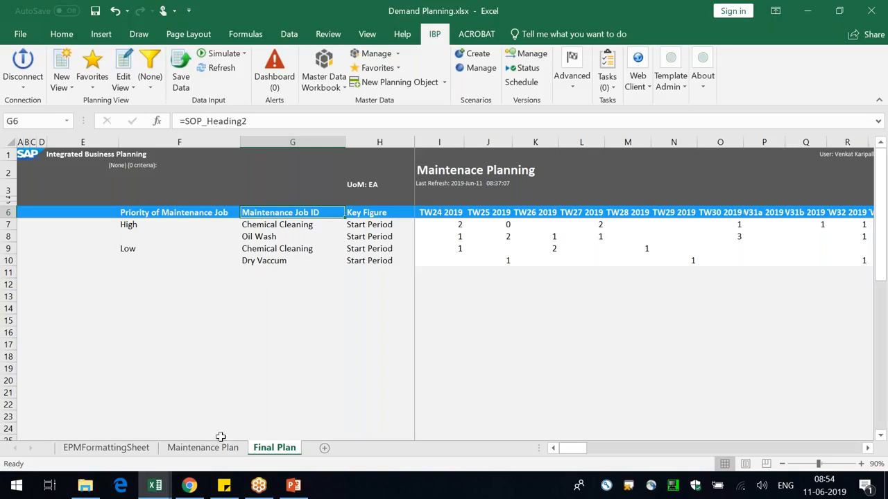
left_click(361, 331)
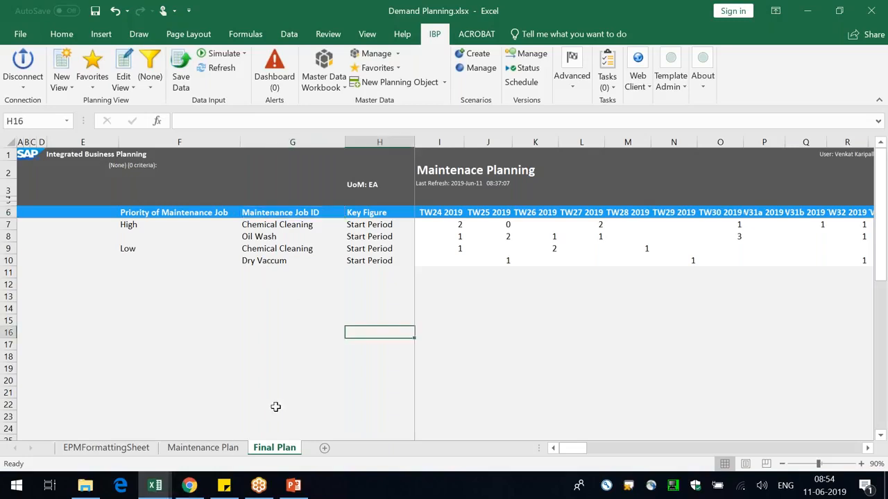
left_click(160, 494)
left_click(103, 435)
left_click(326, 369)
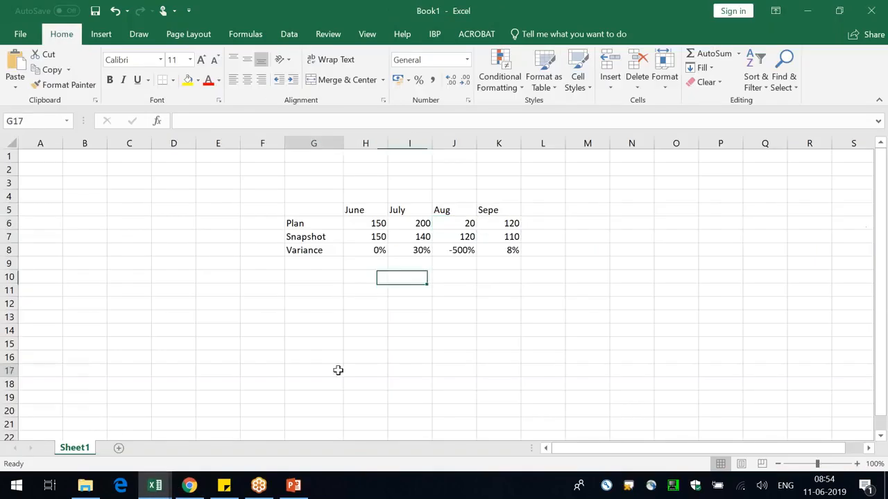
left_click(323, 356)
type("Container")
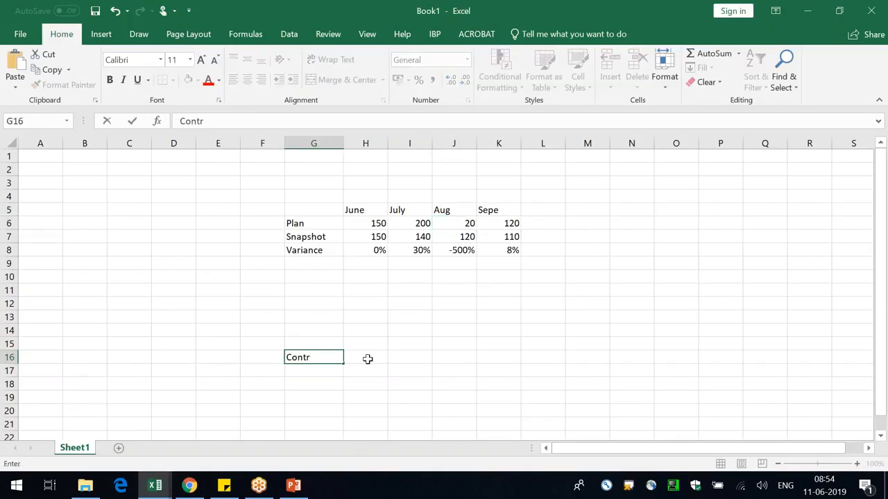
key("Return")
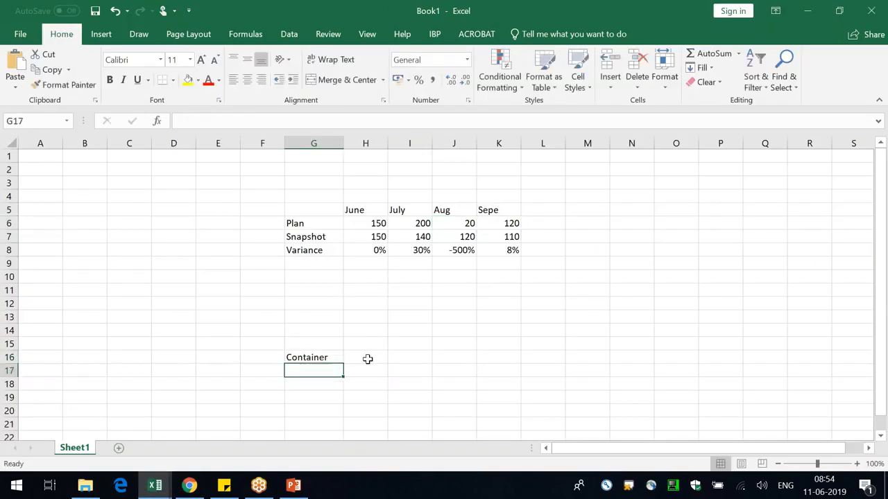
- Enter the column header Container ID in G17 below the Container title
key("Right")
key("Right")
left_click(367, 359)
key("Down")
key("Left")
type("Contrain")
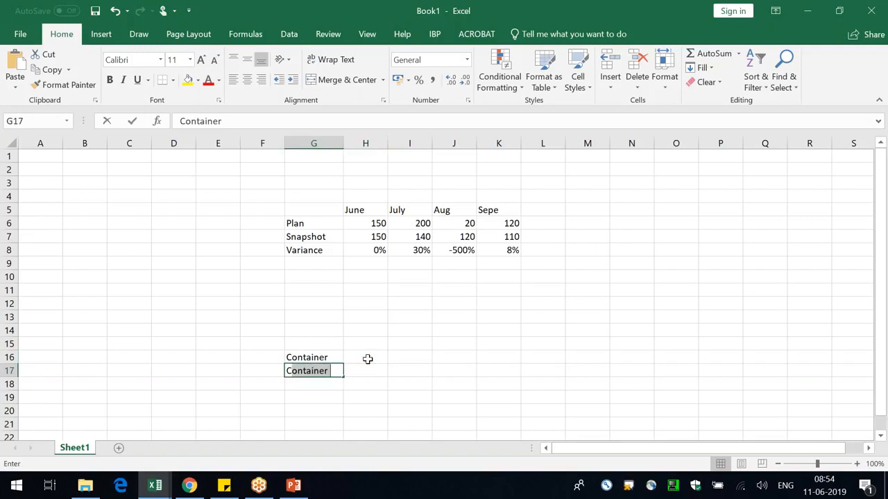
key("BackSpace")
key("BackSpace")
key("BackSpace")
key("BackSpace")
type("ainer ID")
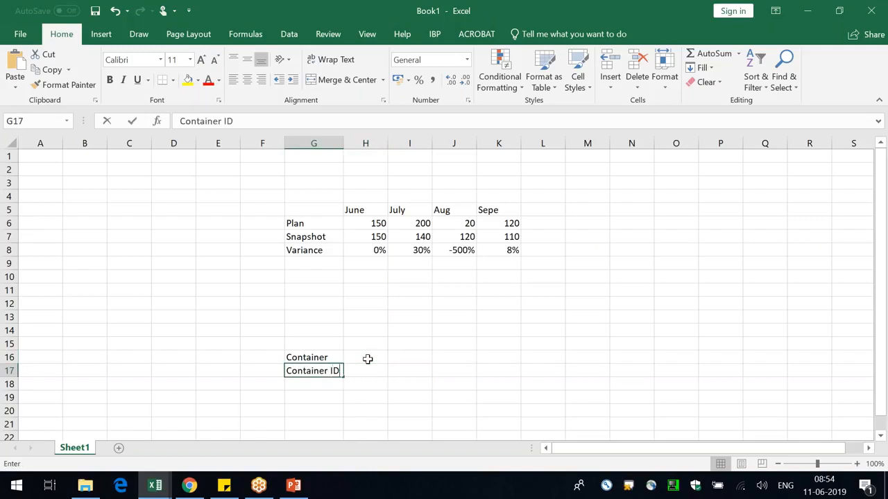
- Enter the header Contrainer Brand in H17 and widen column H to fit it
key("Tab")
type("Contrain")
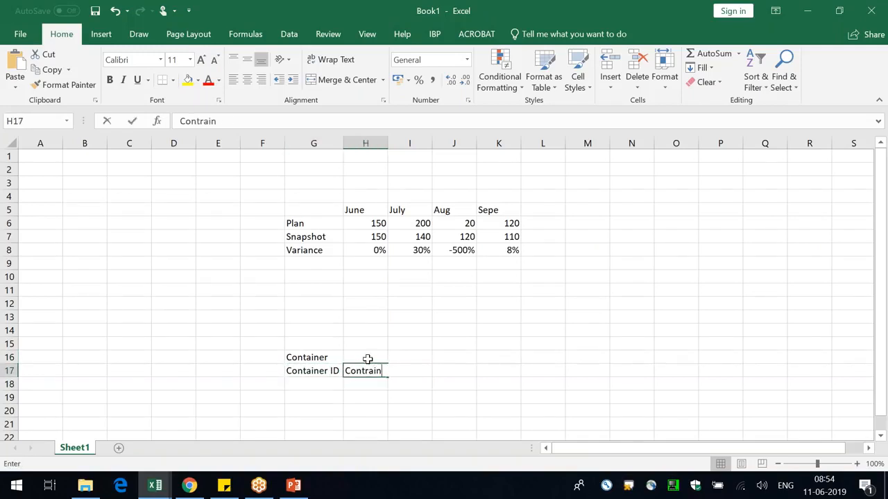
type("er Brand")
key("Return")
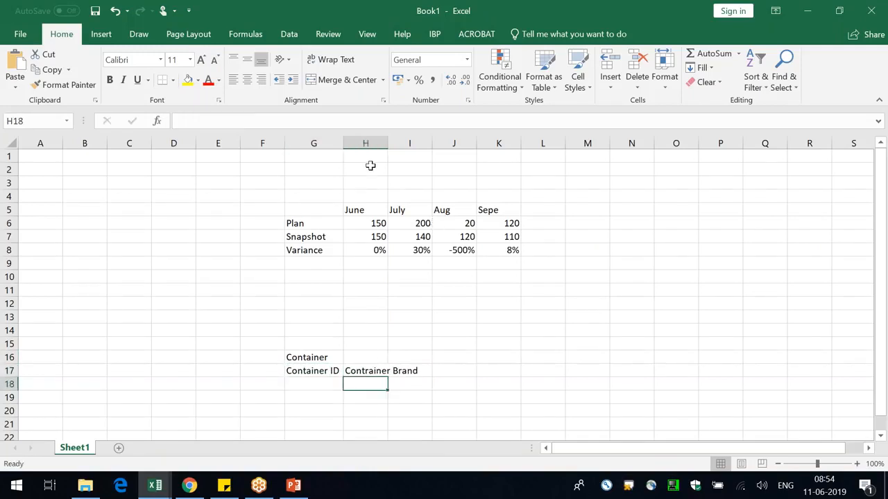
left_click_drag(388, 144, 422, 244)
left_click_drag(421, 144, 428, 144)
- Enter the header Contrainer Capaicty in I17 and autofit column I to it
left_click(459, 371)
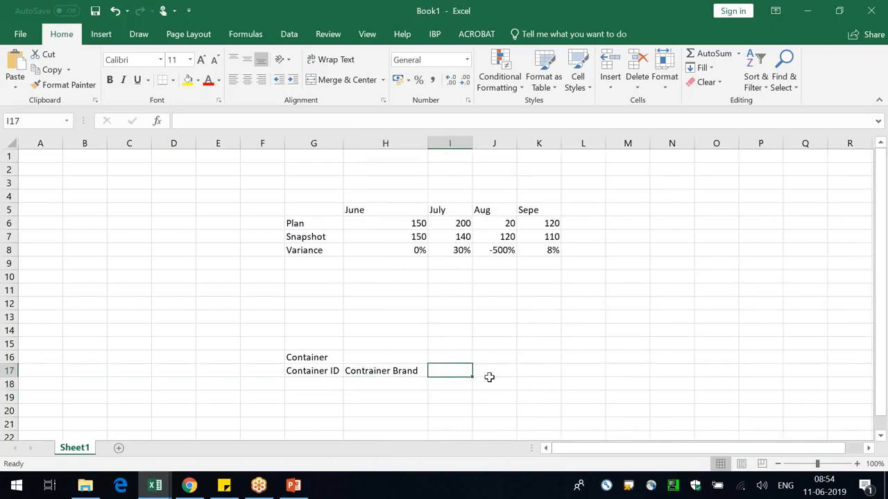
type("Contr")
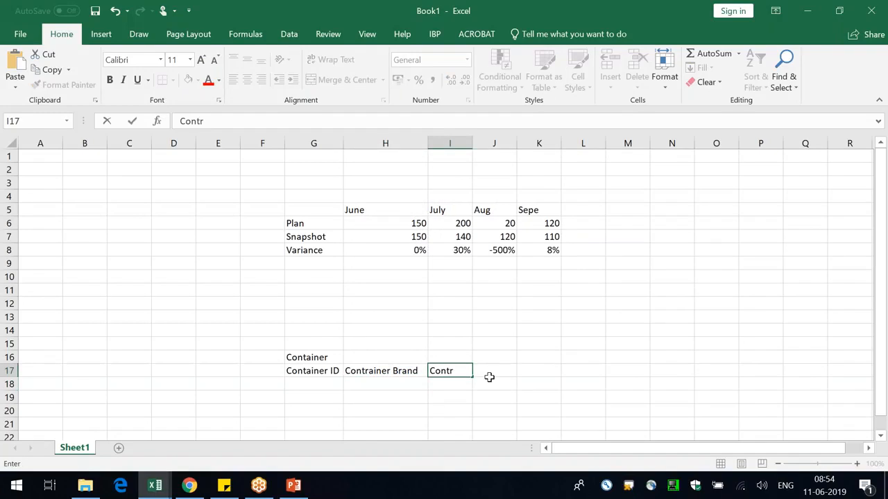
type("ainer Ca")
key("BackSpace")
type("Capaic")
key("BackSpace")
key("BackSpace")
type("city\\")
key("BackSpace")
key("Return")
double_click(472, 143)
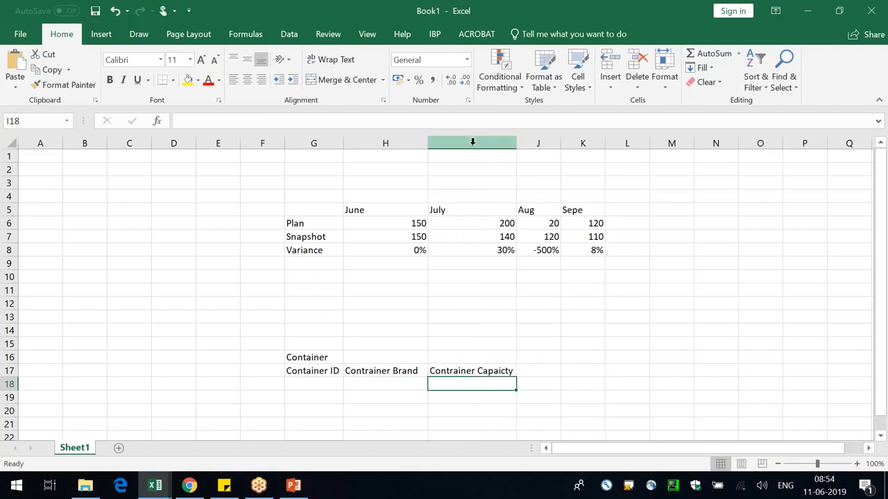
left_click(491, 372)
left_click(491, 384)
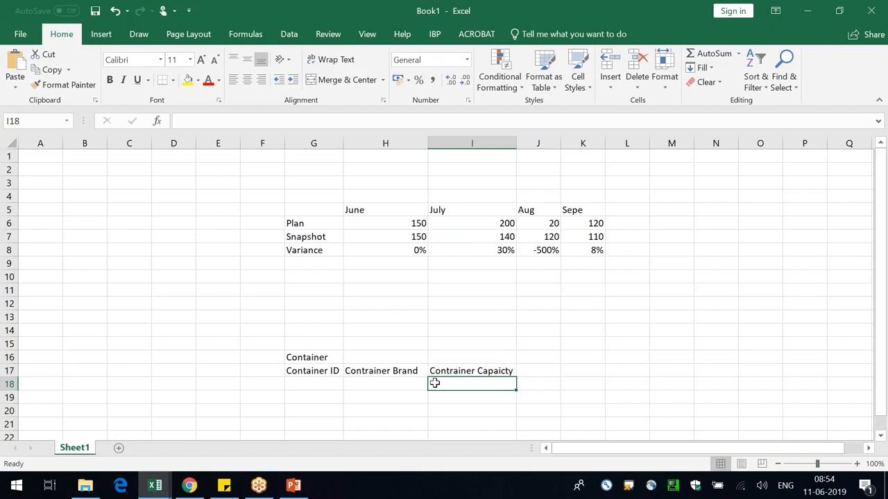
- Enter the table title Product in B16
left_click(71, 340)
left_click(81, 354)
type("Product")
key("Return")
- Merge and center D16:E16 and enter the title Contrainer - Product in it
key("Right")
key("Up")
key("Right")
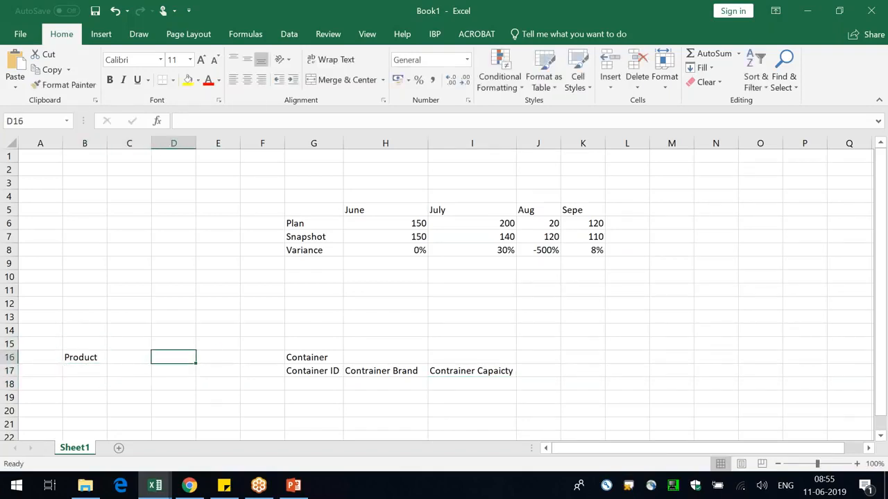
key("shift+Right")
left_click(345, 79)
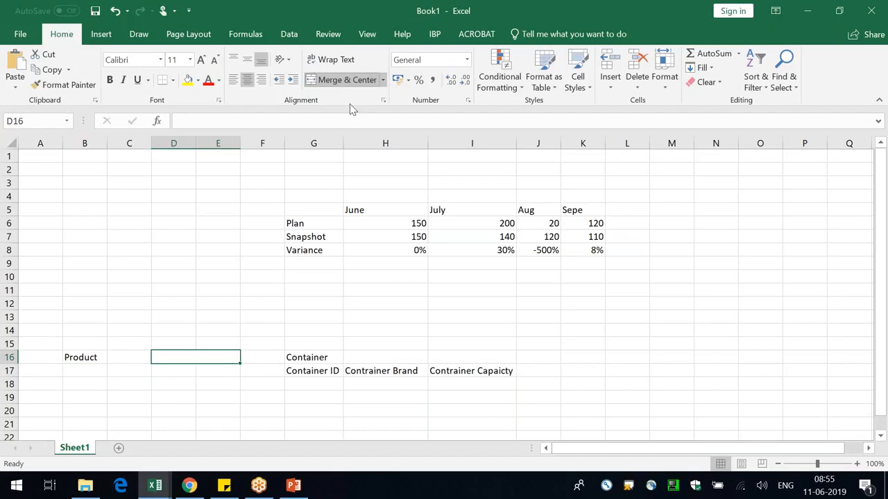
type("Contrainer - Product")
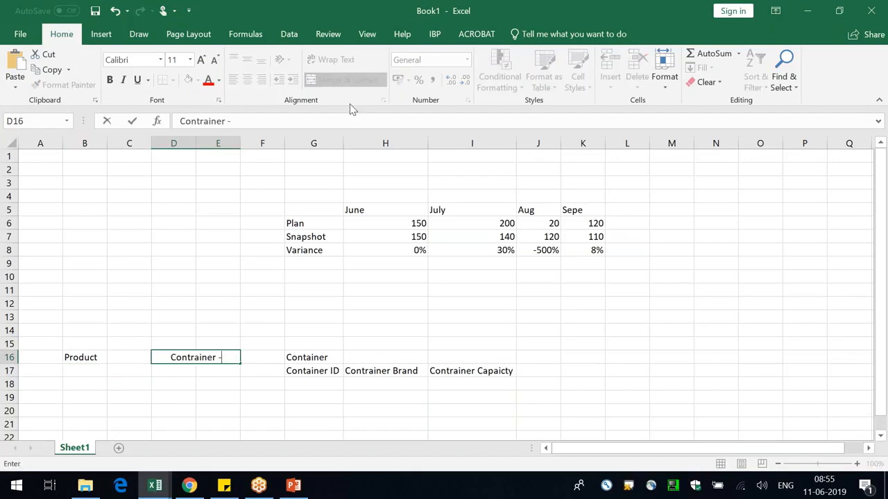
key("Return")
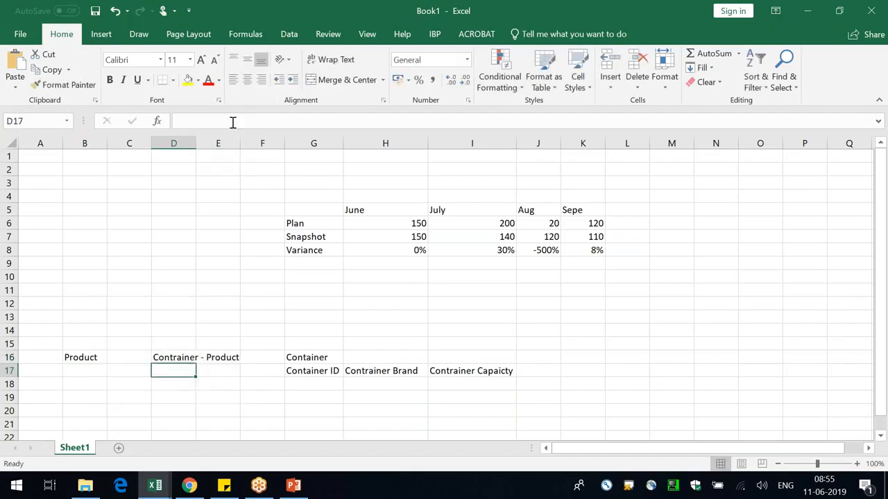
- Widen column E and insert a new column before it
left_click_drag(241, 144, 309, 143)
left_click(253, 143)
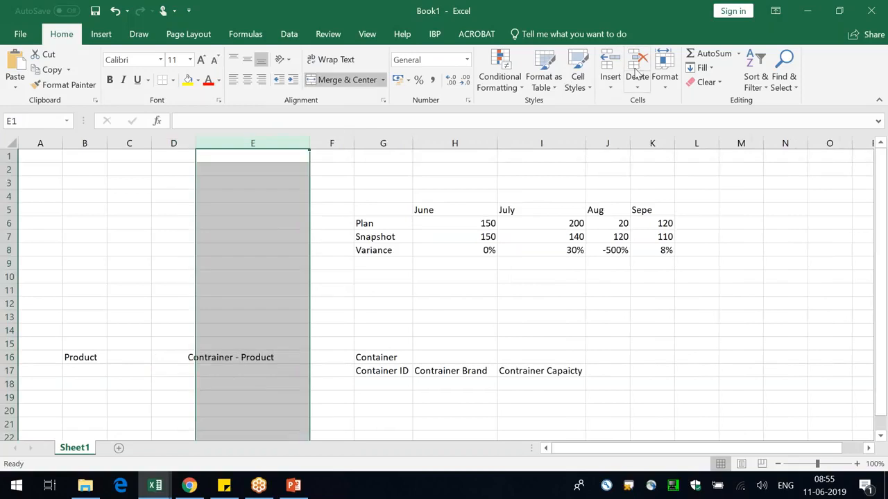
left_click(610, 67)
- Enter the column header Contraine in D17 under the Contrainer - Product title
left_click(218, 372)
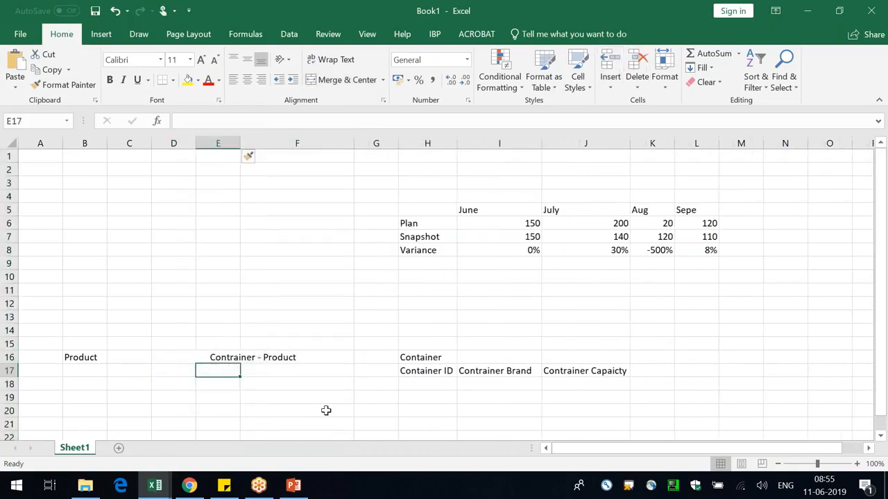
key("Left")
type("Contrainer -")
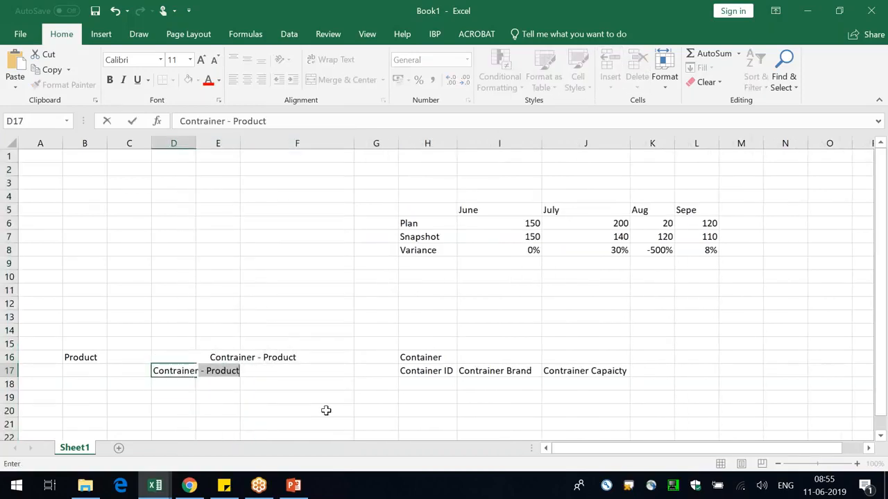
key("Return")
key("Up")
type("Contraine")
key("Delete")
key("Return")
- Enter the column header Product in E17
key("Right")
key("Up")
type("Produ")
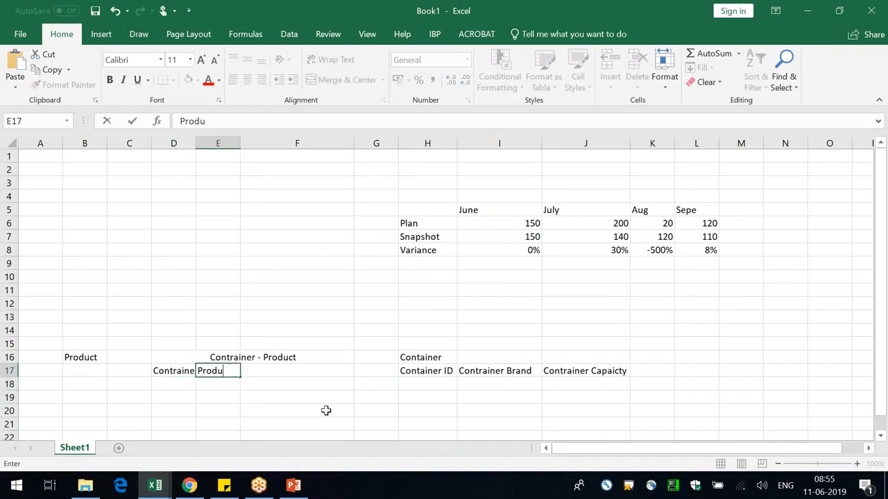
type("ct")
key("Return")
- Enter the column header Contianer Capacity in F17
key("Right")
key("Up")
type("Contrain")
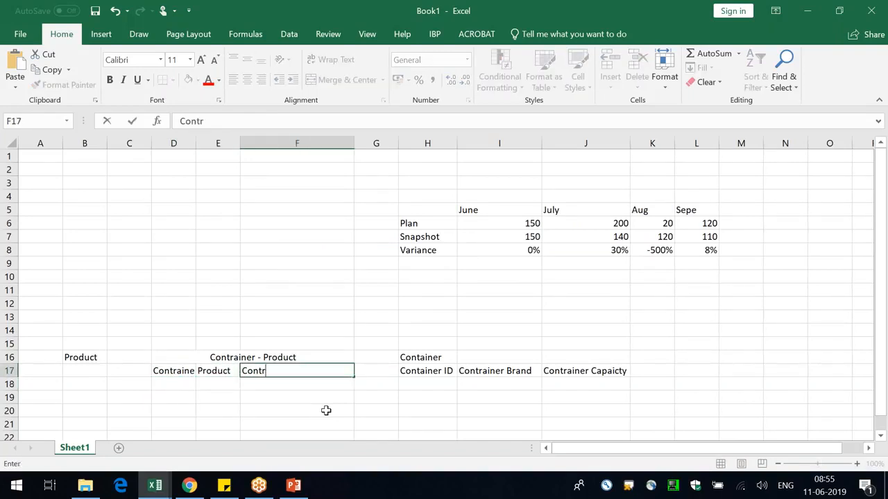
key("BackSpace")
key("BackSpace")
key("BackSpace")
key("BackSpace")
type("ianer Capacity")
key("Return")
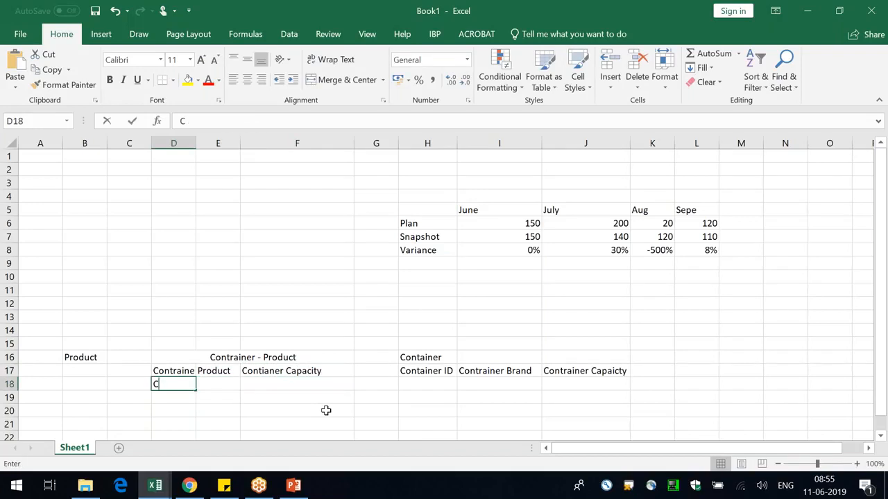
- Fill row 18 of the Contrainer - Product table with container C101, product Laptios and capacity 1000
type("C101")
key("Return")
key("Up")
key("Right")
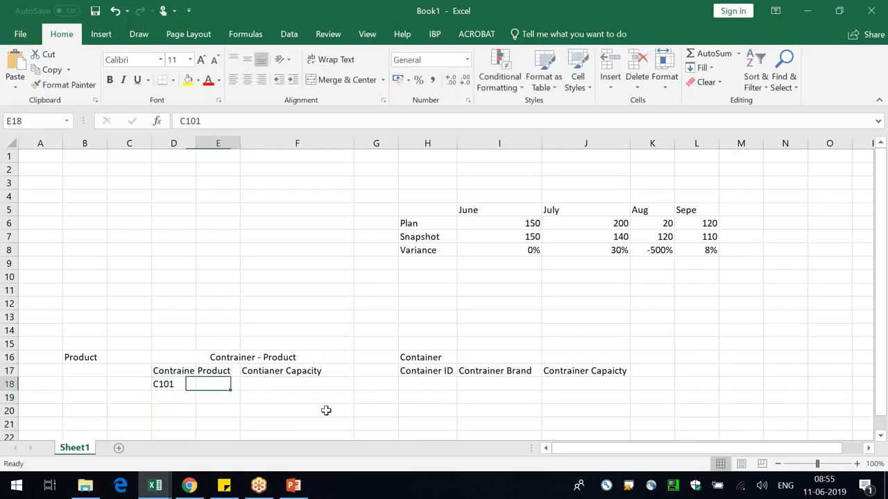
type("SKU 1")
key("Return")
key("Right")
key("Up")
key("Left")
type("Laptios")
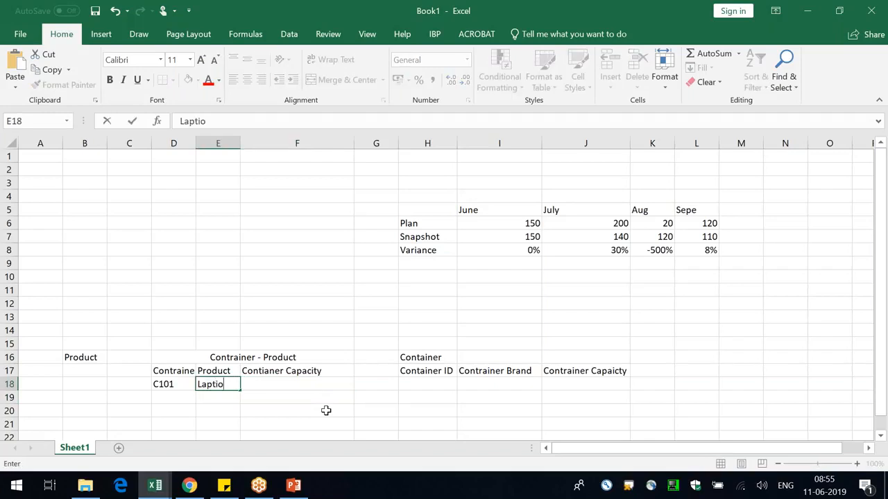
key("Tab")
type("1000")
key("Return")
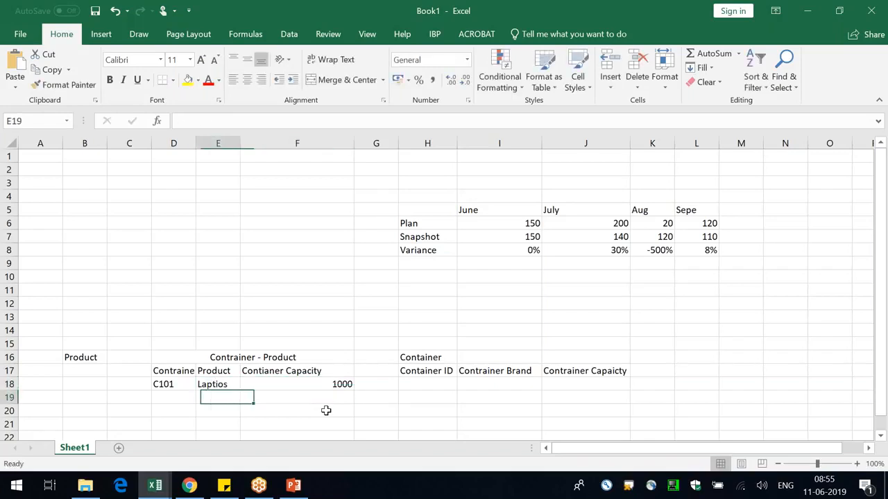
- Fill row 19 of the Contrainer - Product table with container C101, product Smartphones and capacity 2000
key("Left")
type("C101")
key("Return")
key("Up")
type("SMartphones")
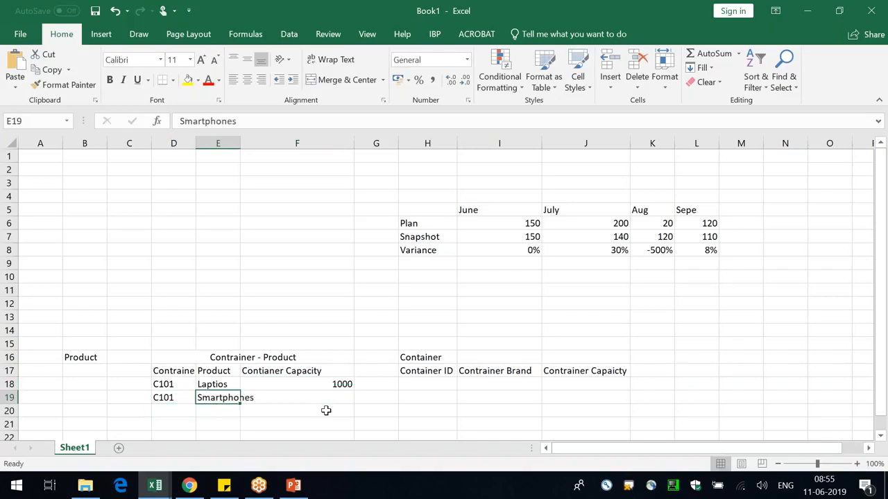
key("Tab")
type("2000")
key("Return")
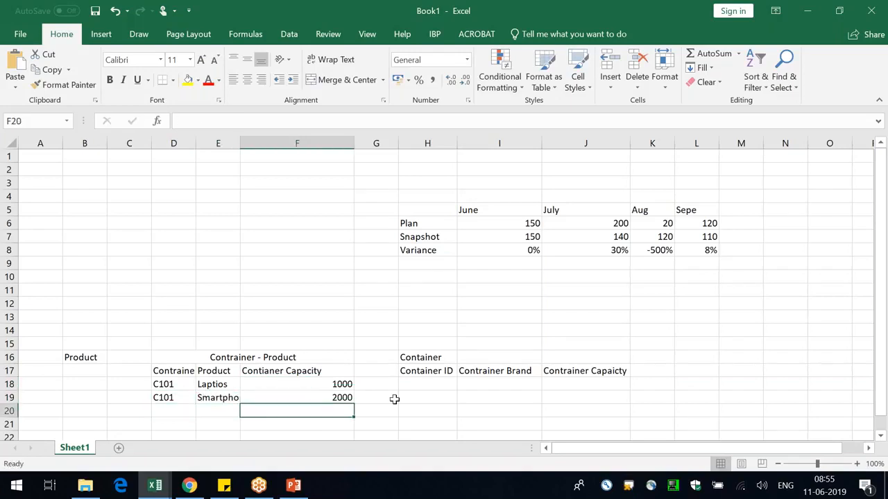
- Autofit column E to the product names in the Contrainer - Product table
double_click(235, 140)
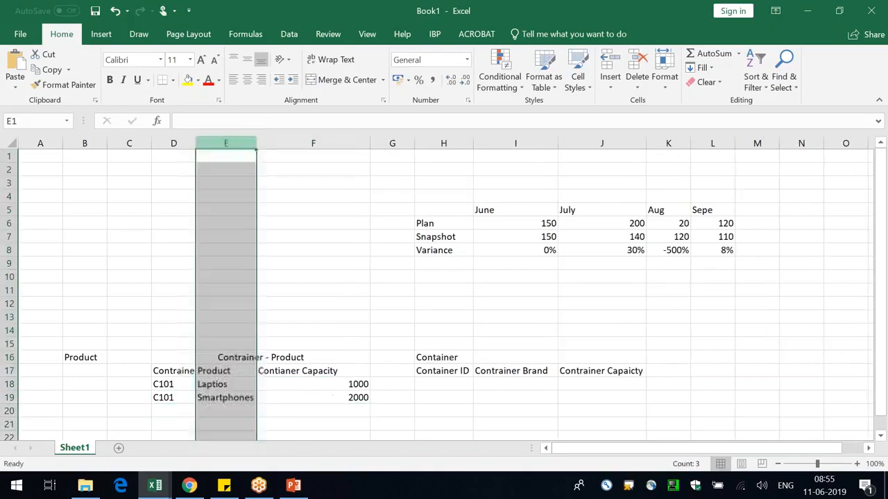
left_click(329, 370)
left_click_drag(352, 398, 350, 384)
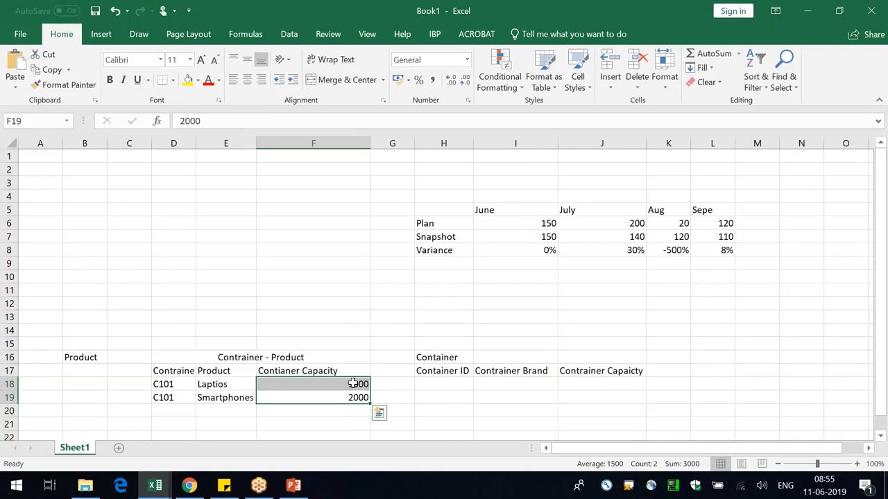
left_click(437, 372)
left_click(449, 395)
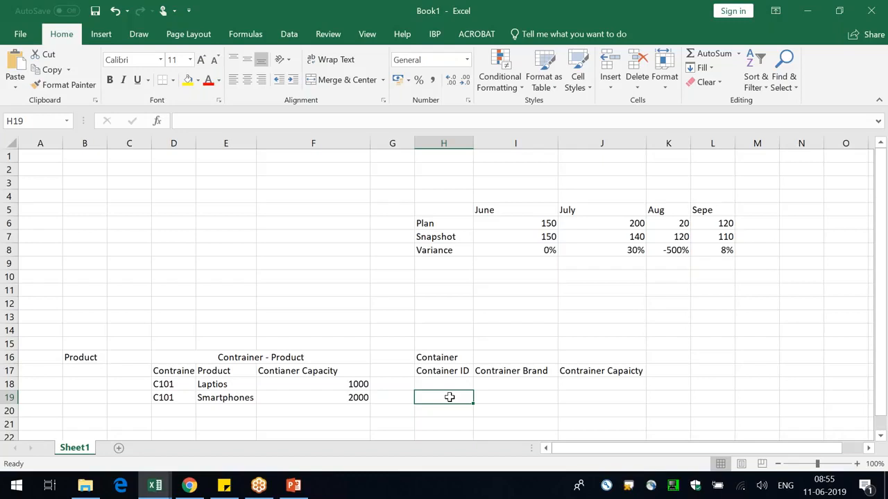
key("alt+Tab")
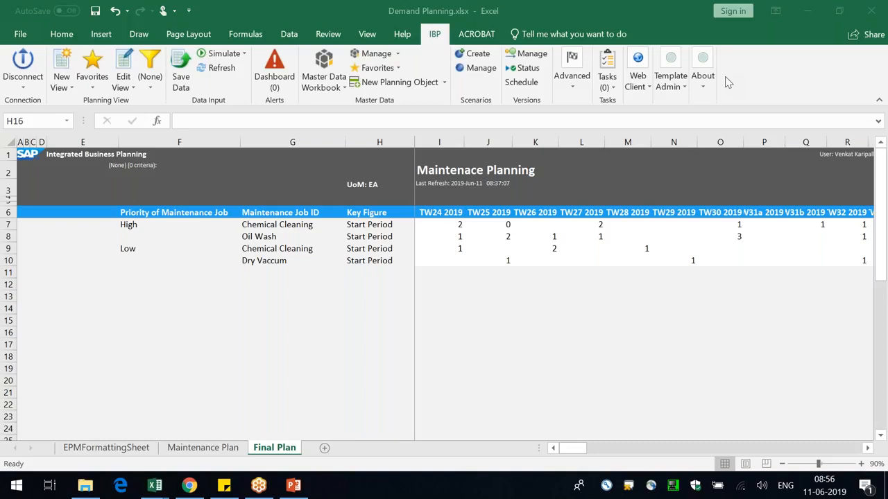
key("alt+Tab")
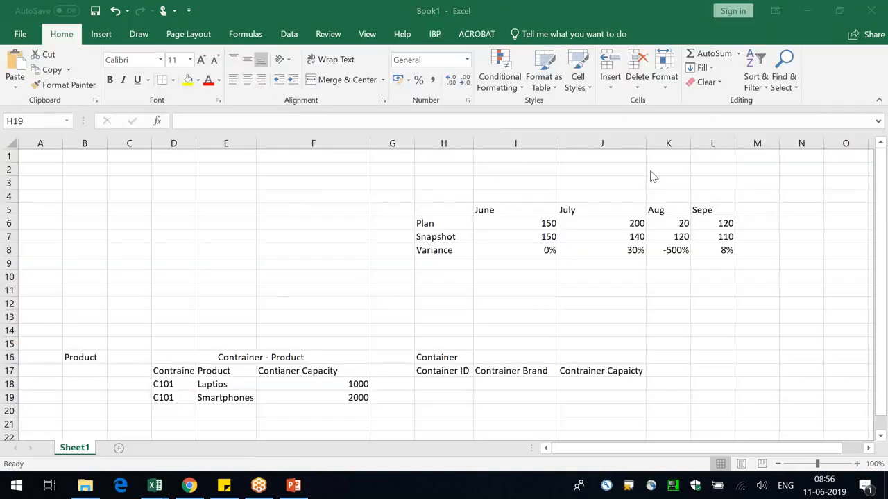
left_click(326, 355)
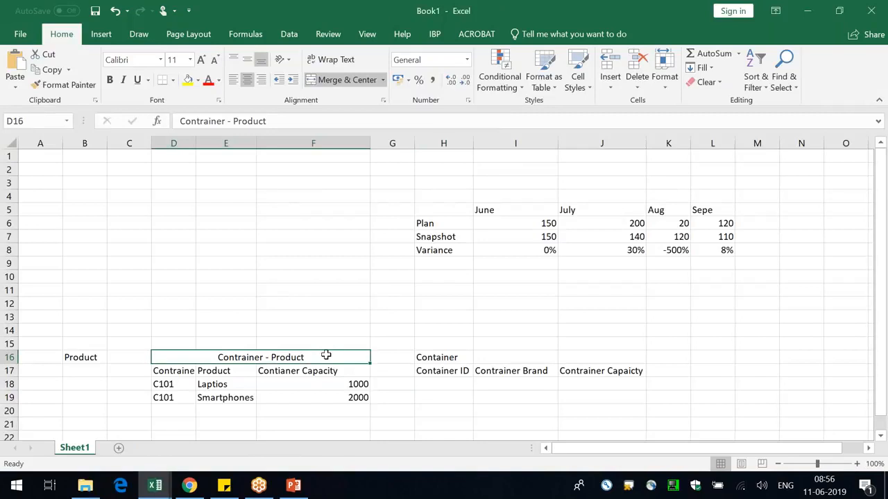
double_click(324, 357)
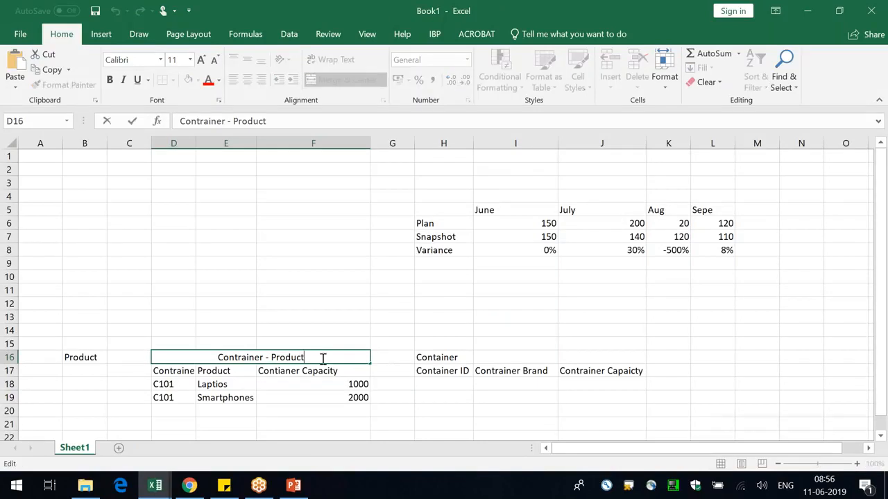
key("Escape")
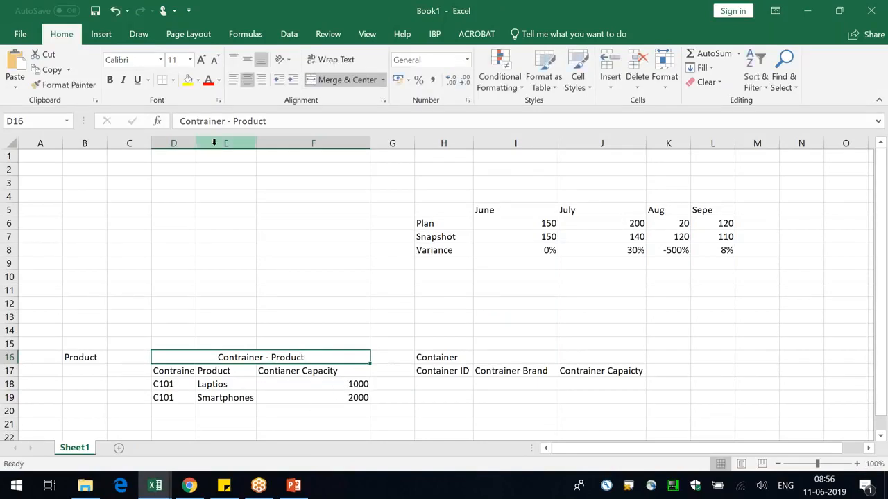
- Widen column D slightly and correct the header in D17 to Contrainer
left_click_drag(195, 143, 206, 146)
double_click(179, 370)
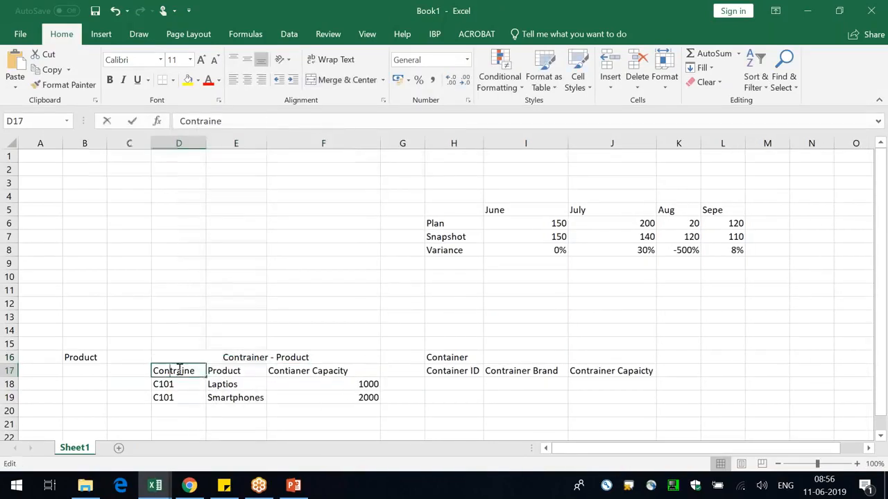
double_click(179, 370)
type("Cn")
key("BackSpace")
key("BackSpace")
type("on")
key("BackSpace")
key("BackSpace")
type("Contrainer")
key("Delete")
key("Return")
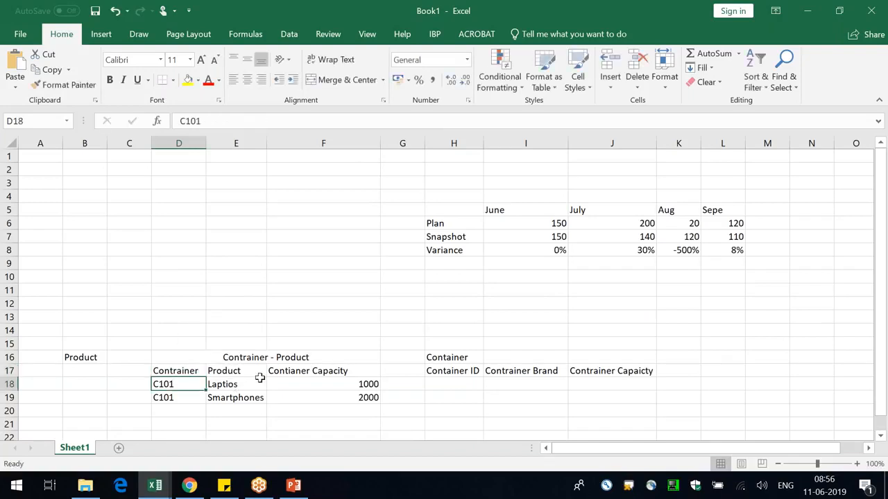
- Switch to the Demand Planning workbook, examine the Resource ID entries on the Maintenance Plan sheet, and return to Book1
left_click(280, 371)
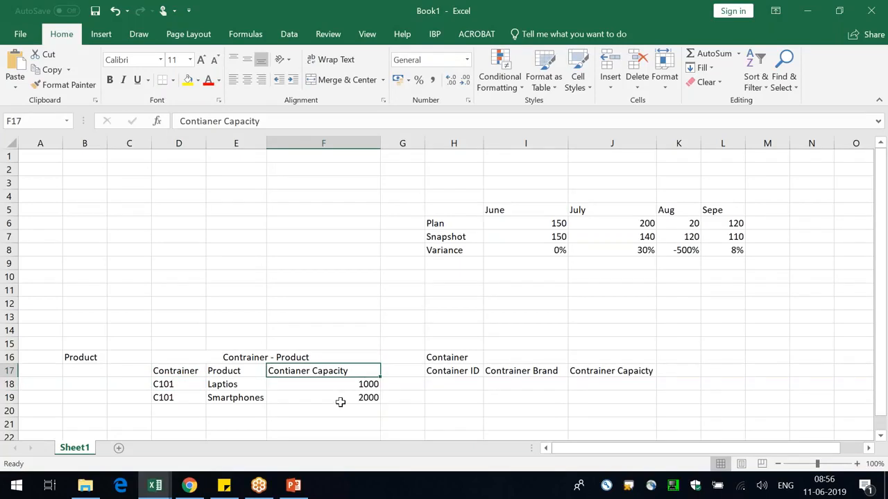
key("alt+Tab")
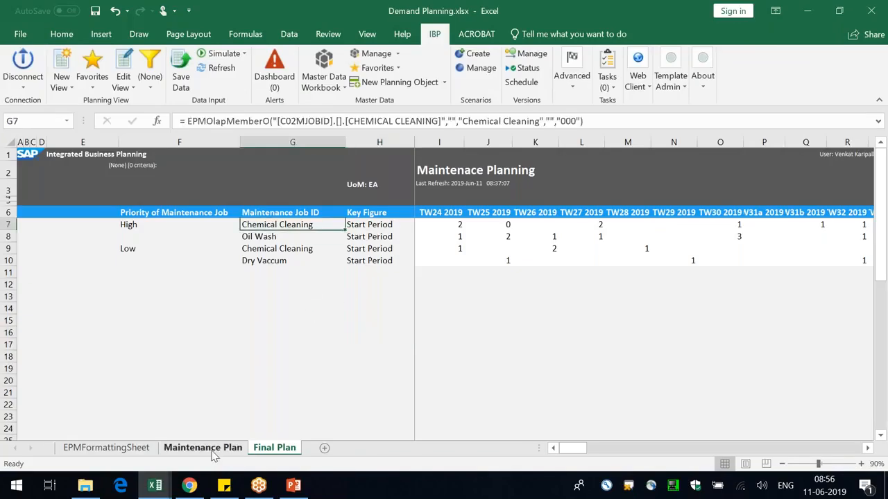
left_click(208, 449)
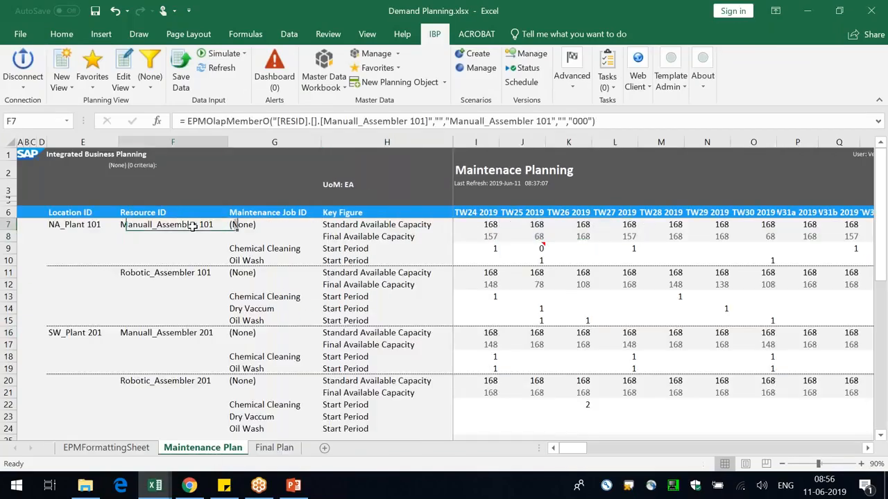
left_click(193, 275)
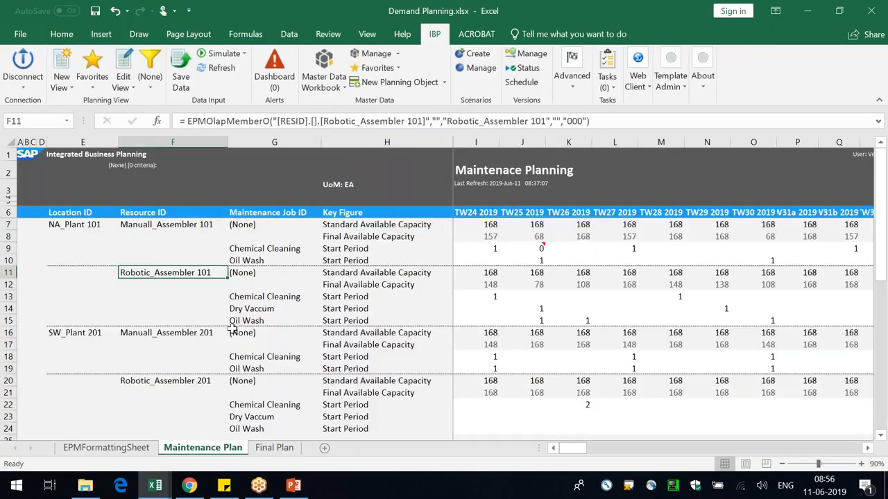
key("alt+Tab")
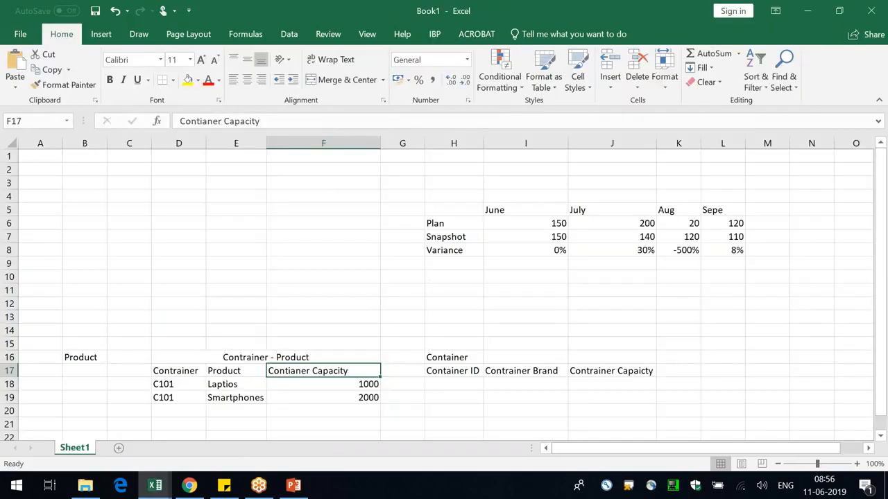
left_click(861, 19)
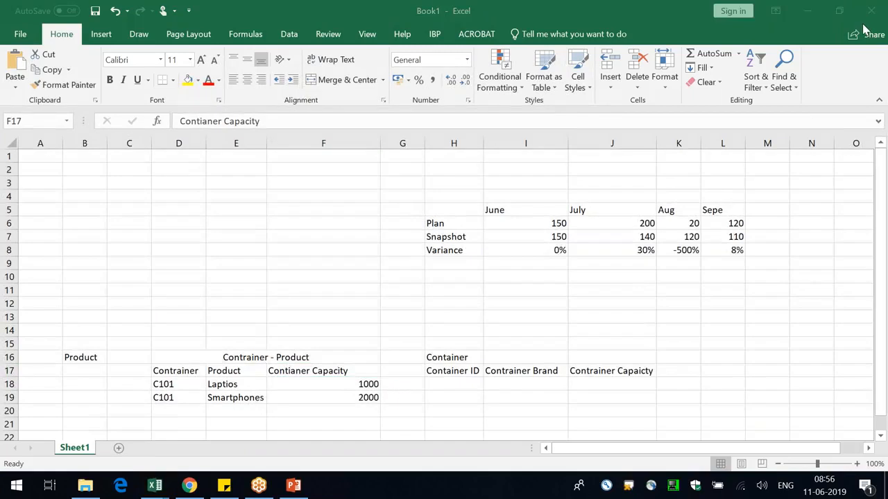